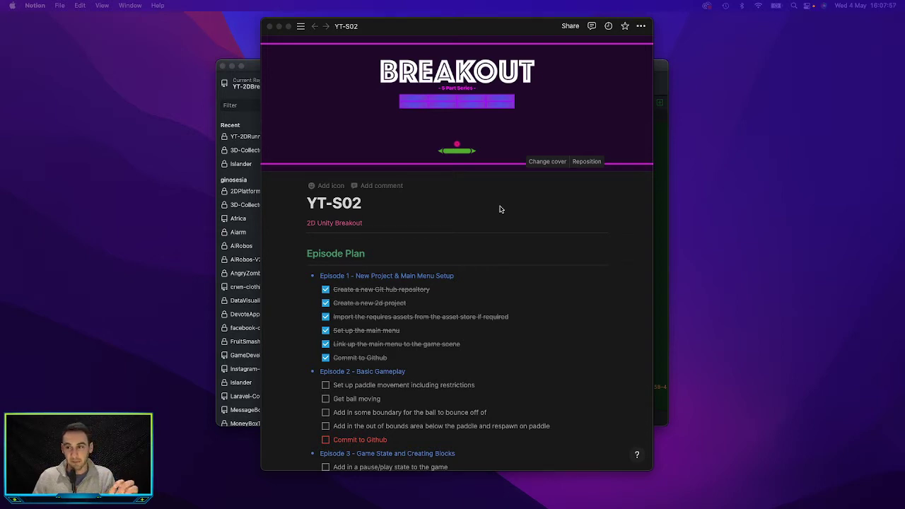
# Uncheck all six completed tasks under Episode 1 - New Project & Main Menu Setup in the episode plan
pyautogui.click(326, 358)
pyautogui.click(326, 344)
pyautogui.click(326, 330)
pyautogui.click(326, 317)
pyautogui.click(326, 302)
pyautogui.click(326, 289)
# Switch to GitHub Desktop and remove the YT-2DBreakout repository, also moving its local files to the Trash
pyautogui.click(666, 179)
pyautogui.click(365, 112)
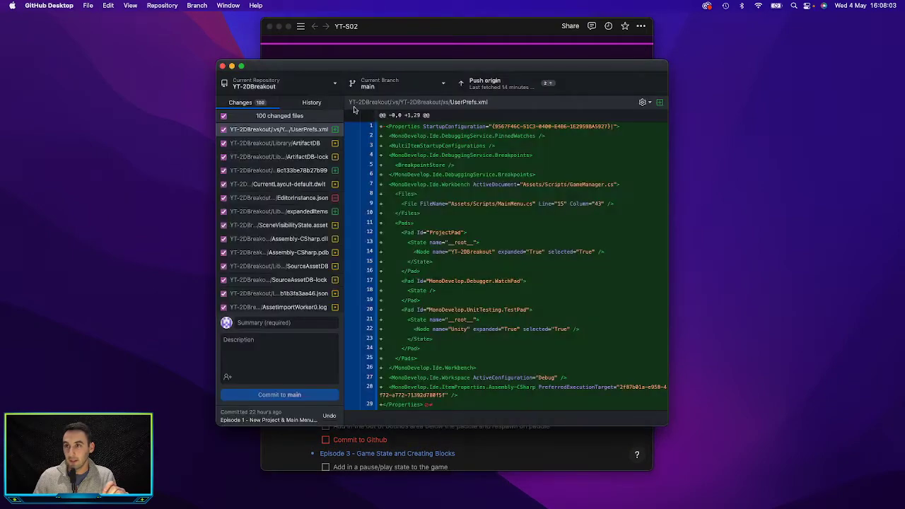
pyautogui.click(335, 85)
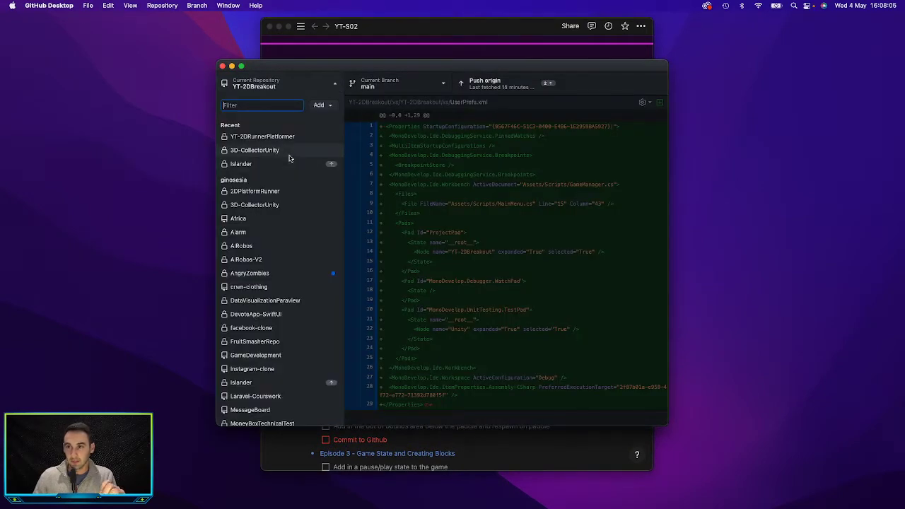
pyautogui.scroll(-5, 273, 230)
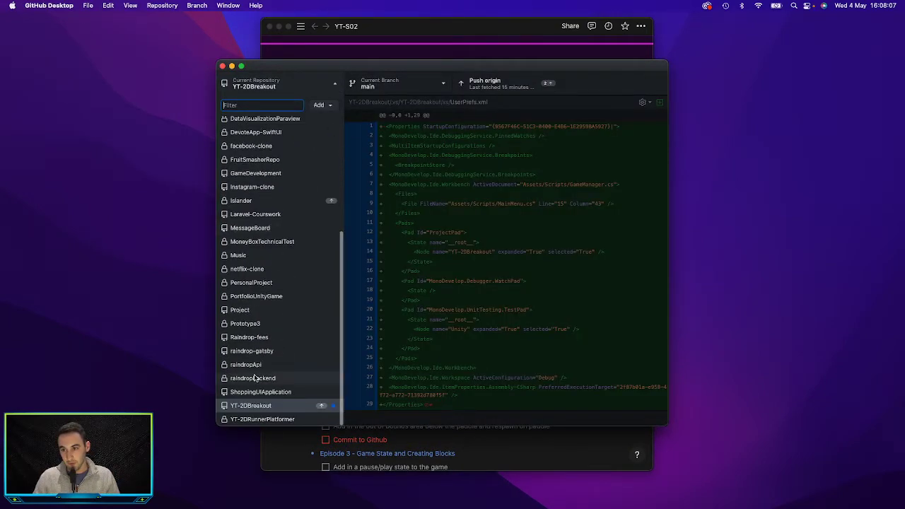
pyautogui.rightClick(267, 407)
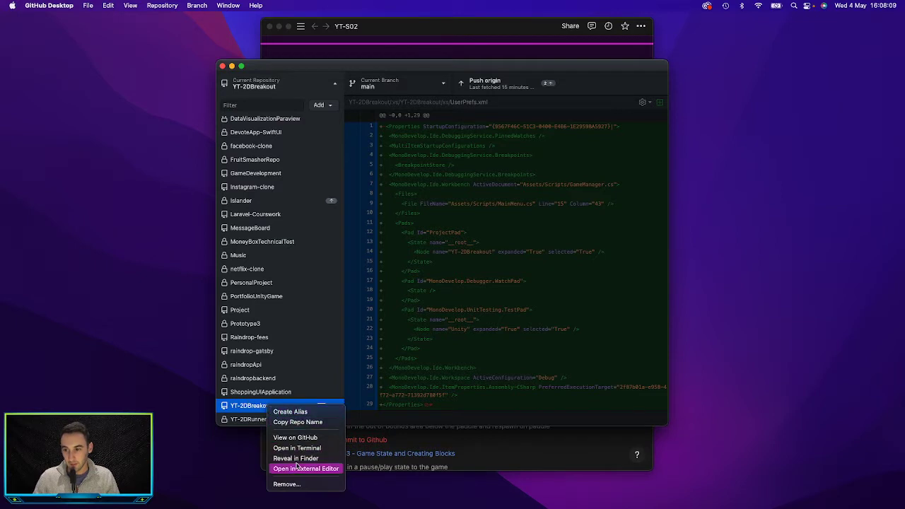
pyautogui.click(323, 366)
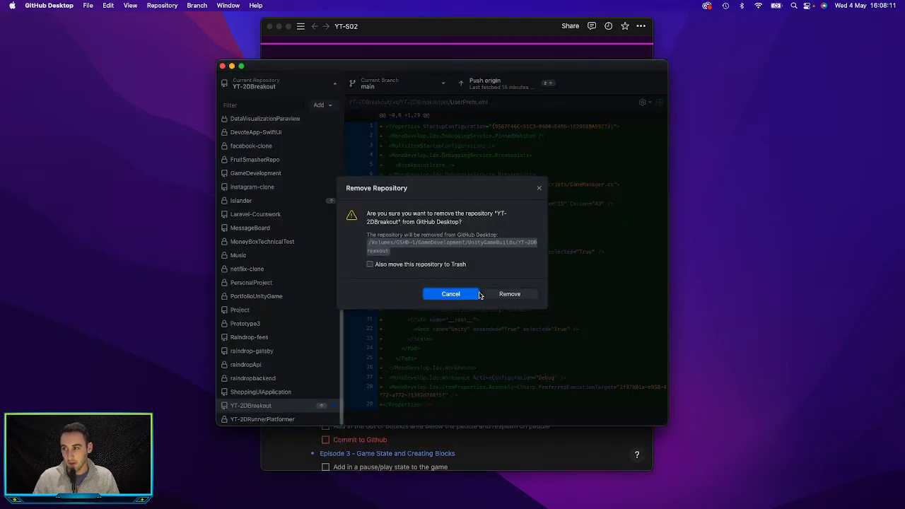
pyautogui.click(369, 264)
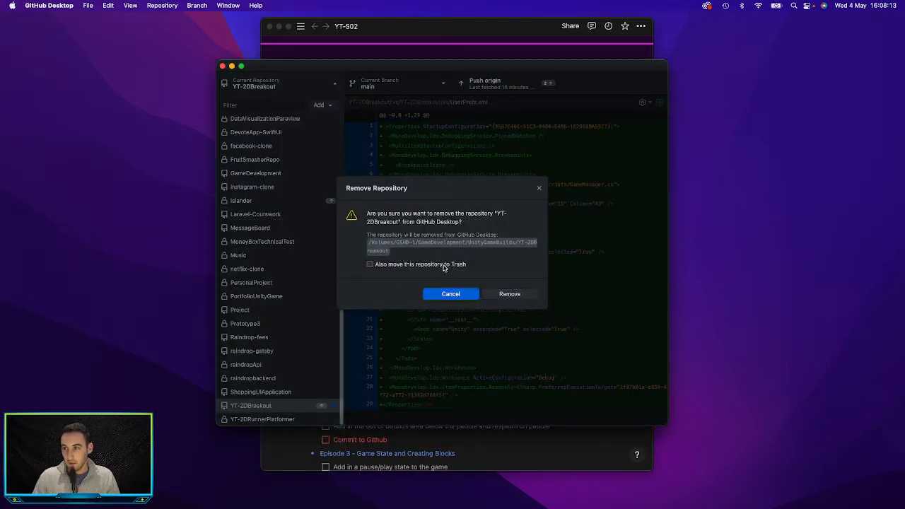
pyautogui.click(501, 294)
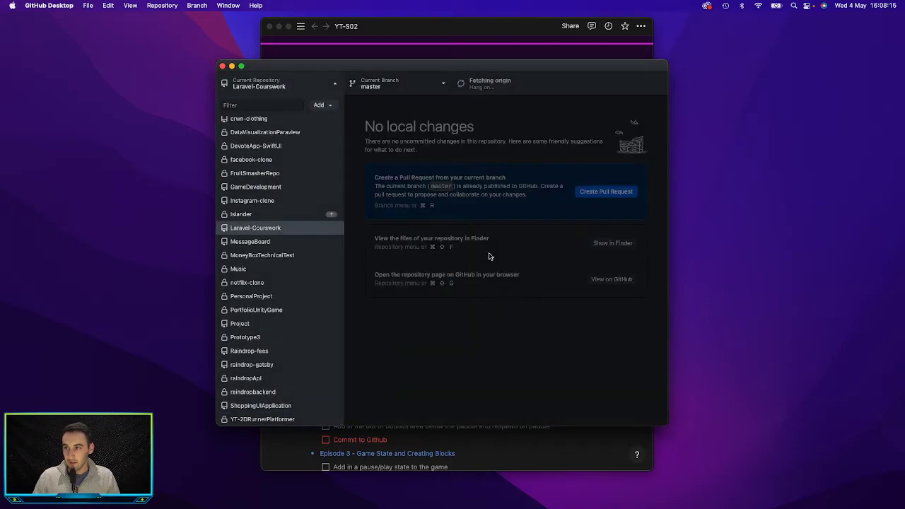
# Switch to the browser, reload the YT-2DBreakout page on GitHub, look over the account's profile overview and return to the repository
pyautogui.hotkey('ctrl', 'Right')
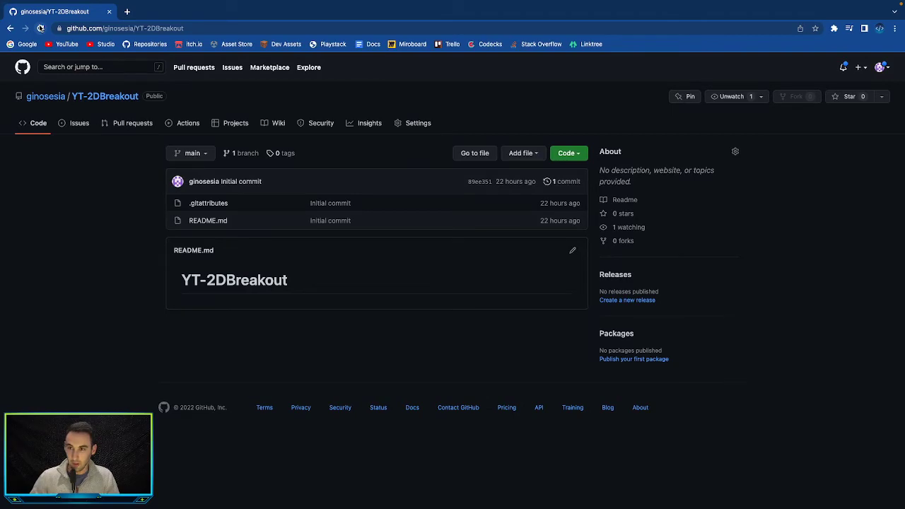
pyautogui.hotkey('ctrl', 'Left')
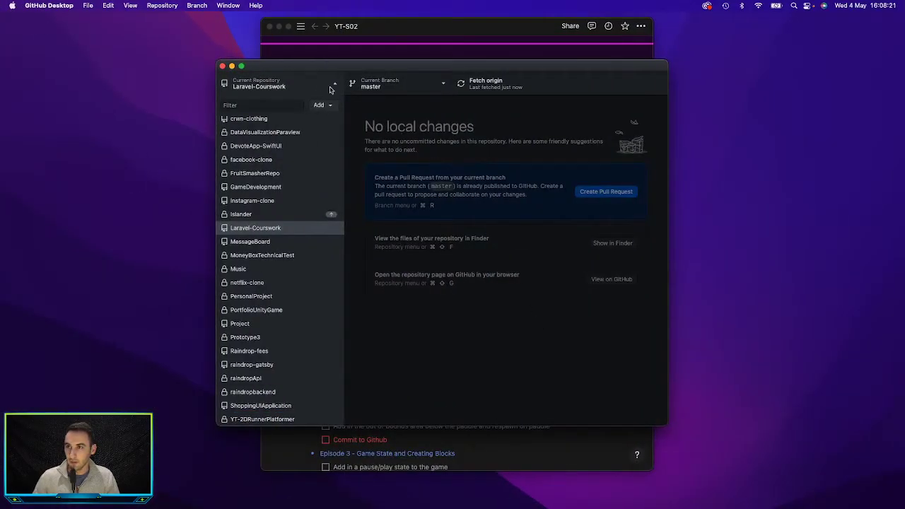
pyautogui.hotkey('ctrl', 'Right')
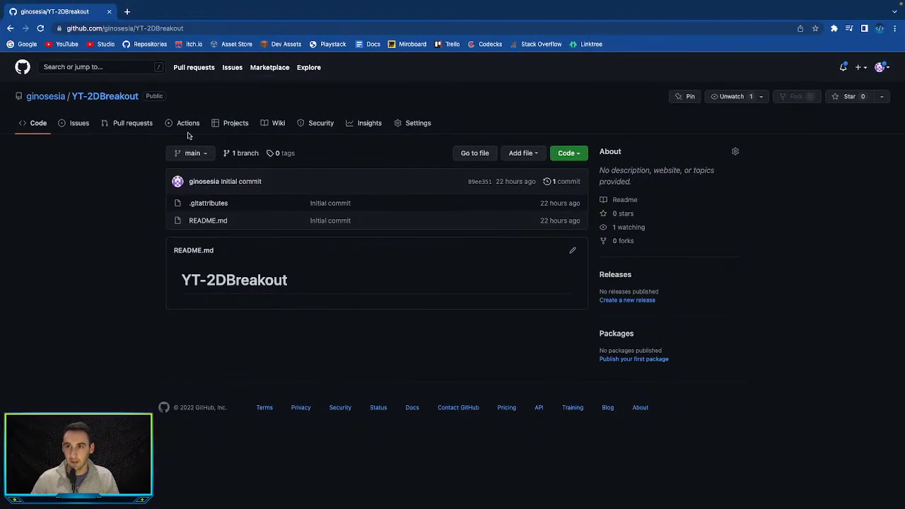
pyautogui.press('super+r')
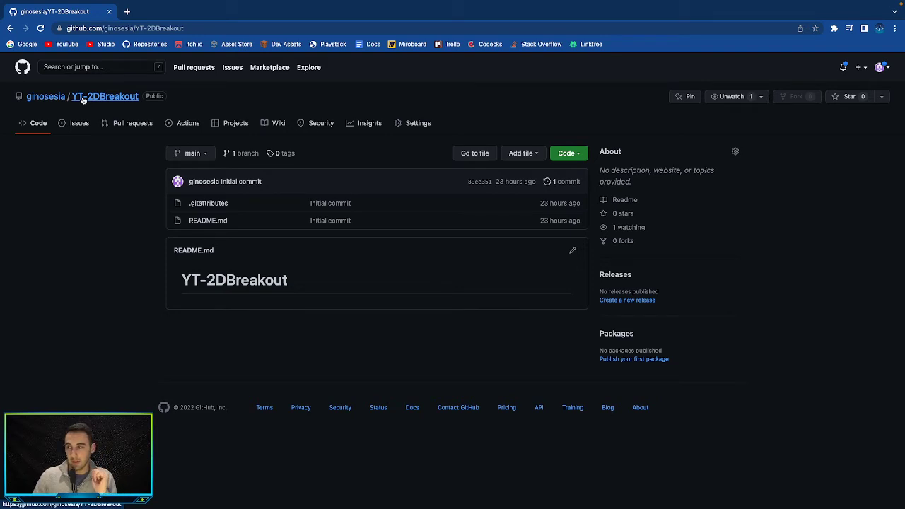
pyautogui.click(46, 96)
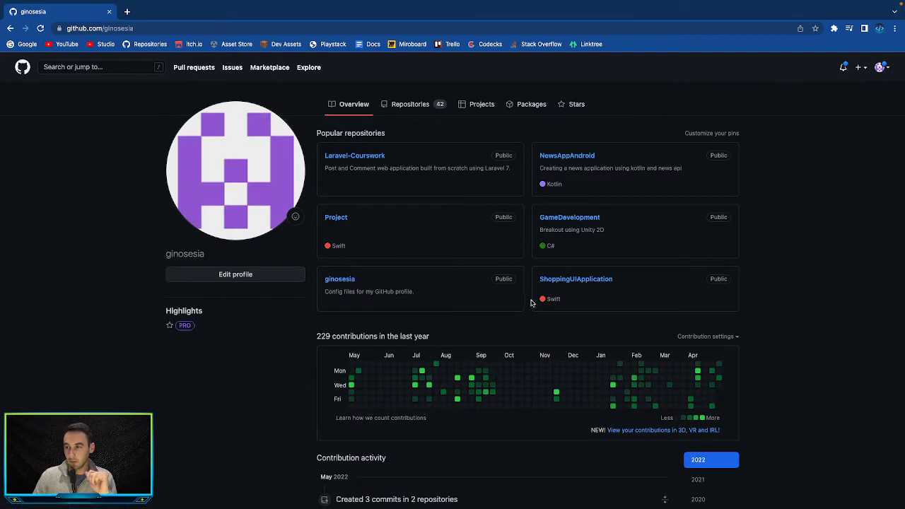
pyautogui.scroll(-3, 530, 304)
pyautogui.scroll(5, 529, 304)
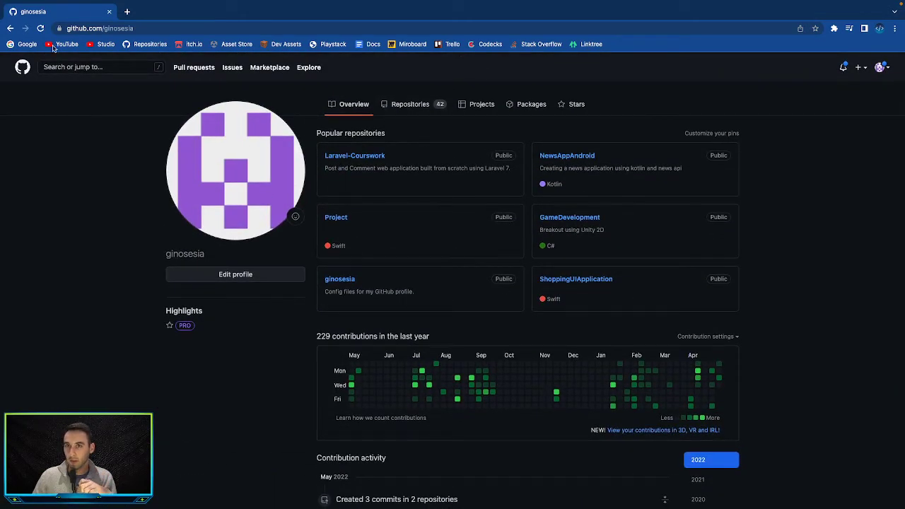
pyautogui.click(10, 29)
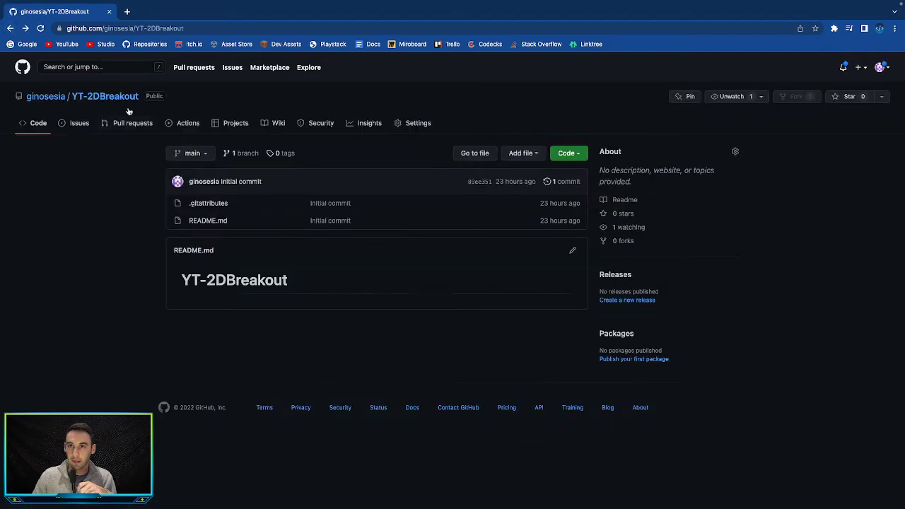
# Request deletion of the YT-2DBreakout repository from its settings, entering the full repository name as confirmation
pyautogui.click(418, 123)
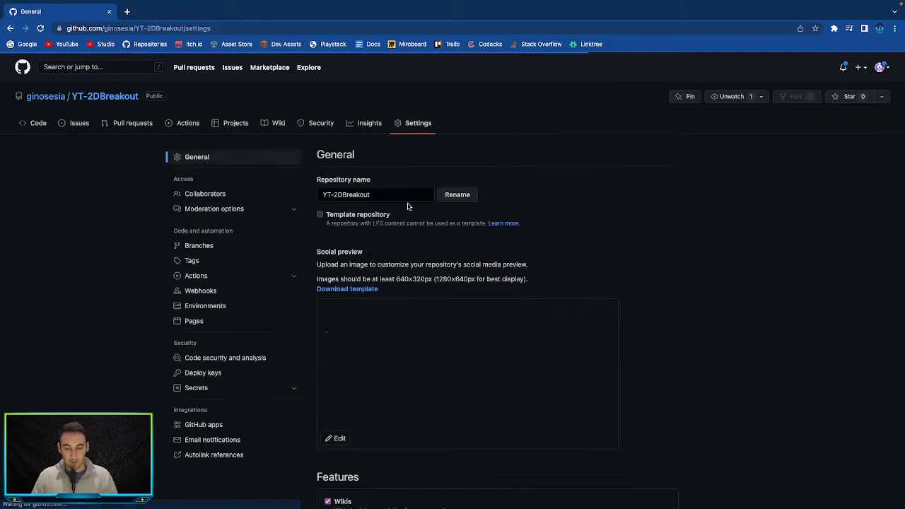
pyautogui.scroll(-20, 406, 202)
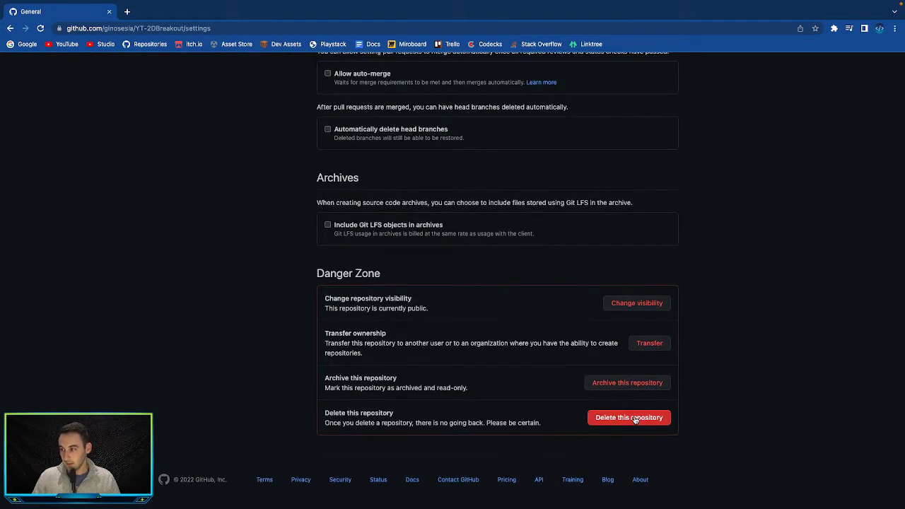
pyautogui.click(635, 418)
pyautogui.doubleClick(456, 210)
pyautogui.moveTo(456, 210); pyautogui.dragTo(401, 206)
pyautogui.hotkey('ctrl', 'c')
pyautogui.click(417, 226)
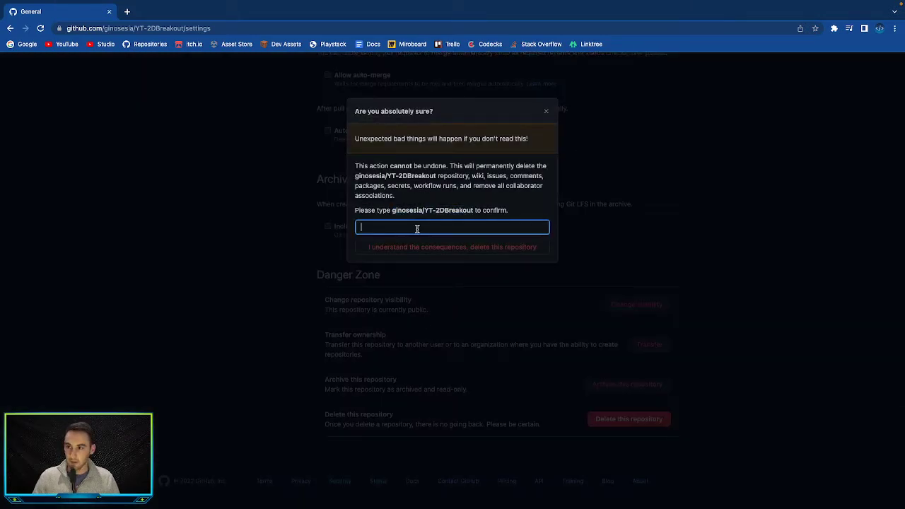
pyautogui.hotkey('ctrl', 'v')
pyautogui.click(505, 254)
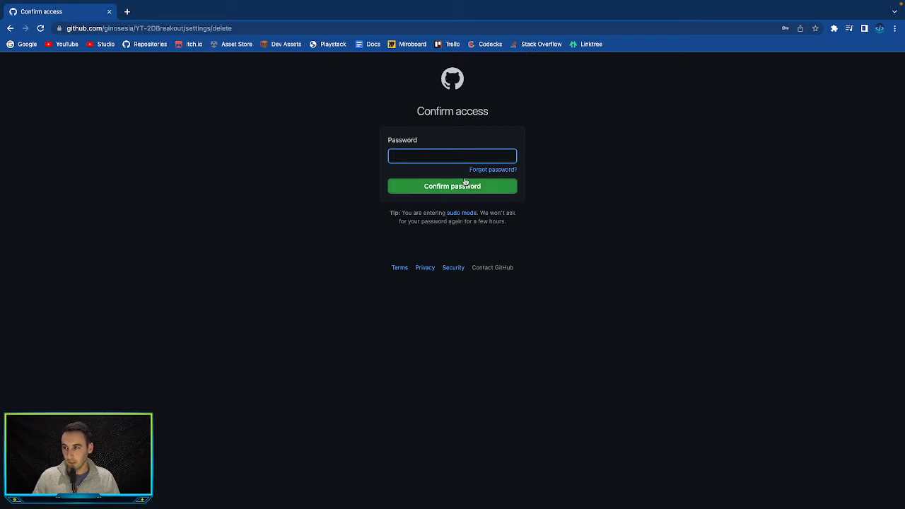
# Confirm access with the account password to complete the repository deletion
pyautogui.click(448, 155)
pyautogui.click(445, 174)
pyautogui.click(435, 188)
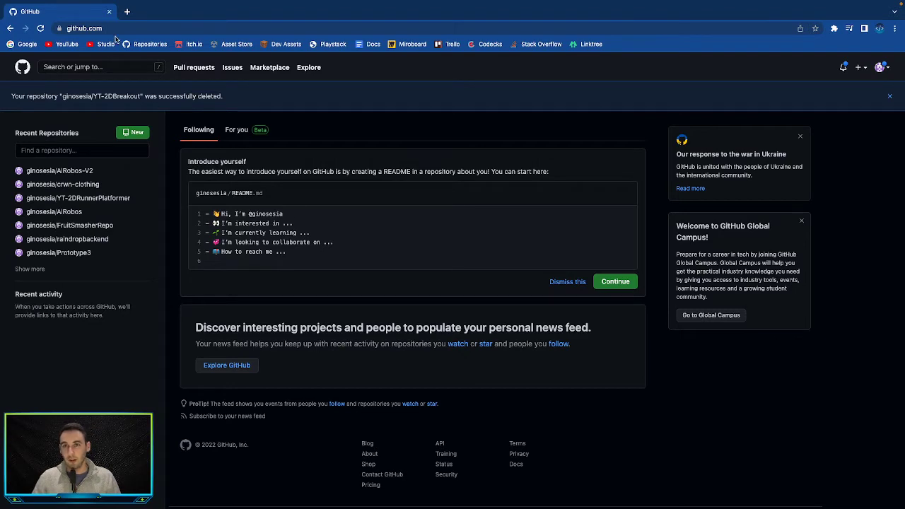
# Leave the browser and check in Finder which projects are in GameDevelopment's UnityGameBuilds folder on GSHD-1, closing the window at the end
pyautogui.hotkey('ctrl', 'Left')
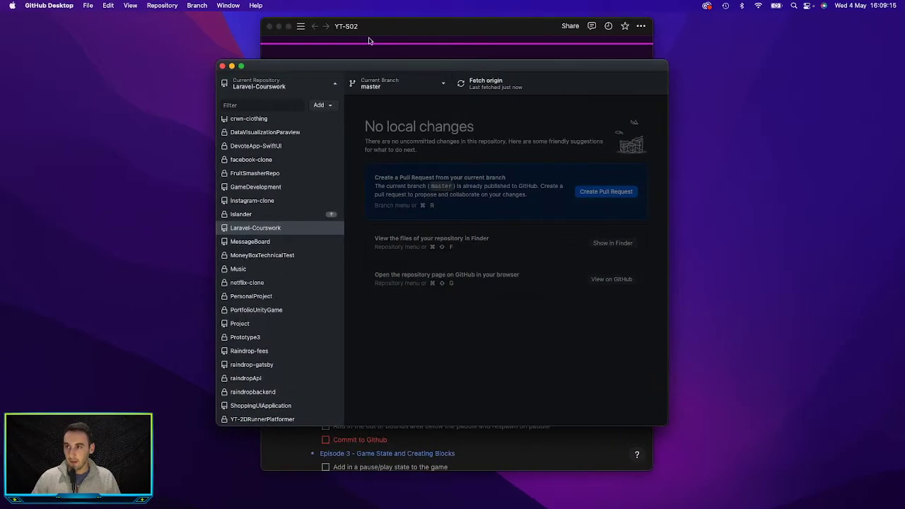
pyautogui.moveTo(447, 508)
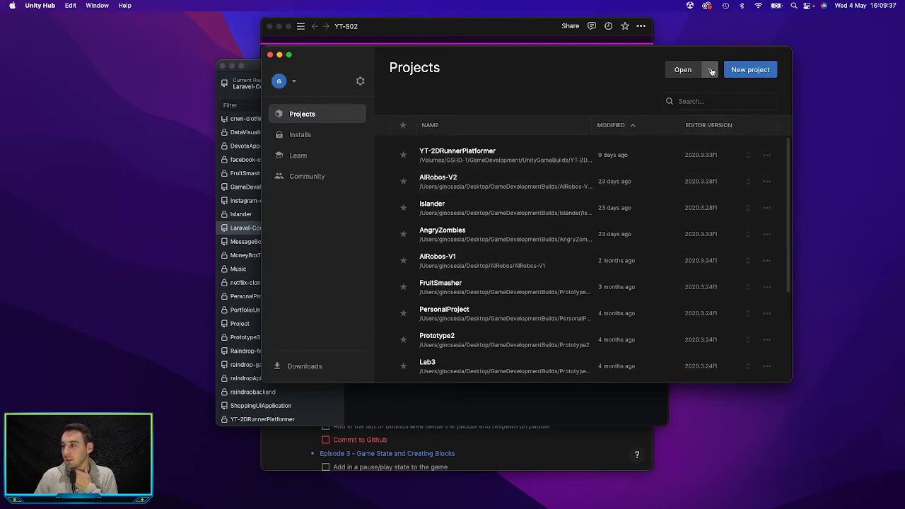
pyautogui.click(233, 500)
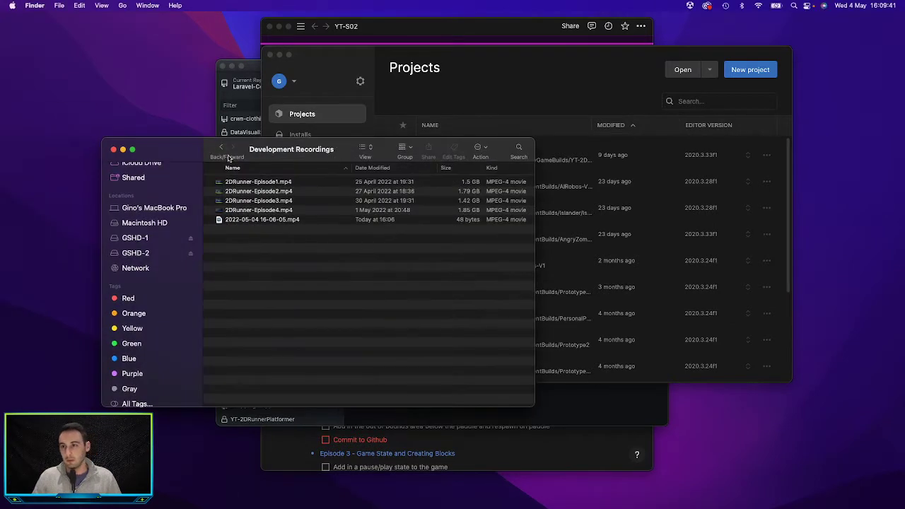
pyautogui.click(221, 147)
pyautogui.click(148, 239)
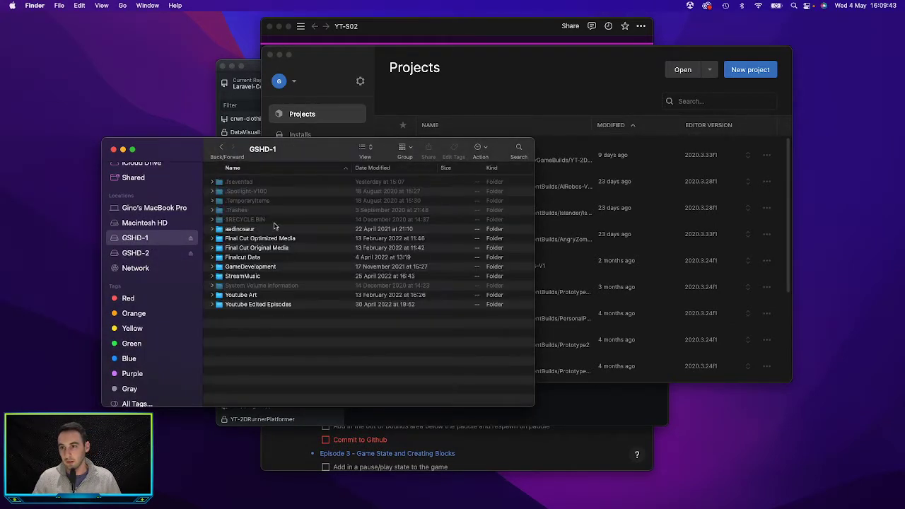
pyautogui.click(253, 265)
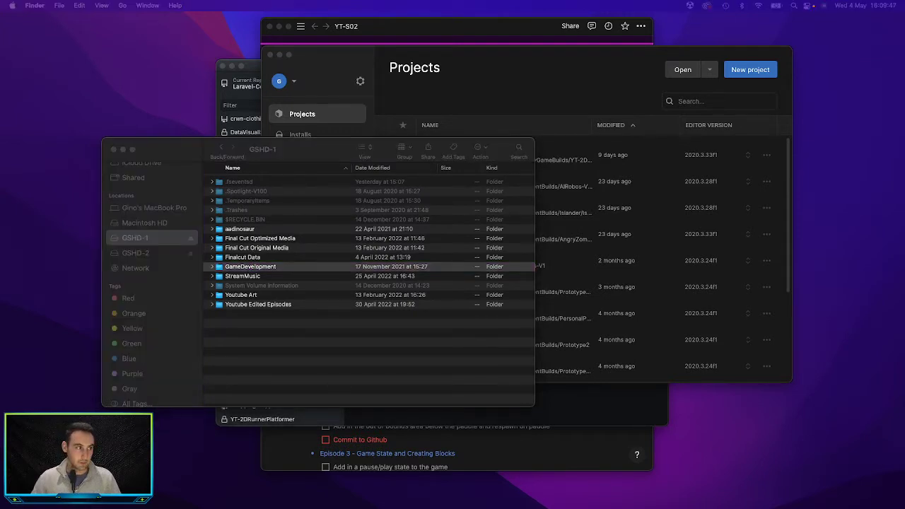
pyautogui.click(265, 267)
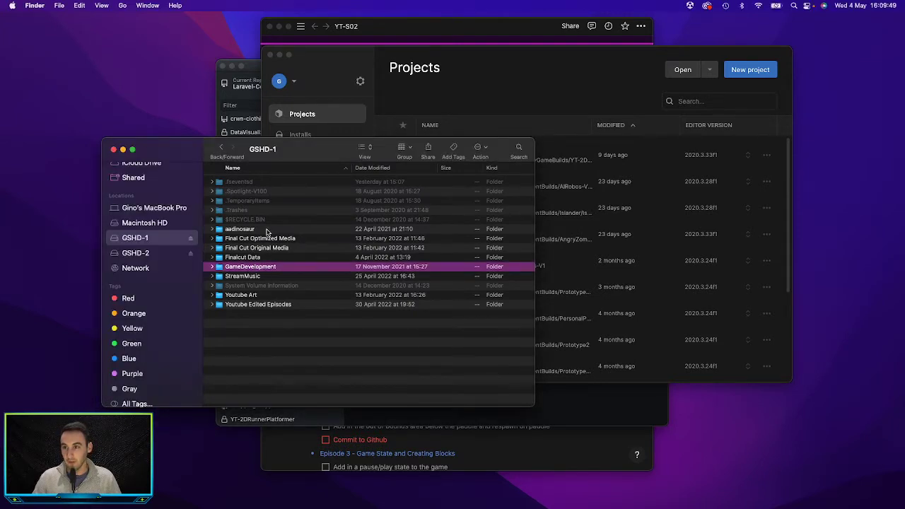
pyautogui.doubleClick(261, 266)
pyautogui.doubleClick(255, 222)
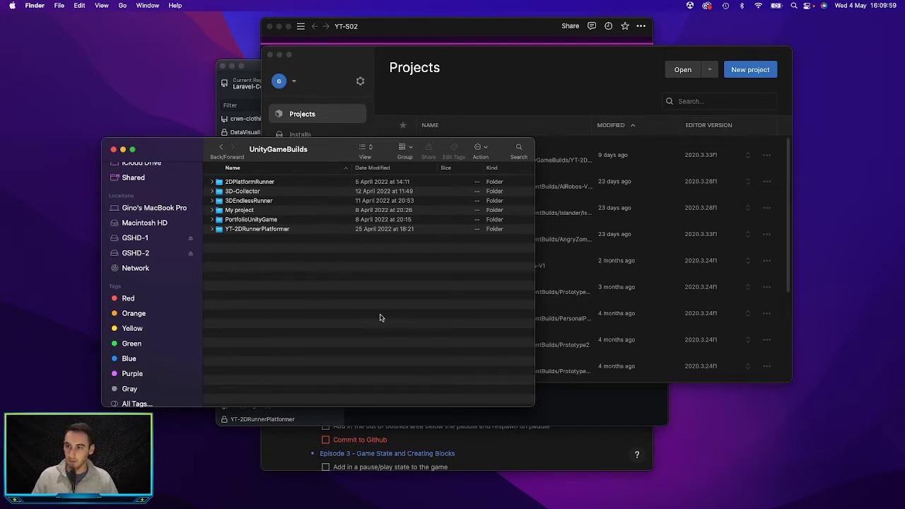
pyautogui.click(113, 149)
pyautogui.click(250, 69)
pyautogui.click(332, 85)
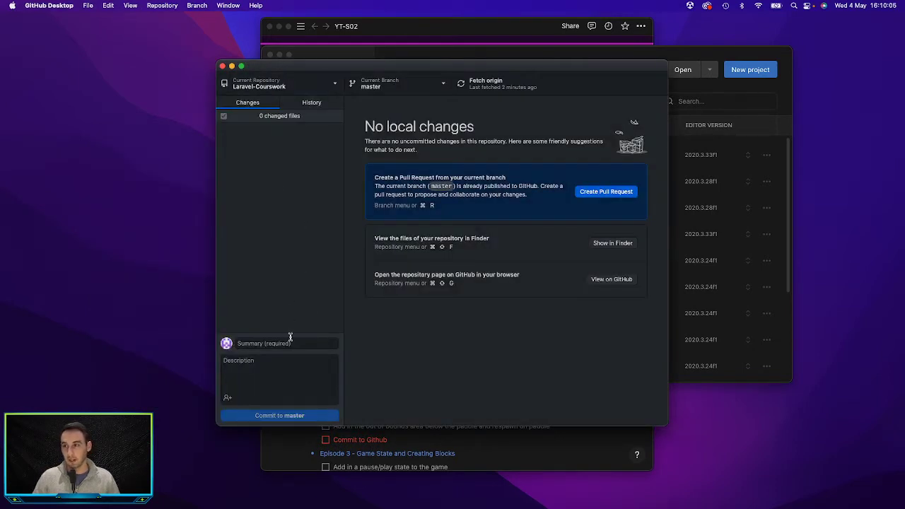
pyautogui.click(333, 85)
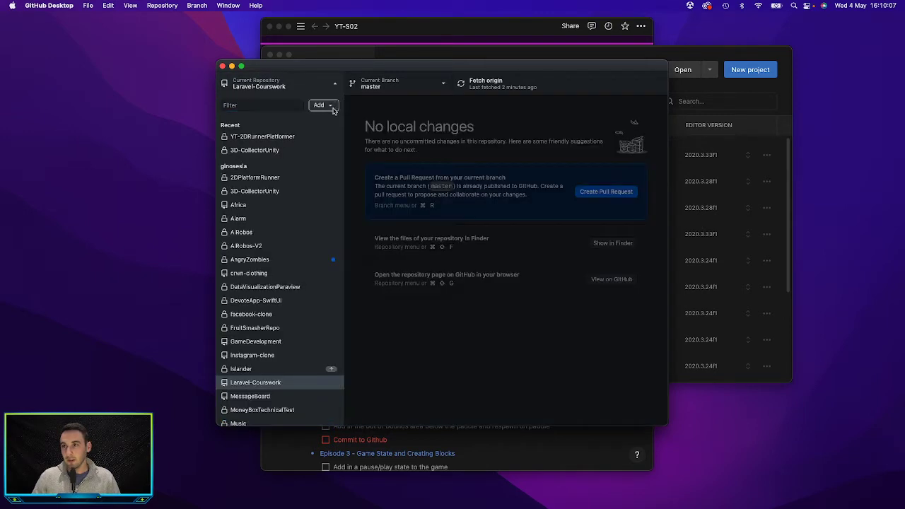
pyautogui.click(320, 105)
pyautogui.click(371, 128)
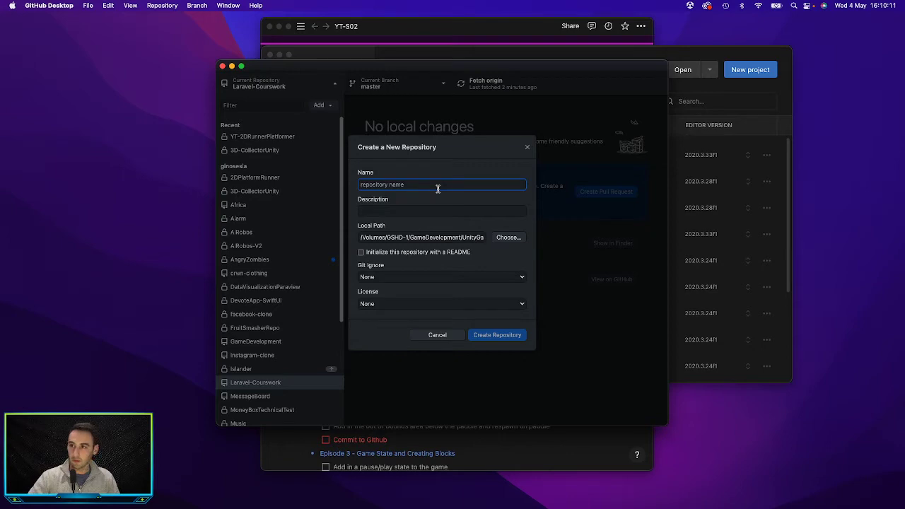
pyautogui.write('YT')
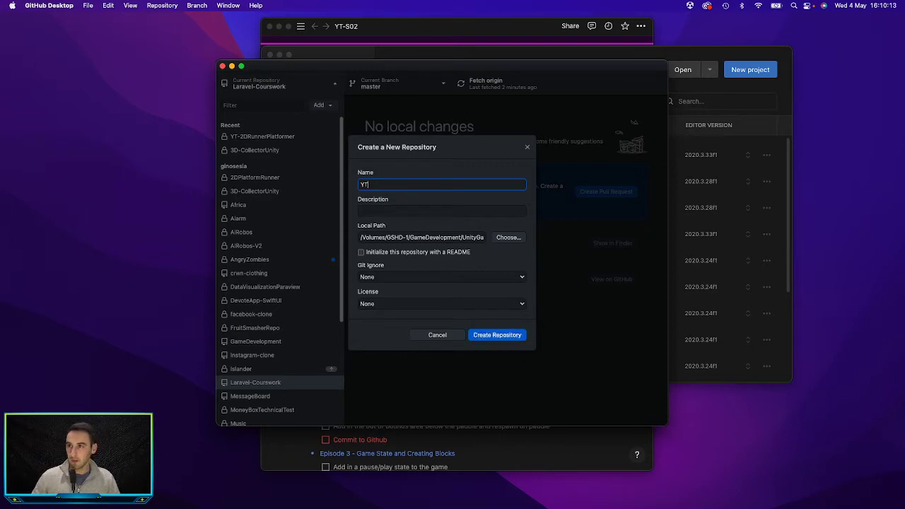
# Move the GitHub Desktop window aside and show GameDevelopment's UnityGameBuilds folder on GSHD-1 in a Finder window
pyautogui.moveTo(431, 67); pyautogui.dragTo(506, 59)
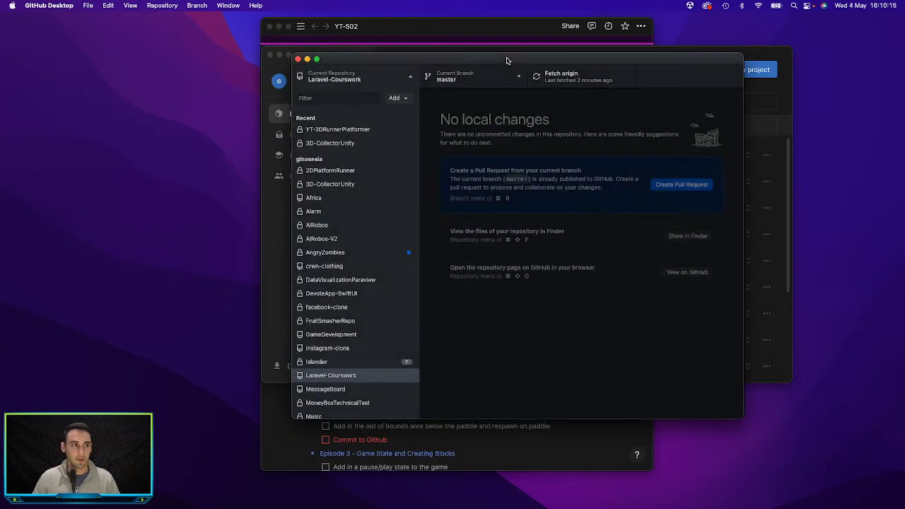
pyautogui.moveTo(251, 495)
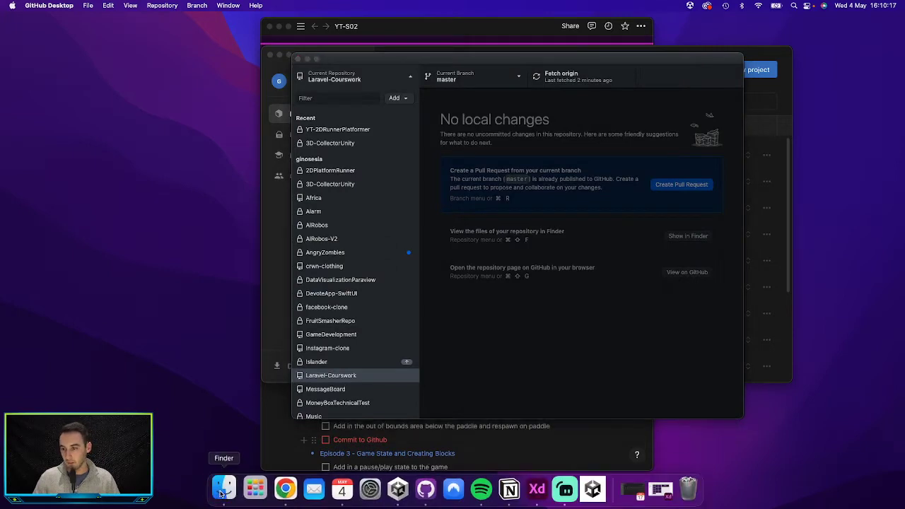
pyautogui.click(222, 489)
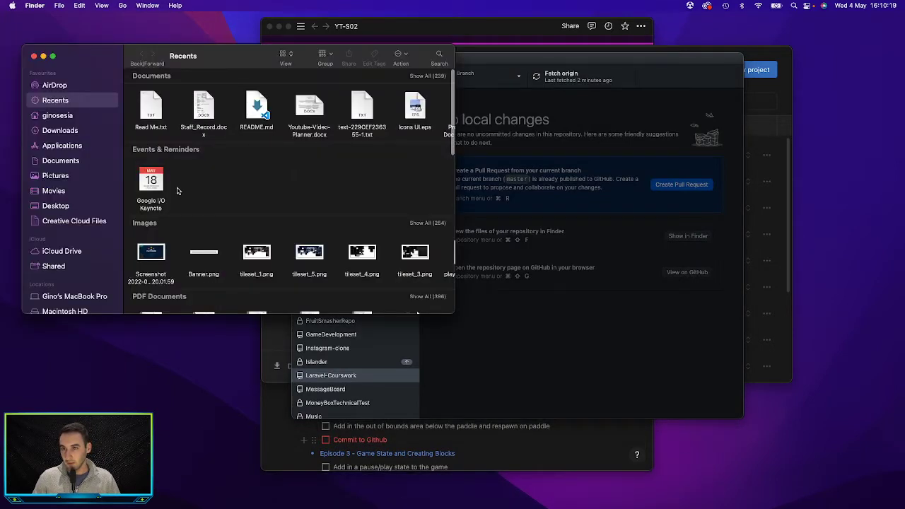
pyautogui.scroll(-5, 70, 177)
pyautogui.click(55, 198)
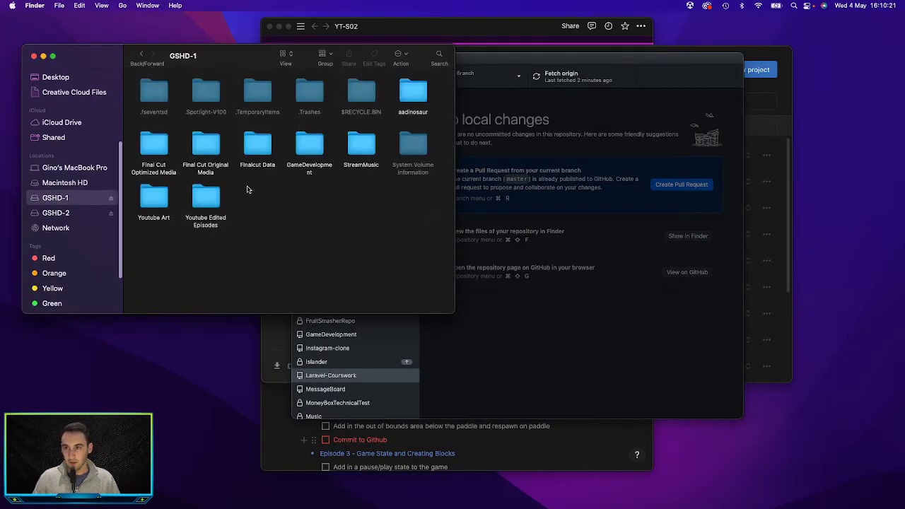
pyautogui.doubleClick(309, 148)
pyautogui.click(356, 99)
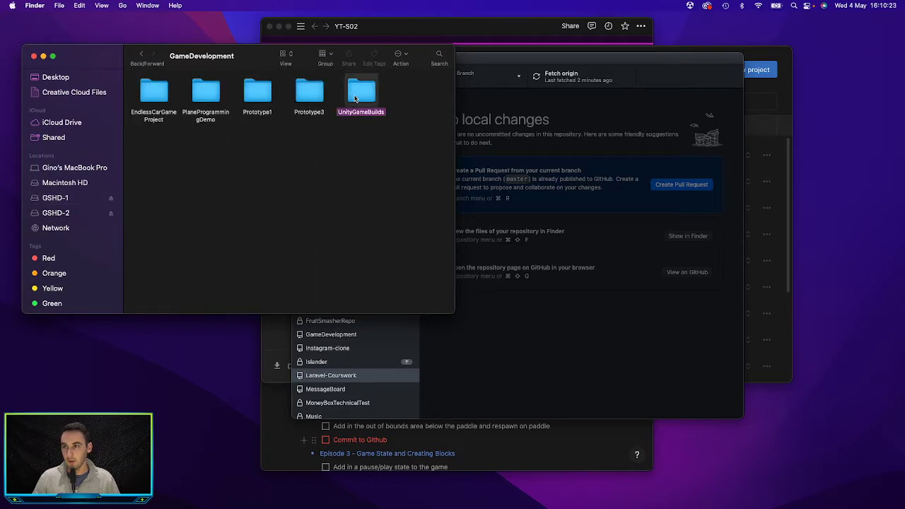
pyautogui.doubleClick(356, 99)
pyautogui.click(414, 106)
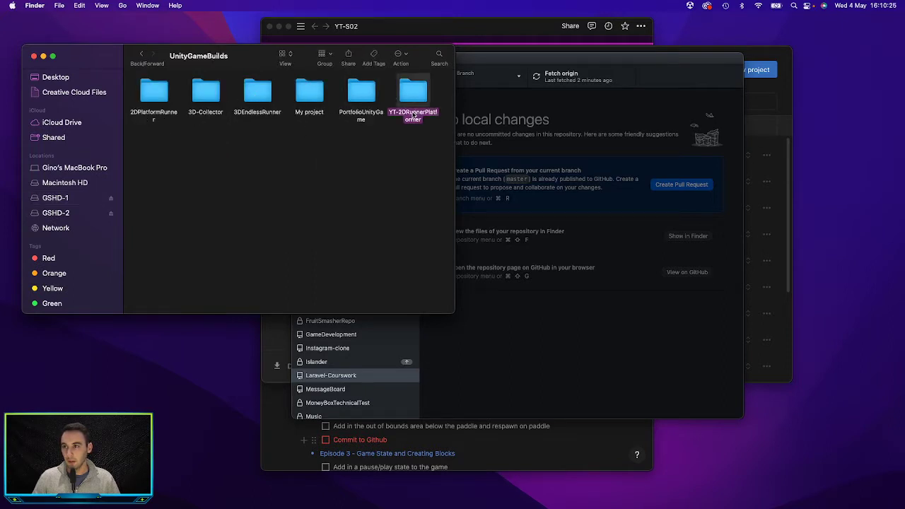
# Return to GitHub Desktop and create a new repository named YT-2DBreakout, initialized with a README
pyautogui.click(471, 63)
pyautogui.hotkey('ctrl', 'Up')
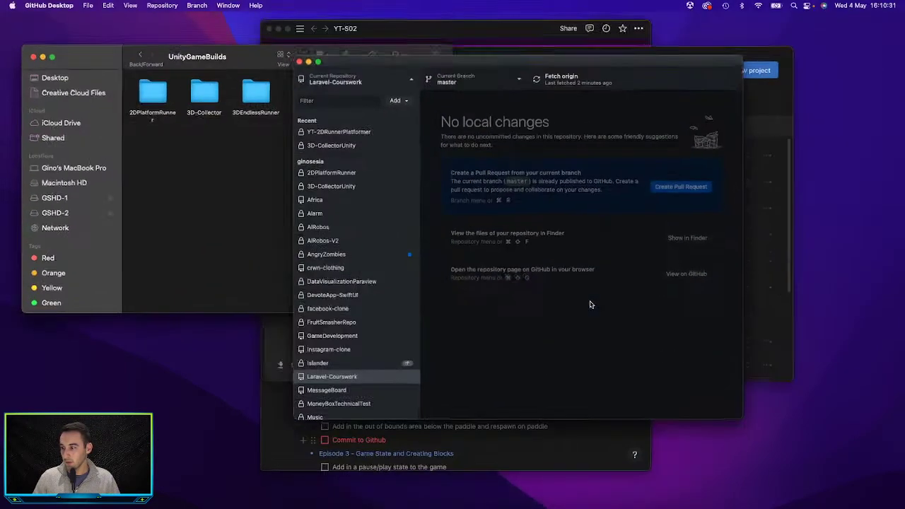
pyautogui.click(592, 306)
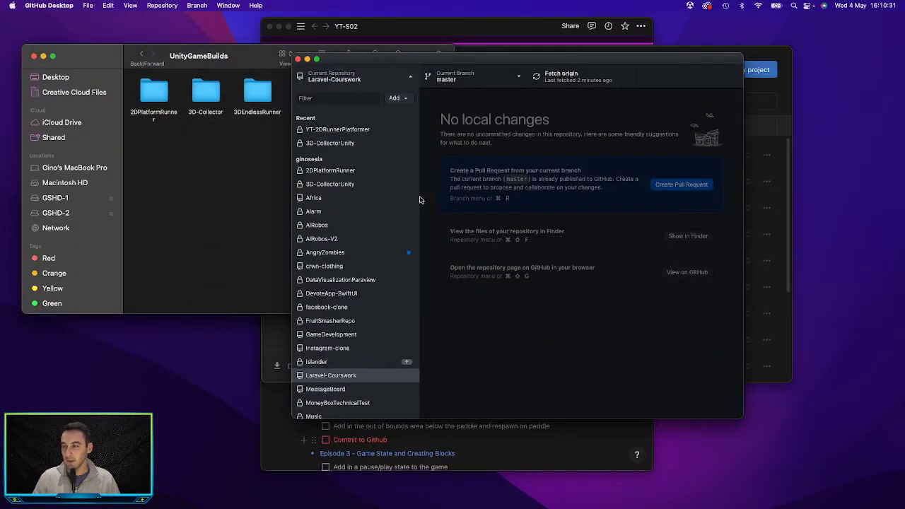
pyautogui.click(396, 98)
pyautogui.click(439, 109)
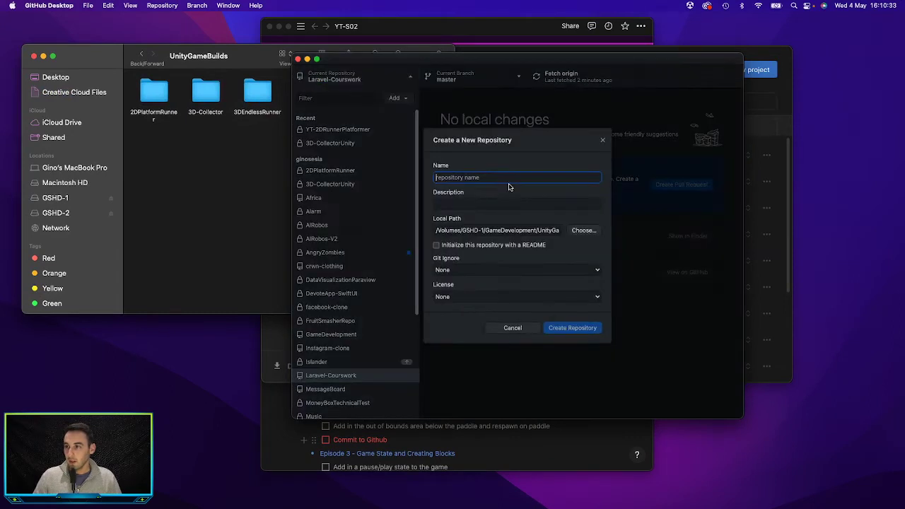
pyautogui.write('YT-2DRunnerPlatformer')
pyautogui.doubleClick(458, 168)
pyautogui.write('2')
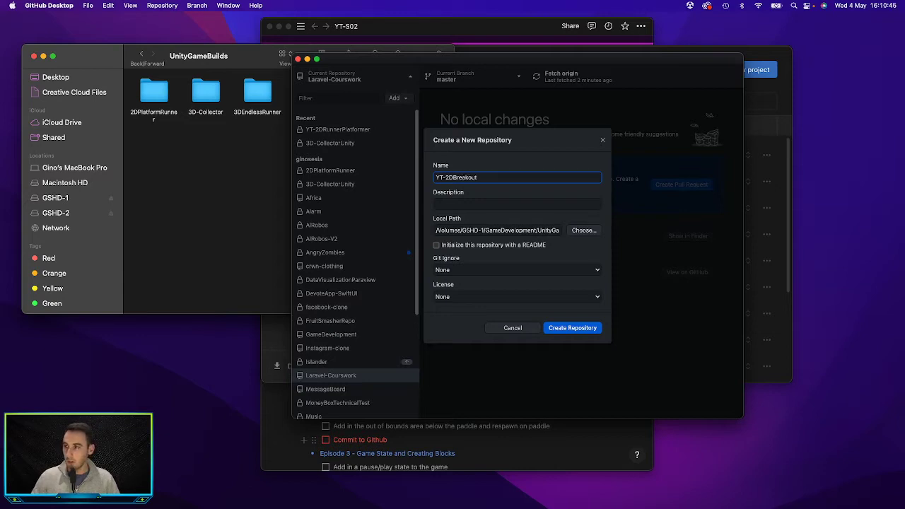
pyautogui.click(436, 244)
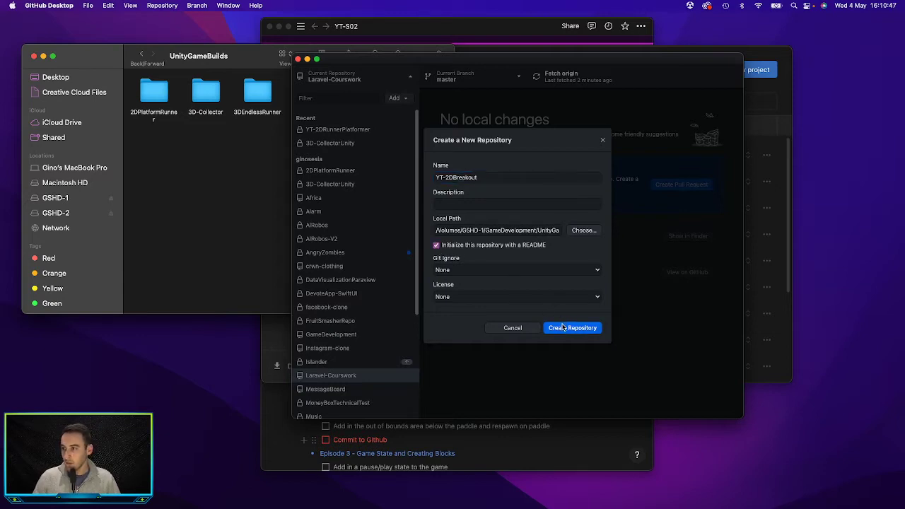
pyautogui.click(562, 327)
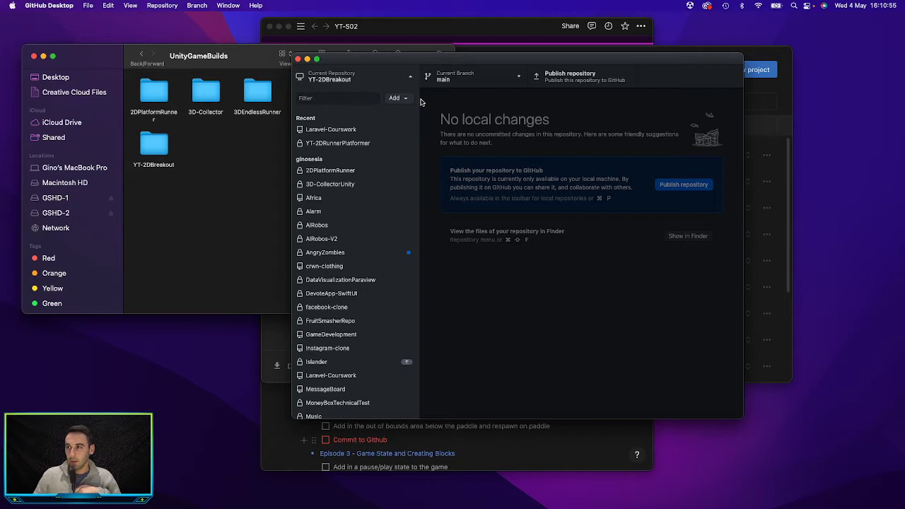
# Publish YT-2DBreakout to GitHub with its code kept private and open its page from the account's repositories in the browser
pyautogui.click(557, 81)
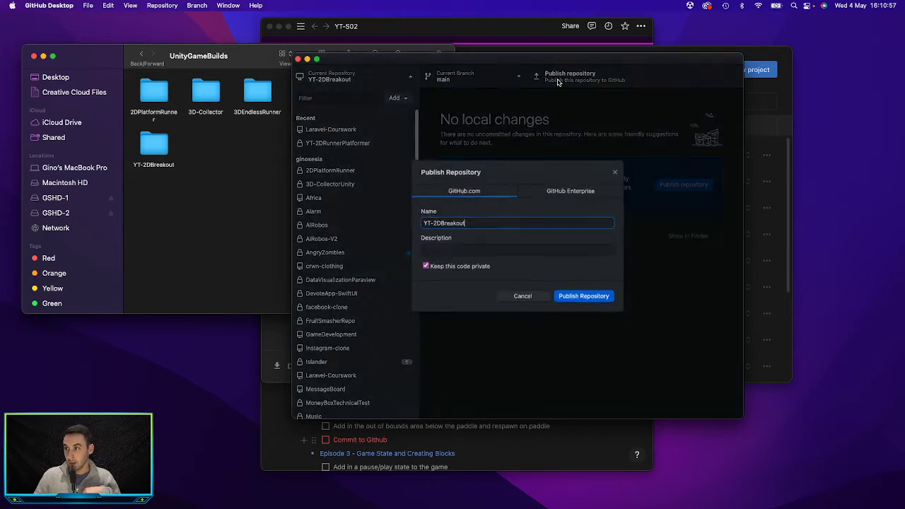
pyautogui.click(593, 299)
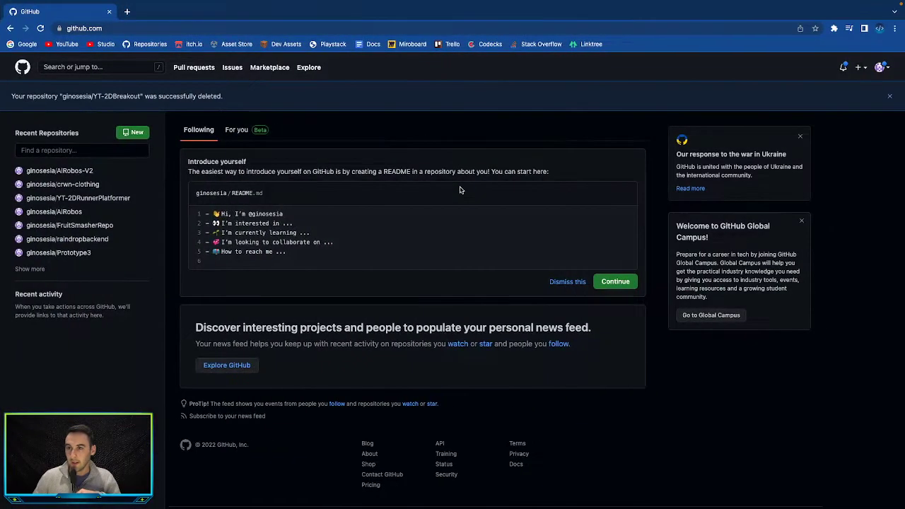
pyautogui.click(39, 29)
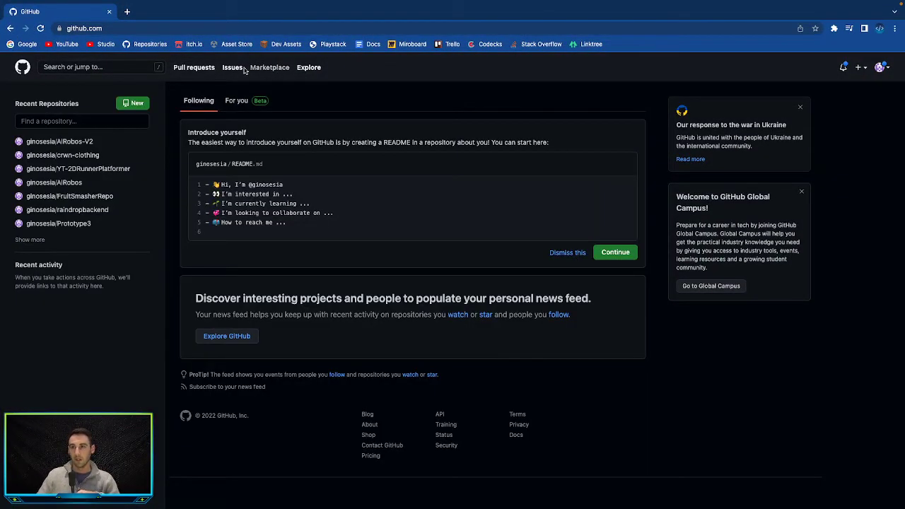
pyautogui.click(73, 143)
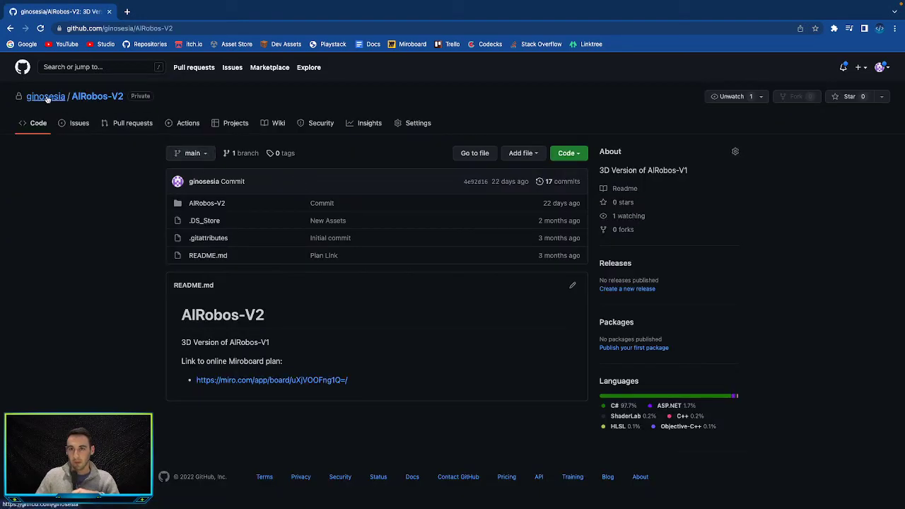
pyautogui.click(48, 97)
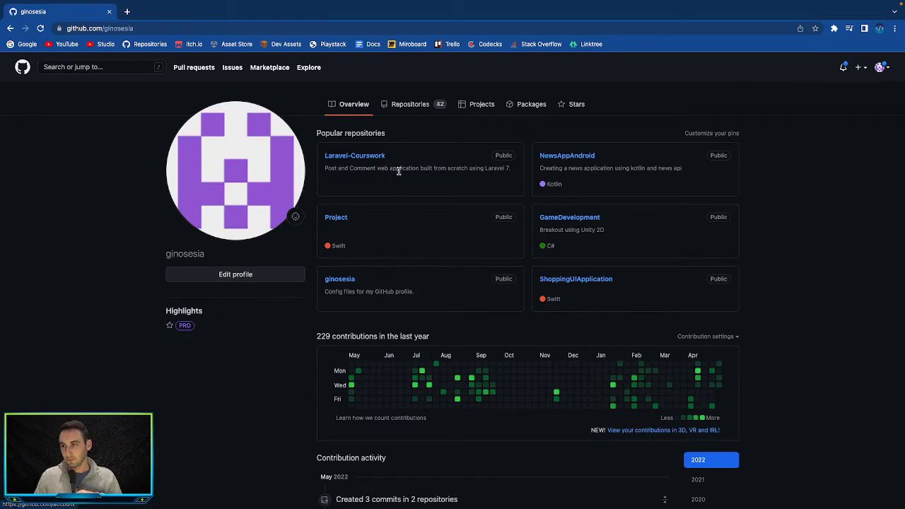
pyautogui.click(423, 104)
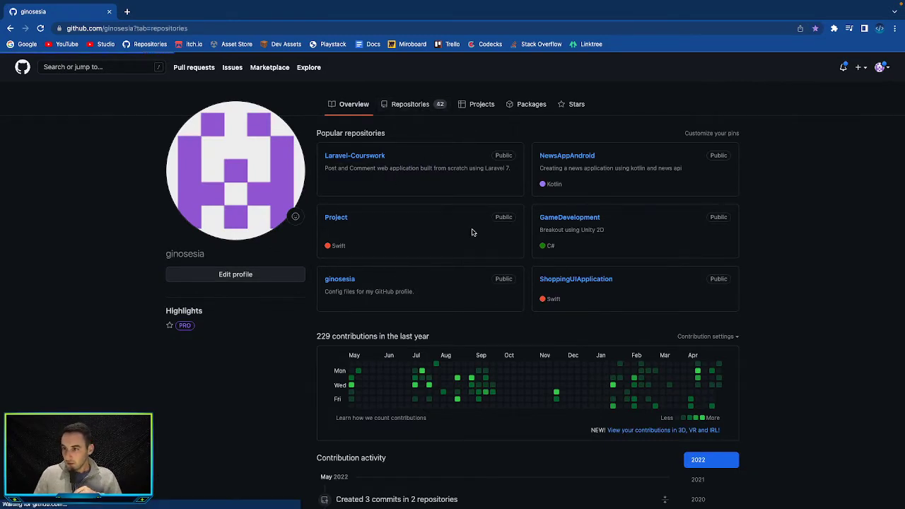
pyautogui.click(378, 170)
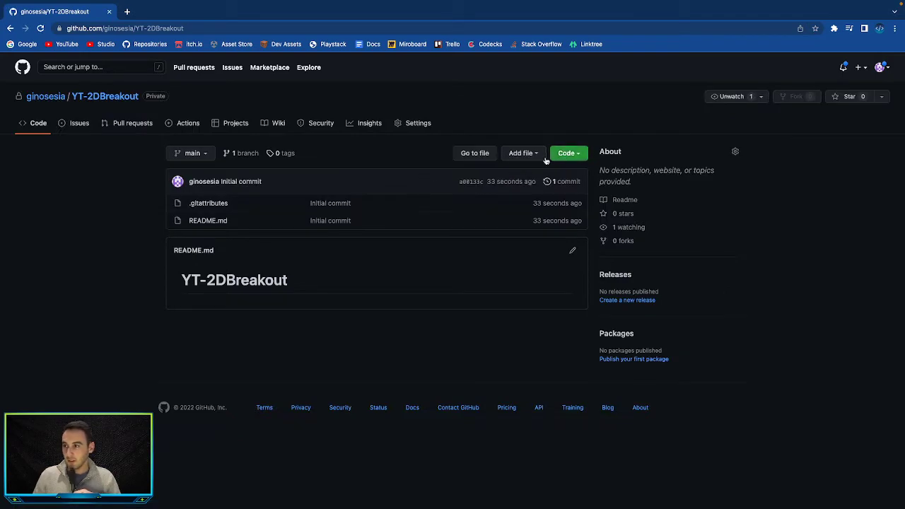
# Make the YT-2DBreakout repository public in its settings, confirming with the full repository name, and return to the account's profile
pyautogui.click(406, 124)
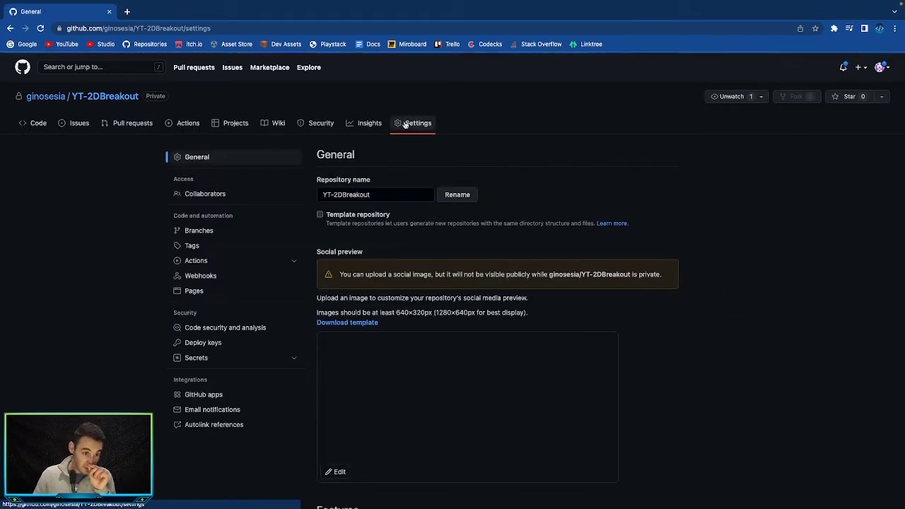
pyautogui.scroll(-5, 498, 262)
pyautogui.scroll(-15, 498, 261)
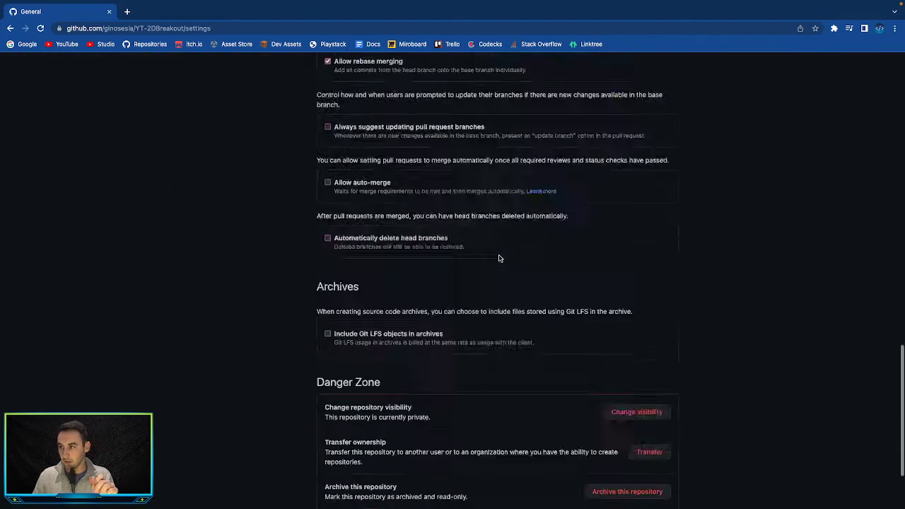
pyautogui.click(639, 306)
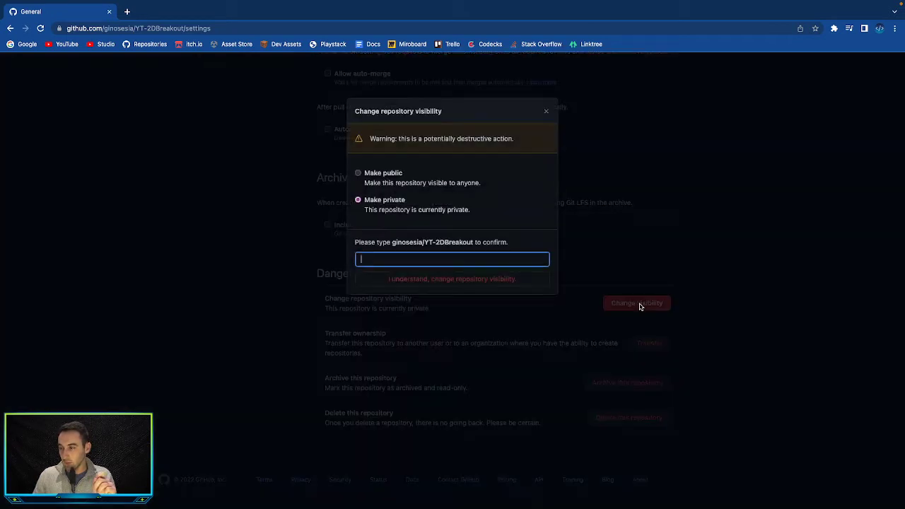
pyautogui.click(386, 177)
pyautogui.moveTo(473, 290); pyautogui.dragTo(403, 286)
pyautogui.press('super+c')
pyautogui.click(396, 307)
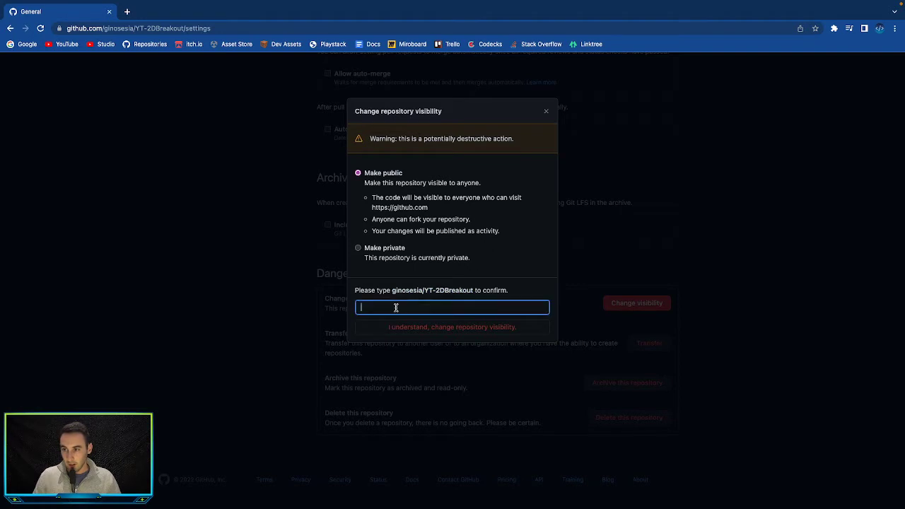
pyautogui.press('super+v')
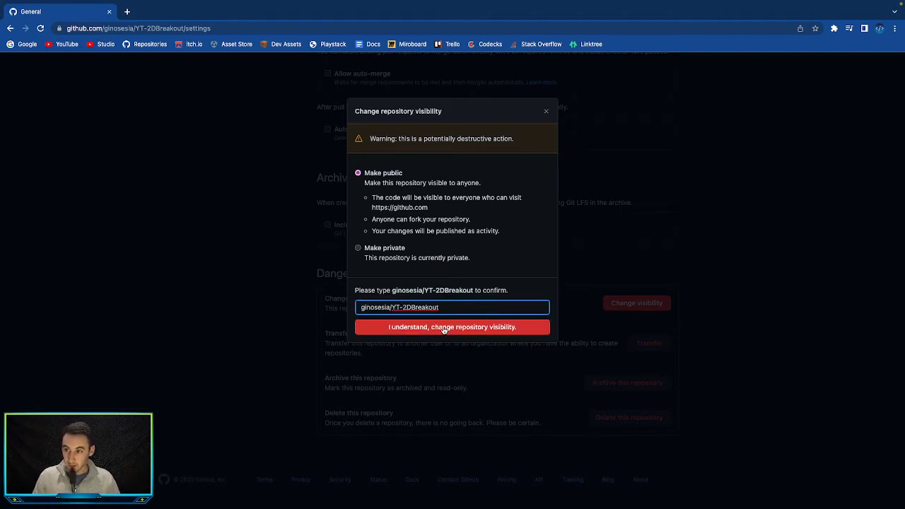
pyautogui.click(444, 327)
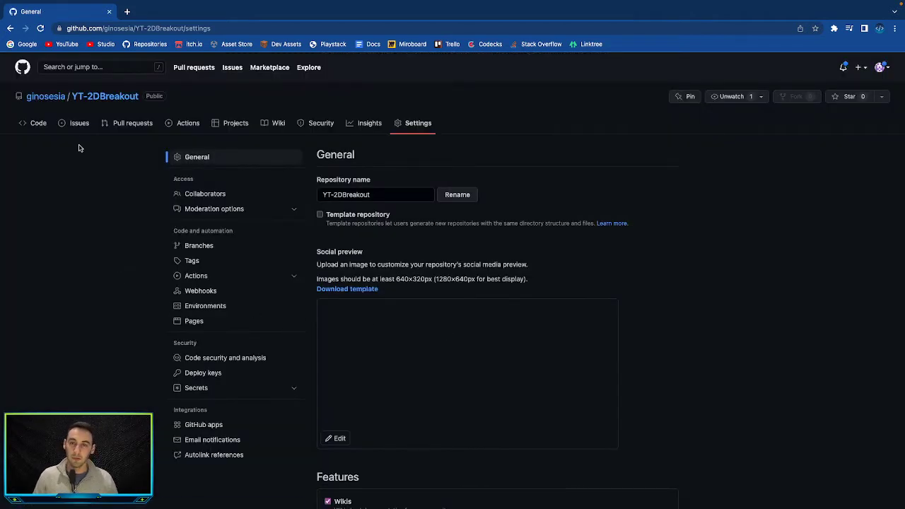
pyautogui.click(46, 99)
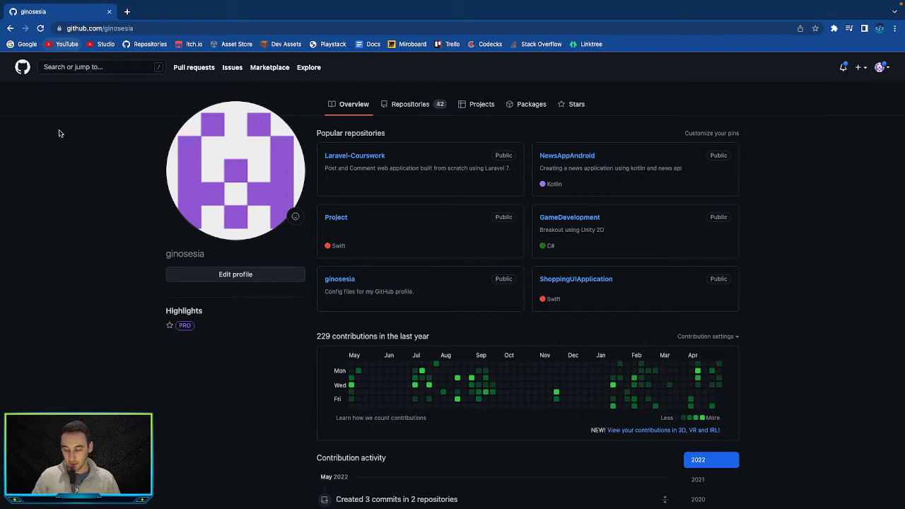
pyautogui.press('super+s')
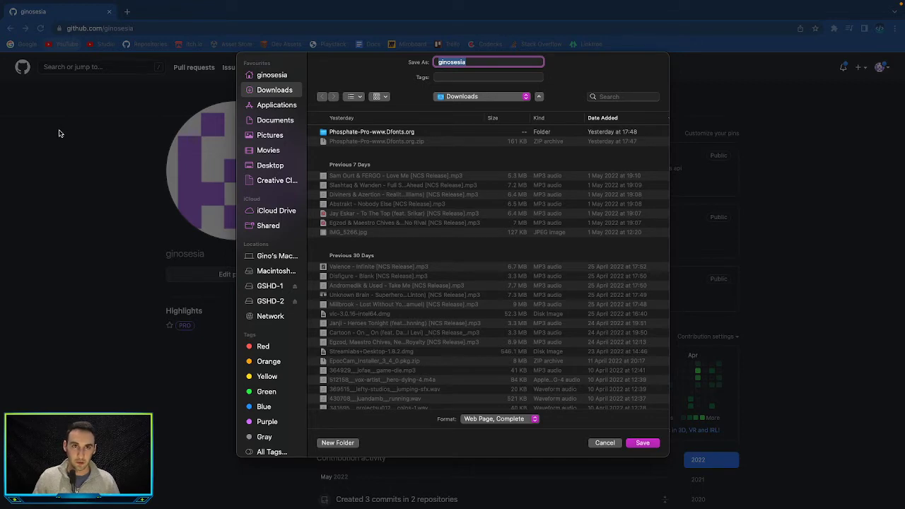
pyautogui.hscroll(1, 509, 342)
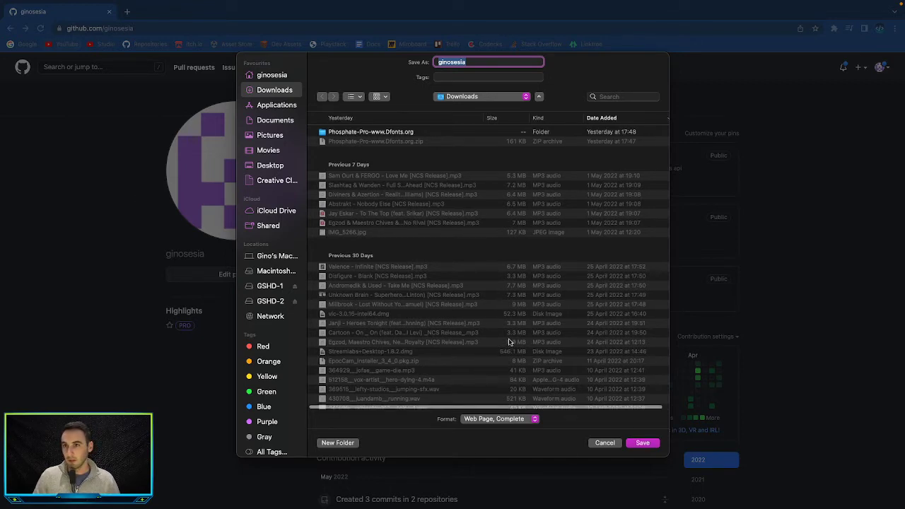
pyautogui.click(612, 445)
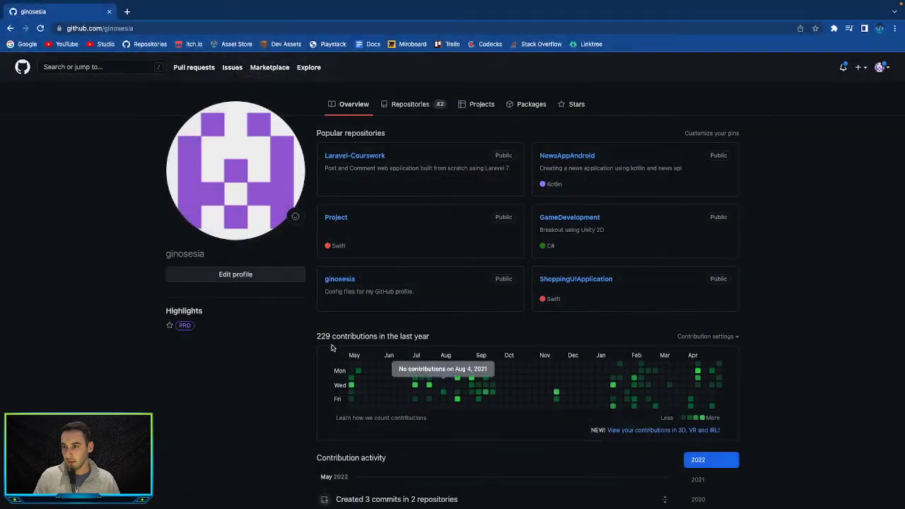
# Switch to Unity Hub, start a new project and name it YT-2DBreakout
pyautogui.hotkey('ctrl', 'Left')
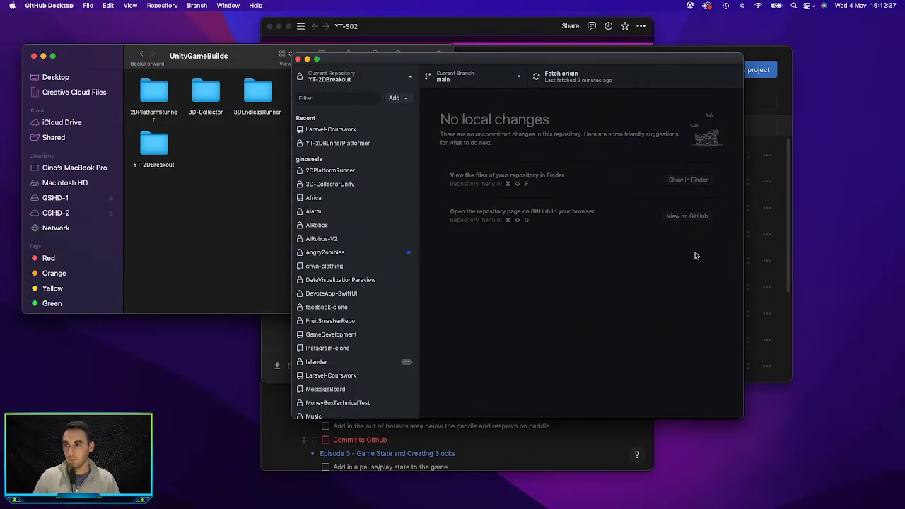
pyautogui.click(783, 85)
pyautogui.click(737, 71)
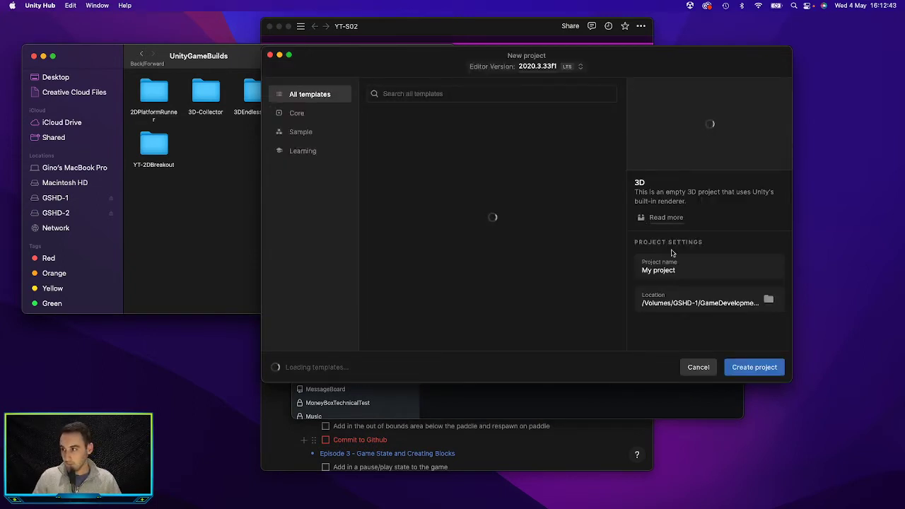
pyautogui.tripleClick(685, 271)
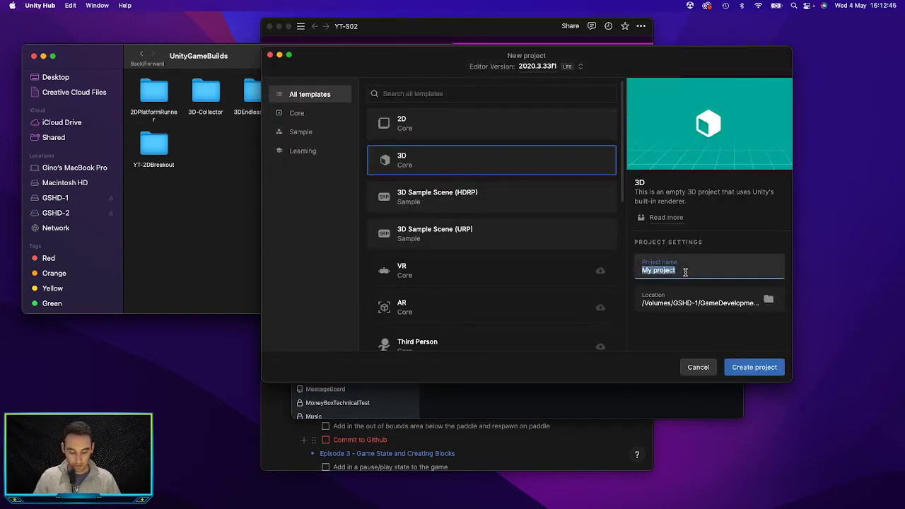
pyautogui.press('super+v')
pyautogui.hotkey('alt', 'Left')
pyautogui.hotkey('alt', 'Left')
pyautogui.press('shift+super+Left')
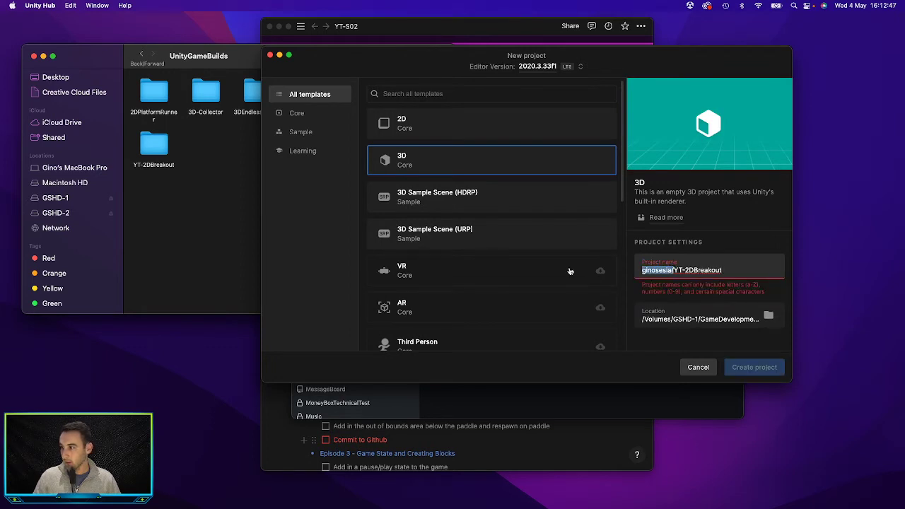
pyautogui.press('BackSpace')
# Set the new project's location to the YT-2DBreakout folder in GSHD-1/GameDevelopment/UnityGameBuilds
pyautogui.click(776, 304)
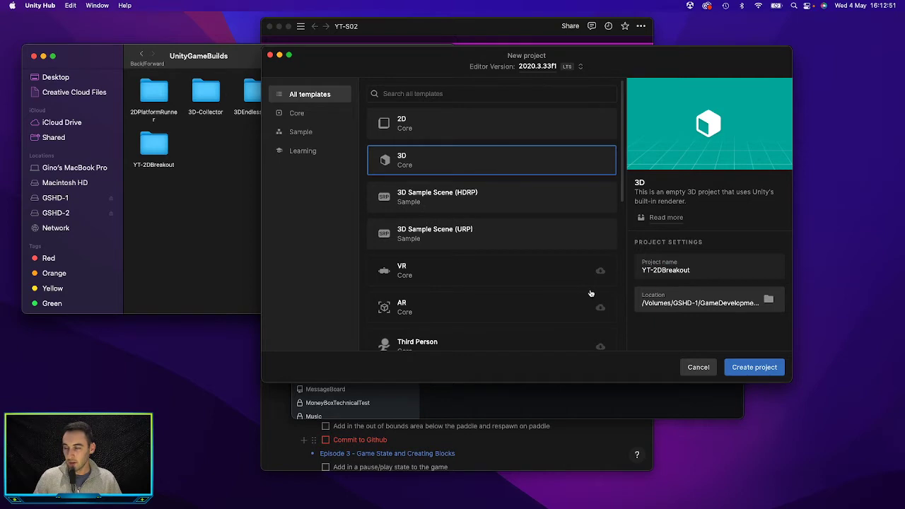
pyautogui.scroll(-5, 387, 233)
pyautogui.scroll(-2, 392, 244)
pyautogui.click(395, 241)
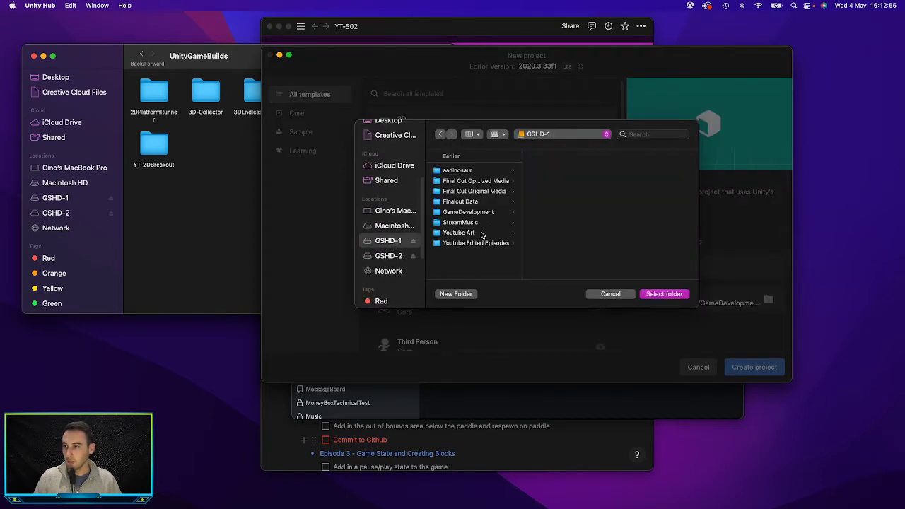
pyautogui.click(483, 212)
pyautogui.click(585, 213)
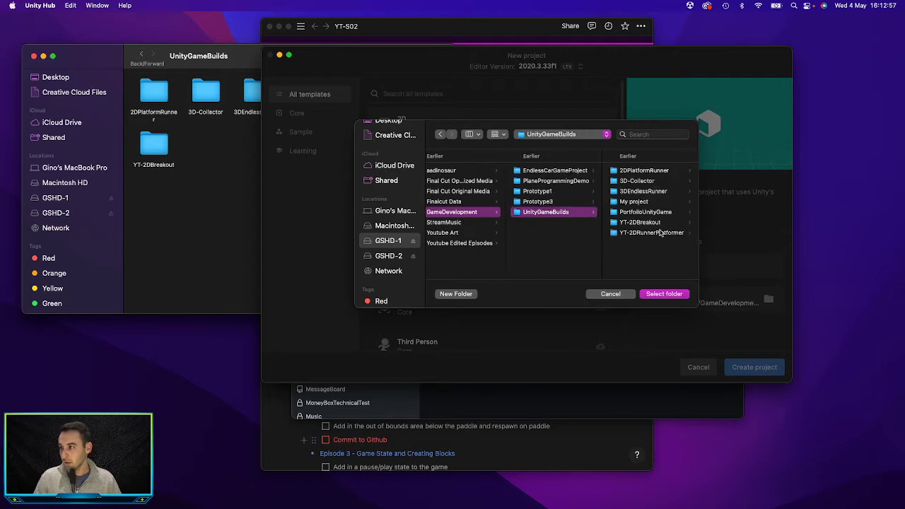
pyautogui.click(647, 222)
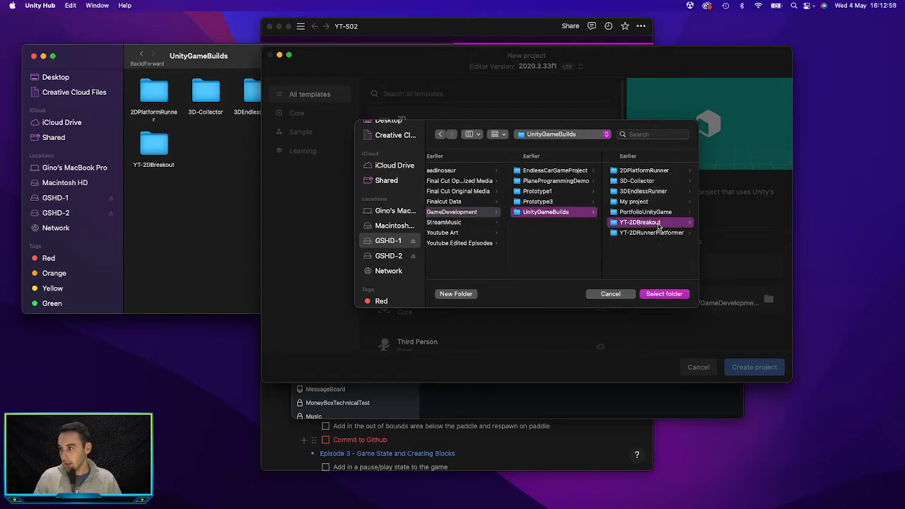
pyautogui.click(664, 293)
# Choose the 2D Core template, try to create the project and check its project name
pyautogui.click(478, 131)
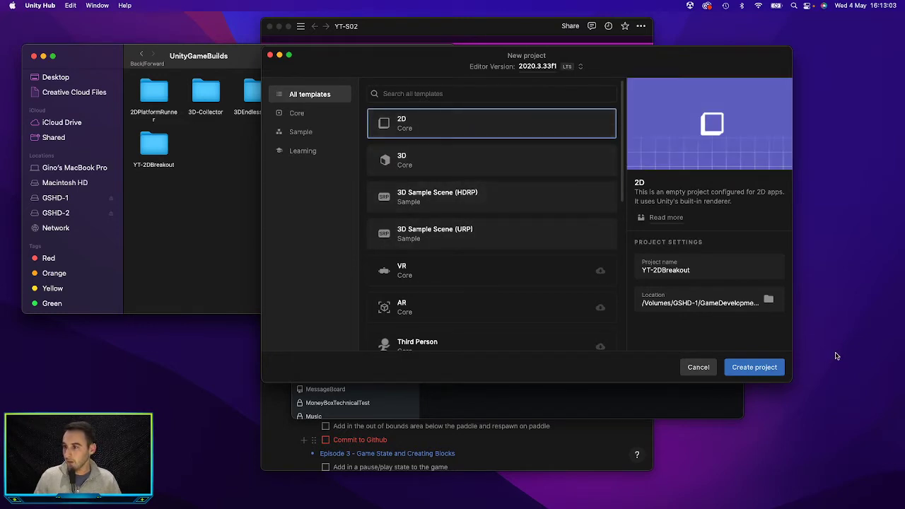
pyautogui.click(765, 367)
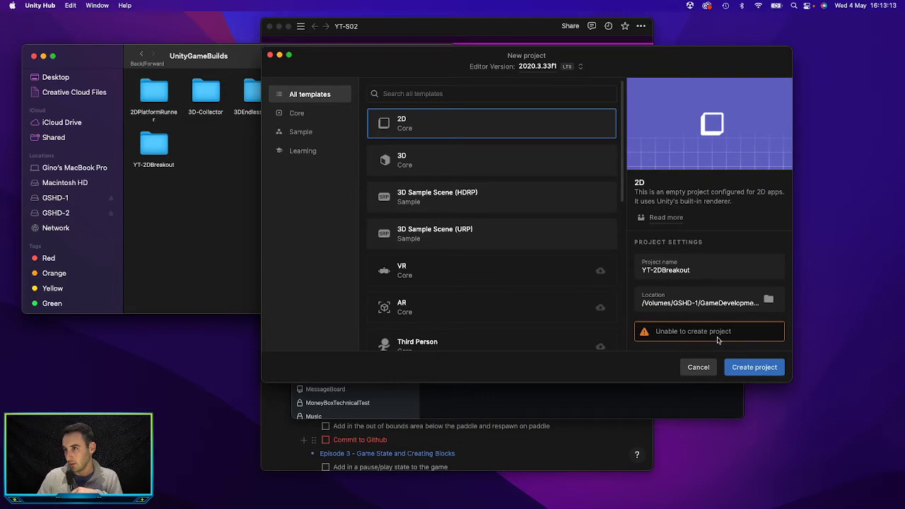
pyautogui.click(724, 278)
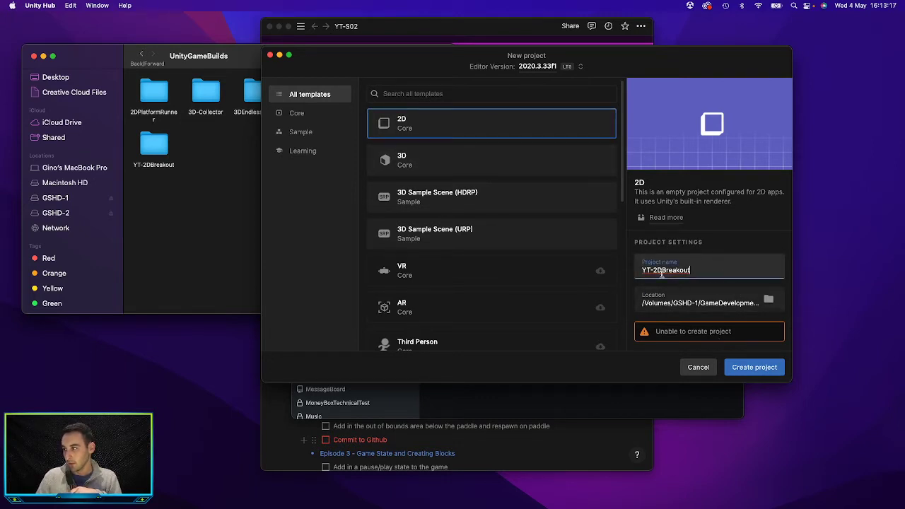
# Reselect the YT-2DBreakout folder in UnityGameBuilds on GSHD-1 as the location and try to create the project again
pyautogui.click(768, 301)
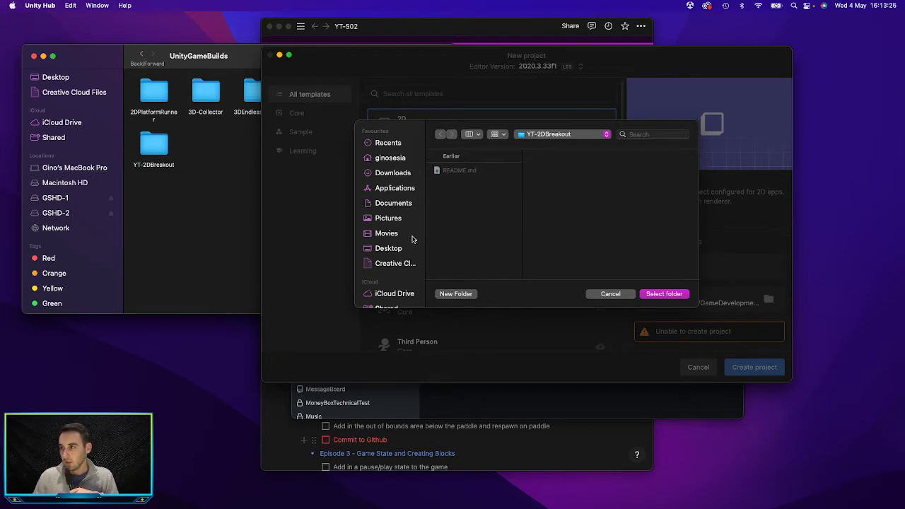
pyautogui.scroll(-4, 404, 247)
pyautogui.click(400, 267)
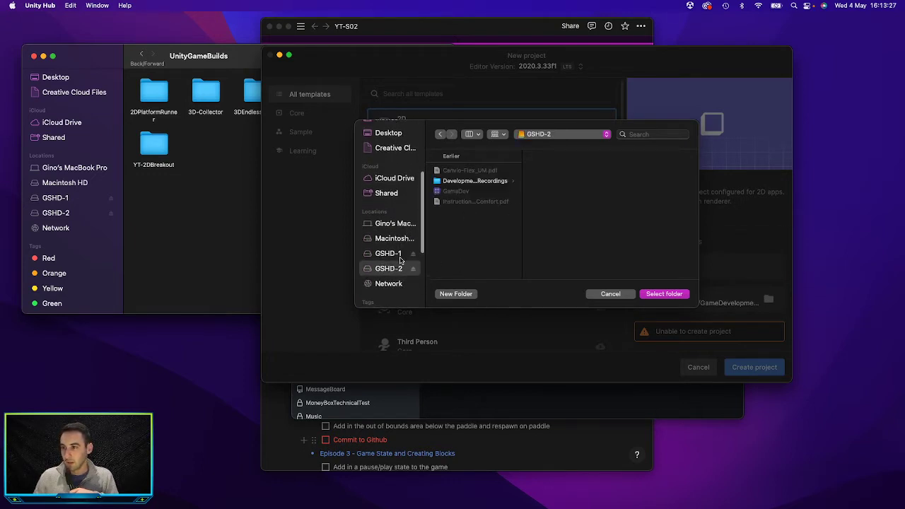
pyautogui.scroll(-1, 400, 267)
pyautogui.click(480, 232)
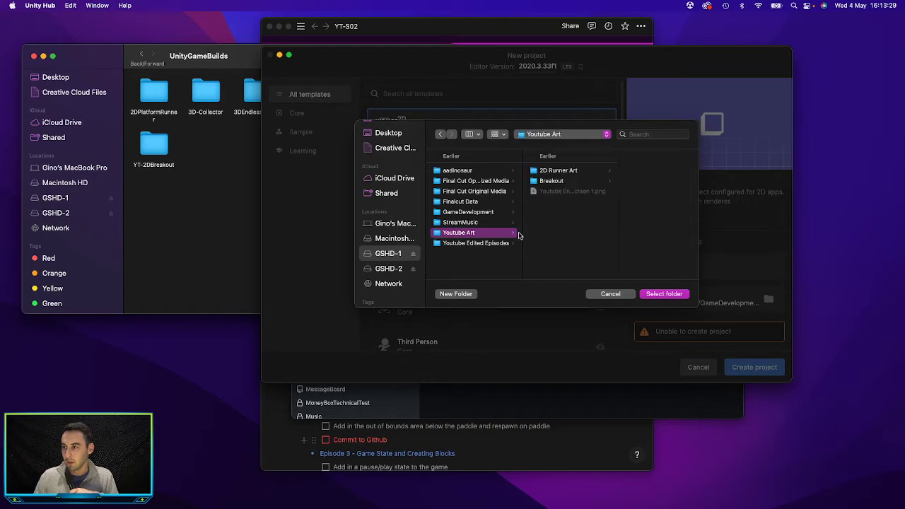
pyautogui.click(482, 211)
pyautogui.click(596, 212)
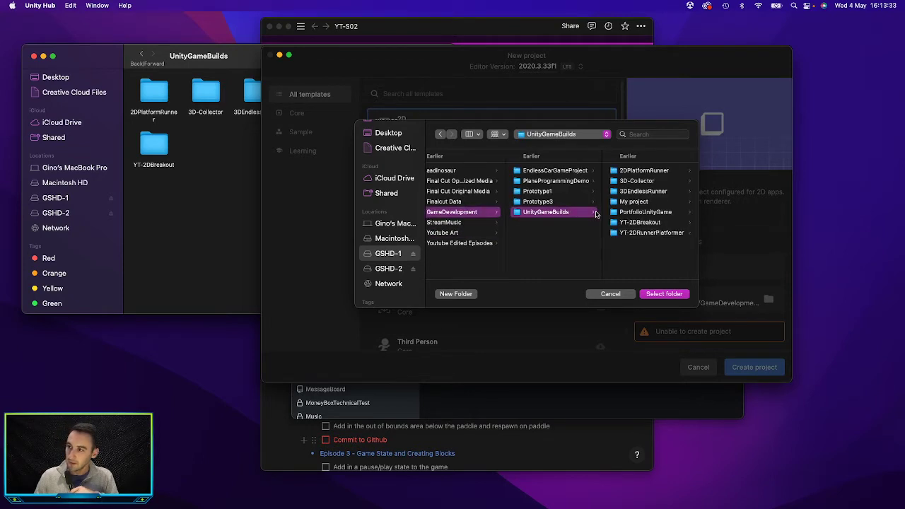
pyautogui.click(656, 223)
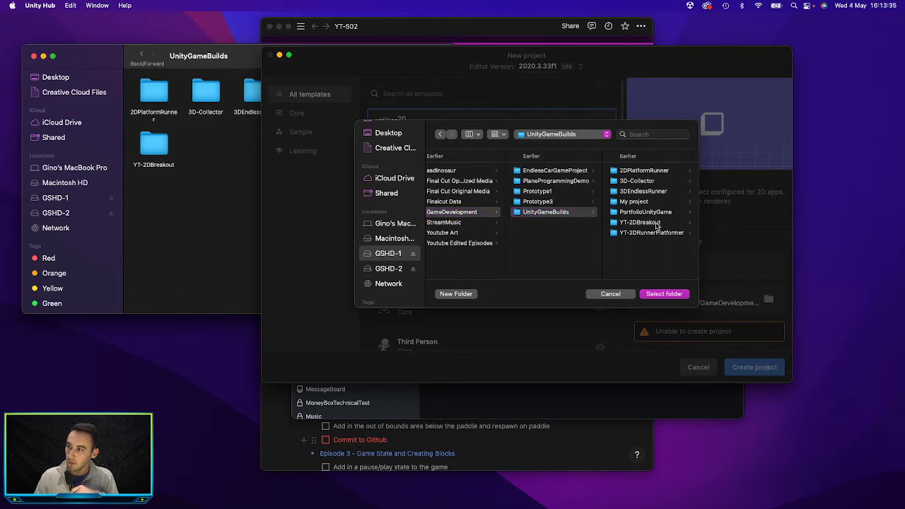
pyautogui.click(665, 293)
pyautogui.click(747, 368)
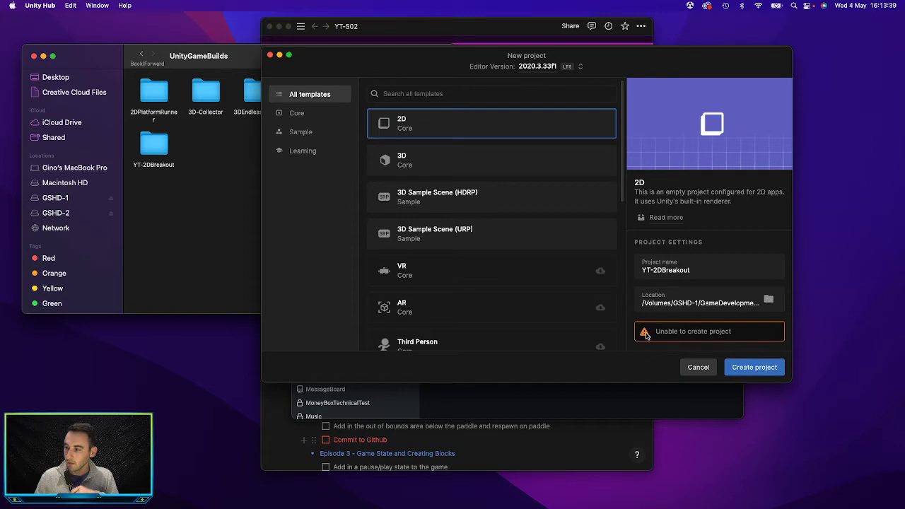
# Check the repository in GitHub Desktop, inspect the YT-2DBreakout folder's contents in Finder and view UnityGameBuilds as a list
pyautogui.click(515, 397)
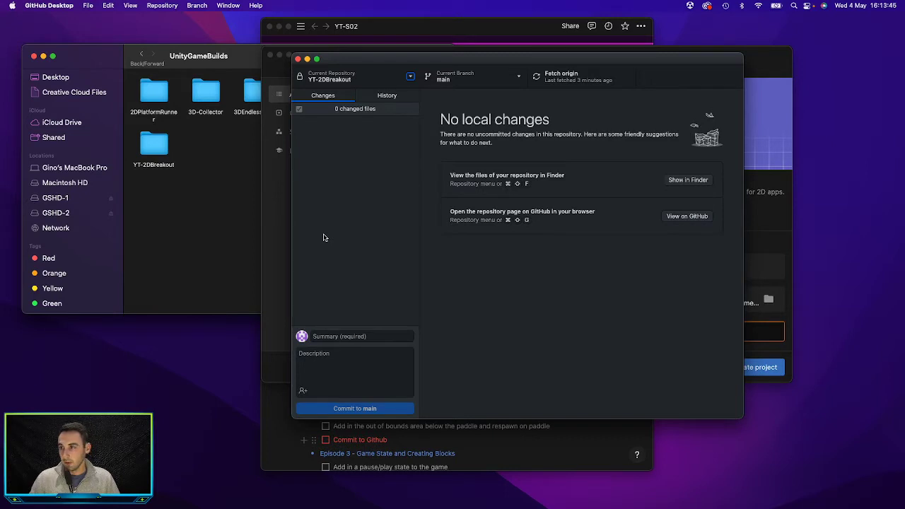
pyautogui.click(281, 229)
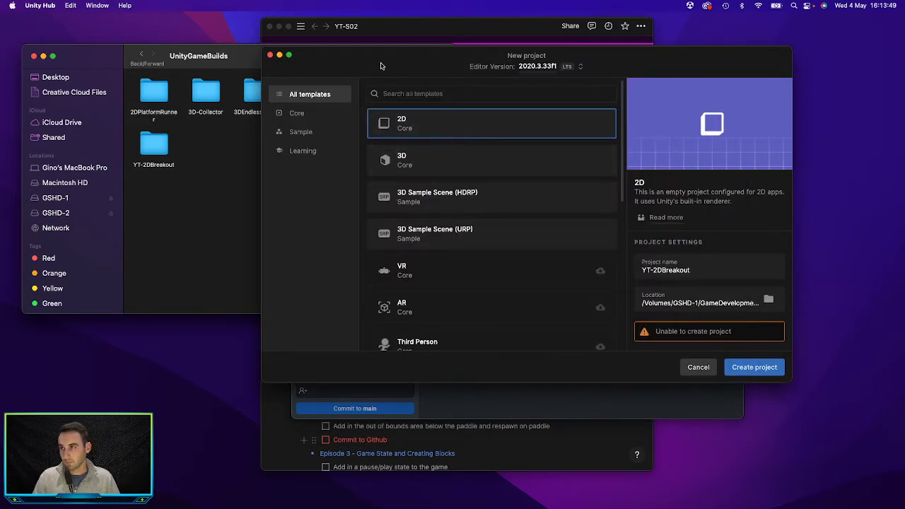
pyautogui.hotkey('ctrl', 'Up')
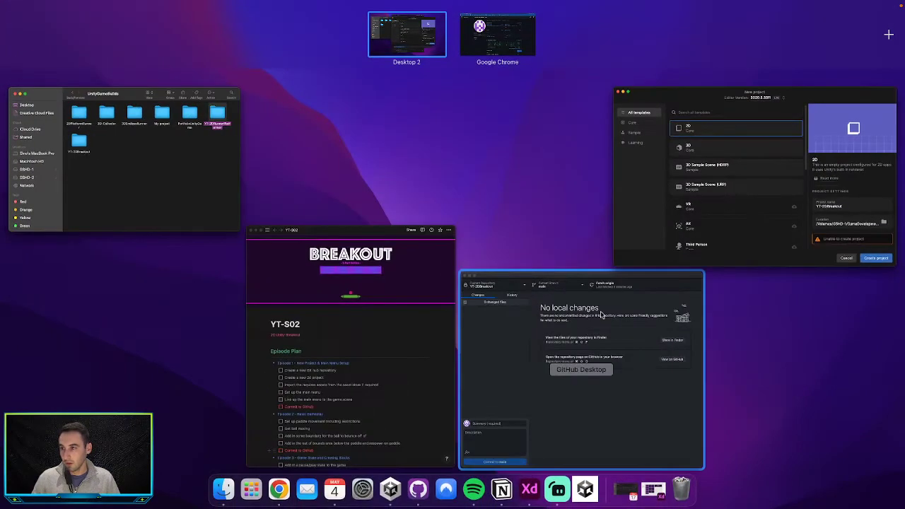
pyautogui.click(121, 134)
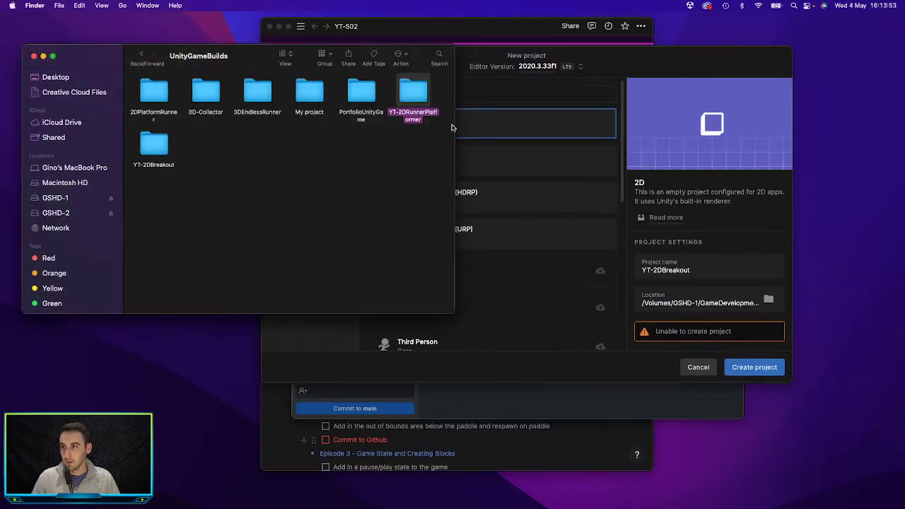
pyautogui.doubleClick(153, 145)
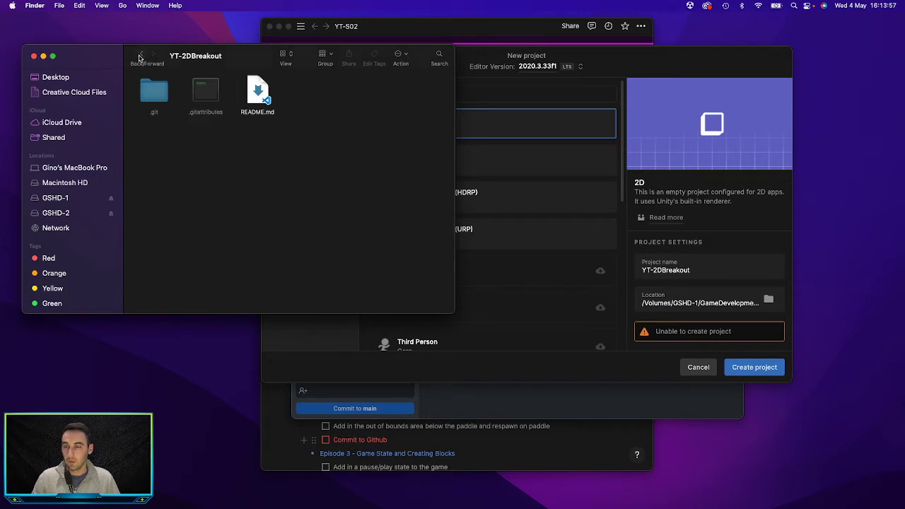
pyautogui.click(141, 55)
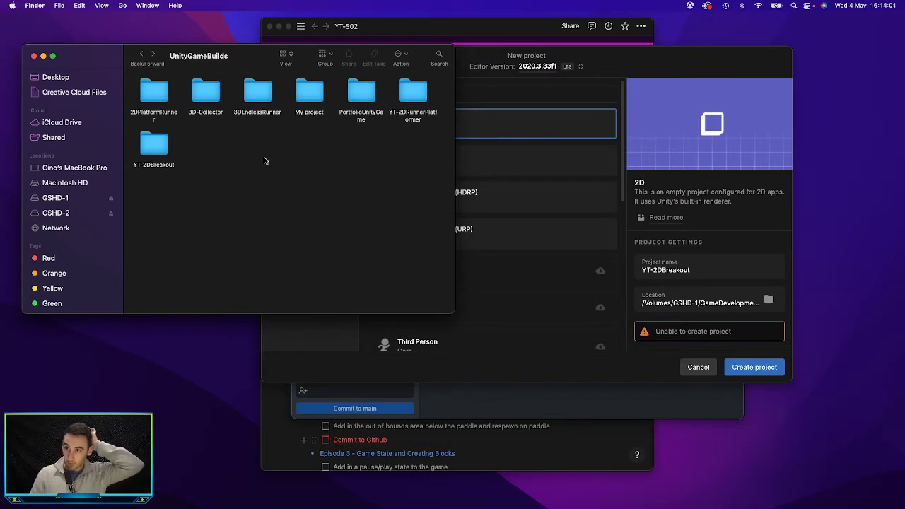
pyautogui.click(285, 54)
pyautogui.click(287, 66)
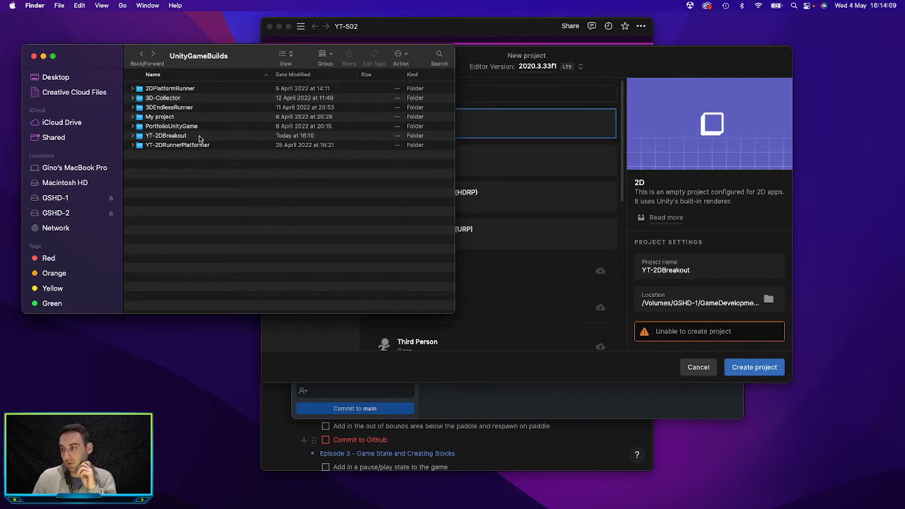
# Return to Unity Hub, pick the YT-2DBreakout repository folder as the location once more and retry creating the project
pyautogui.click(767, 290)
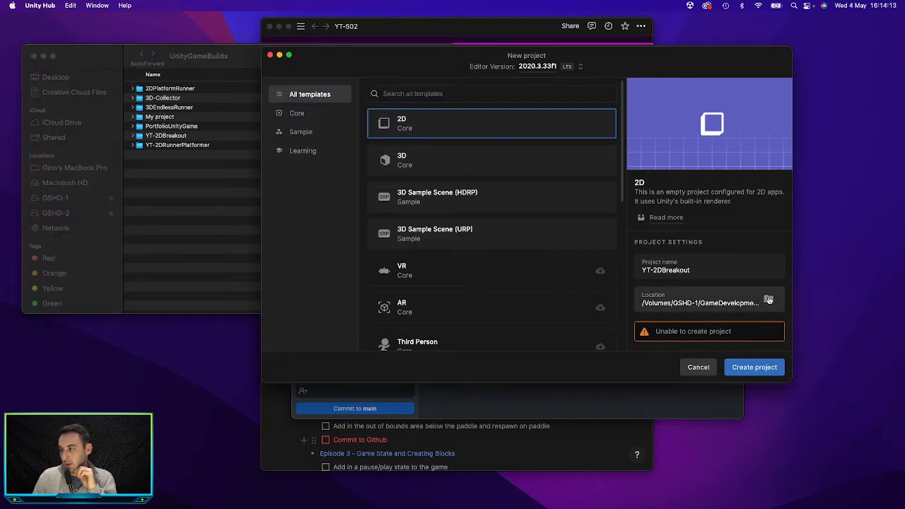
pyautogui.click(769, 300)
pyautogui.scroll(-4, 402, 249)
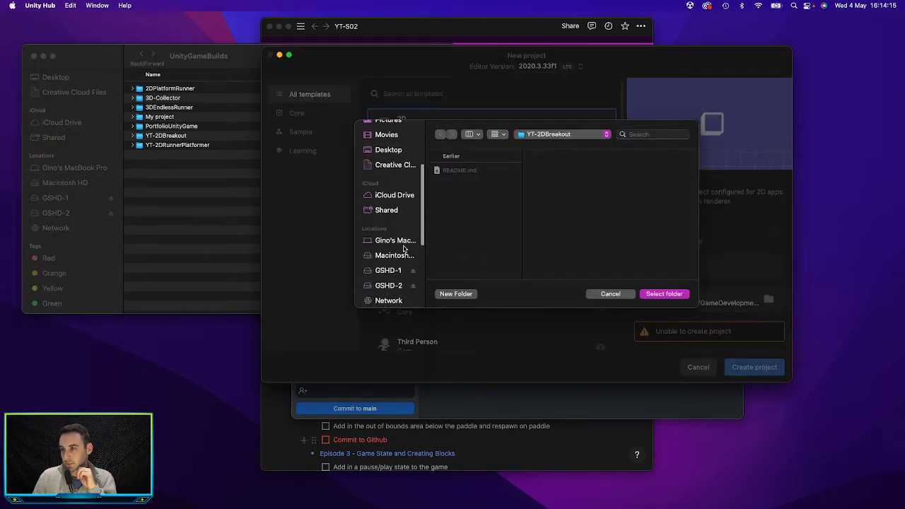
pyautogui.scroll(-3, 402, 252)
pyautogui.click(390, 211)
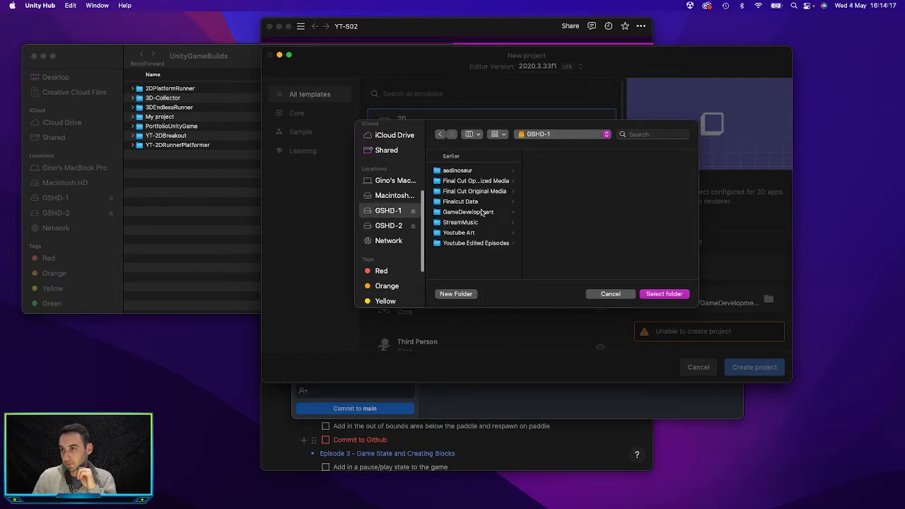
pyautogui.moveTo(521, 216); pyautogui.dragTo(552, 216)
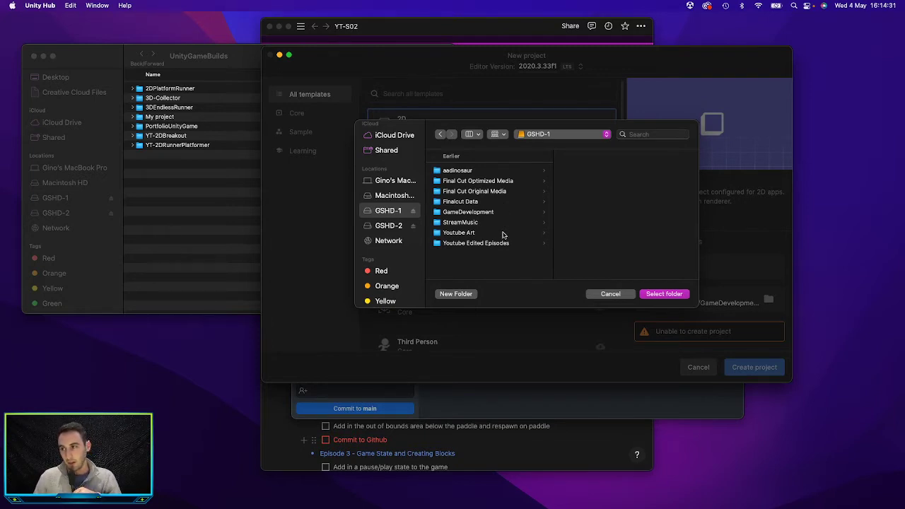
pyautogui.click(481, 212)
pyautogui.click(610, 213)
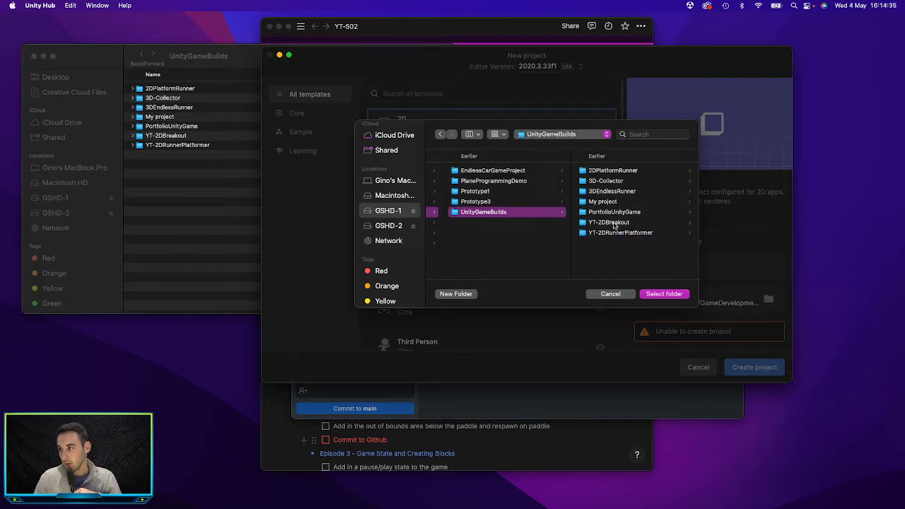
pyautogui.click(608, 222)
pyautogui.click(664, 293)
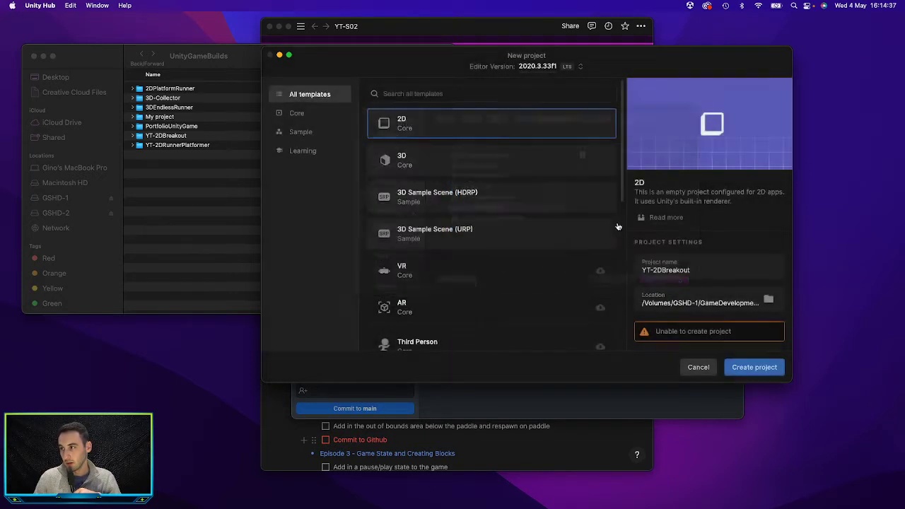
pyautogui.click(740, 369)
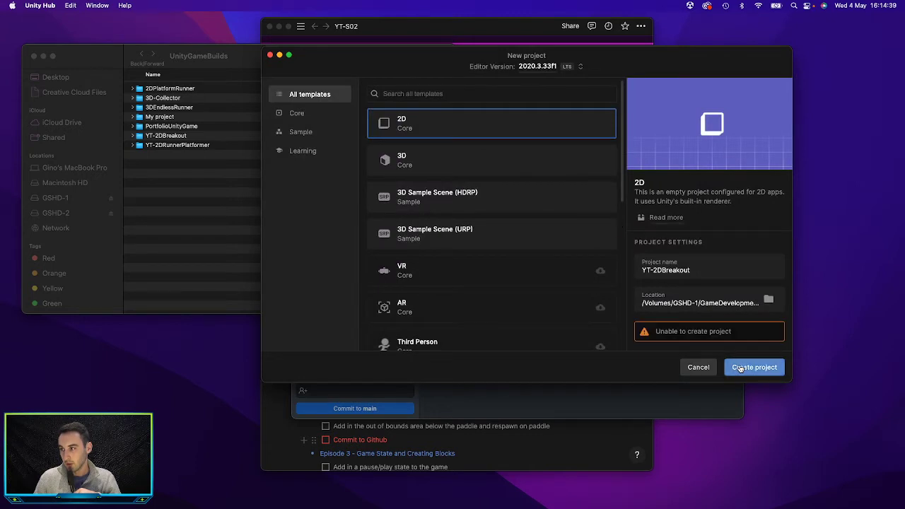
# Reselect the 2D template, rename the project YT-2DBreakoutGame and try to create it
pyautogui.click(488, 173)
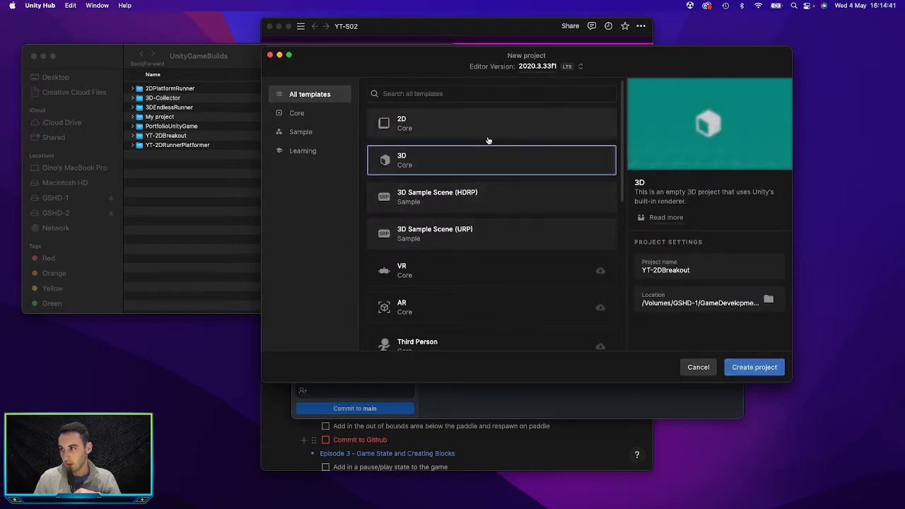
pyautogui.click(489, 135)
pyautogui.click(710, 270)
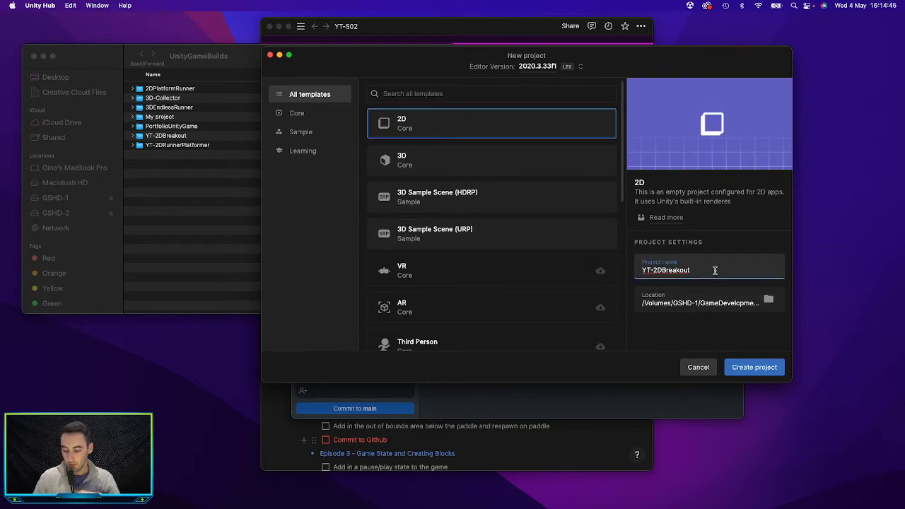
pyautogui.write('Gam')
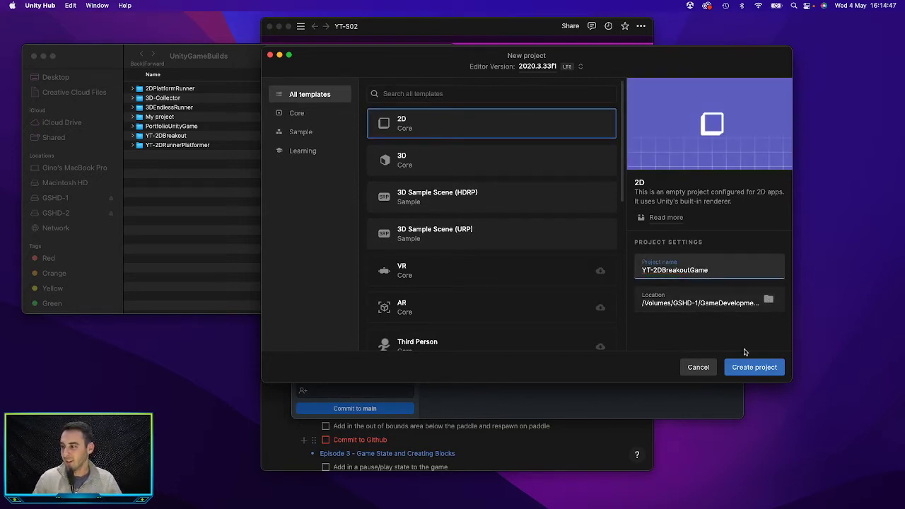
pyautogui.write('e')
pyautogui.click(744, 368)
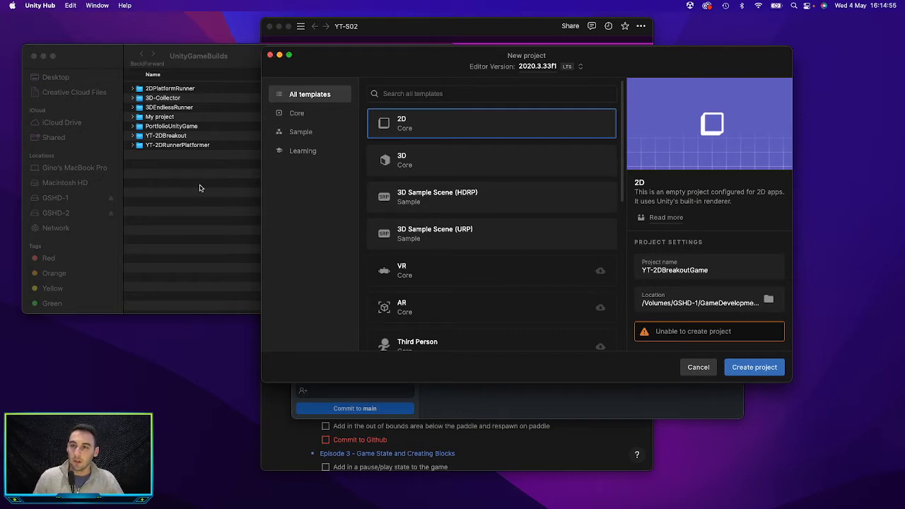
# Switch to GitHub Desktop and remove the YT-2DBreakout repository from its repository list
pyautogui.click(467, 400)
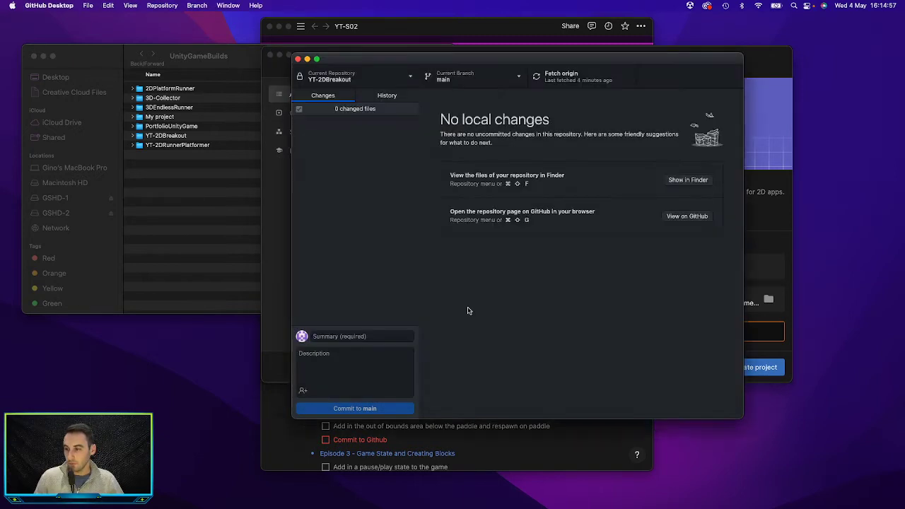
pyautogui.click(403, 78)
pyautogui.scroll(-10, 329, 382)
pyautogui.rightClick(328, 400)
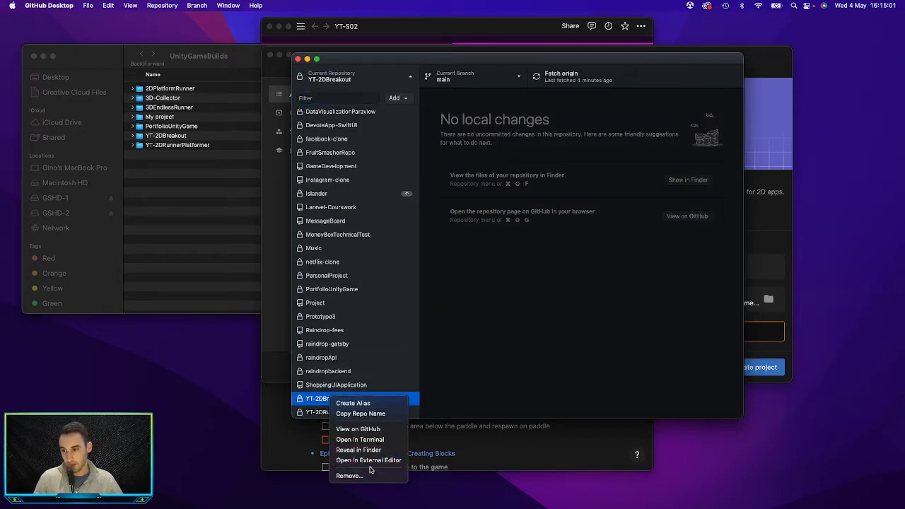
pyautogui.click(506, 402)
pyautogui.click(590, 288)
# Start a new local repository and name it YT-2DBreakoutGame
pyautogui.scroll(5, 360, 212)
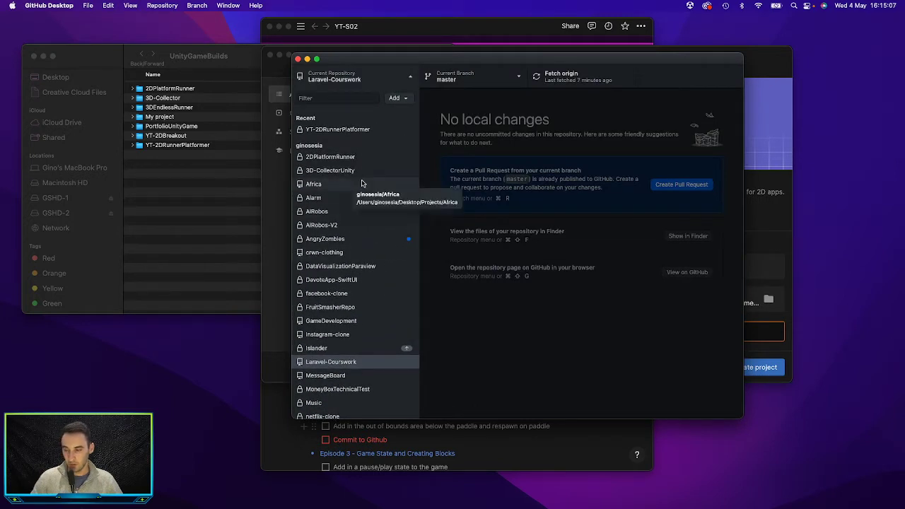
pyautogui.click(397, 97)
pyautogui.click(447, 115)
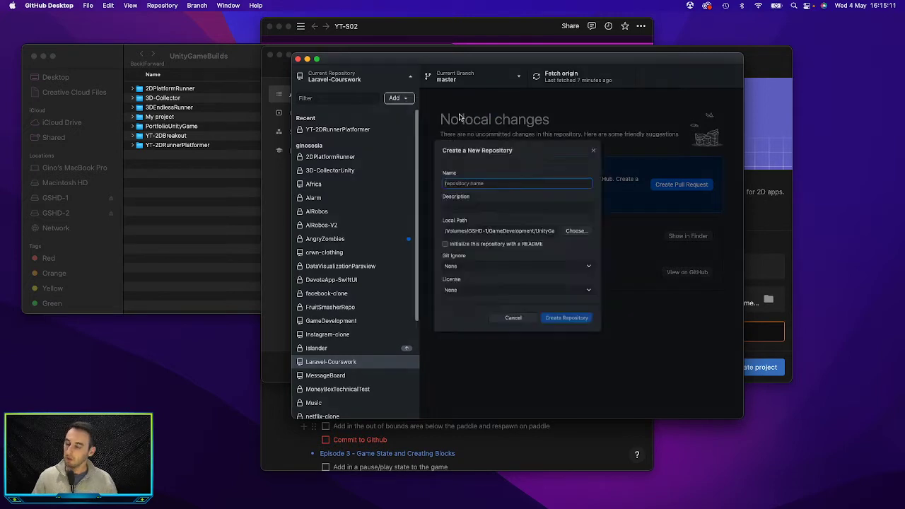
pyautogui.write('ginosesia/YT-2DBreakout')
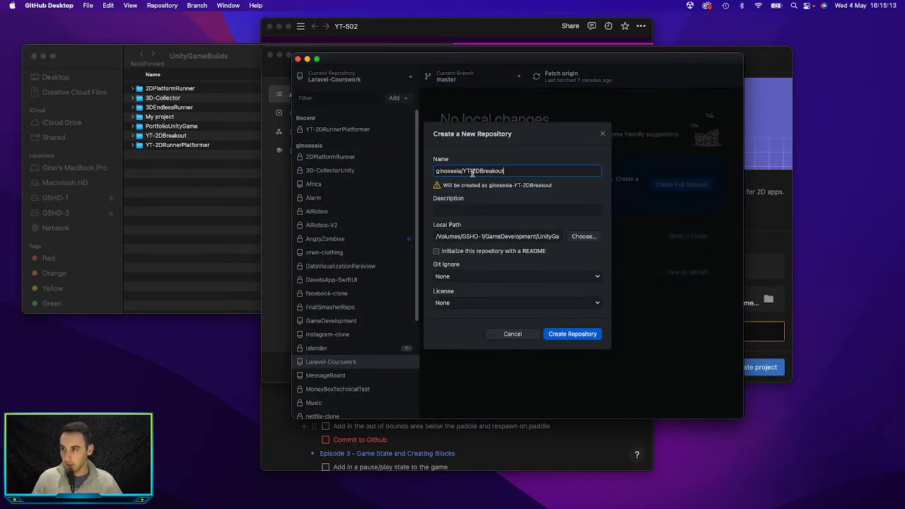
pyautogui.moveTo(464, 171); pyautogui.dragTo(427, 172)
pyautogui.press('BackSpace')
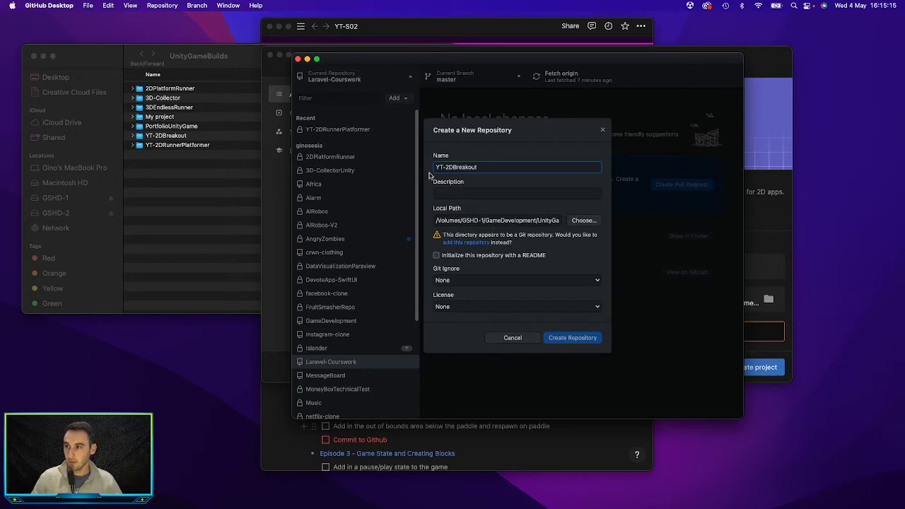
pyautogui.click(495, 167)
pyautogui.write('Gam')
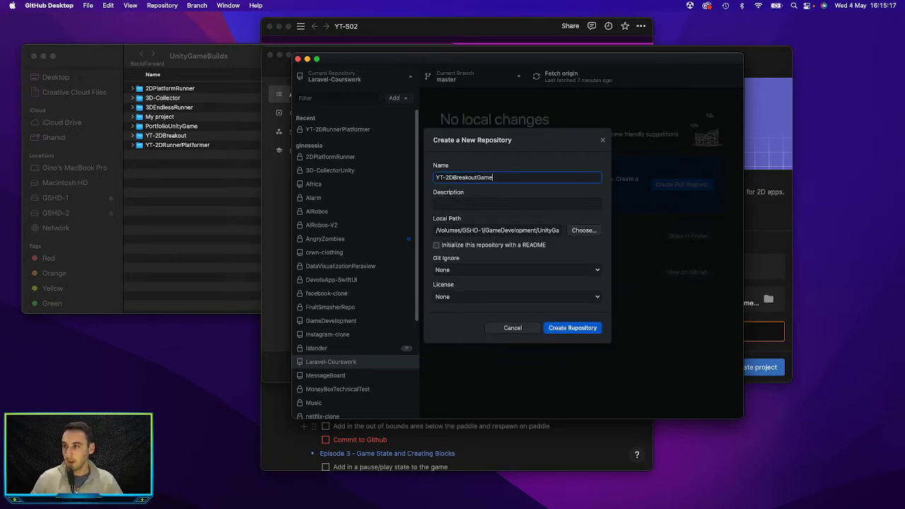
pyautogui.write('e')
# Create the repository initialized with a README and publish it to GitHub.com as private code
pyautogui.click(437, 246)
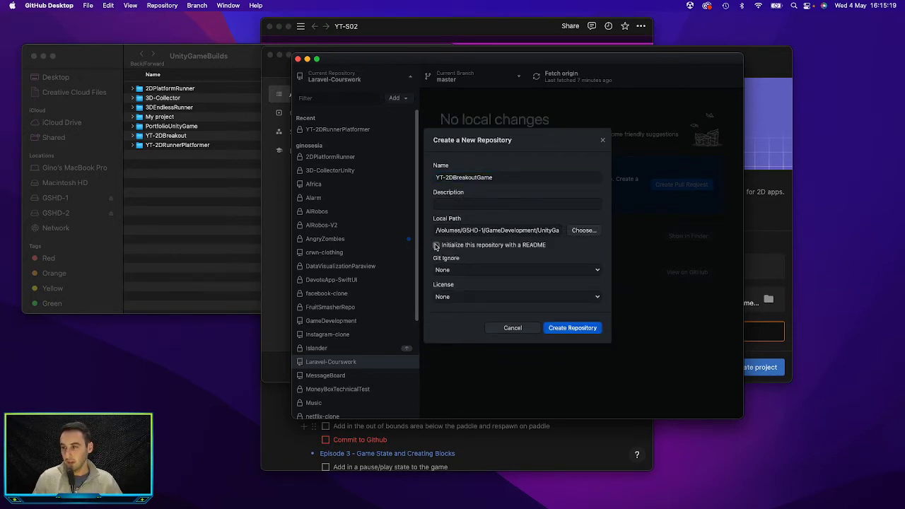
pyautogui.click(588, 329)
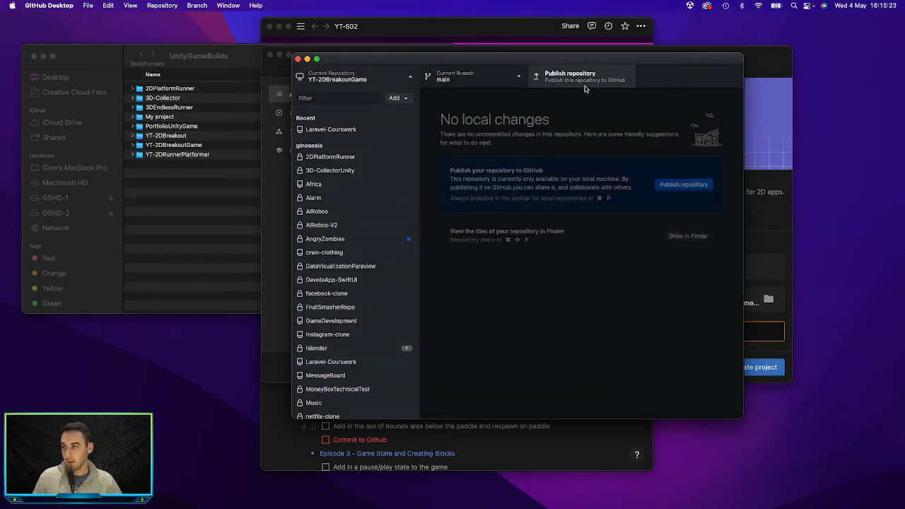
pyautogui.click(584, 83)
pyautogui.click(577, 296)
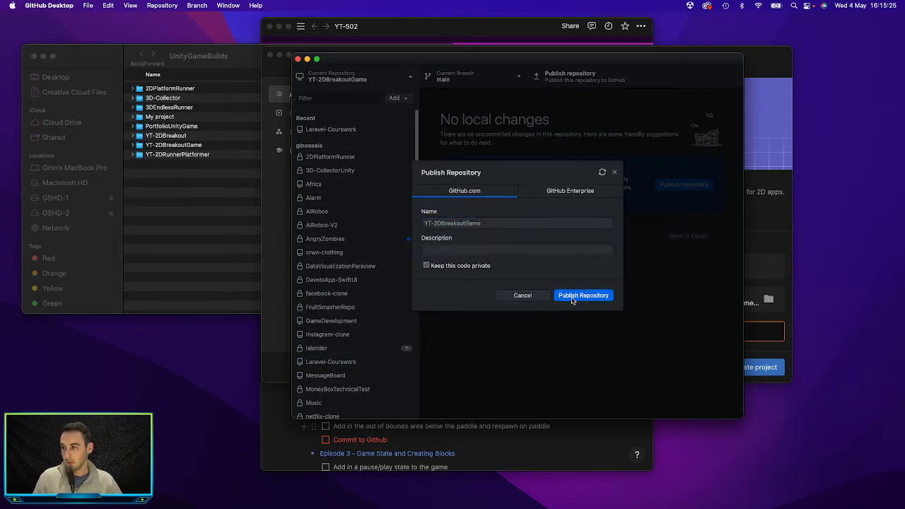
# Switch to GitHub in the browser and open the settings of the YT-2DBreakout repository at the Danger Zone
pyautogui.hotkey('ctrl', 'Right')
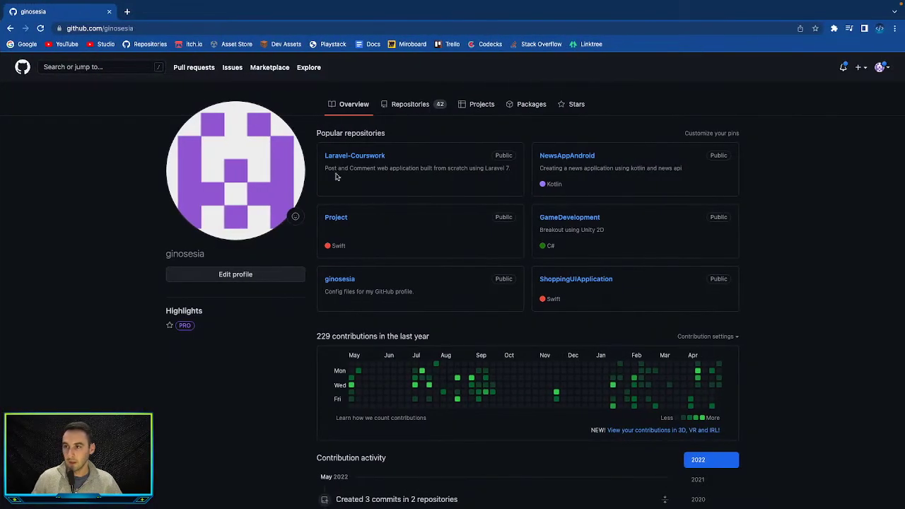
pyautogui.click(416, 105)
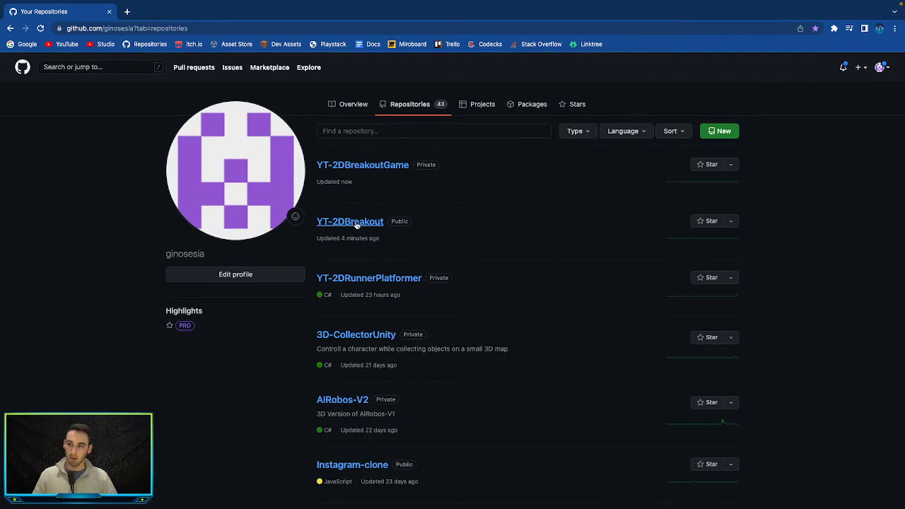
pyautogui.click(355, 223)
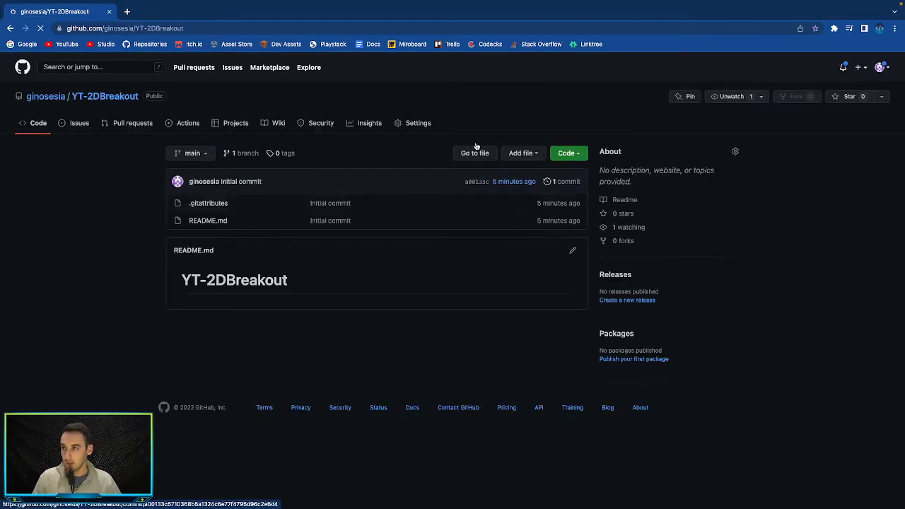
pyautogui.click(408, 125)
pyautogui.scroll(-15, 512, 282)
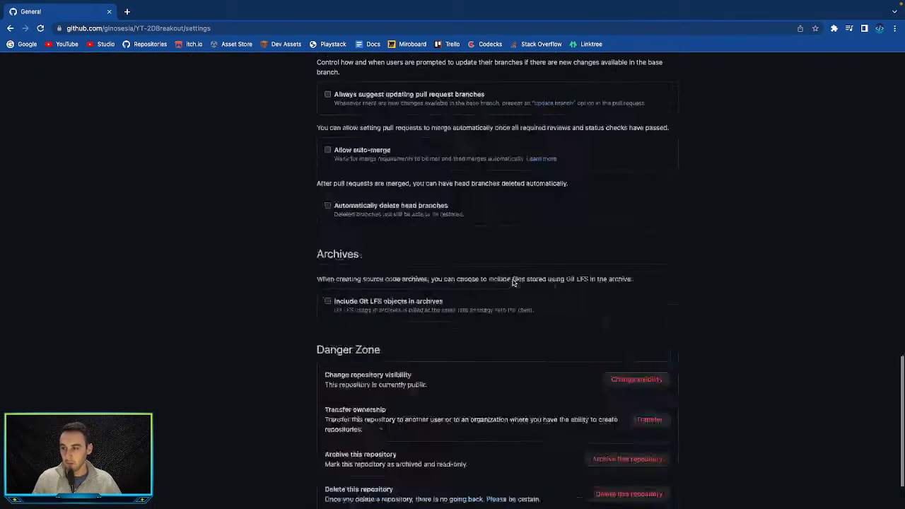
# Delete the YT-2DBreakout repository, confirming with its full account and repository name
pyautogui.click(626, 299)
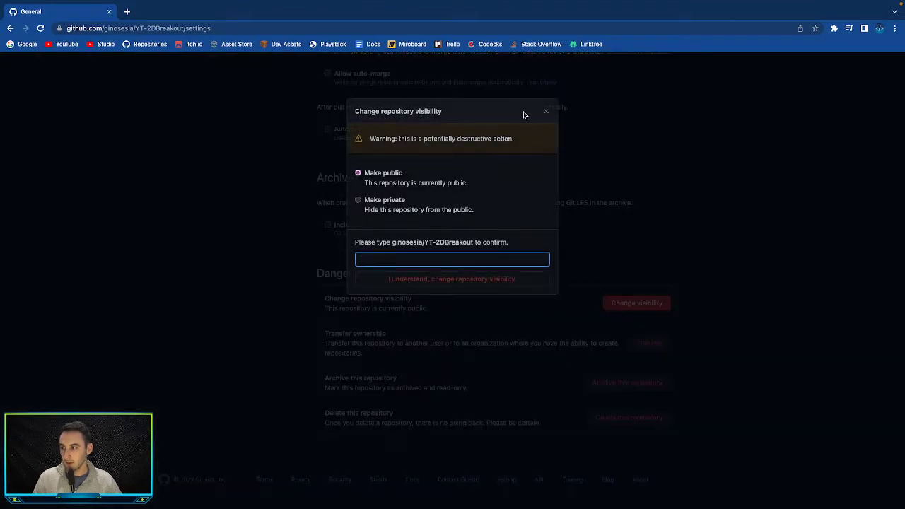
pyautogui.click(548, 113)
pyautogui.click(628, 417)
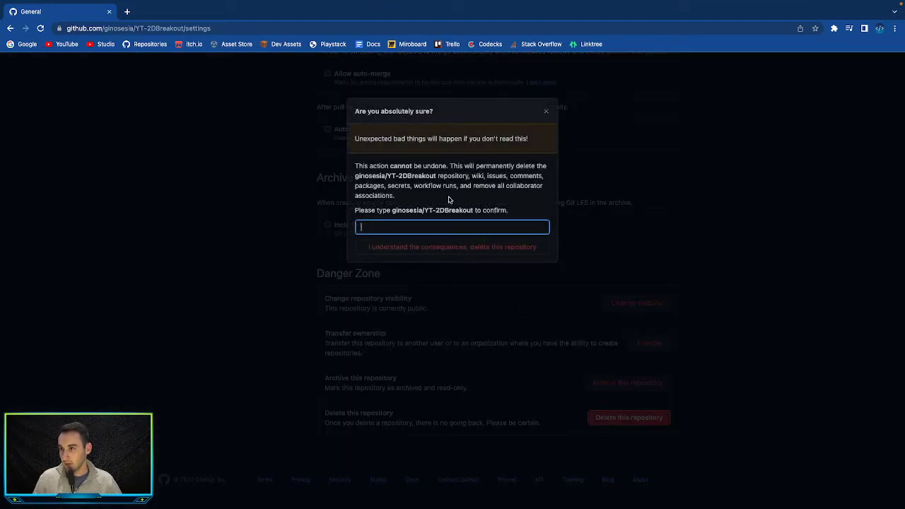
pyautogui.click(444, 210)
pyautogui.click(408, 229)
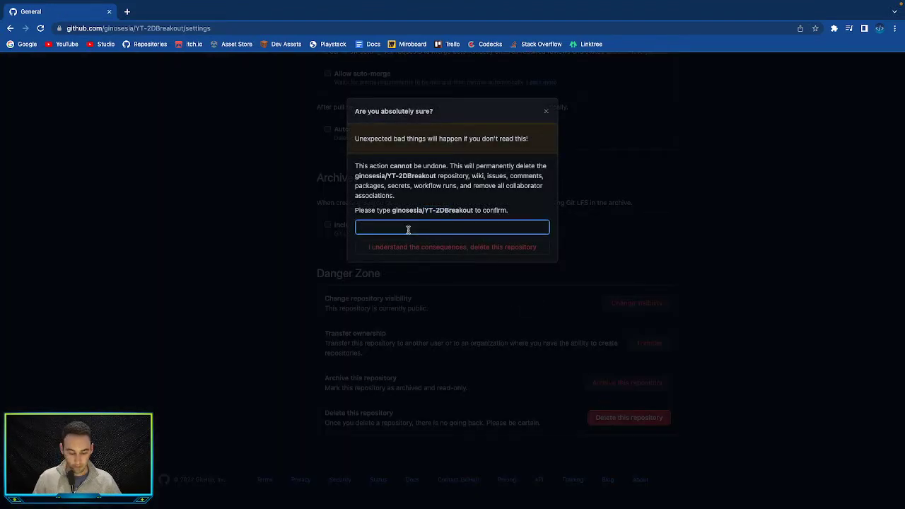
pyautogui.write('ginosesia/YT-2DBreakout')
pyautogui.click(456, 249)
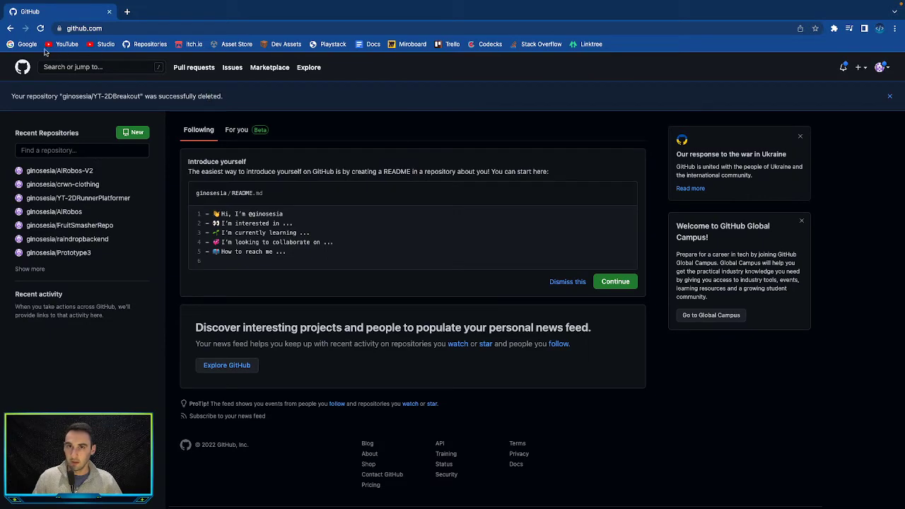
pyautogui.click(10, 28)
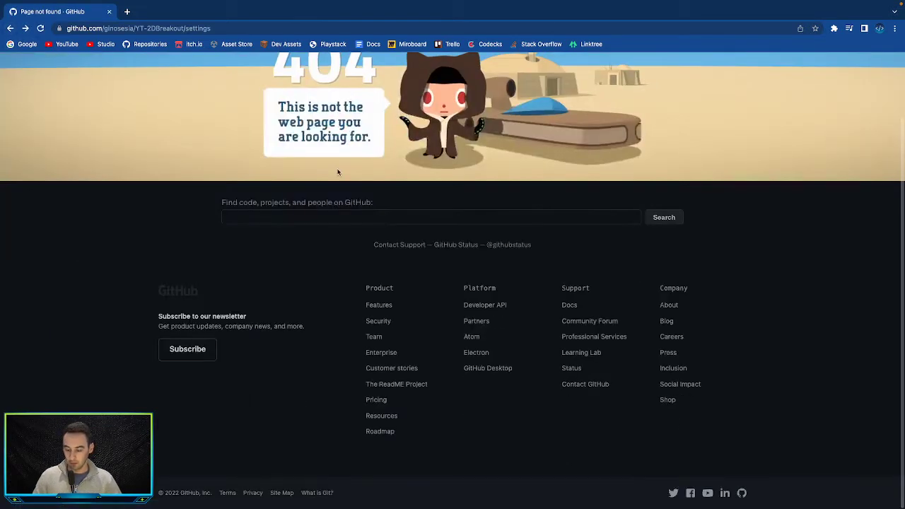
# Return to Unity Hub, set the location to the YT-2DBreakoutGame folder under GSHD-1/GameDevelopment/UnityGameBuilds and try to create the project
pyautogui.press('super+Tab')
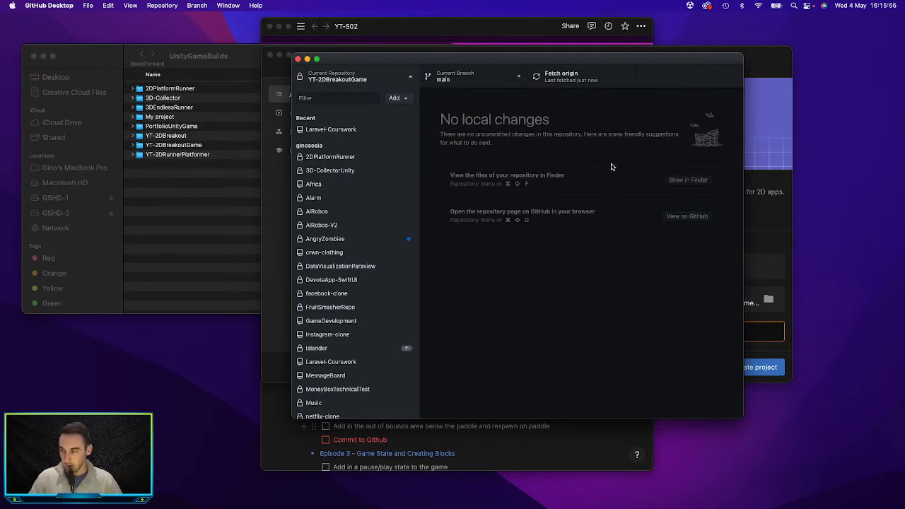
pyautogui.hotkey('ctrl', 'Up')
pyautogui.click(710, 211)
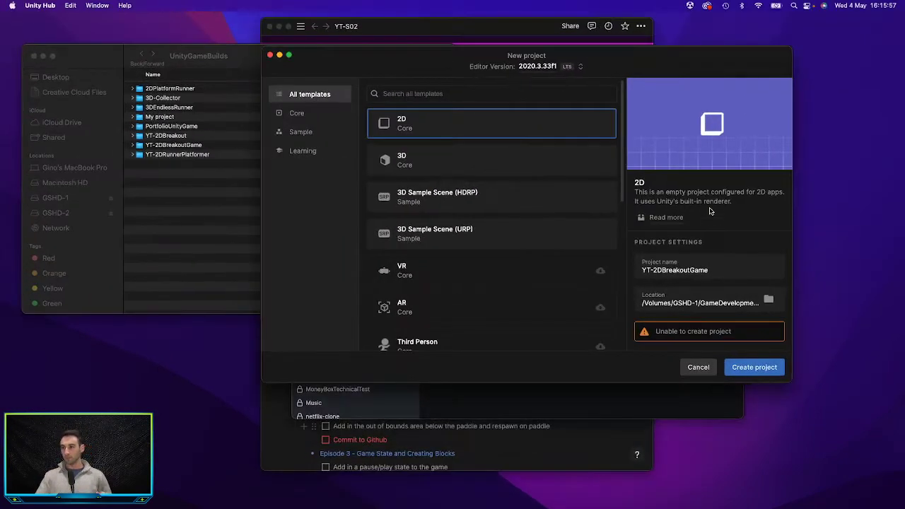
pyautogui.click(769, 301)
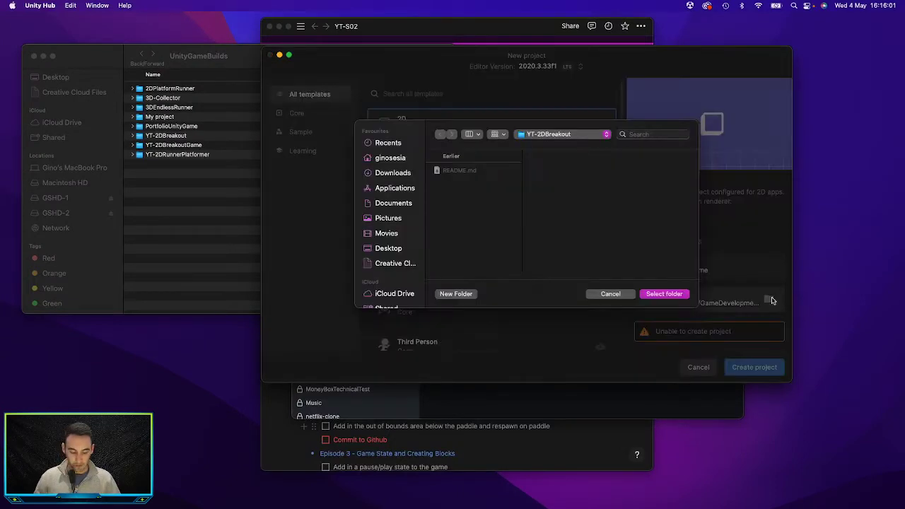
pyautogui.scroll(-5, 398, 253)
pyautogui.scroll(-1, 398, 253)
pyautogui.click(402, 275)
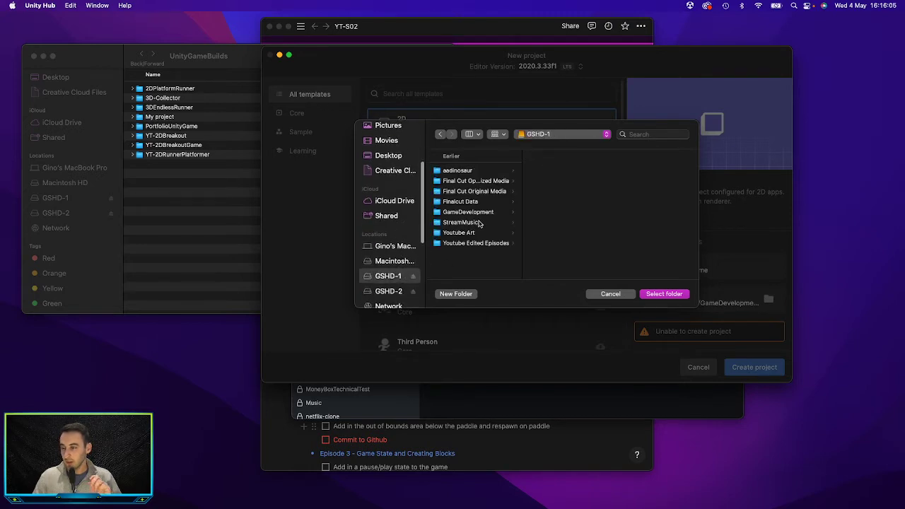
pyautogui.click(487, 214)
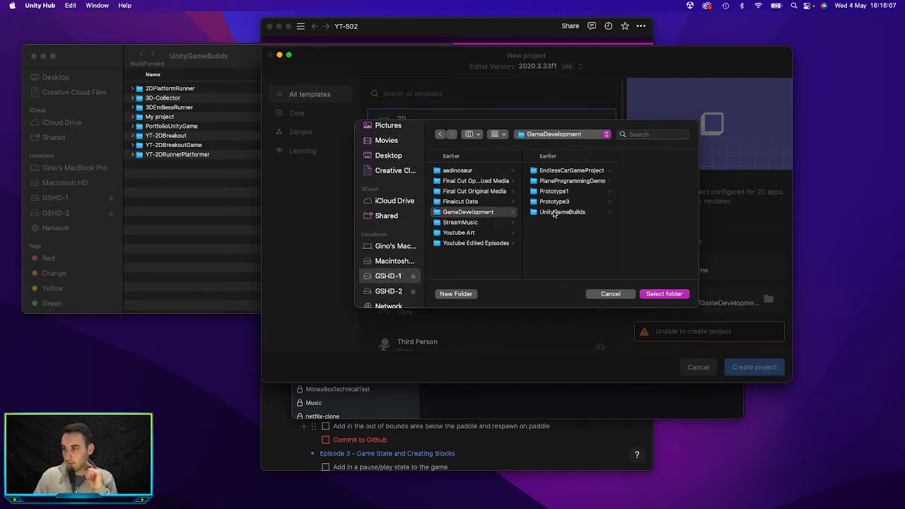
pyautogui.click(556, 212)
pyautogui.click(659, 234)
pyautogui.click(661, 293)
pyautogui.click(725, 270)
pyautogui.click(763, 374)
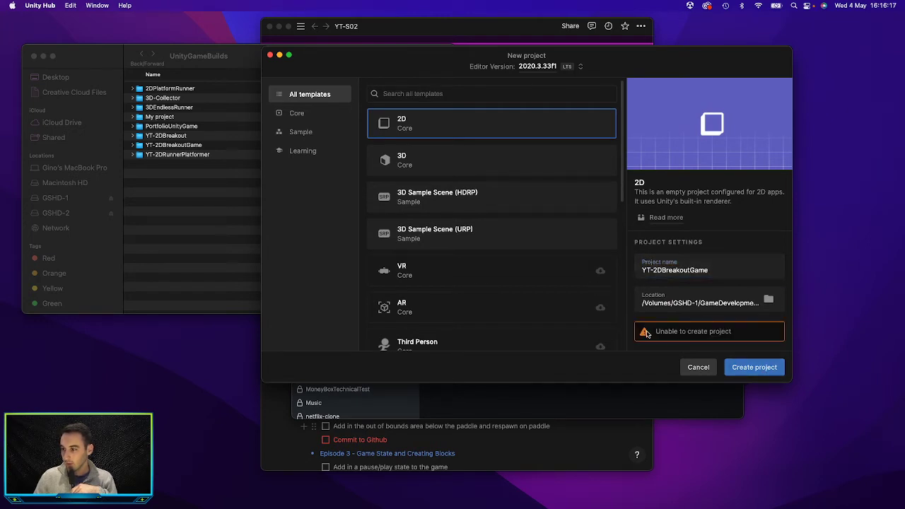
# Copy the "Unable to create project" error text and switch to the browser
pyautogui.moveTo(646, 334); pyautogui.dragTo(732, 332)
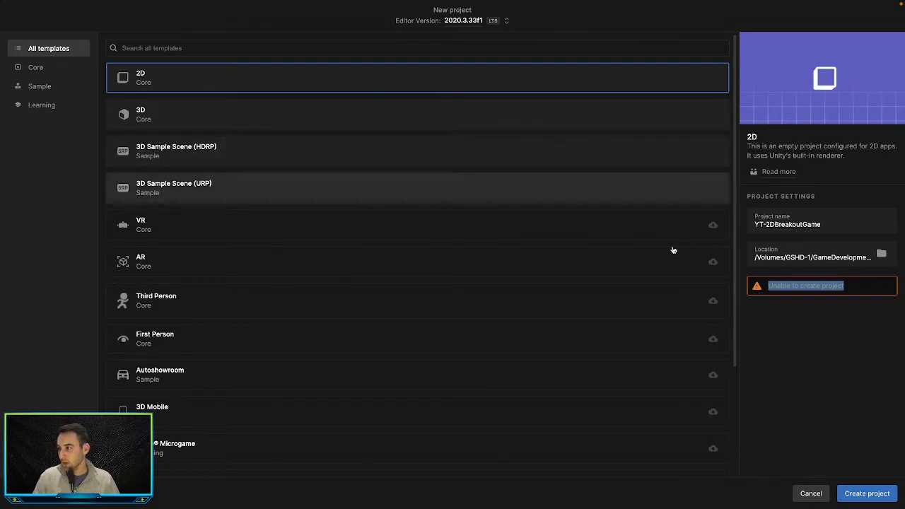
pyautogui.moveTo(864, 290); pyautogui.dragTo(769, 287)
pyautogui.hotkey('ctrl', 'c')
pyautogui.hotkey('ctrl', 'Right')
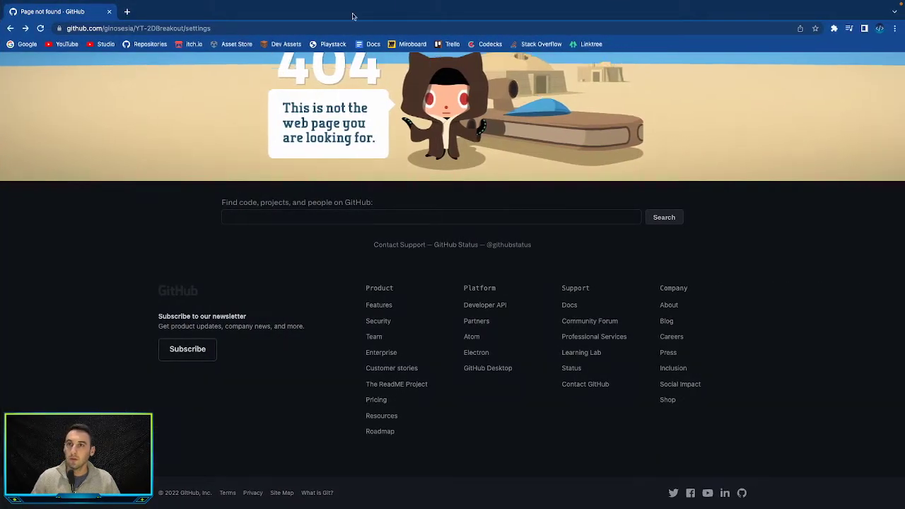
# Search the web for "unity hub Unable to create project" and read the Unity forum thread "Unity Hub won't create new project"
pyautogui.click(305, 28)
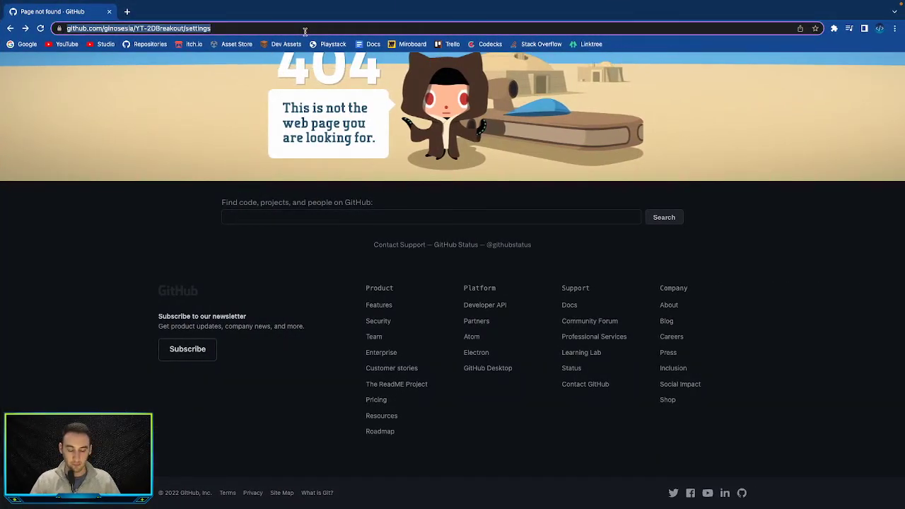
pyautogui.write('unity hub')
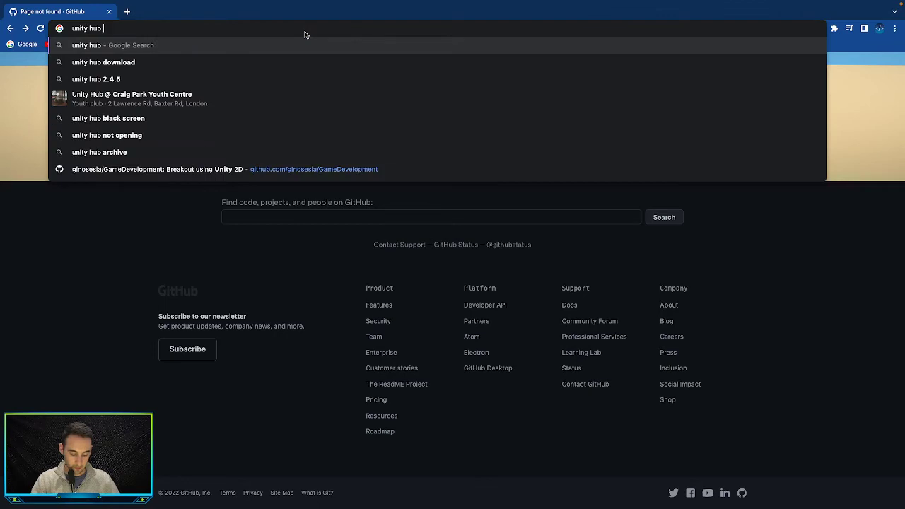
pyautogui.hotkey('ctrl', 'v')
pyautogui.press('Return')
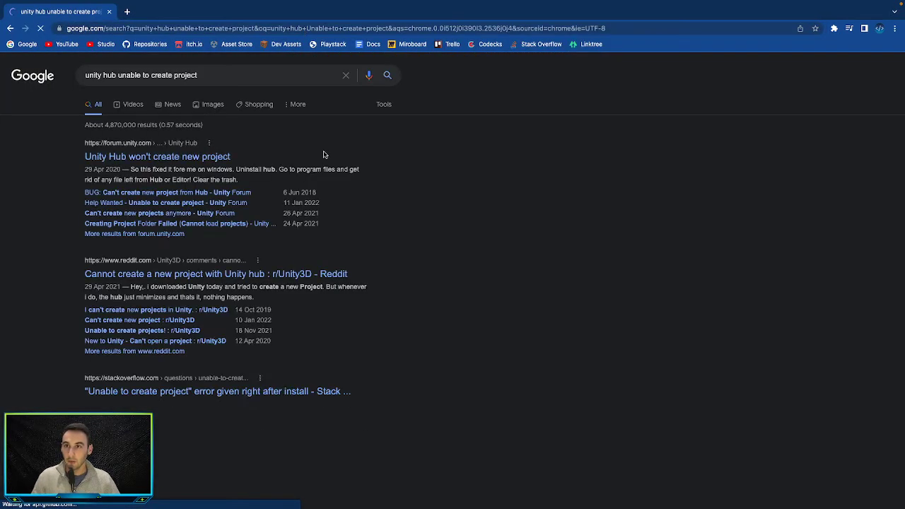
pyautogui.click(203, 158)
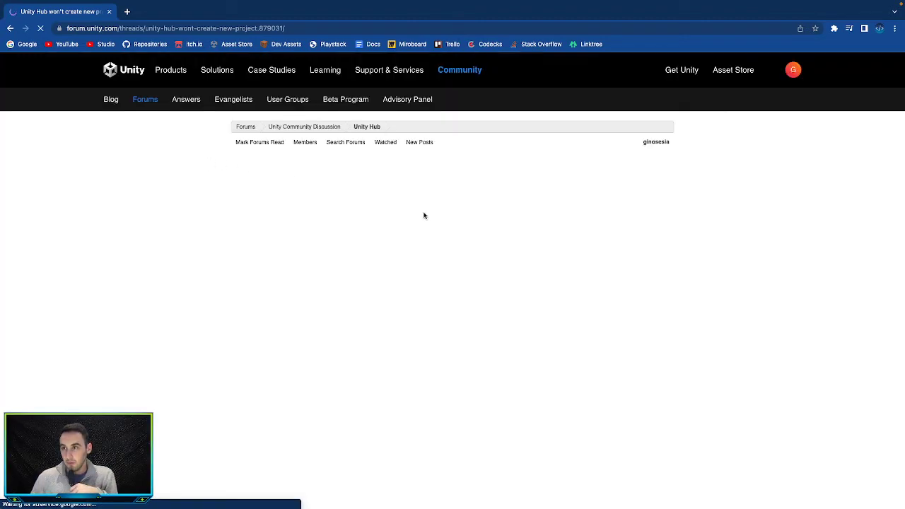
pyautogui.scroll(-3, 425, 216)
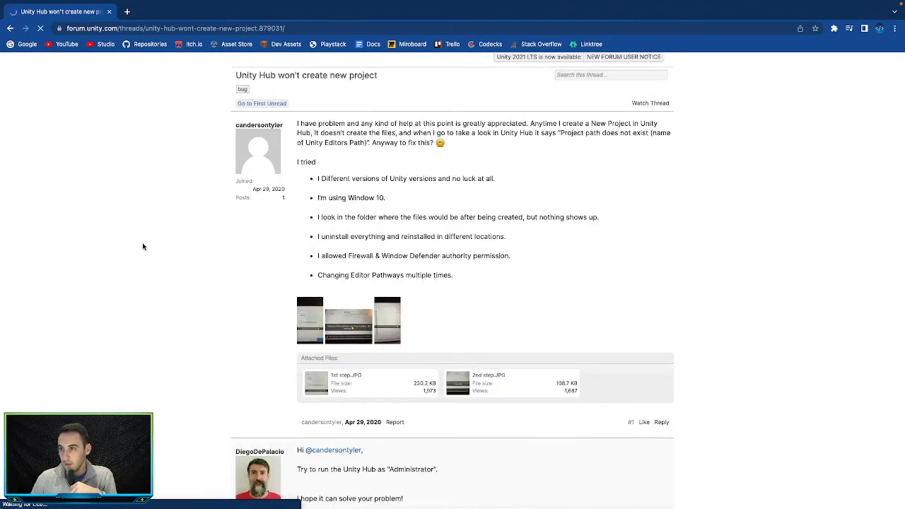
# Return to Unity Hub, reselect editor version 2020.3.33f1 and retry creating the project
pyautogui.hotkey('ctrl', 'Left')
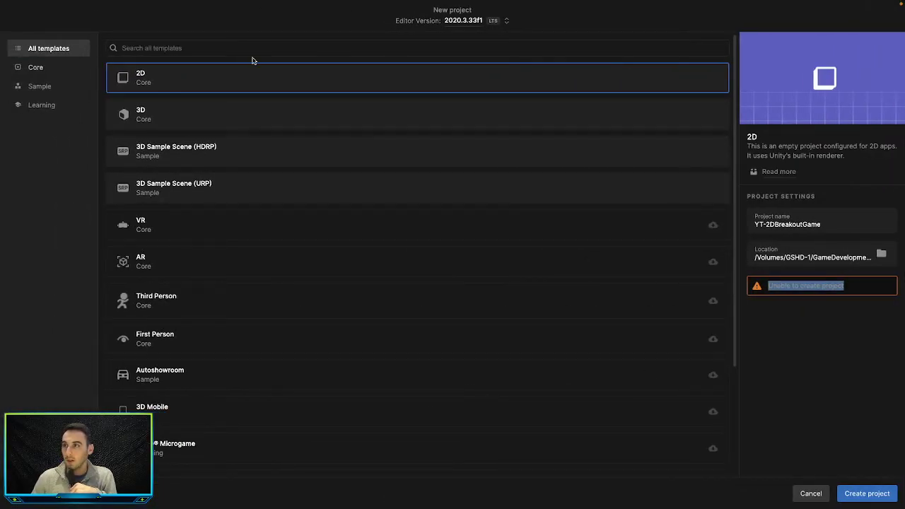
pyautogui.click(508, 21)
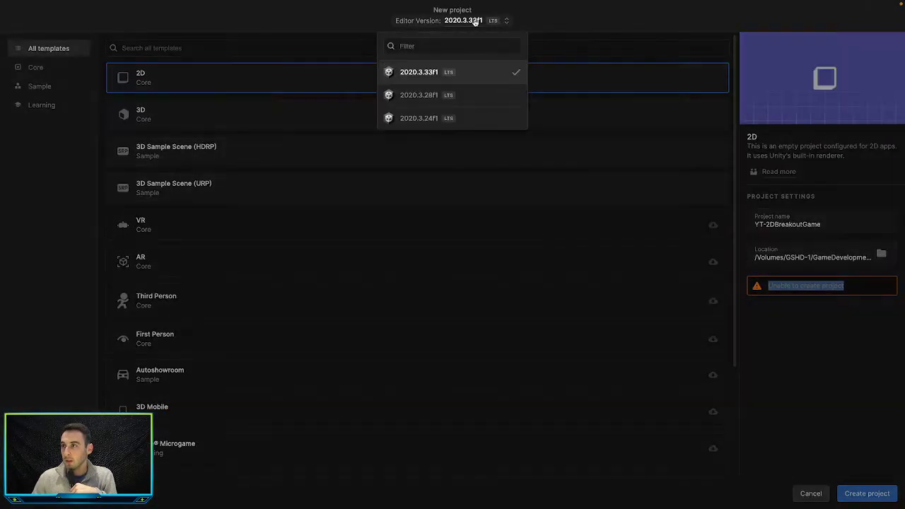
pyautogui.click(474, 80)
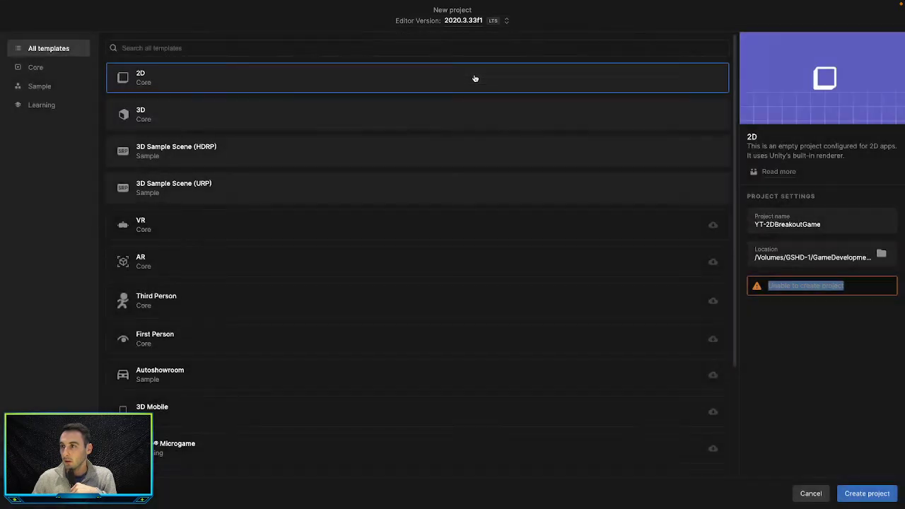
pyautogui.click(866, 495)
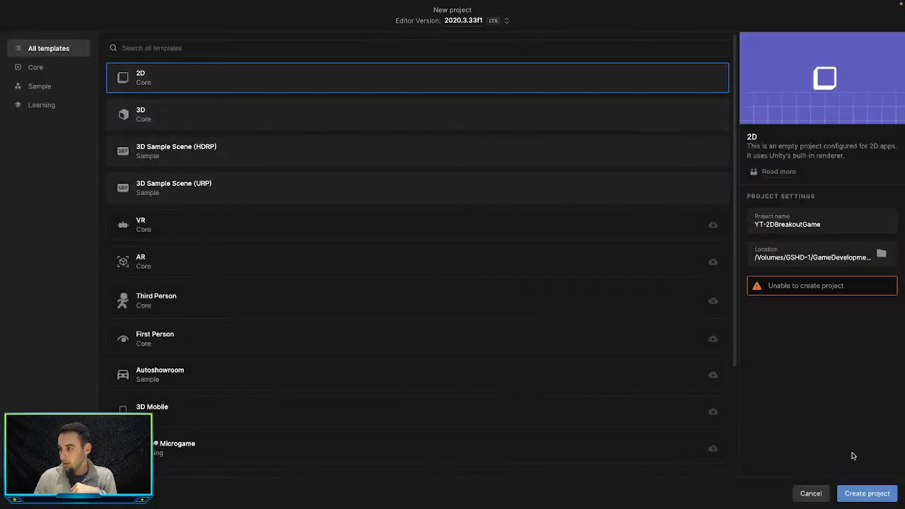
# Switch the editor version to 2020.3.28f1, choose the 2D Core template and create the YT-2DBreakoutGame project
pyautogui.click(495, 21)
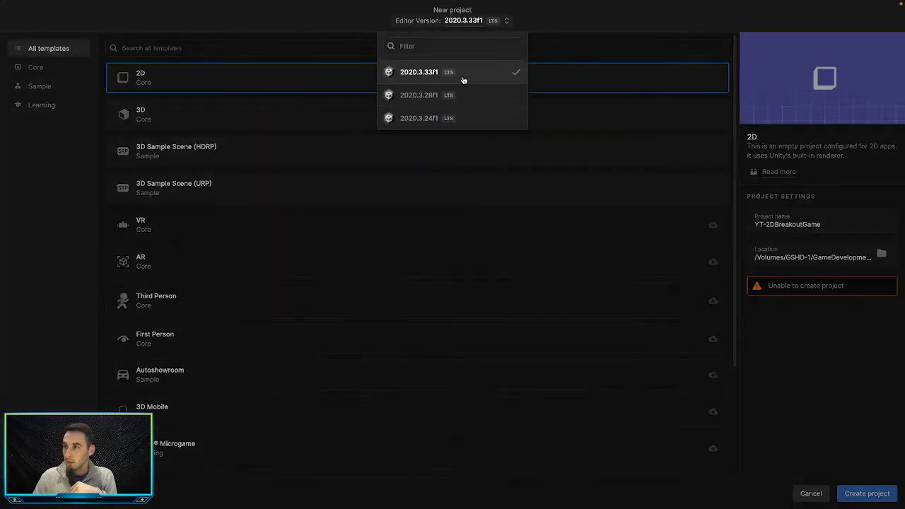
pyautogui.click(461, 94)
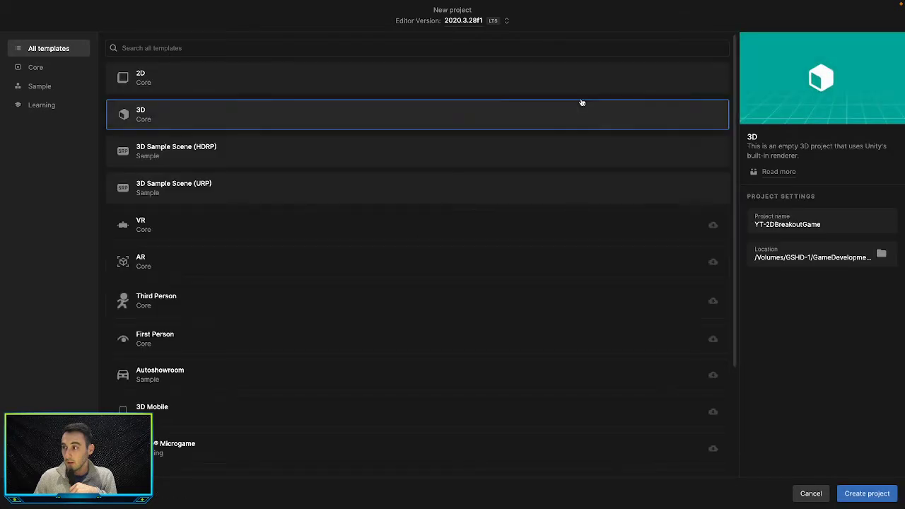
pyautogui.click(497, 83)
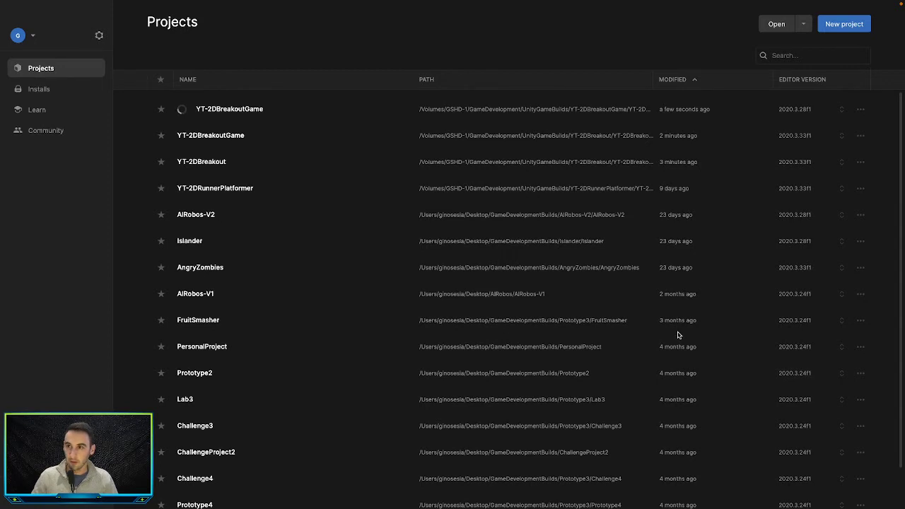
# Remove the older 2020.3.33f1 YT-2DBreakoutGame entry and the YT-2DBreakout entry from the project list
pyautogui.click(858, 137)
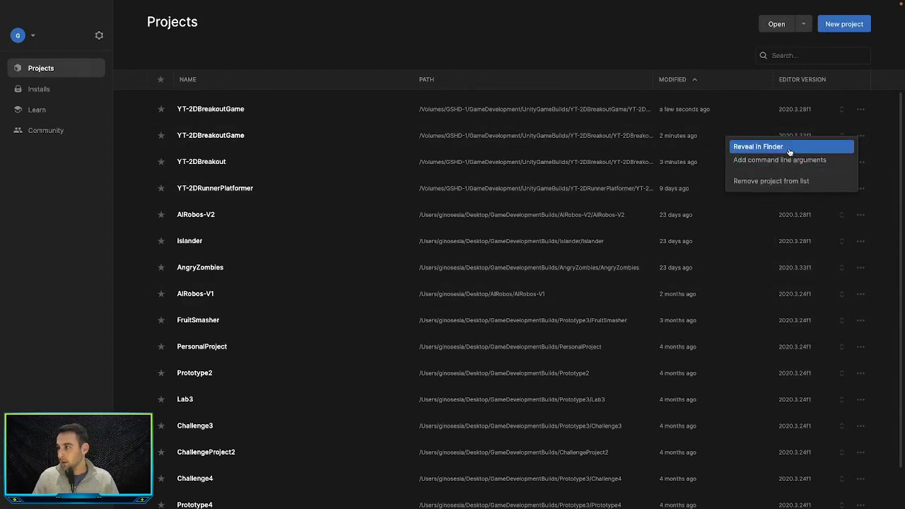
pyautogui.click(785, 181)
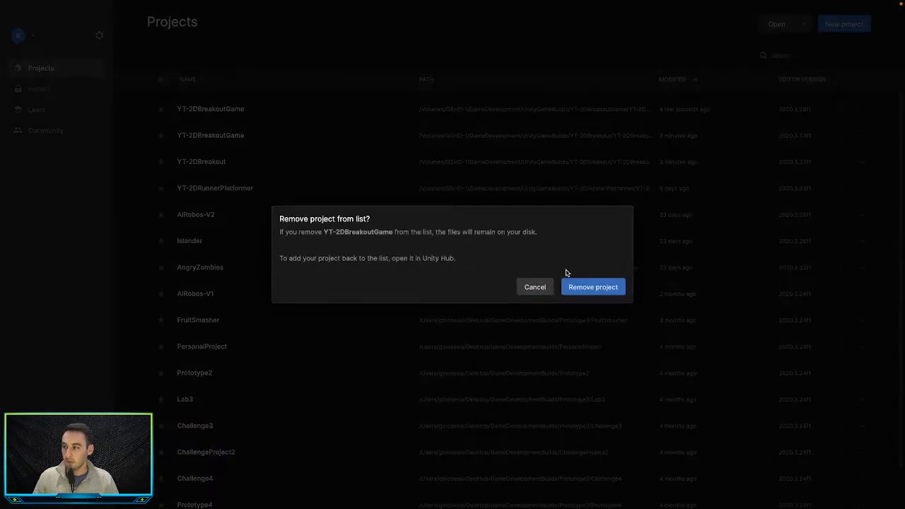
pyautogui.click(580, 287)
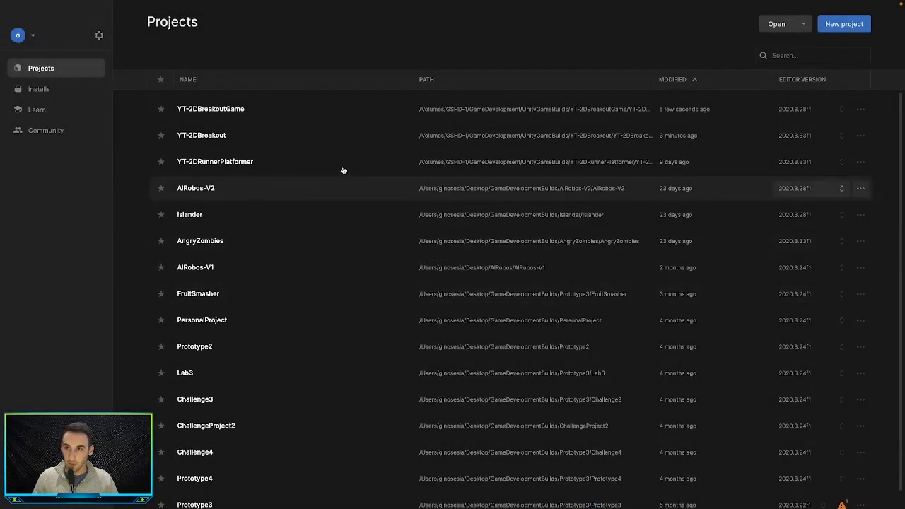
pyautogui.click(860, 136)
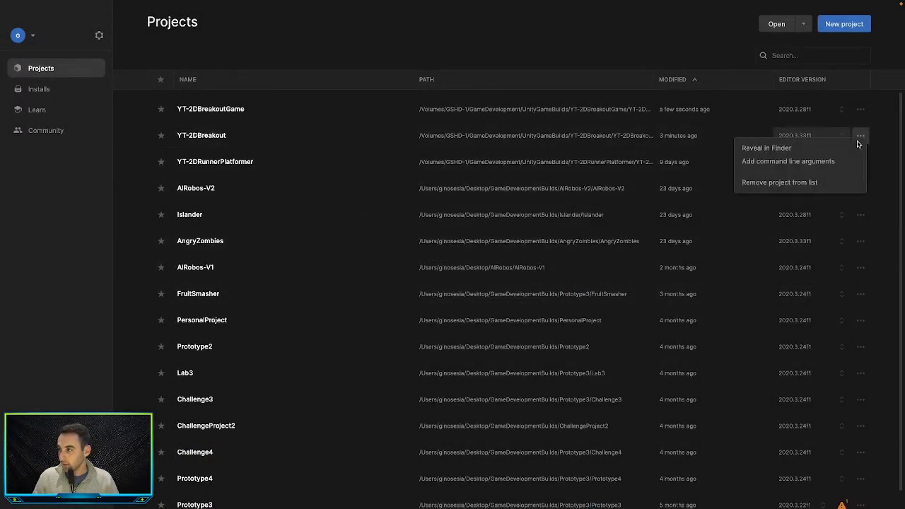
pyautogui.click(785, 183)
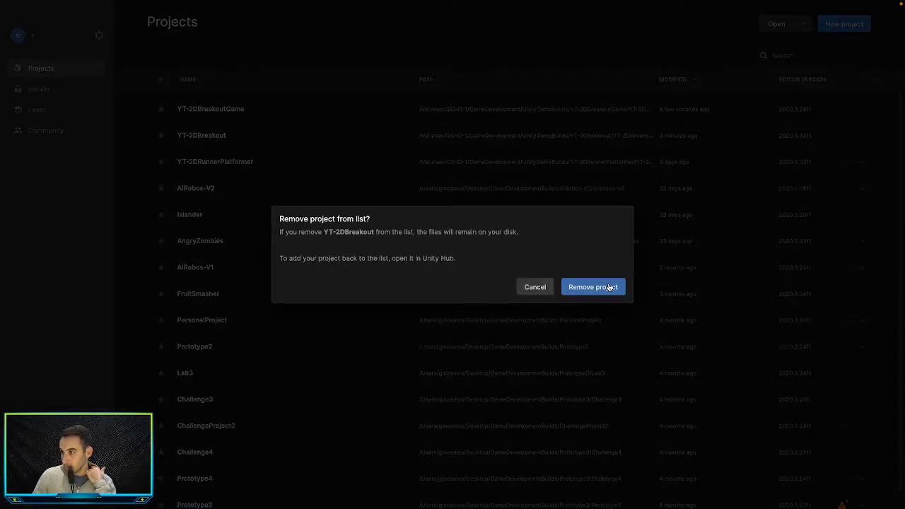
pyautogui.click(602, 285)
# Minimize Unity Hub, switch to GitHub Desktop and show the changed files of the YT-2DBreakoutGame repository
pyautogui.hotkey('ctrl', 'Up')
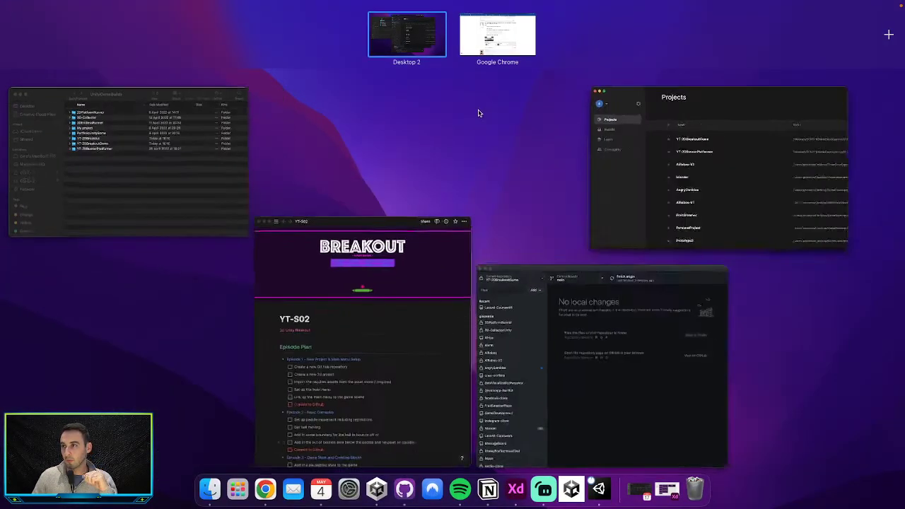
pyautogui.click(592, 122)
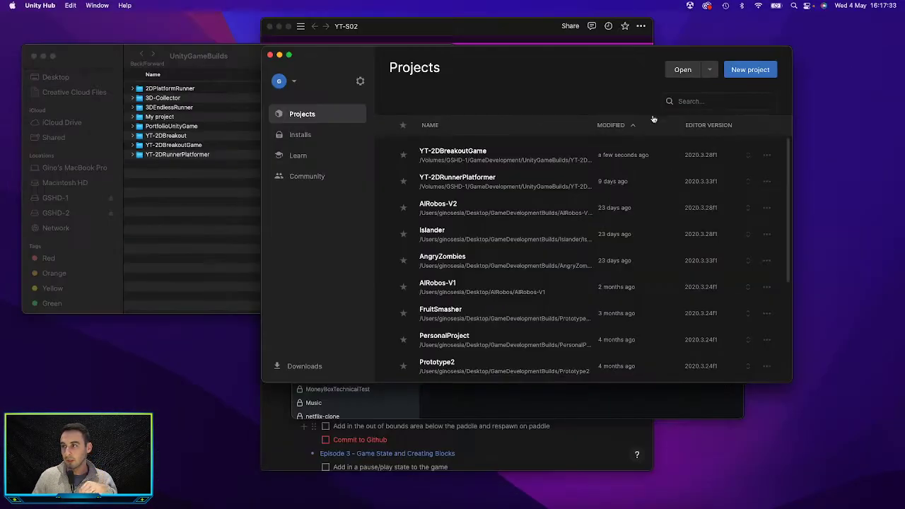
pyautogui.click(281, 55)
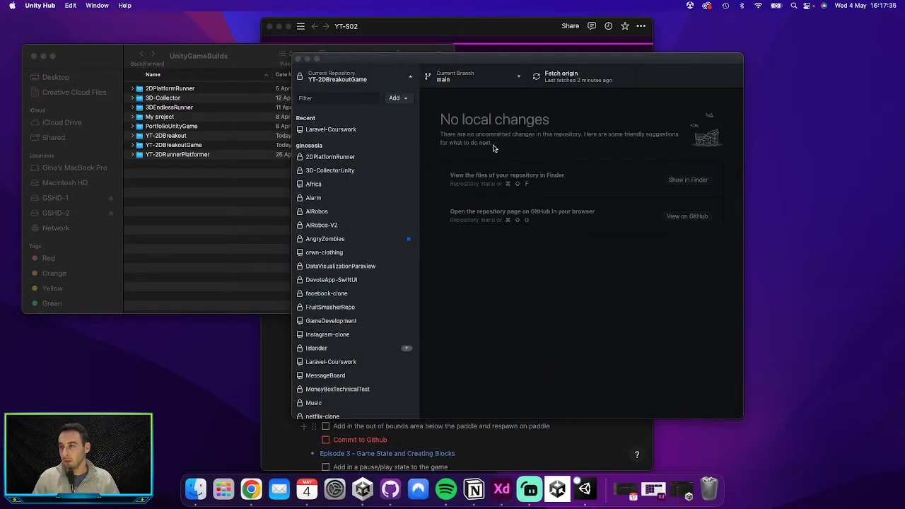
pyautogui.moveTo(386, 62); pyautogui.dragTo(490, 73)
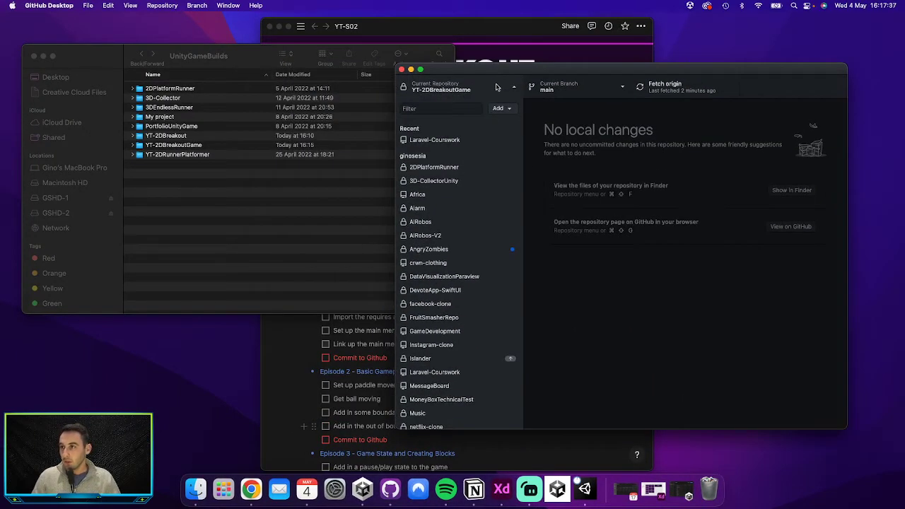
pyautogui.click(536, 172)
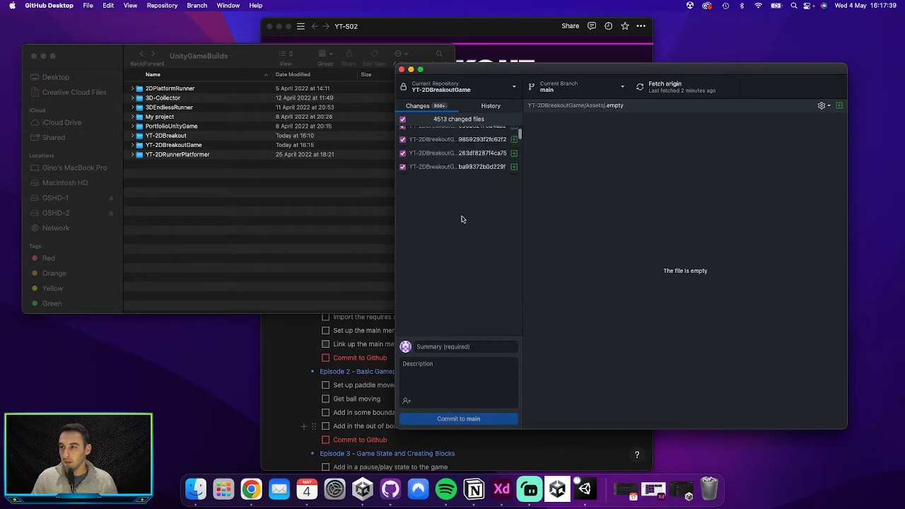
# Fill in the commit summary "Created Project" and the description "Create a new 2D project in unity hub"
pyautogui.click(458, 346)
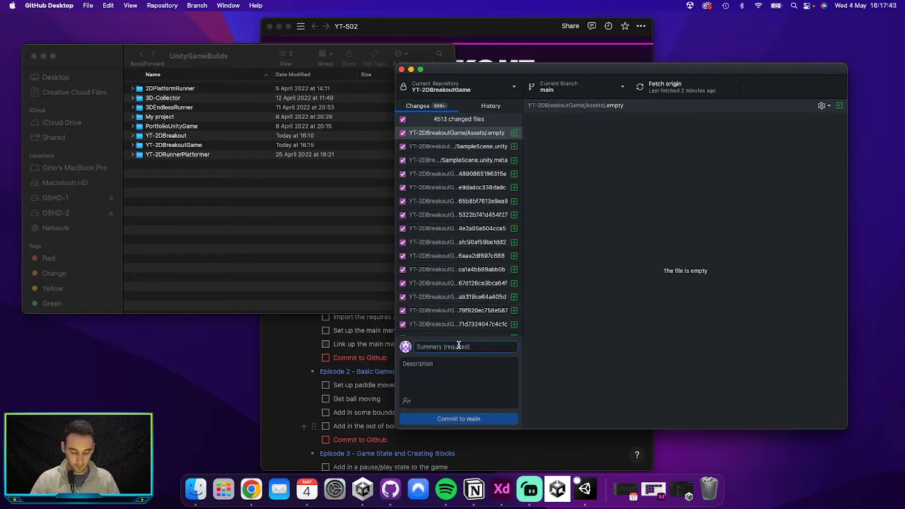
pyautogui.write('Project CRea')
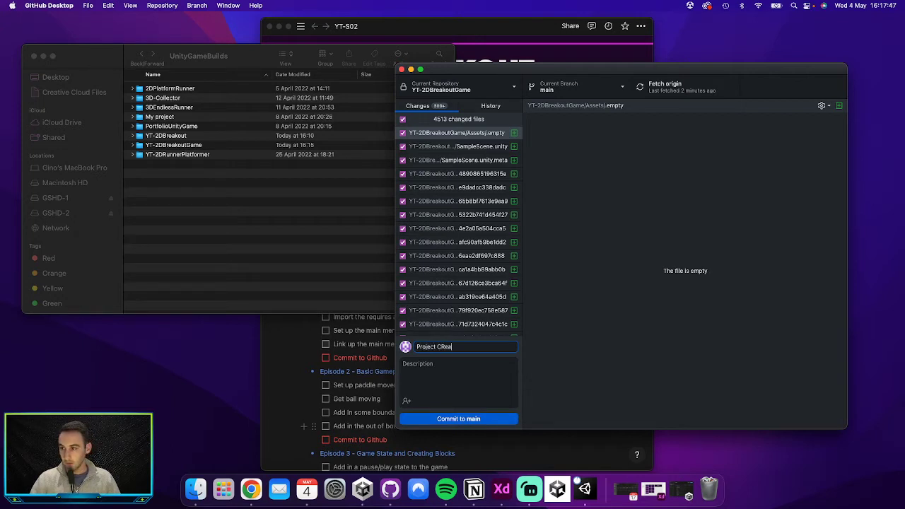
pyautogui.press('BackSpace')
pyautogui.write('Created')
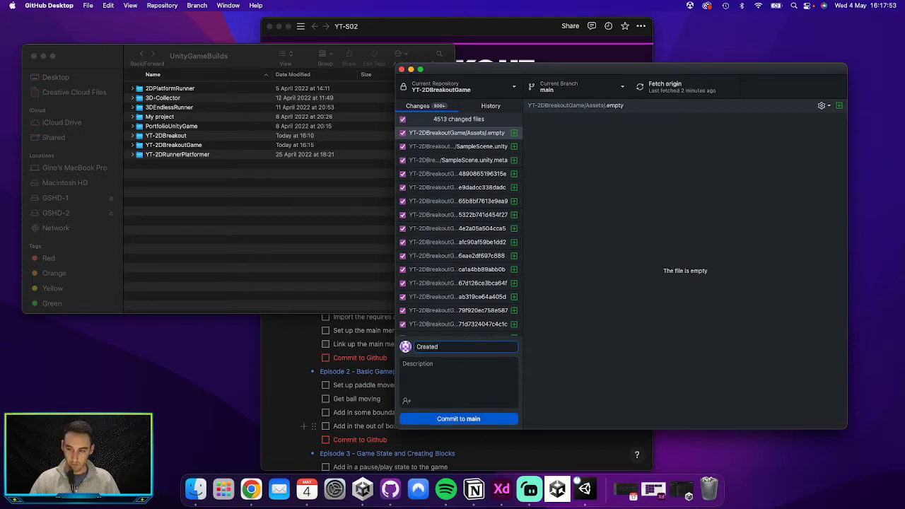
pyautogui.write('t')
pyautogui.press('Tab')
pyautogui.write('CR')
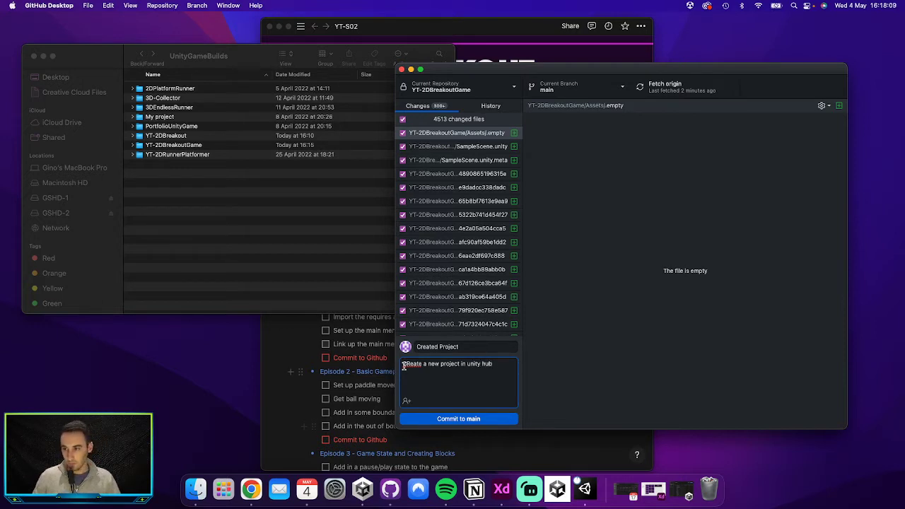
pyautogui.press('BackSpace')
pyautogui.write('r')
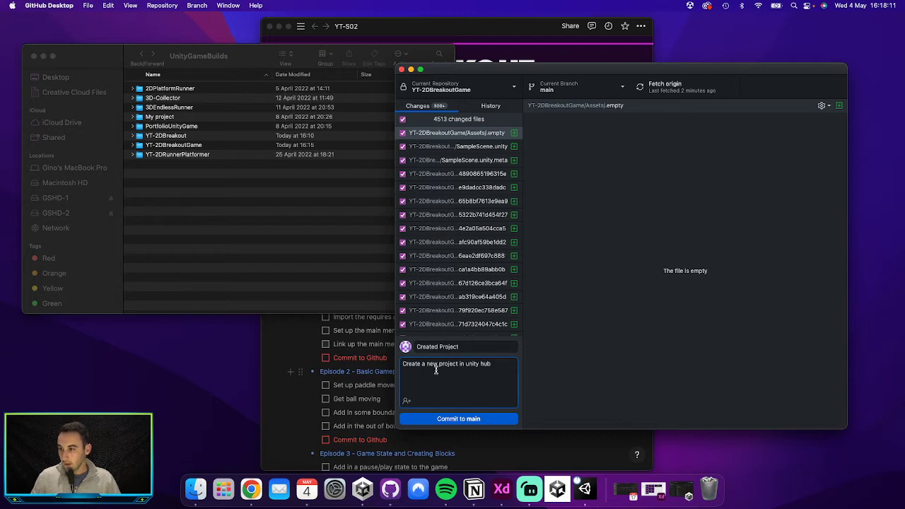
pyautogui.click(437, 363)
pyautogui.write('2D')
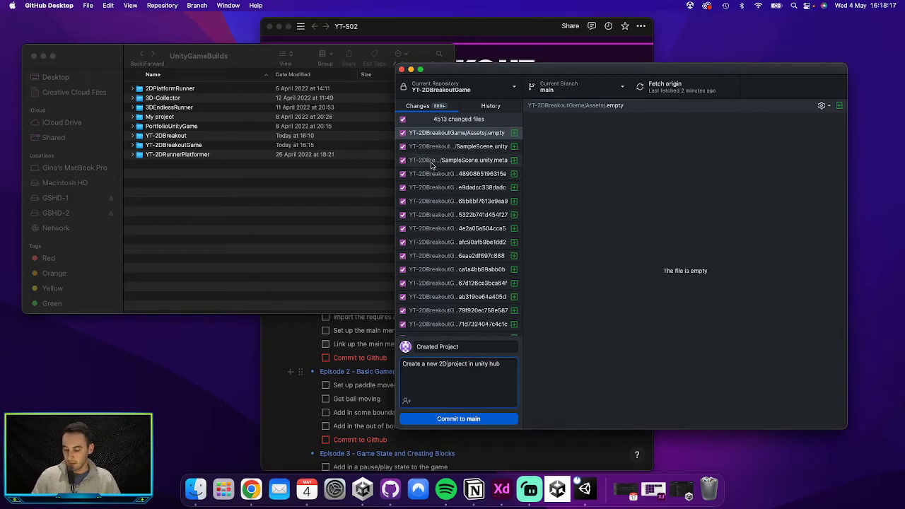
# Restore Unity Hub, try to open the YT-2DBreakoutGame project, dismiss the notice and minimize the Hub again
pyautogui.hotkey('ctrl', 'Up')
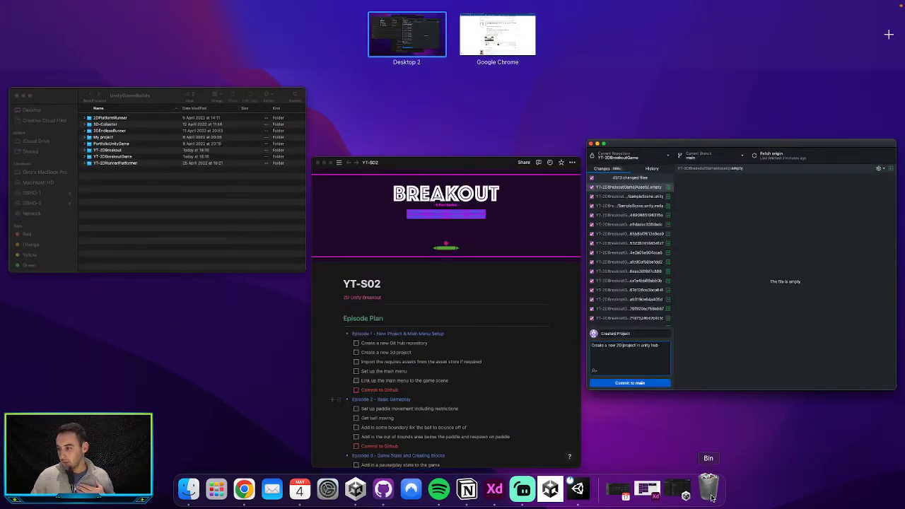
pyautogui.click(686, 494)
pyautogui.click(505, 155)
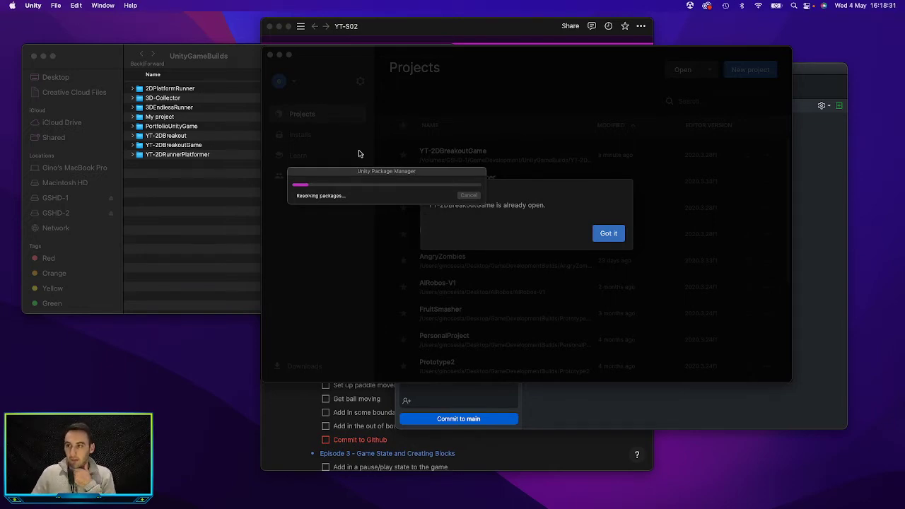
pyautogui.click(589, 451)
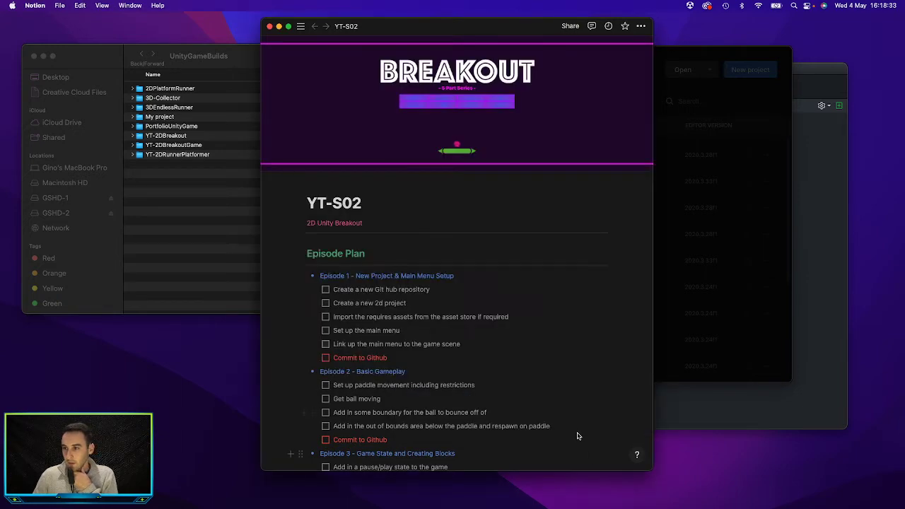
pyautogui.scroll(-4, 456, 252)
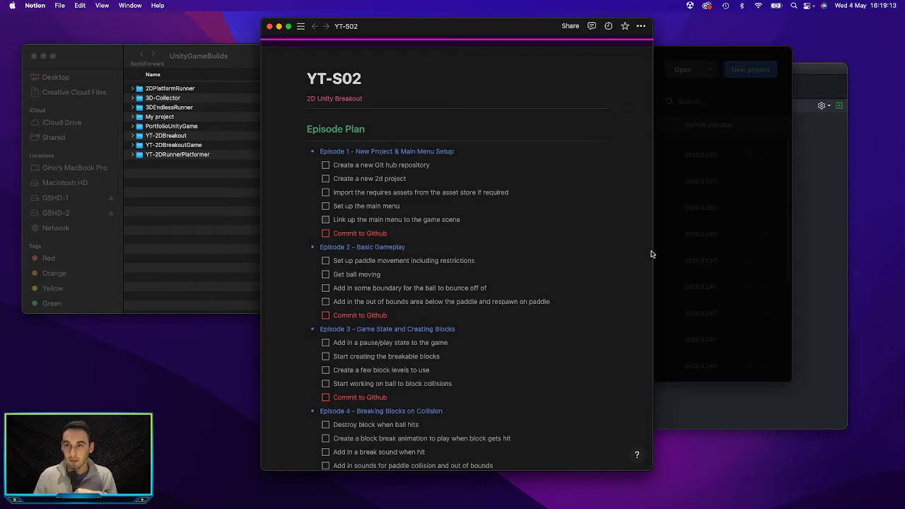
pyautogui.click(765, 238)
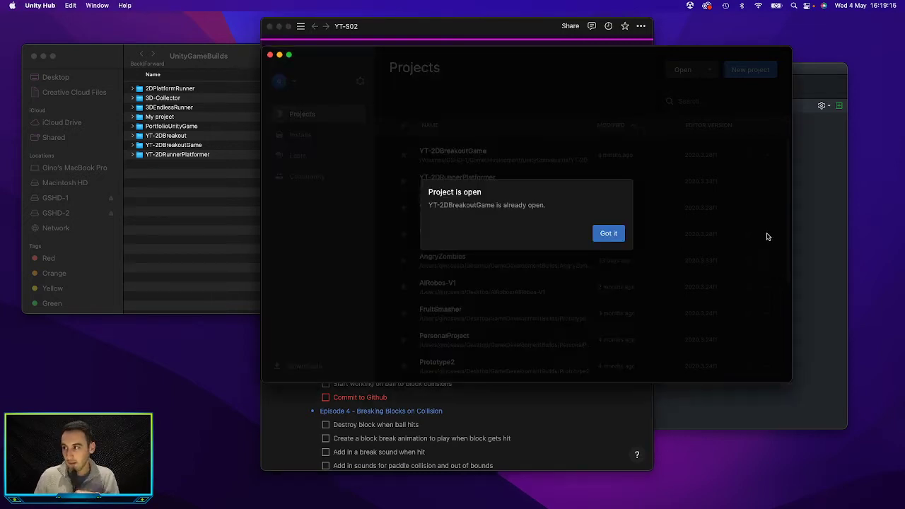
pyautogui.click(624, 239)
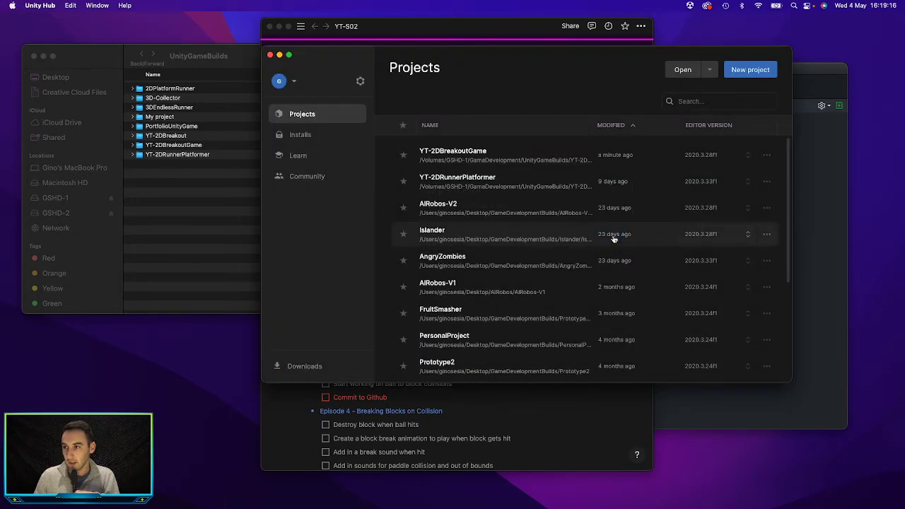
pyautogui.click(279, 56)
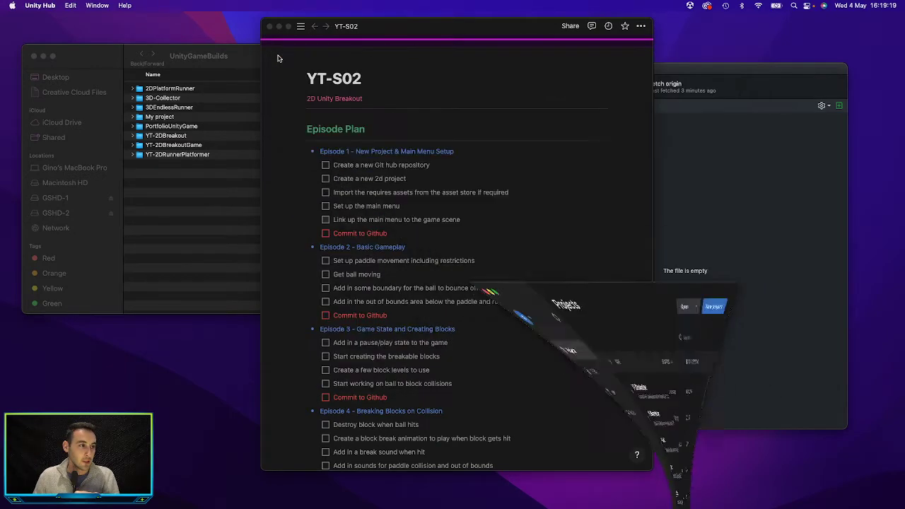
# Minimize GitHub Desktop and arrange the YT-S02 Notion episode plan and Unity's import progress window side by side
pyautogui.click(720, 213)
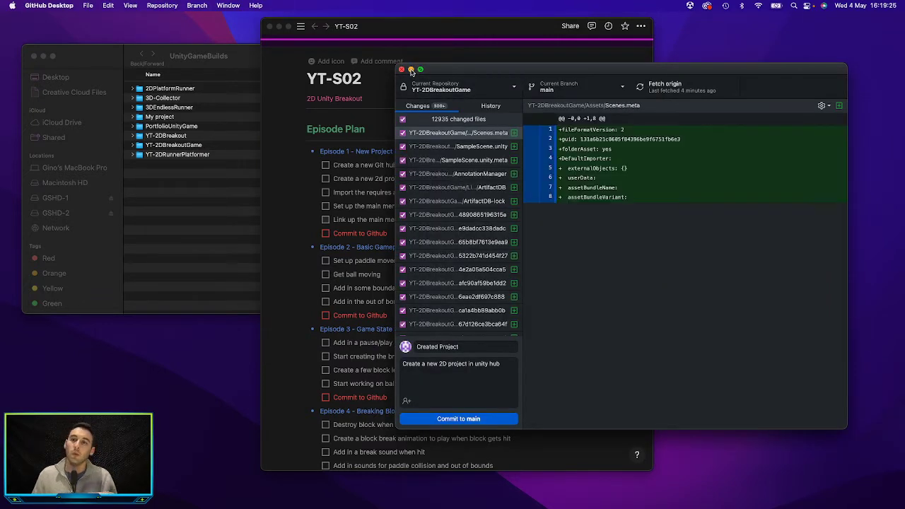
pyautogui.click(411, 69)
pyautogui.hotkey('ctrl', 'Up')
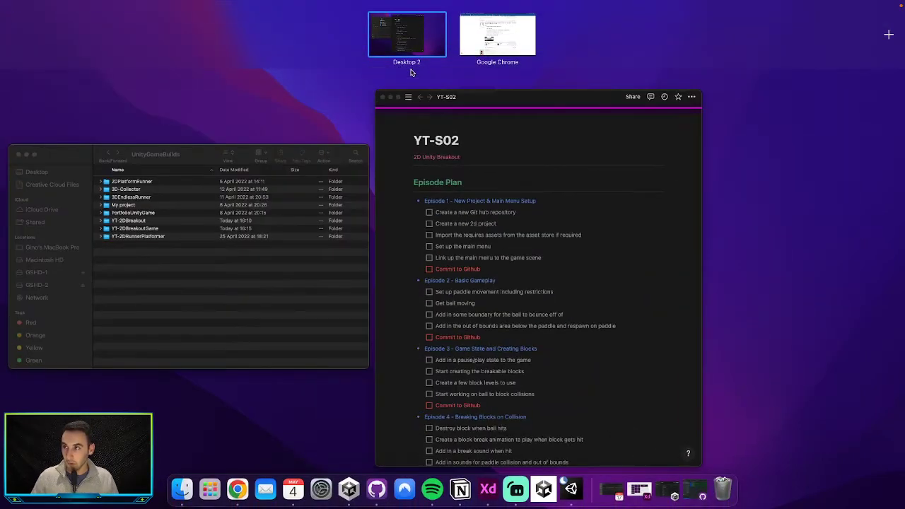
pyautogui.click(418, 321)
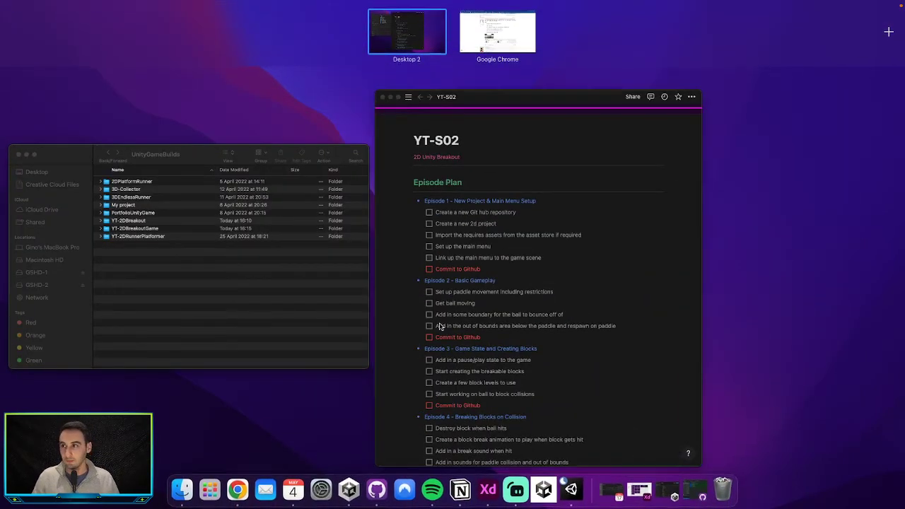
pyautogui.moveTo(417, 27); pyautogui.dragTo(591, 58)
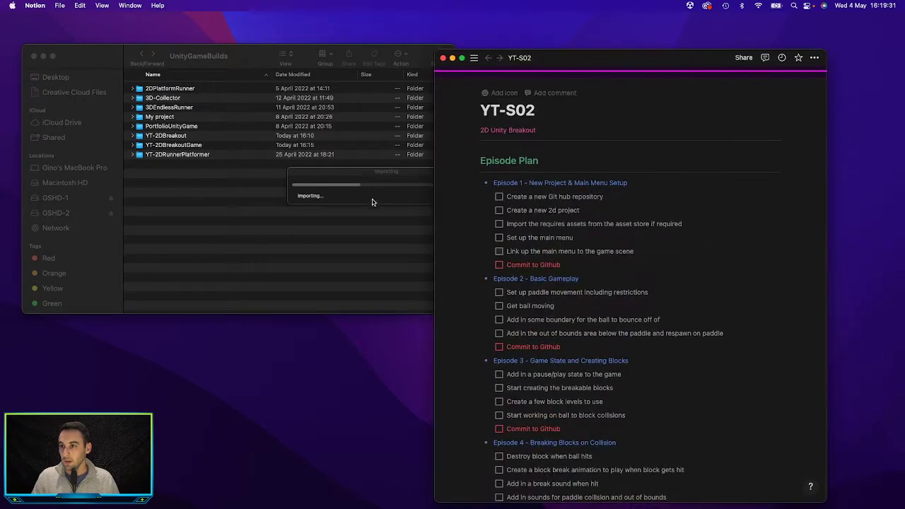
pyautogui.moveTo(372, 174); pyautogui.dragTo(239, 265)
pyautogui.moveTo(437, 212)
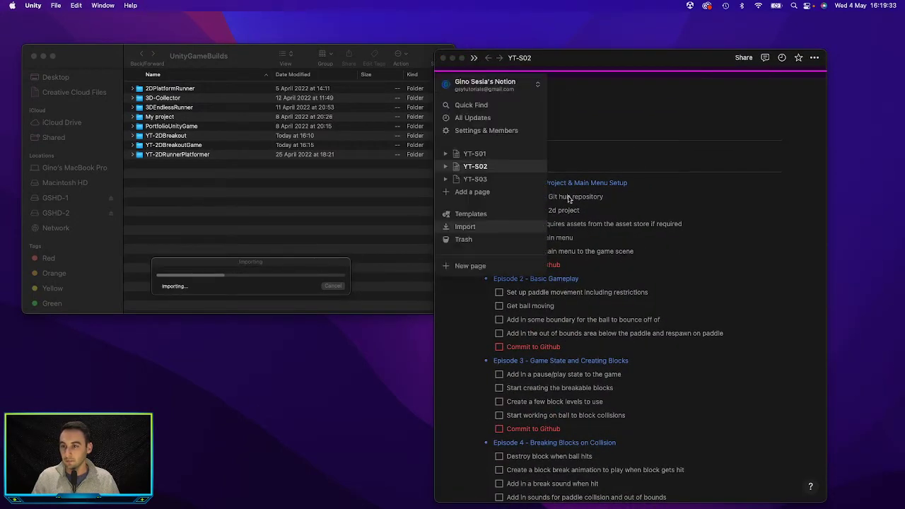
pyautogui.click(786, 294)
pyautogui.scroll(-3, 762, 295)
pyautogui.scroll(4, 762, 297)
# Switch to Chrome, find Google image results for "breakout game" and open the preview of Medium's JavaScript, React and SVG version
pyautogui.moveTo(565, 505)
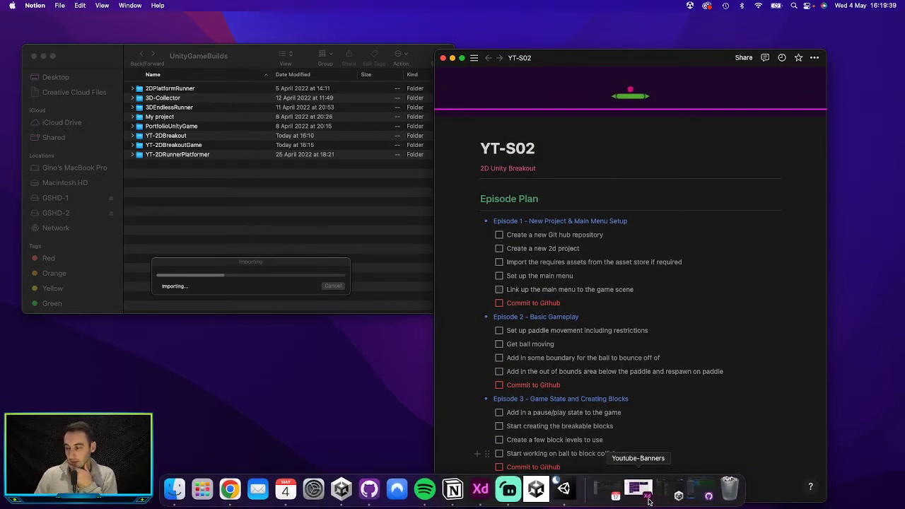
pyautogui.click(321, 386)
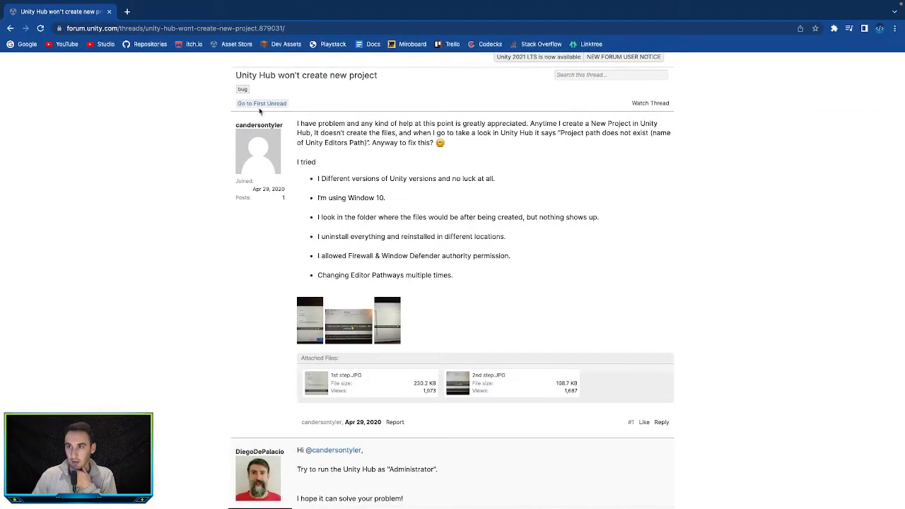
pyautogui.doubleClick(206, 28)
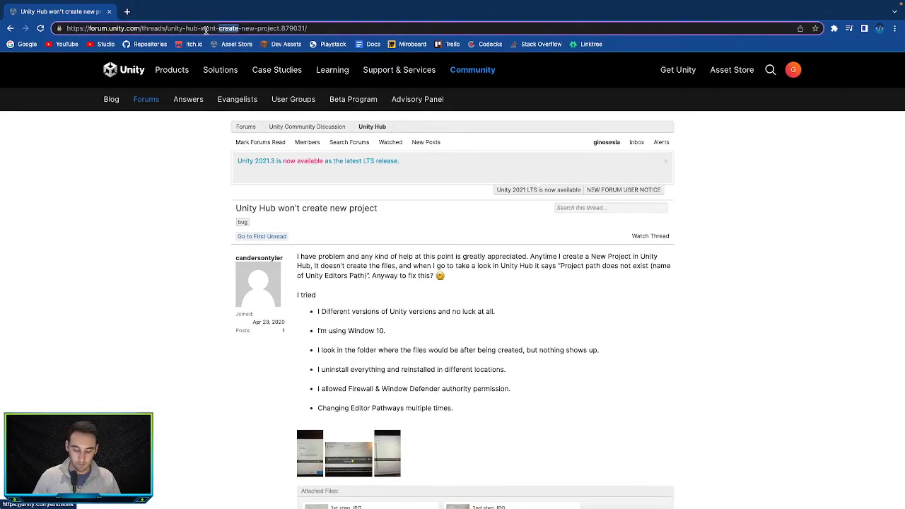
pyautogui.click(206, 29)
pyautogui.write('breakout')
pyautogui.press('BackSpace')
pyautogui.write('gm')
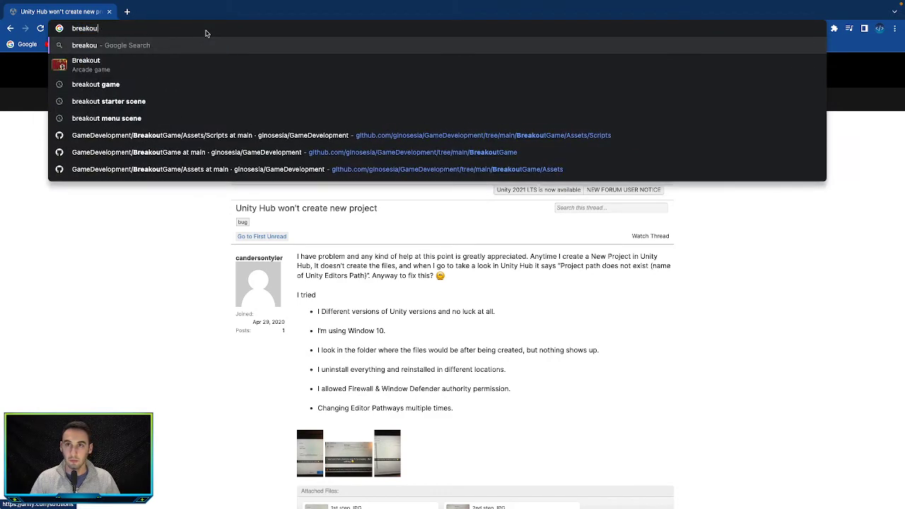
pyautogui.press('Return')
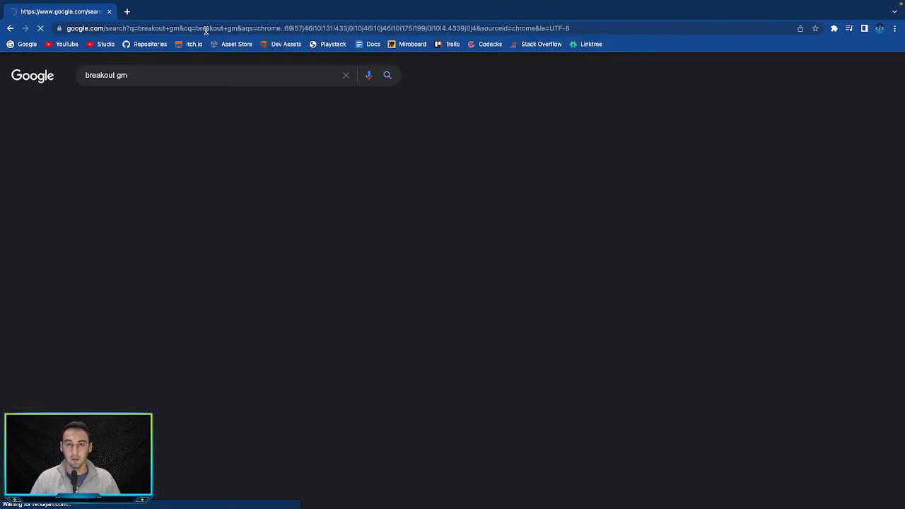
pyautogui.click(159, 73)
pyautogui.press('BackSpace')
pyautogui.write('am')
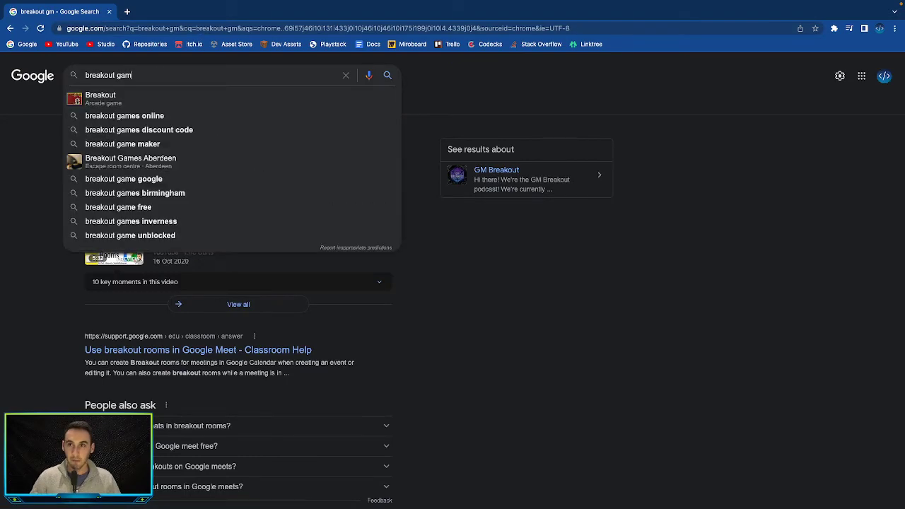
pyautogui.write('e')
pyautogui.press('Return')
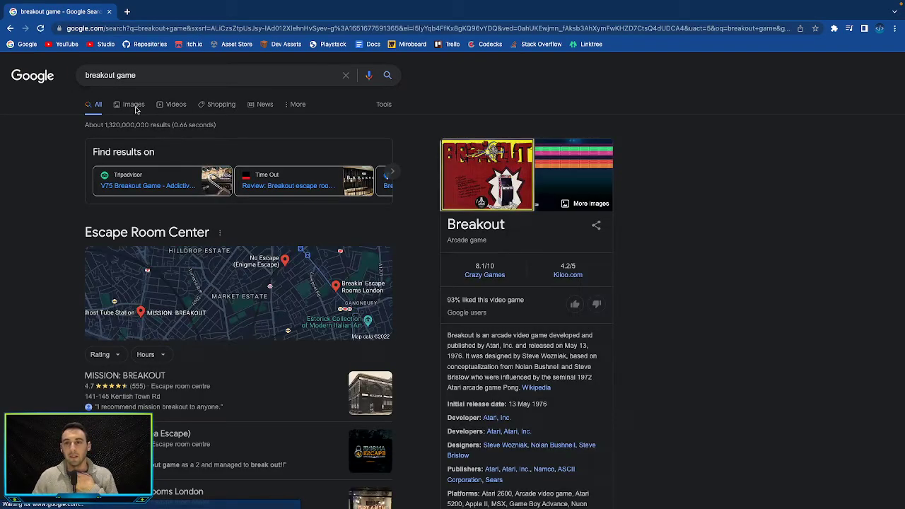
pyautogui.click(139, 105)
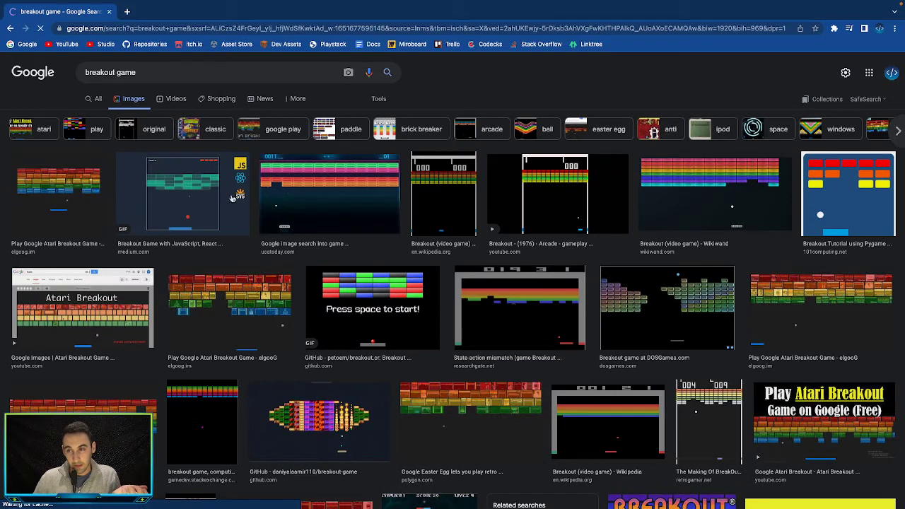
pyautogui.click(198, 225)
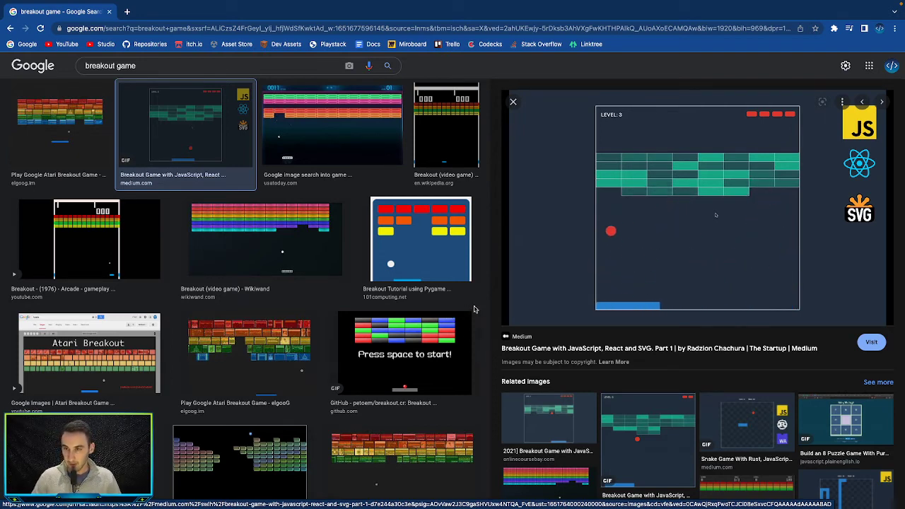
# Switch to the Unity editor and close the Unity Editor Update Check window
pyautogui.hotkey('ctrl', 'Left')
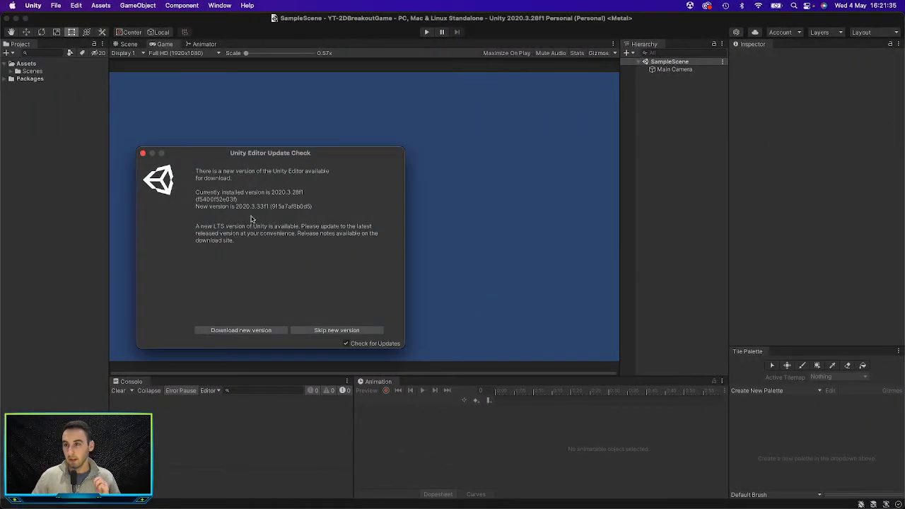
pyautogui.click(142, 153)
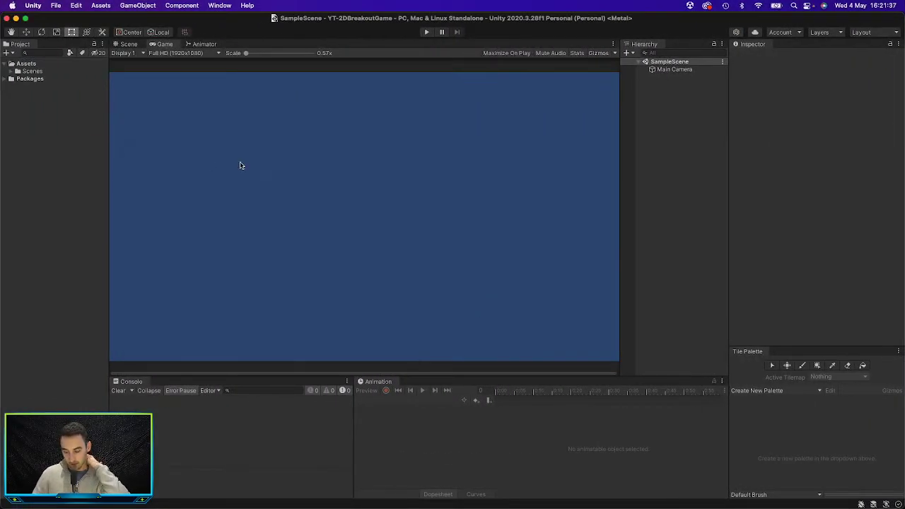
# Return Chrome to the Google home page, then switch back to Unity and make the editor window full screen
pyautogui.hotkey('ctrl', 'Right')
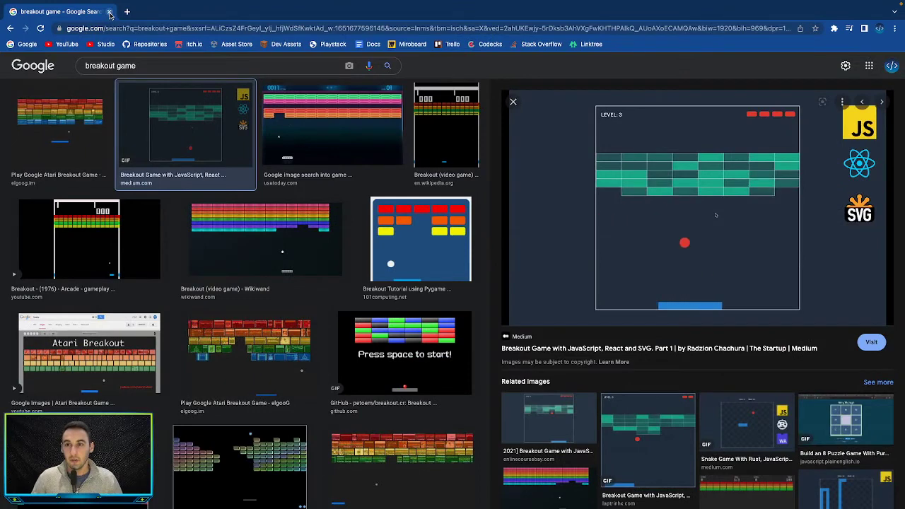
pyautogui.click(23, 45)
pyautogui.hotkey('ctrl', 'Left')
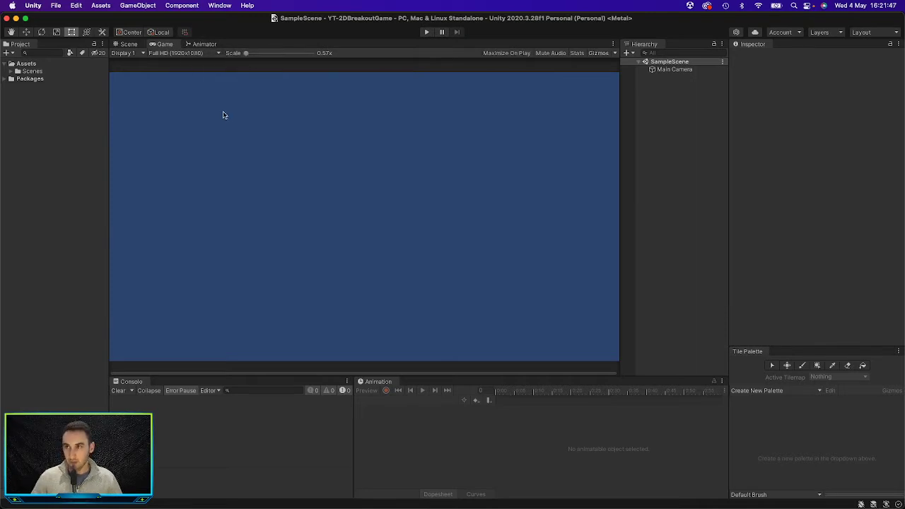
pyautogui.click(25, 21)
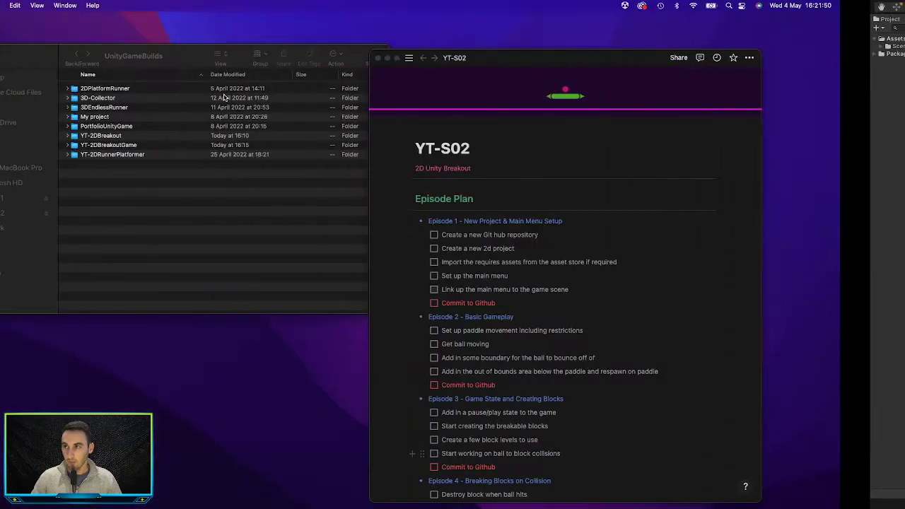
# Move the YT-S02 Notion window higher on the desktop and bring up the Youtube-Banners document in Adobe XD
pyautogui.moveTo(564, 65); pyautogui.dragTo(562, 33)
pyautogui.scroll(3, 539, 189)
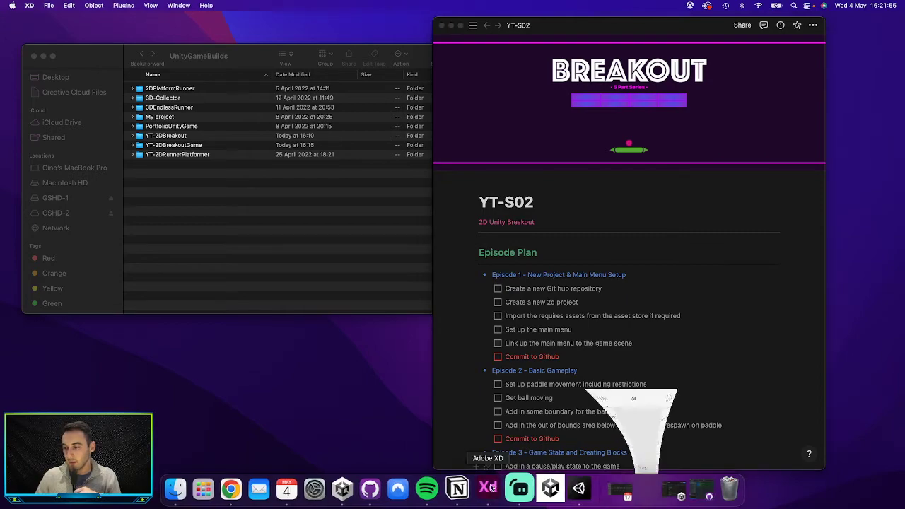
pyautogui.click(486, 495)
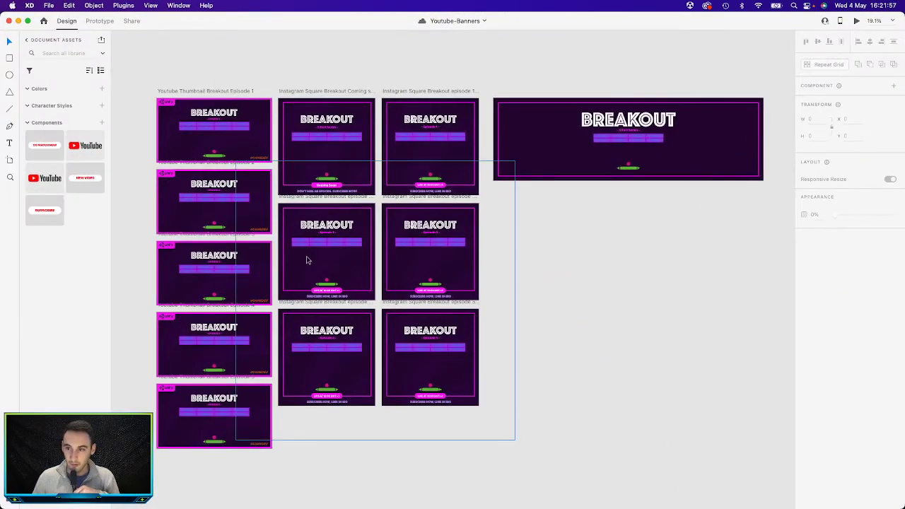
# Examine the Breakout banner artboards, focusing on the Episode 1 YouTube thumbnail and its blocks, ball and paddle
pyautogui.scroll(2, 295, 261)
pyautogui.scroll(-3, 294, 260)
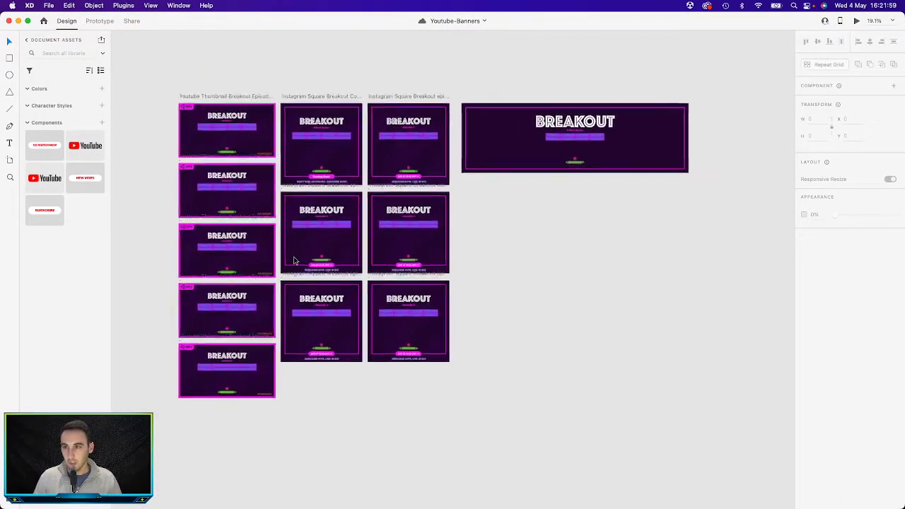
pyautogui.keyDown('ctrl'); pyautogui.scroll(5, 295, 260); pyautogui.keyUp('ctrl')
pyautogui.hscroll(-3, 295, 260)
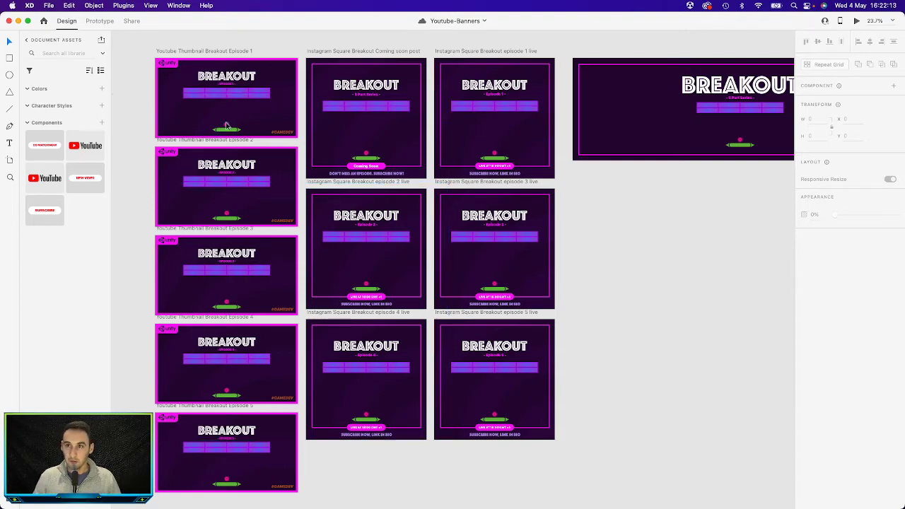
pyautogui.keyDown('super'); pyautogui.scroll(-2, 224, 122); pyautogui.keyUp('super')
pyautogui.keyDown('super'); pyautogui.scroll(5, 226, 126); pyautogui.keyUp('super')
pyautogui.keyDown('super'); pyautogui.scroll(5, 226, 126); pyautogui.keyUp('super')
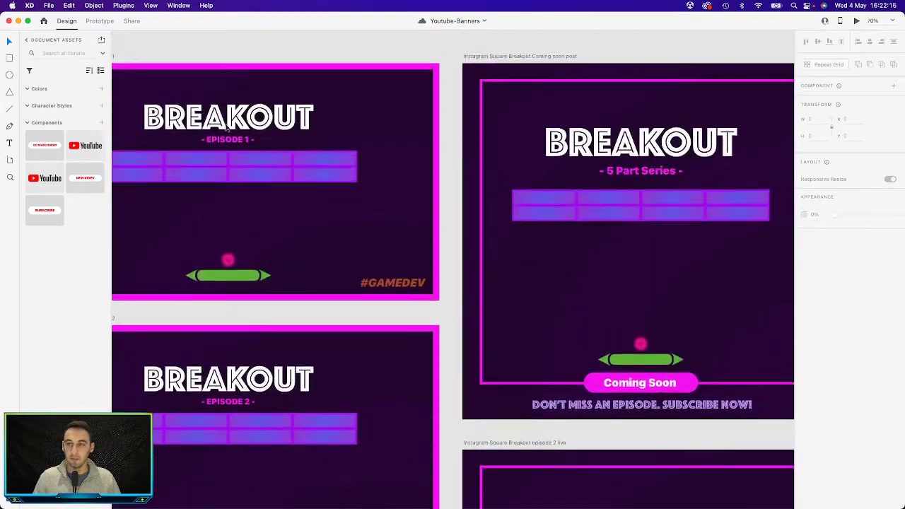
pyautogui.scroll(3, 227, 126)
pyautogui.hscroll(3, 226, 126)
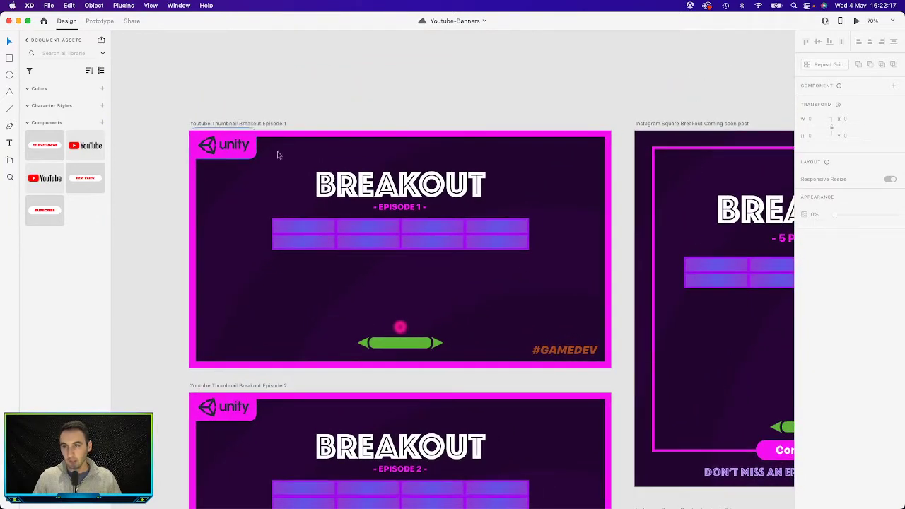
pyautogui.click(314, 225)
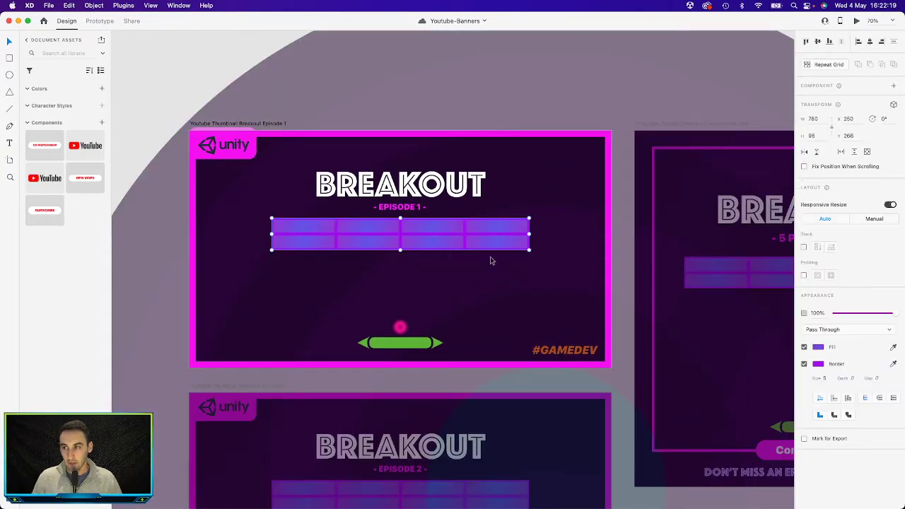
pyautogui.click(126, 114)
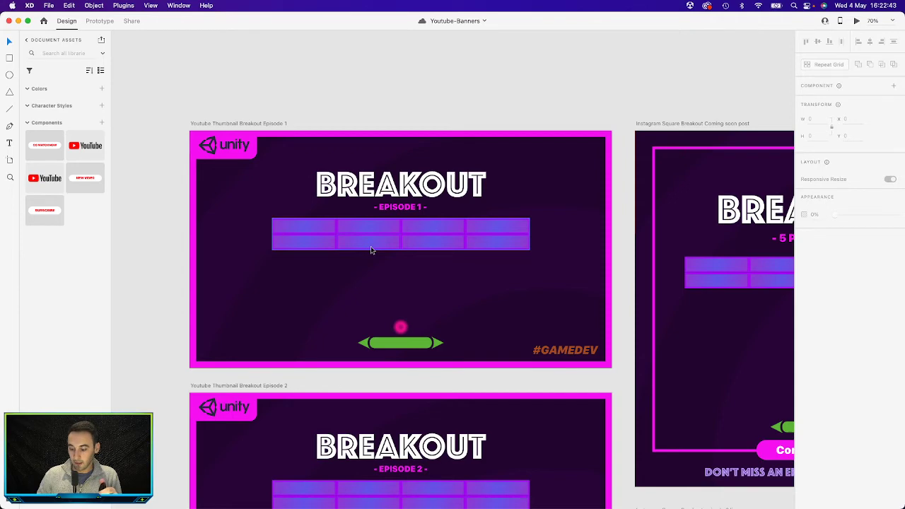
# Switch to Unity, expand the project's Scenes folder and select SampleScene
pyautogui.hotkey('ctrl', 'Right')
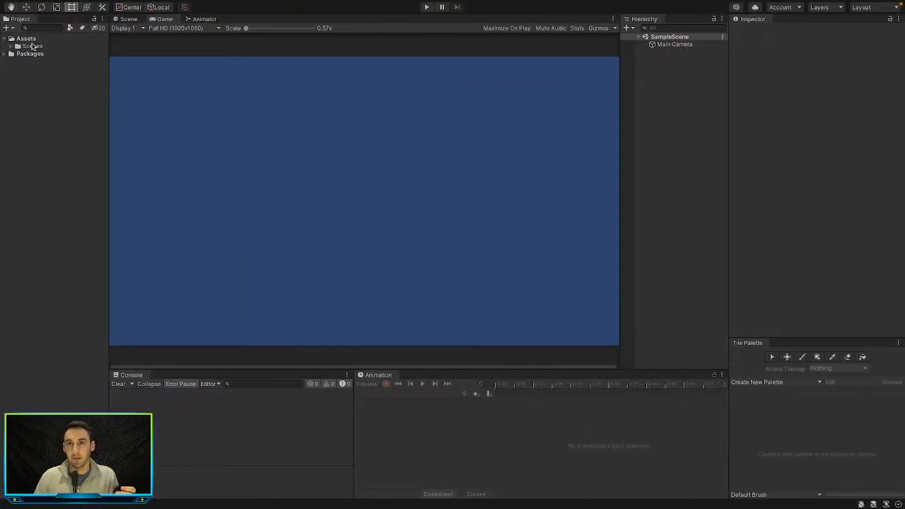
pyautogui.click(18, 46)
pyautogui.click(46, 54)
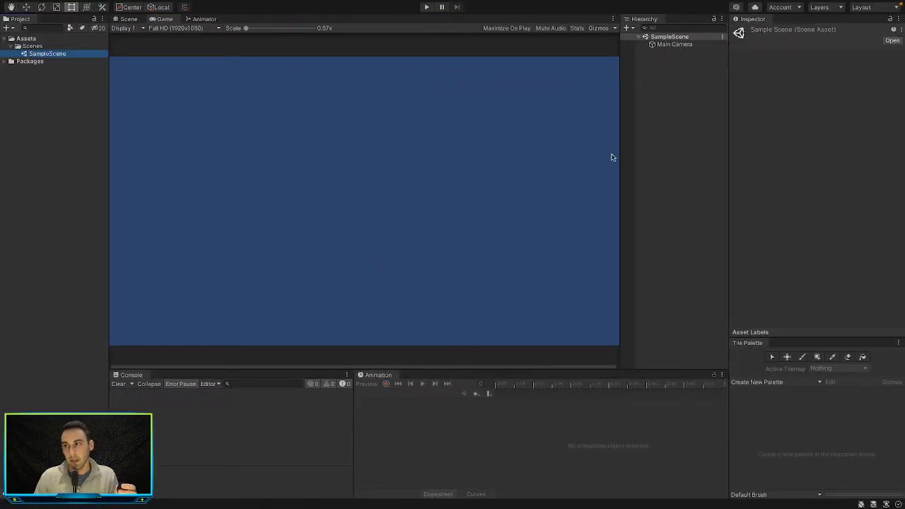
# Set the Main Camera's background colour to black (000000)
pyautogui.click(665, 45)
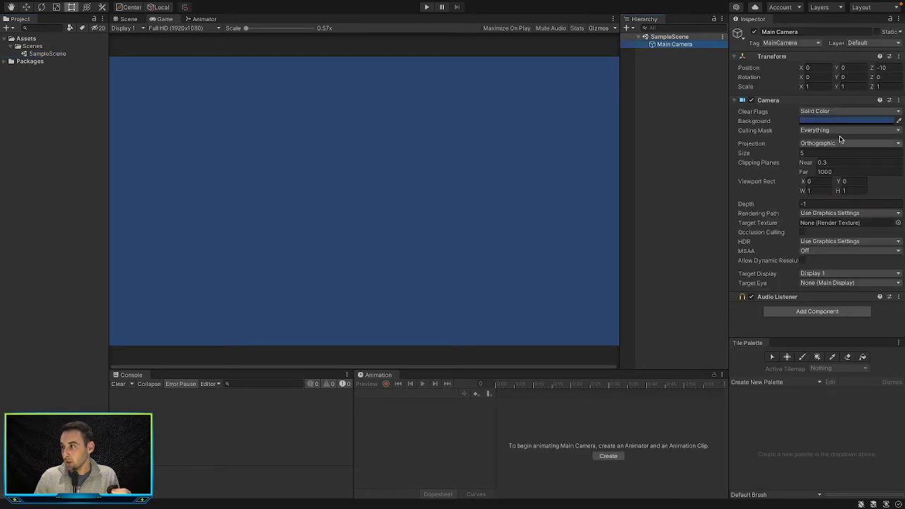
pyautogui.click(831, 125)
pyautogui.moveTo(845, 210); pyautogui.dragTo(803, 260)
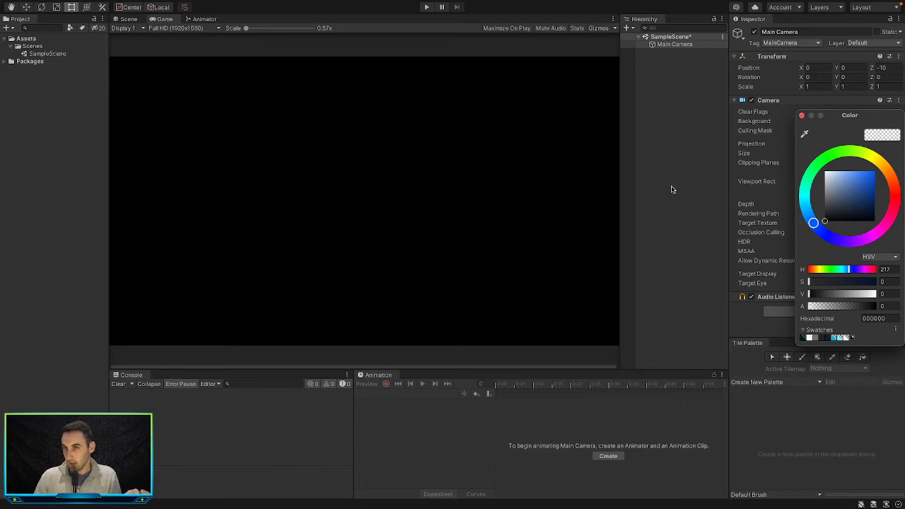
# Switch to Adobe XD and copy the fill hex code 23042F from a background circle in the Episode 1 thumbnail
pyautogui.hotkey('ctrl', 'Left')
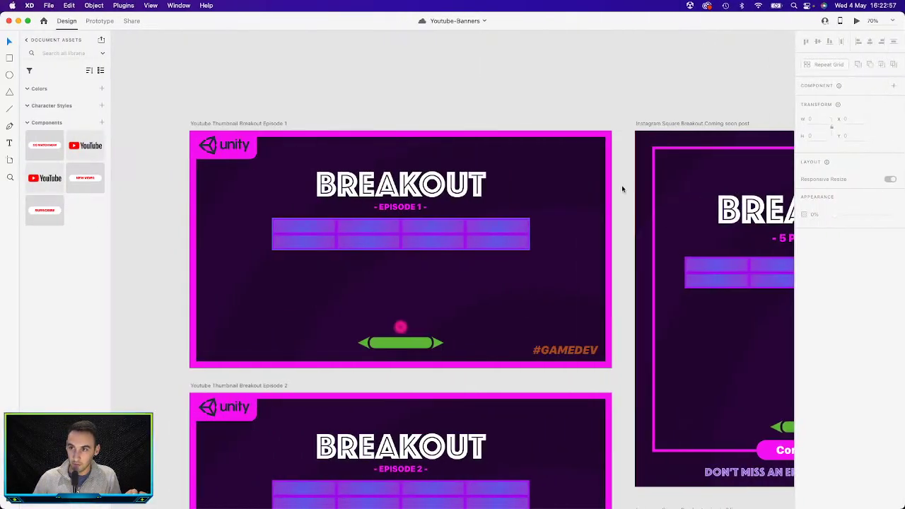
pyautogui.click(586, 186)
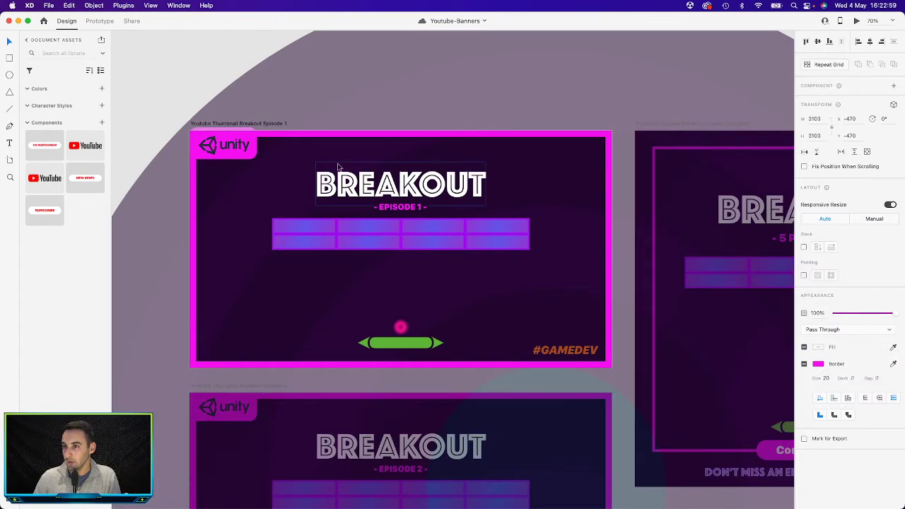
pyautogui.doubleClick(216, 175)
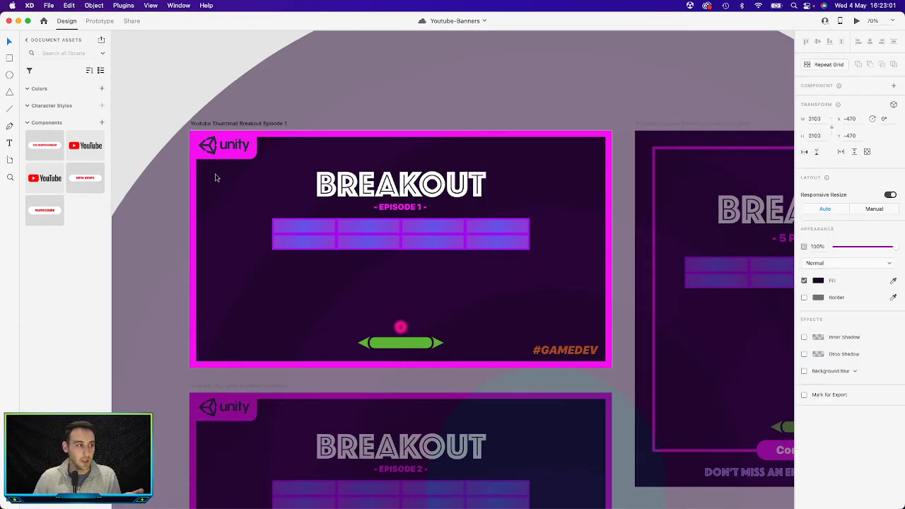
pyautogui.click(517, 177)
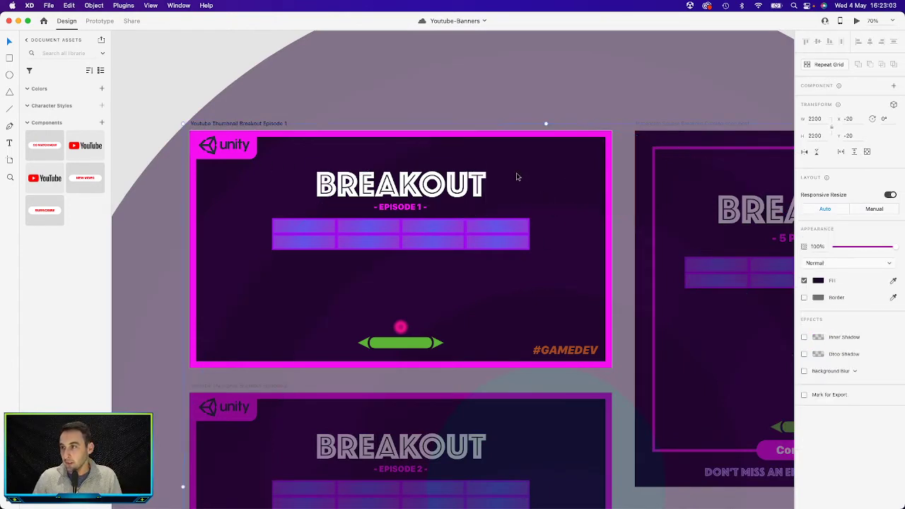
pyautogui.doubleClick(539, 176)
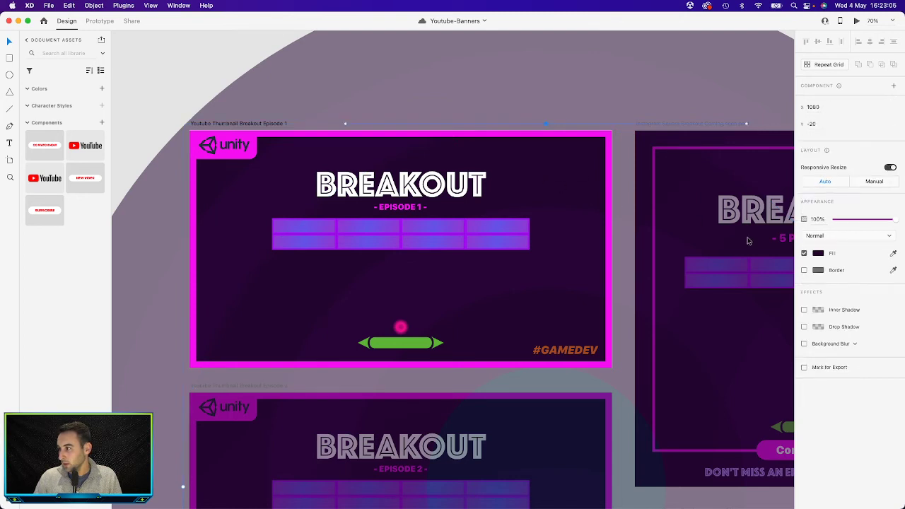
pyautogui.click(818, 254)
pyautogui.moveTo(757, 287); pyautogui.dragTo(736, 287)
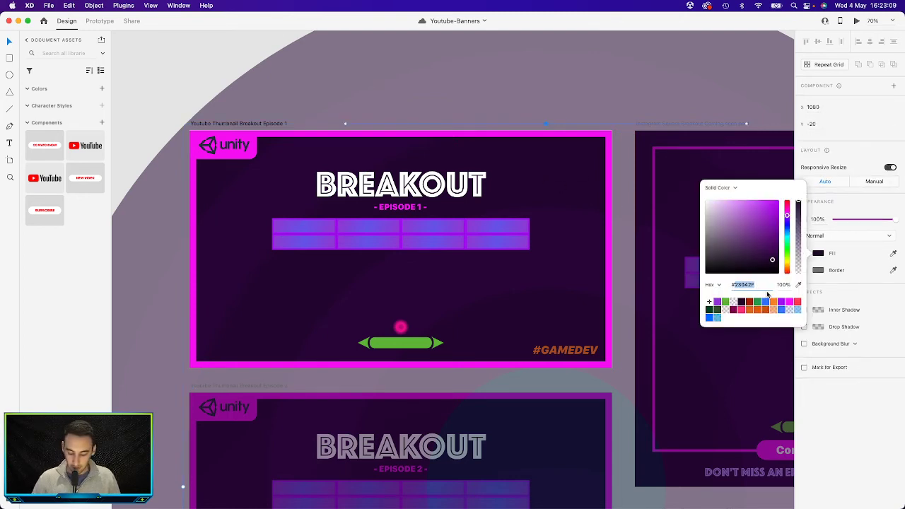
# Switch back to Unity and set the Main Camera's background colour to hex 23042F
pyautogui.press('super+Tab')
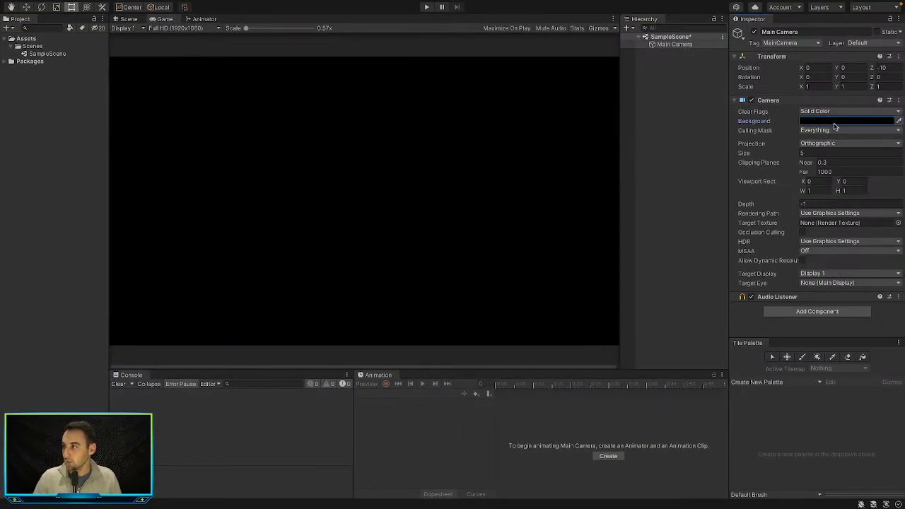
pyautogui.click(835, 121)
pyautogui.click(886, 321)
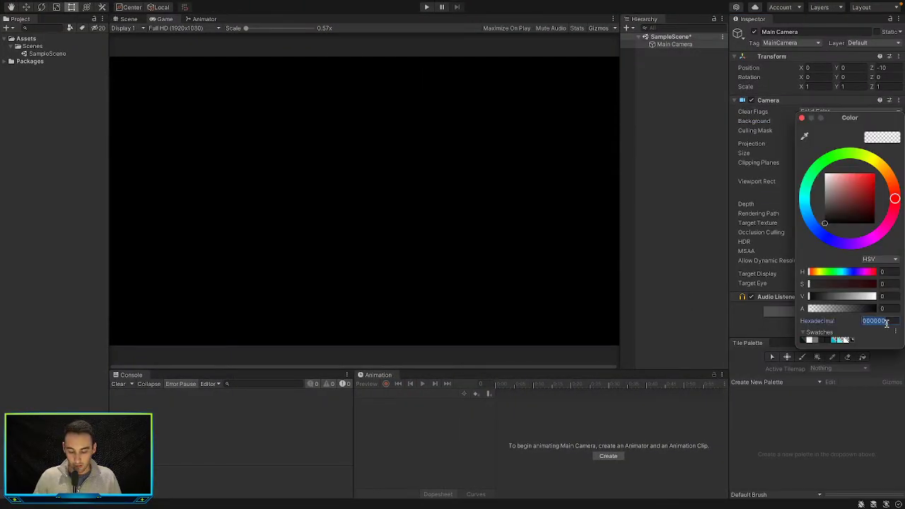
pyautogui.hotkey('ctrl', 'v')
pyautogui.click(698, 196)
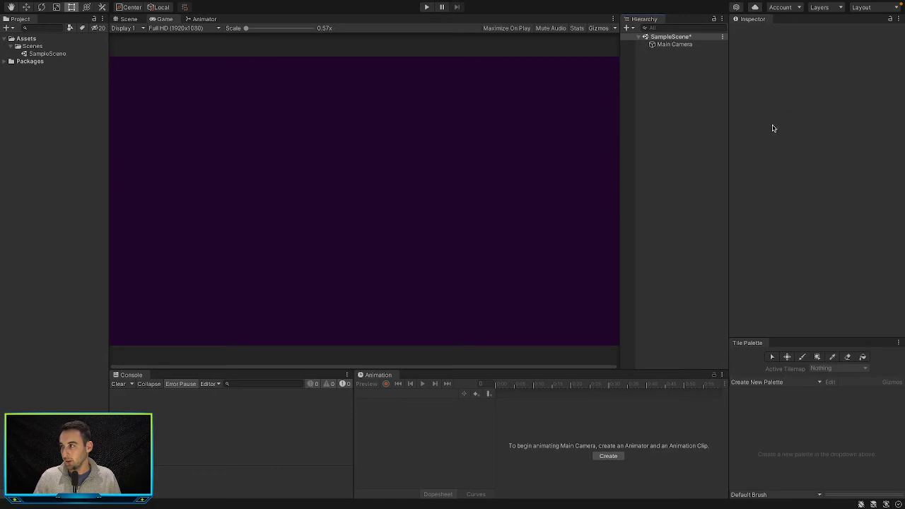
# Save the Main Camera's background colour 23042F as a new colour swatch
pyautogui.click(652, 45)
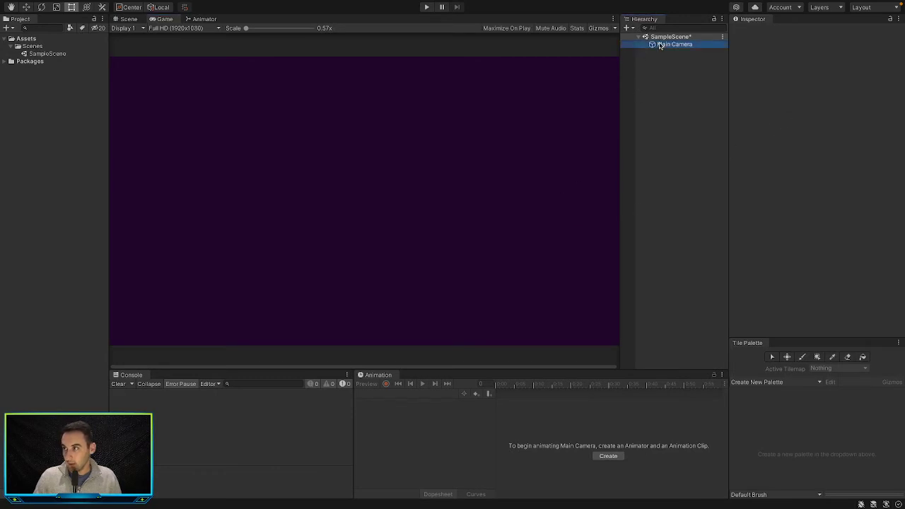
pyautogui.click(849, 121)
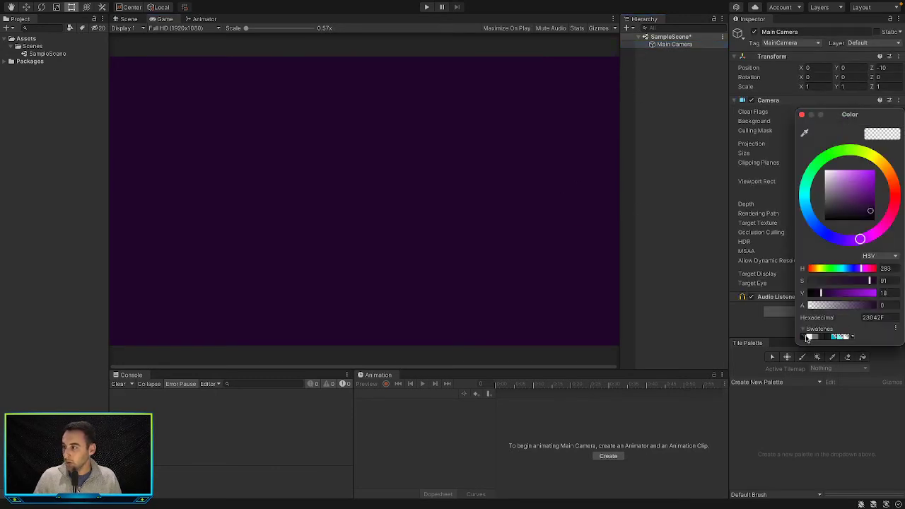
pyautogui.click(845, 337)
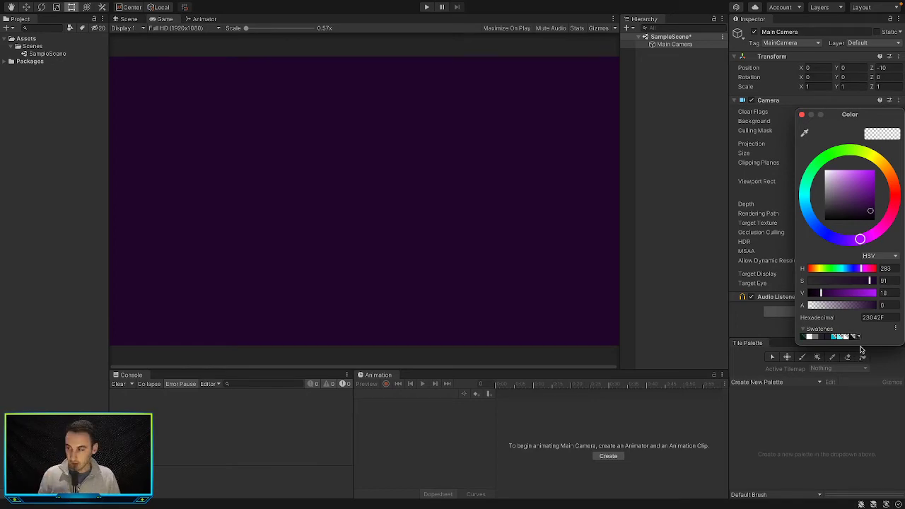
# Switch to Adobe XD and copy the border hex code F50EF1 from the Episode 1 thumbnail's frame
pyautogui.hotkey('ctrl', 'Left')
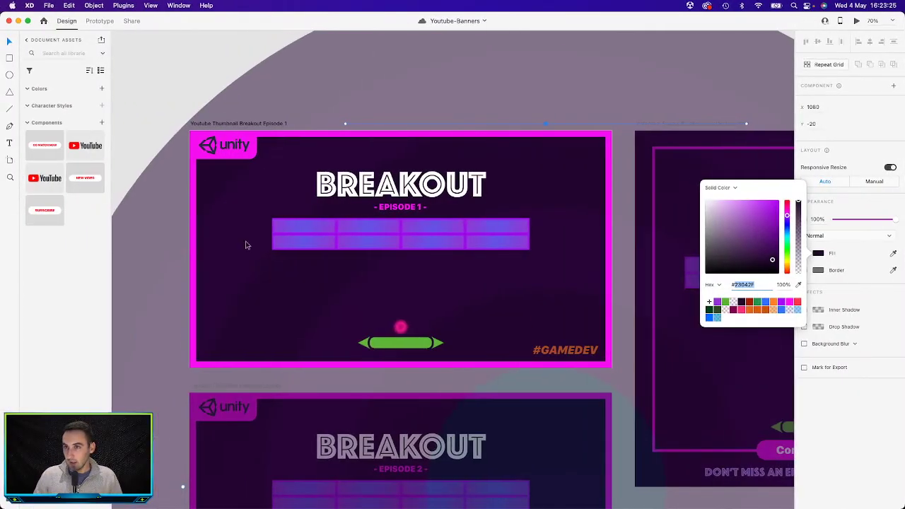
pyautogui.click(160, 81)
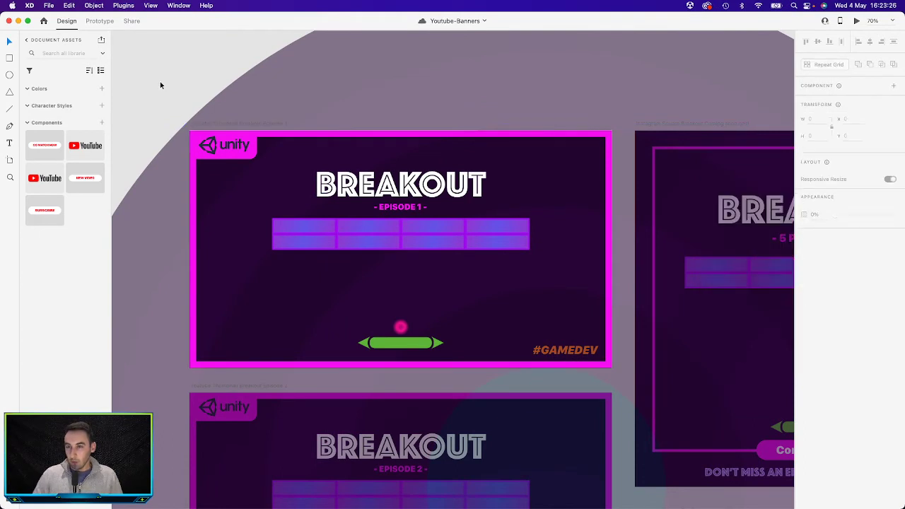
pyautogui.click(267, 139)
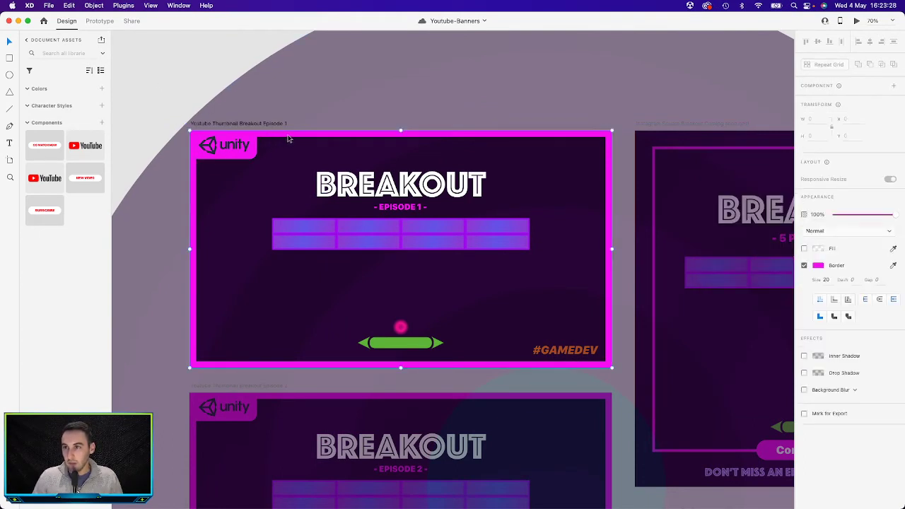
pyautogui.click(819, 271)
pyautogui.click(738, 294)
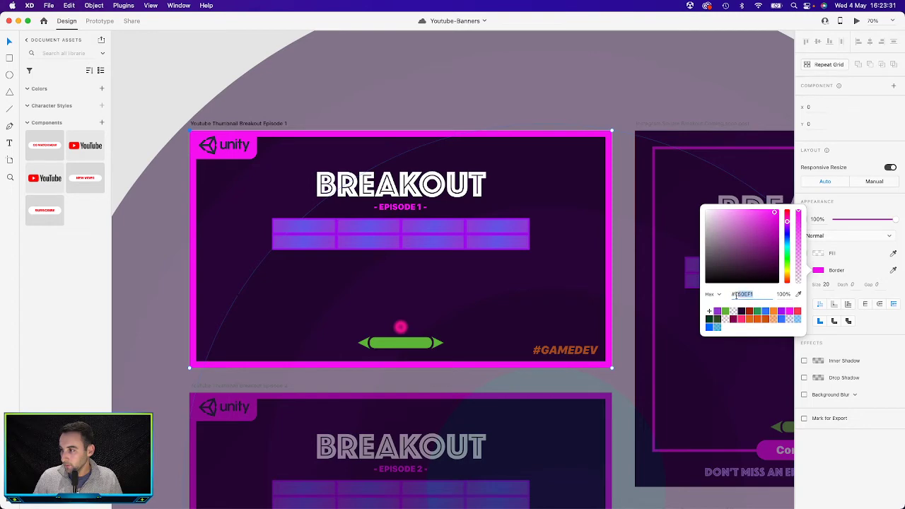
# Switch back to Unity, save F50EF1 as a swatch through the Main Camera's background colour, and restore the background from the 23042F swatch
pyautogui.hotkey('ctrl', 'Right')
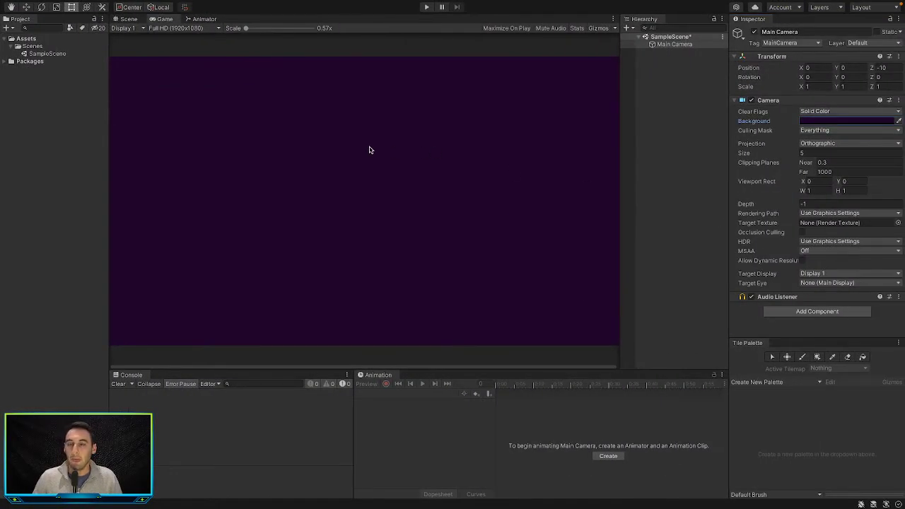
pyautogui.rightClick(663, 103)
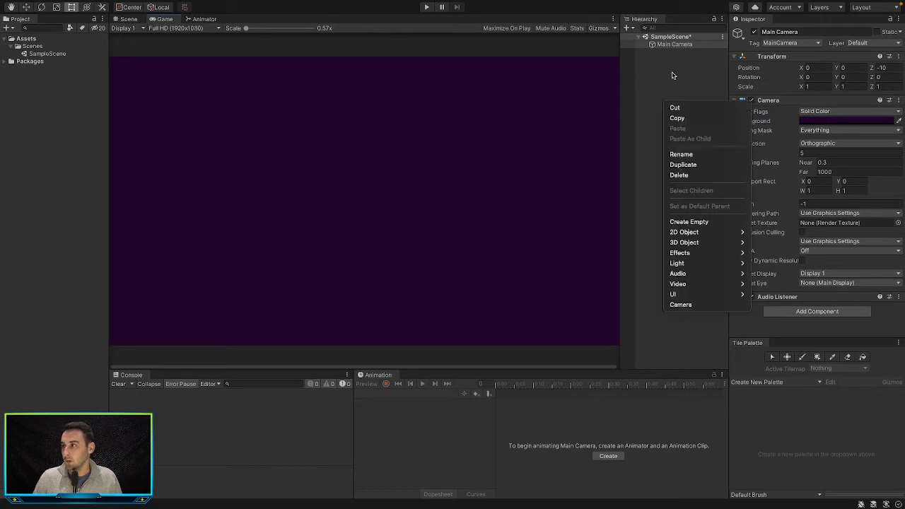
pyautogui.click(671, 76)
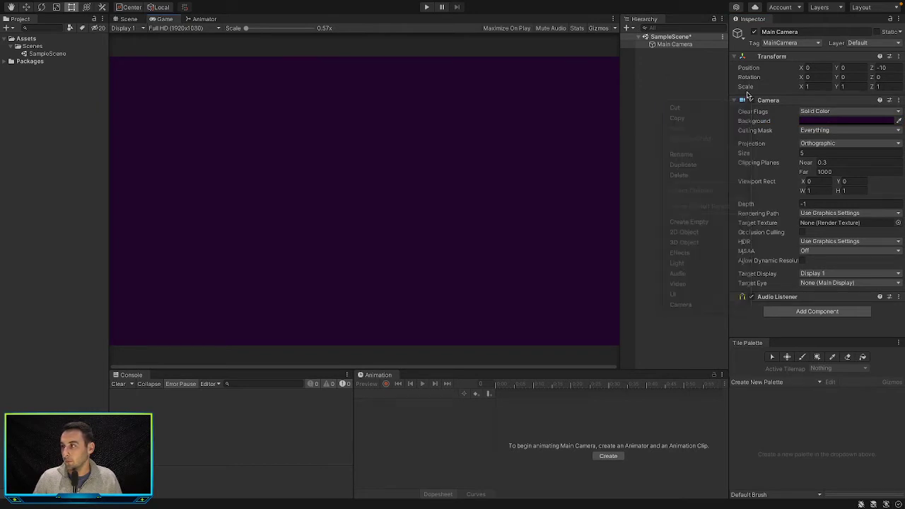
pyautogui.click(680, 44)
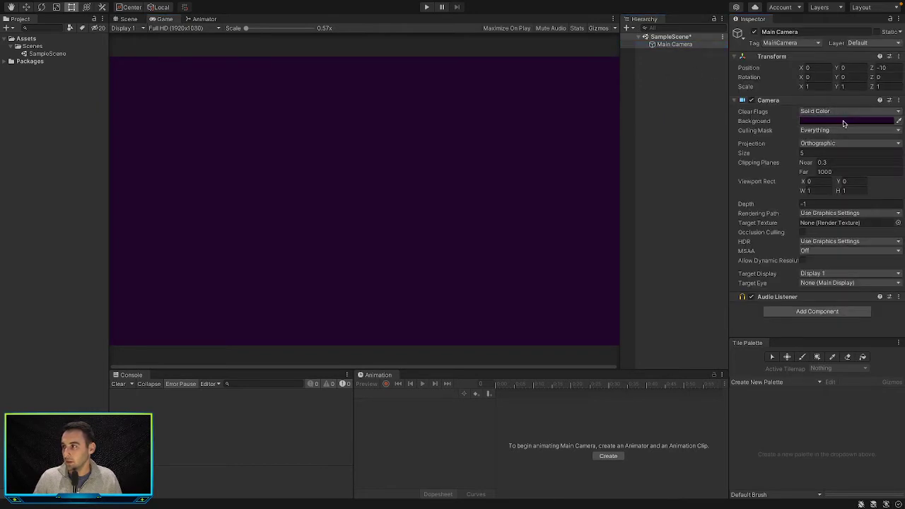
pyautogui.click(847, 120)
pyautogui.click(874, 318)
pyautogui.write('F50EF1')
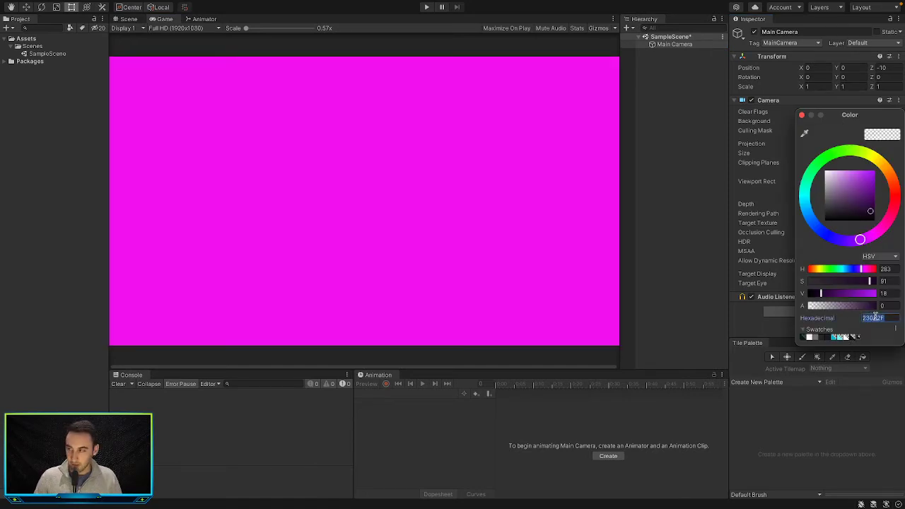
pyautogui.click(855, 338)
pyautogui.click(855, 338)
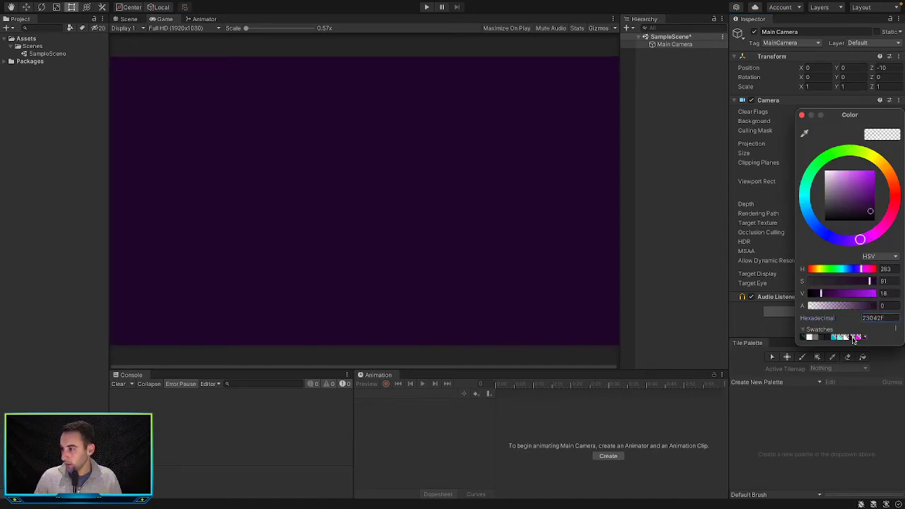
pyautogui.click(685, 212)
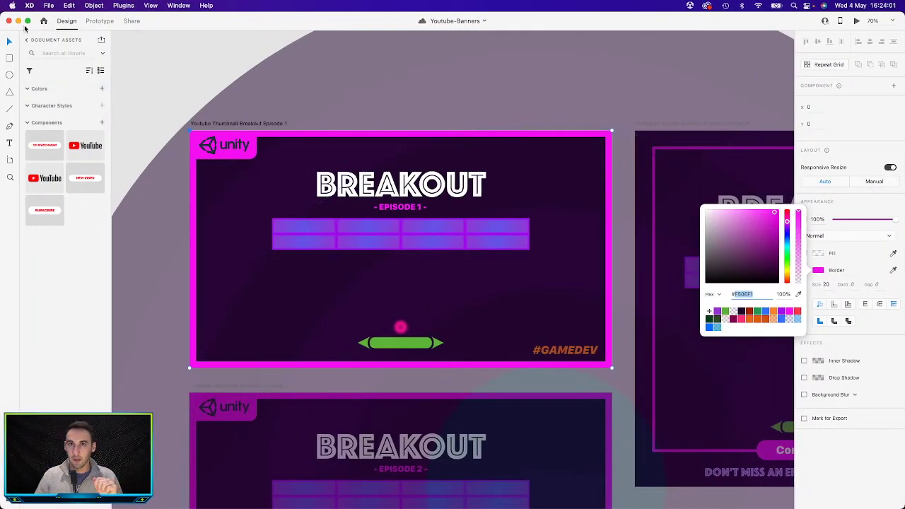
# Minimise Adobe XD and show the Downloads folder in Finder sorted by date modified
pyautogui.click(18, 20)
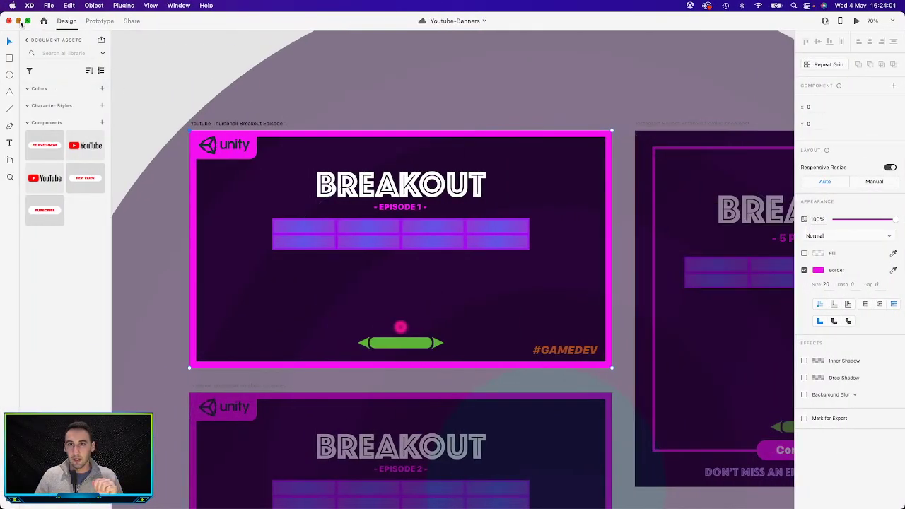
pyautogui.click(18, 20)
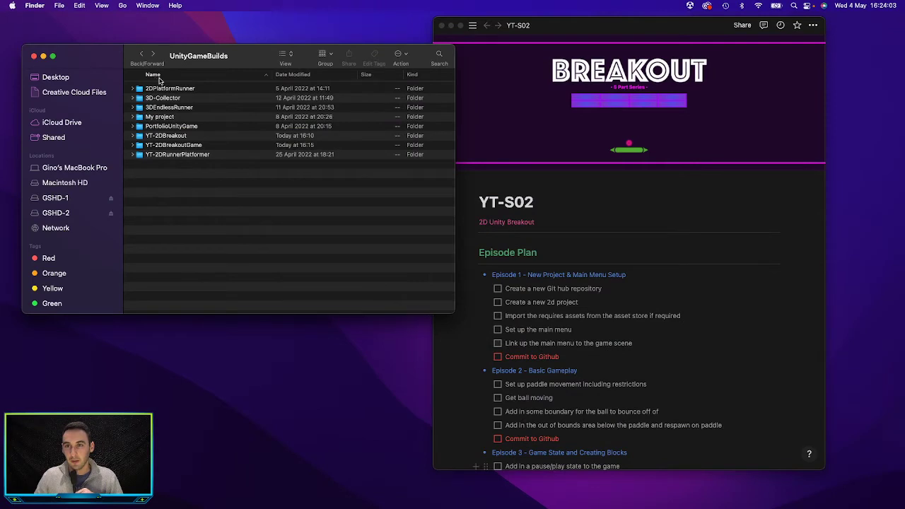
pyautogui.scroll(5, 85, 162)
pyautogui.click(70, 131)
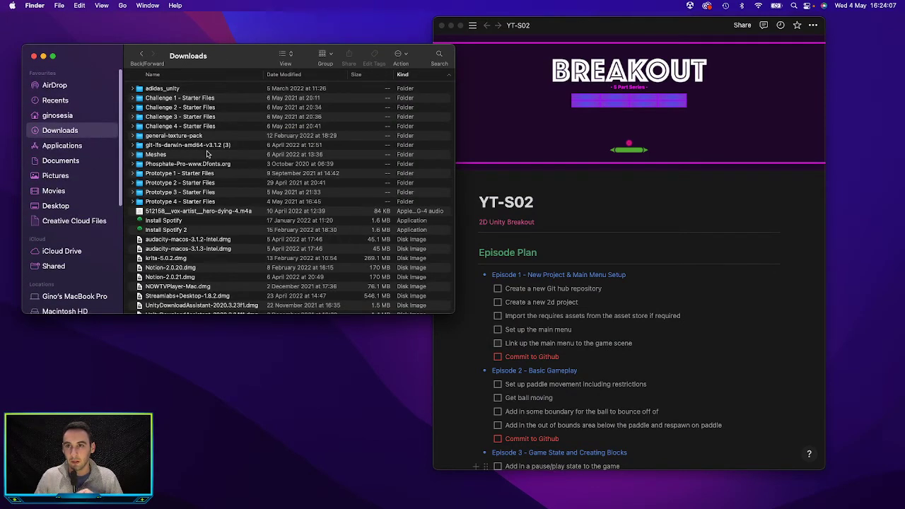
pyautogui.scroll(-3, 213, 128)
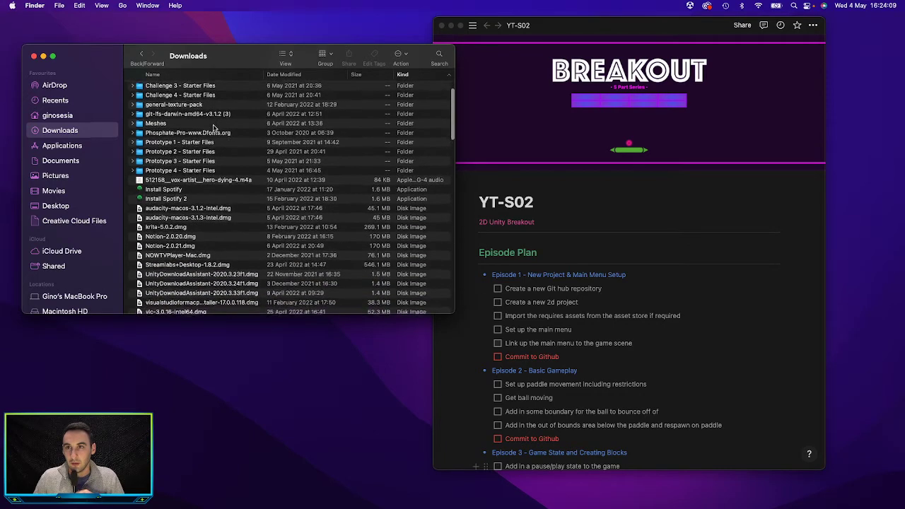
pyautogui.scroll(5, 226, 113)
pyautogui.click(294, 74)
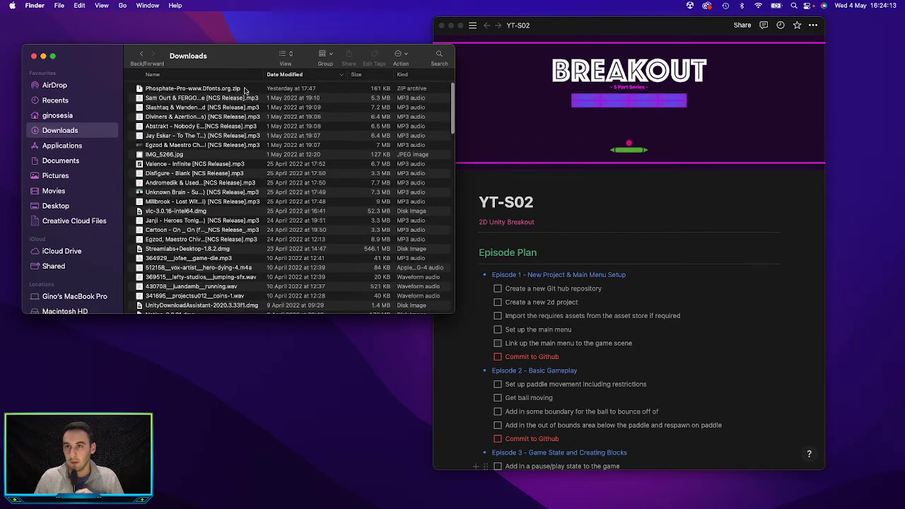
pyautogui.click(245, 90)
pyautogui.press('Down')
pyautogui.scroll(-1, 239, 90)
pyautogui.scroll(1, 237, 89)
pyautogui.click(233, 88)
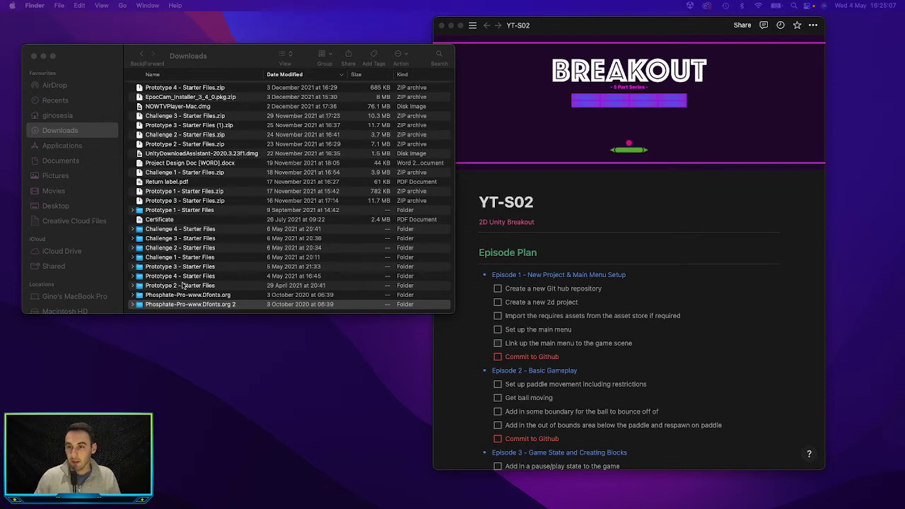
pyautogui.click(240, 298)
# Move the full-screen Unity editor onto the Desktop 2 space and bring its window to the front
pyautogui.hotkey('ctrl', 'Up')
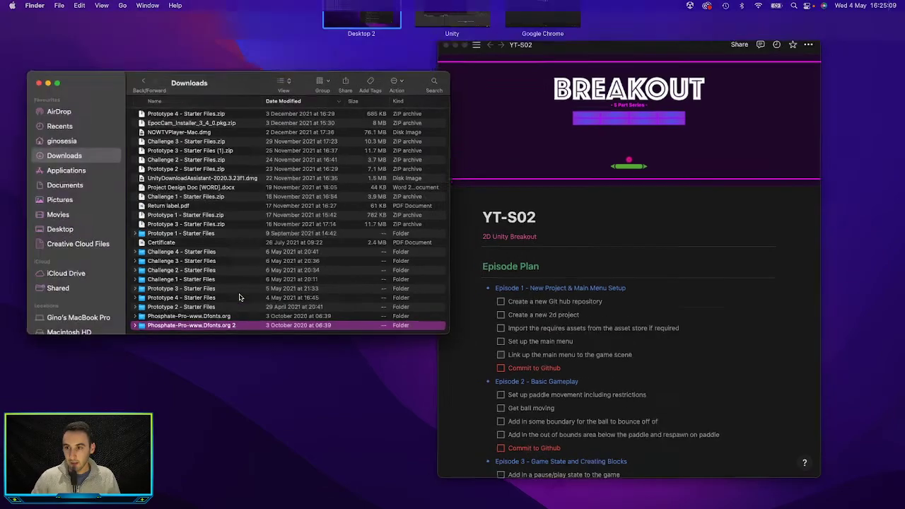
pyautogui.moveTo(447, 40); pyautogui.dragTo(486, 145)
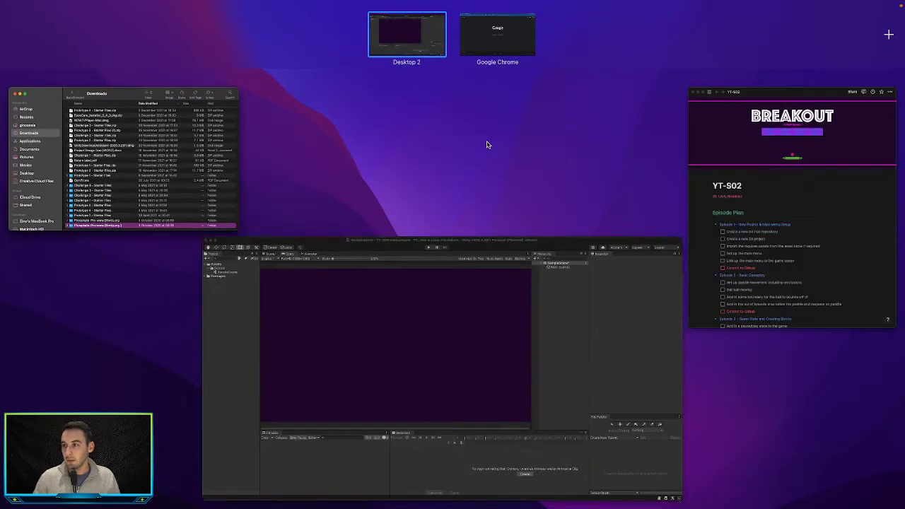
pyautogui.click(471, 318)
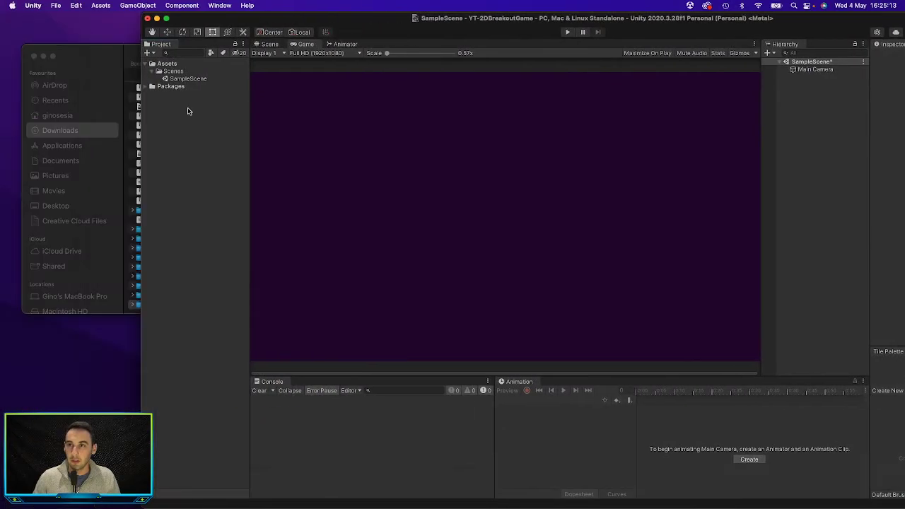
# Create a folder named Fonts inside the project's Assets folder
pyautogui.click(176, 63)
pyautogui.rightClick(178, 64)
pyautogui.moveTo(227, 70)
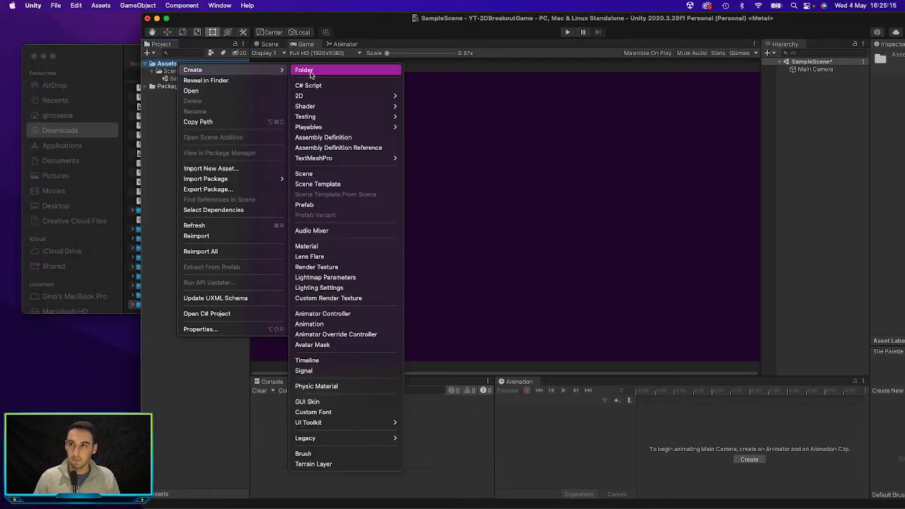
pyautogui.click(310, 71)
pyautogui.write('Fonts')
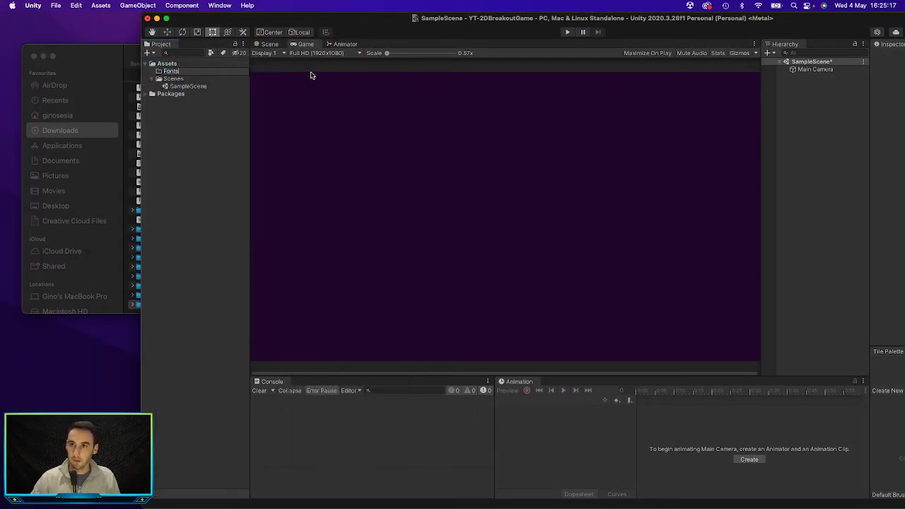
pyautogui.press('Return')
# Import the four Phosphate Pro .otf font files from the extracted Finder folder into the project's Fonts folder
pyautogui.moveTo(257, 19); pyautogui.dragTo(381, 20)
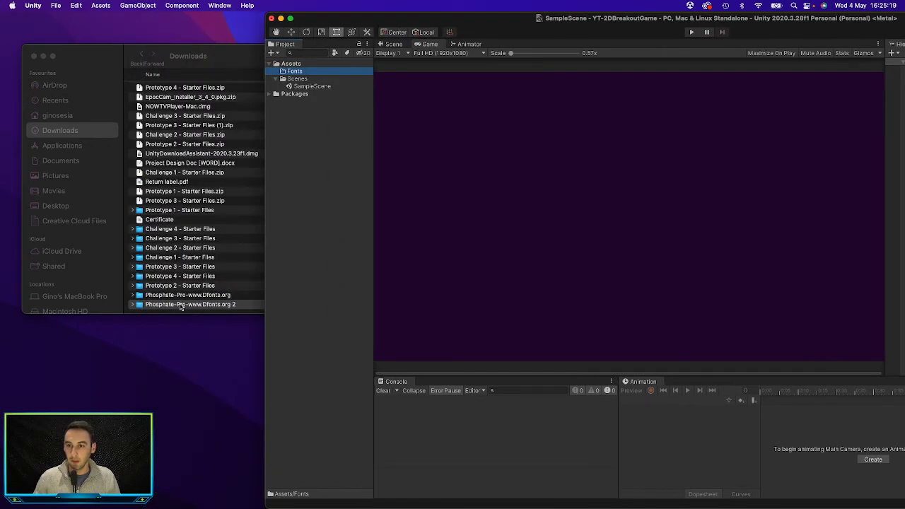
pyautogui.click(180, 304)
pyautogui.doubleClick(180, 305)
pyautogui.click(204, 118)
pyautogui.keyDown('shift'); pyautogui.click(211, 91); pyautogui.keyUp('shift')
pyautogui.moveTo(265, 65); pyautogui.dragTo(263, 311)
pyautogui.moveTo(213, 338); pyautogui.dragTo(295, 71)
# Collapse the Fonts and Scenes folders in the project and close the Finder window
pyautogui.click(292, 79)
pyautogui.keyDown('shift'); pyautogui.click(301, 103); pyautogui.keyUp('shift')
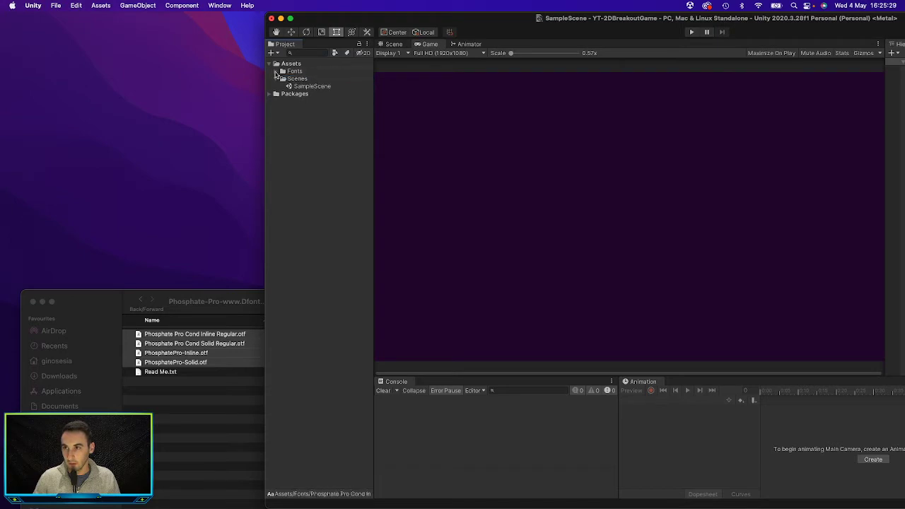
pyautogui.click(276, 78)
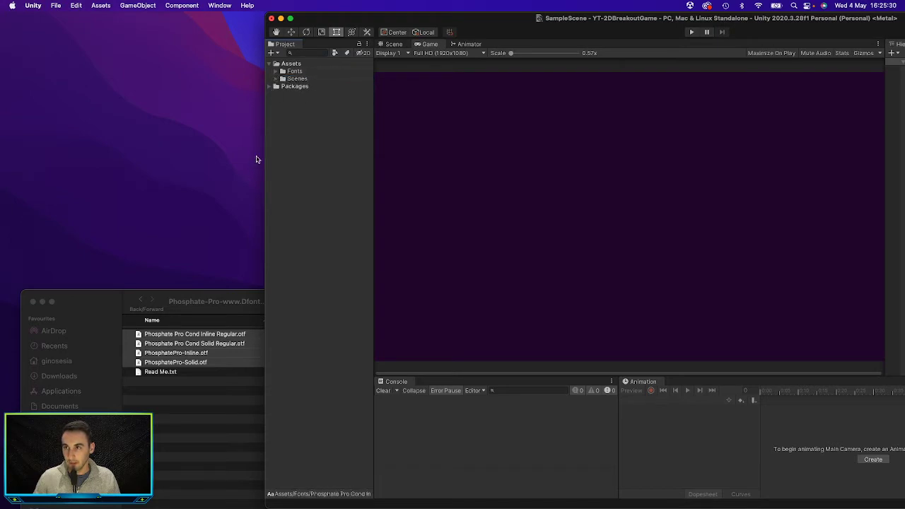
pyautogui.click(33, 303)
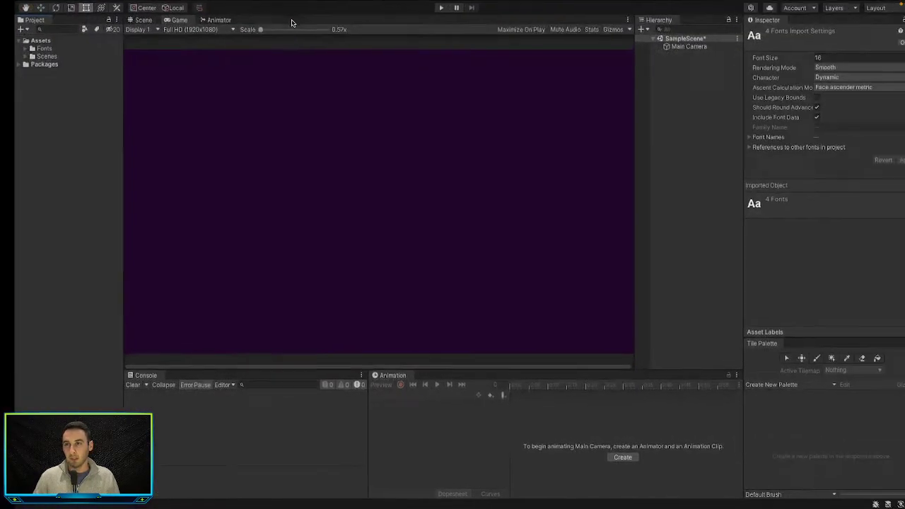
# Create a folder named Scripts inside the project's Assets folder
pyautogui.rightClick(27, 55)
pyautogui.rightClick(32, 39)
pyautogui.moveTo(51, 43)
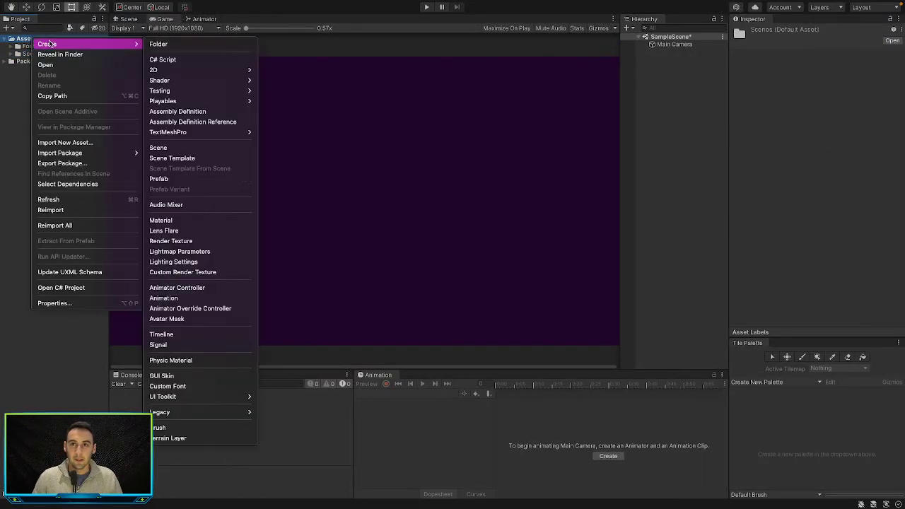
pyautogui.click(163, 43)
pyautogui.write('Scrip')
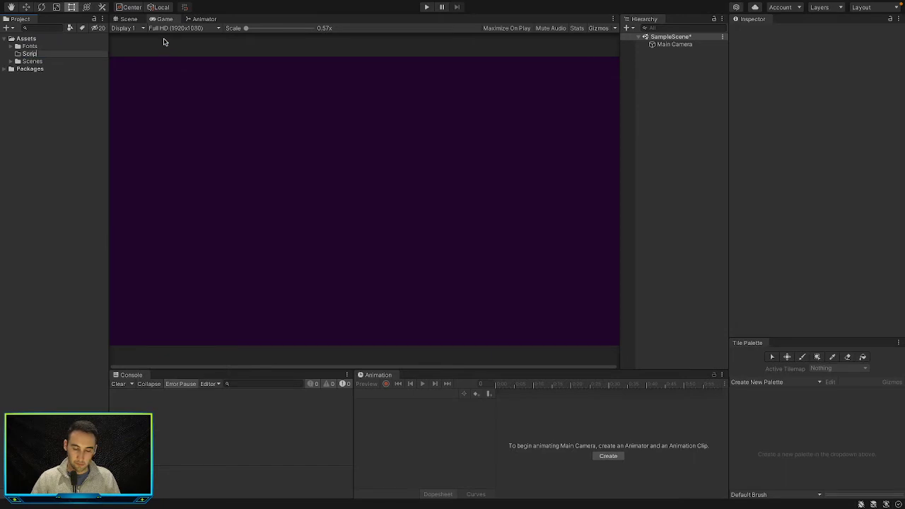
pyautogui.press('Return')
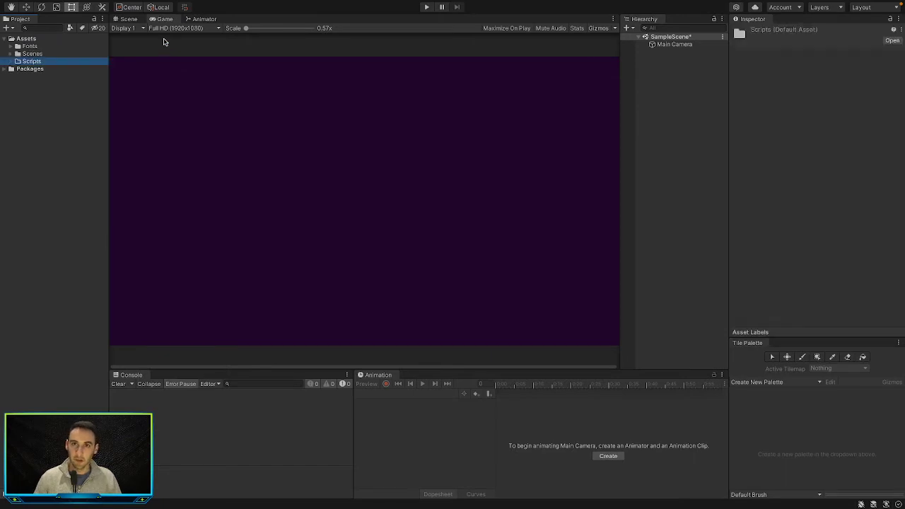
# Create a C# script named GameManager in the Scripts folder
pyautogui.rightClick(42, 62)
pyautogui.moveTo(56, 69)
pyautogui.click(170, 85)
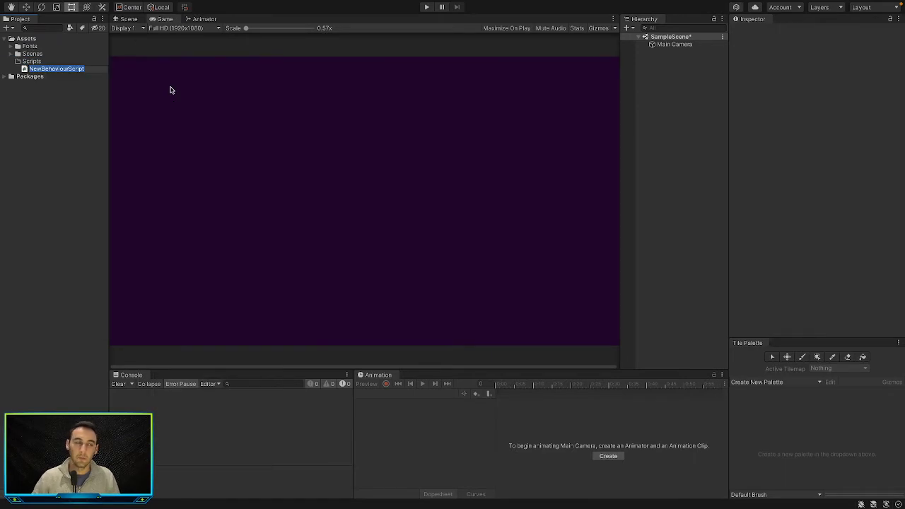
pyautogui.write('GameManager')
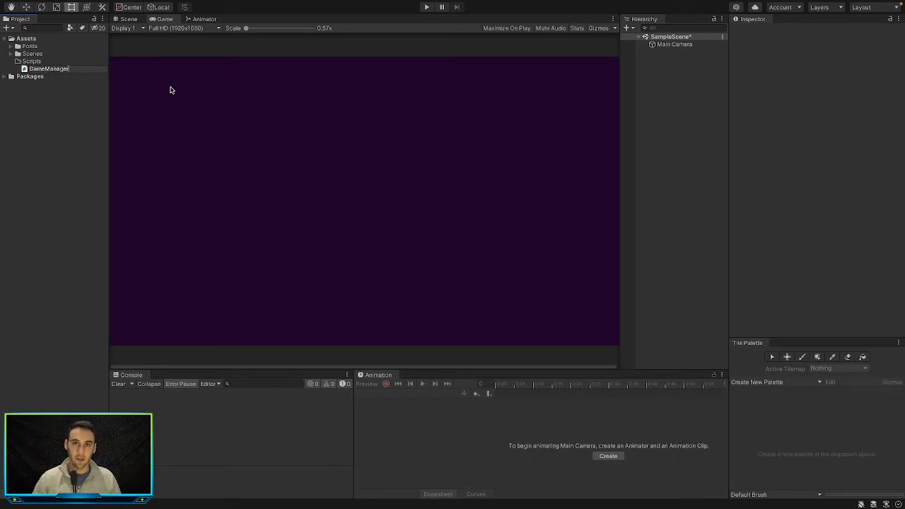
pyautogui.press('Return')
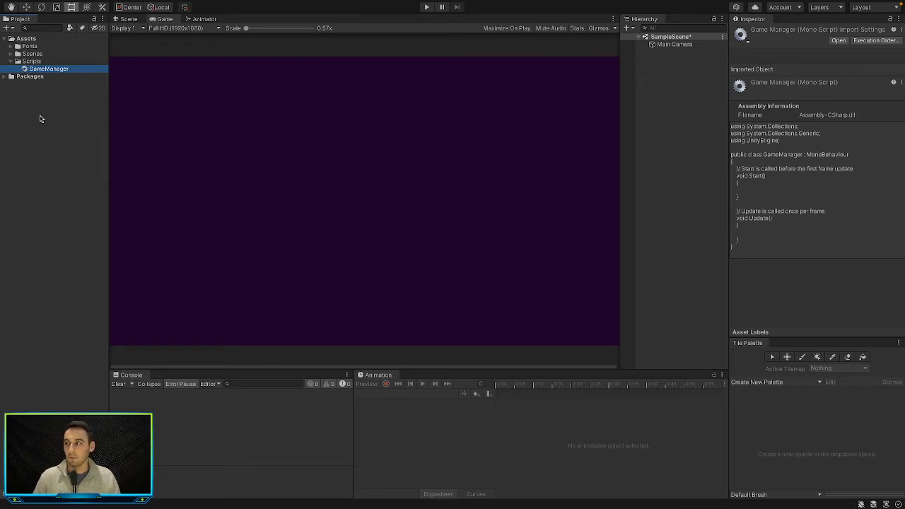
# Collapse the Scripts folder in the project and select the Main Camera in the scene hierarchy
pyautogui.click(22, 63)
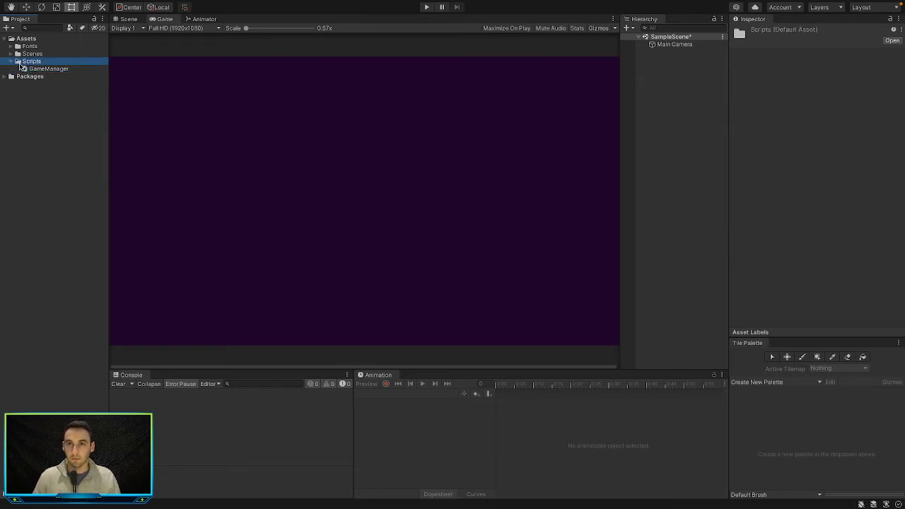
pyautogui.click(40, 68)
pyautogui.rightClick(40, 70)
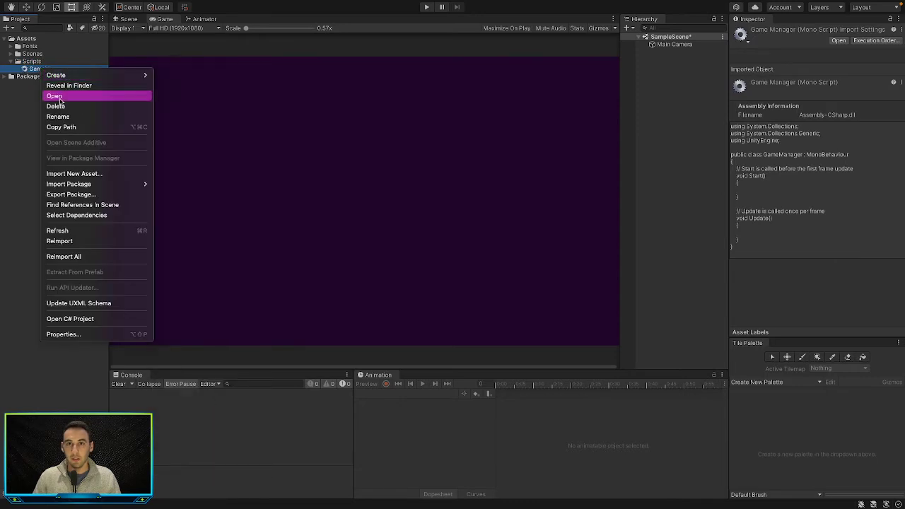
pyautogui.click(63, 96)
pyautogui.click(38, 56)
pyautogui.click(11, 61)
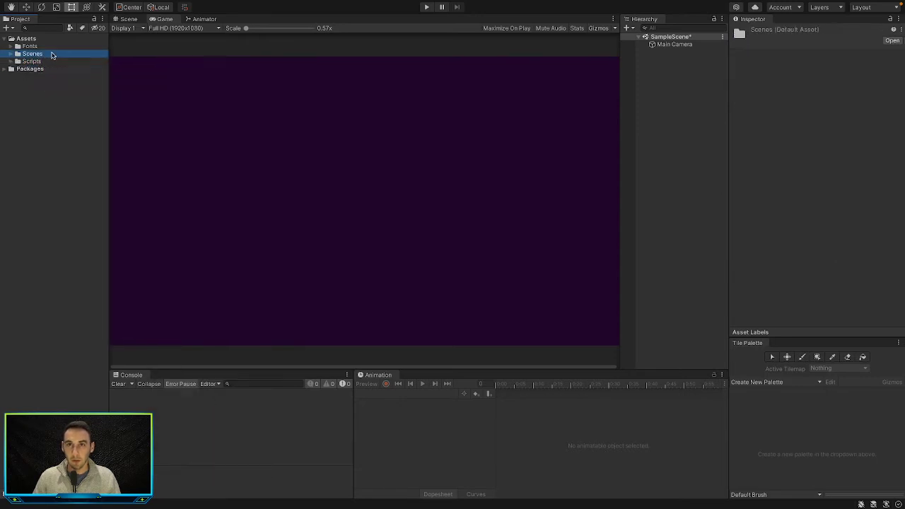
pyautogui.click(66, 56)
pyautogui.click(670, 44)
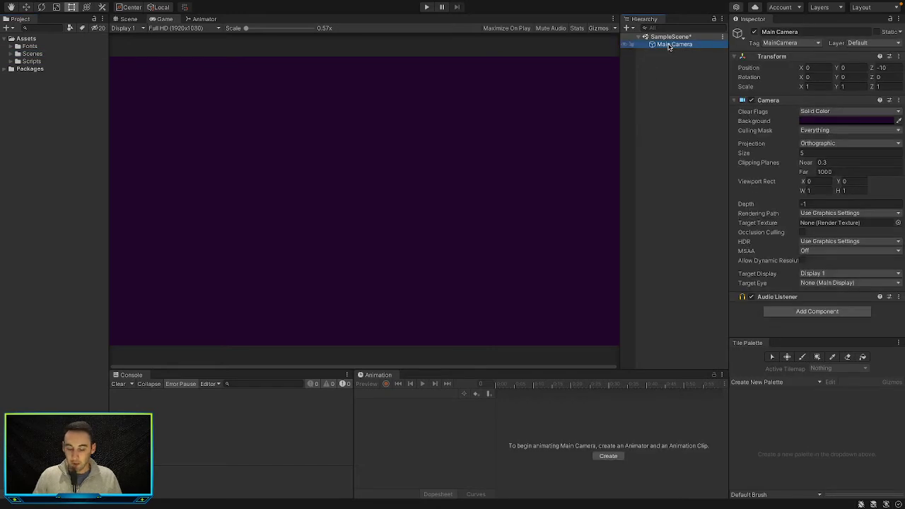
pyautogui.rightClick(670, 45)
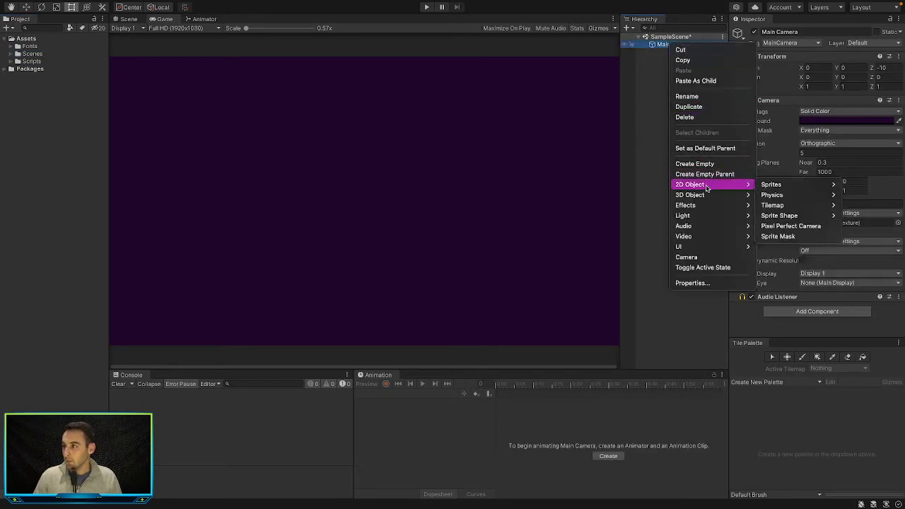
pyautogui.press('Escape')
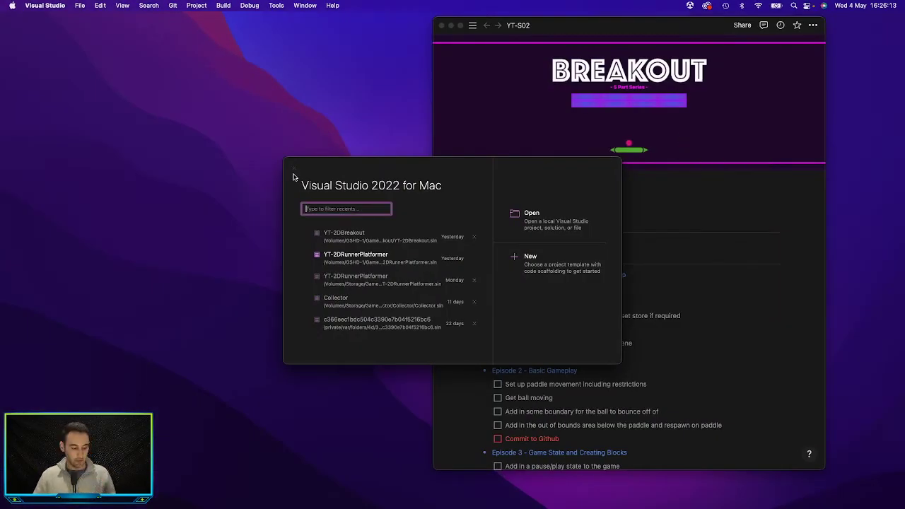
# Make the Visual Studio window full screen and move its desktop space between Unity and Google Chrome
pyautogui.hotkey('ctrl', 'Right')
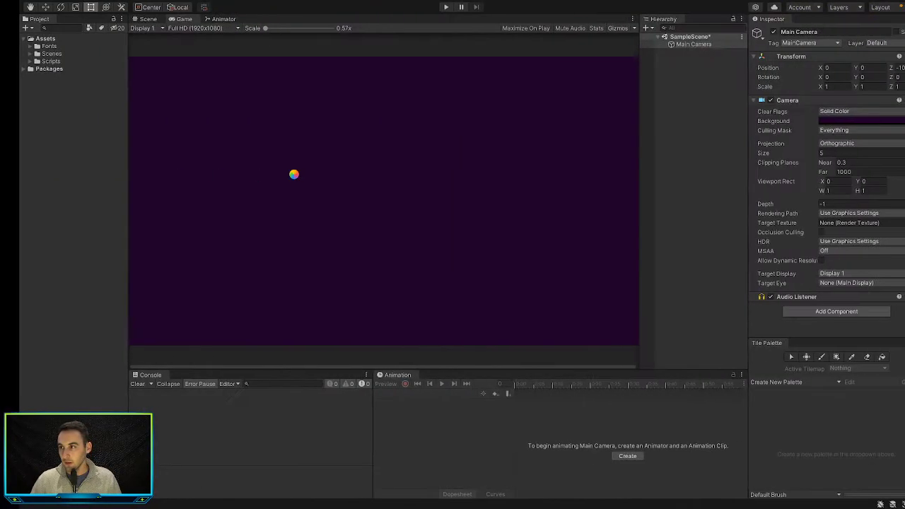
pyautogui.hotkey('ctrl', 'Up')
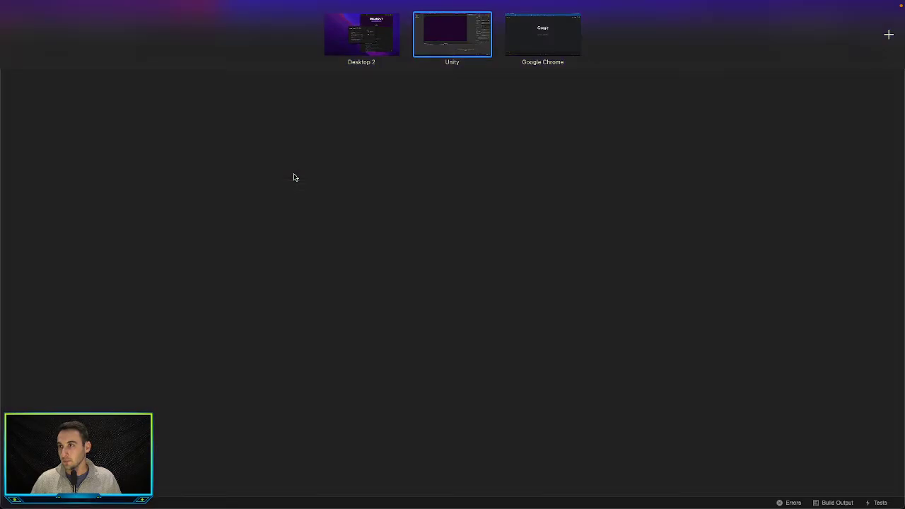
pyautogui.hotkey('ctrl', 'Up')
pyautogui.hotkey('ctrl', 'Left')
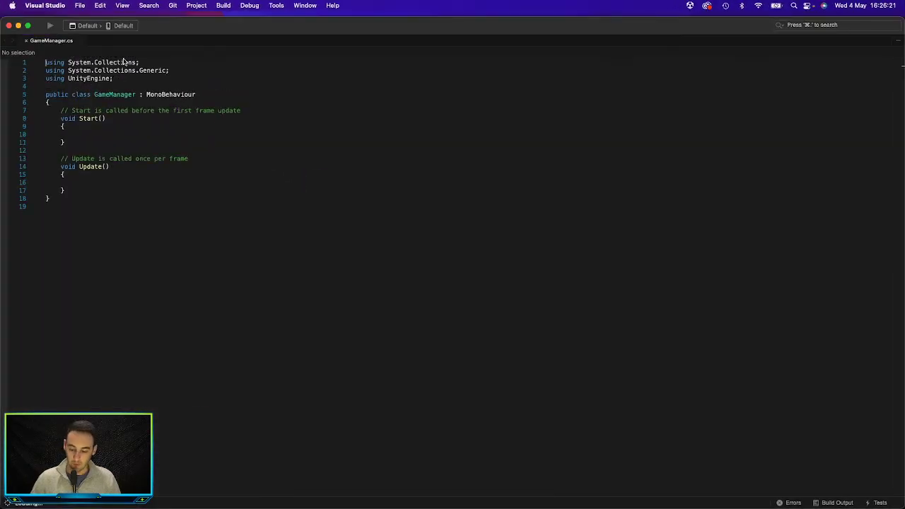
pyautogui.click(27, 26)
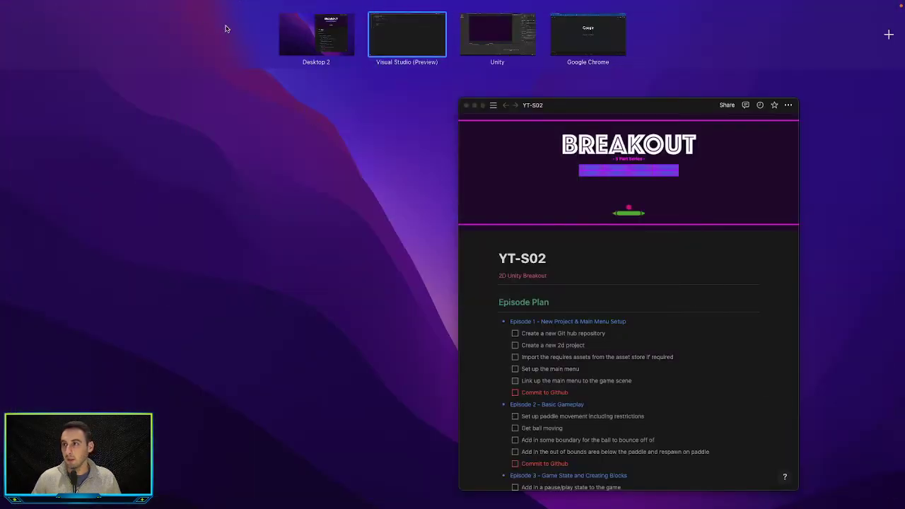
pyautogui.moveTo(382, 37); pyautogui.dragTo(477, 42)
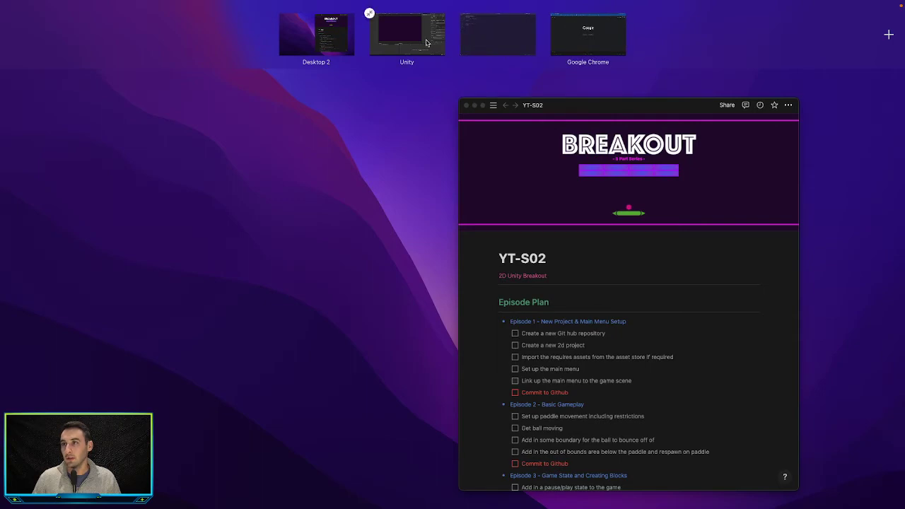
pyautogui.click(434, 43)
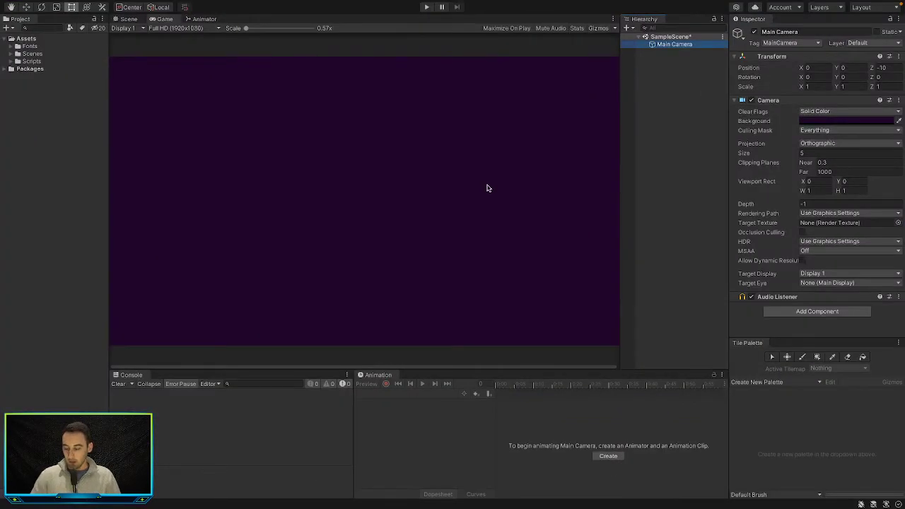
# Switch to the Notion episode plan and tick off the first four Episode 1 tasks, through "Set up the main menu"
pyautogui.hotkey('ctrl', 'Left')
pyautogui.moveTo(561, 25); pyautogui.dragTo(487, 26)
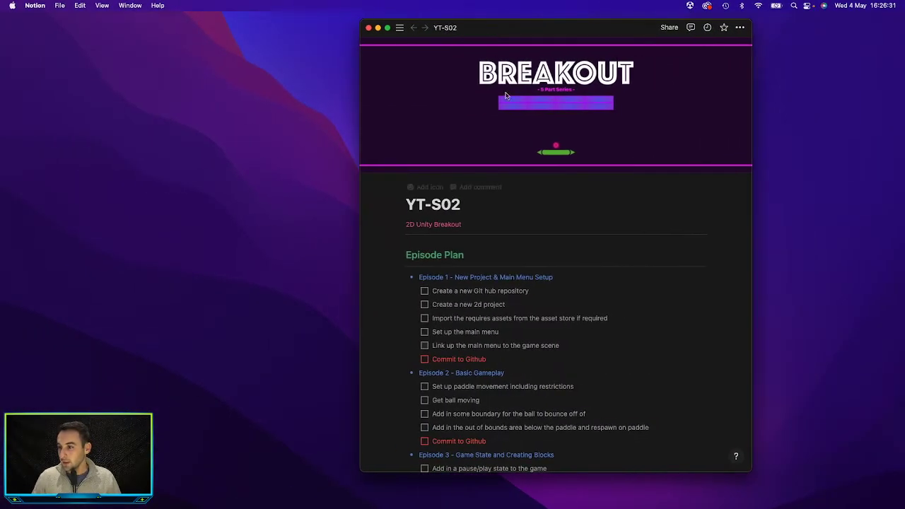
pyautogui.click(424, 291)
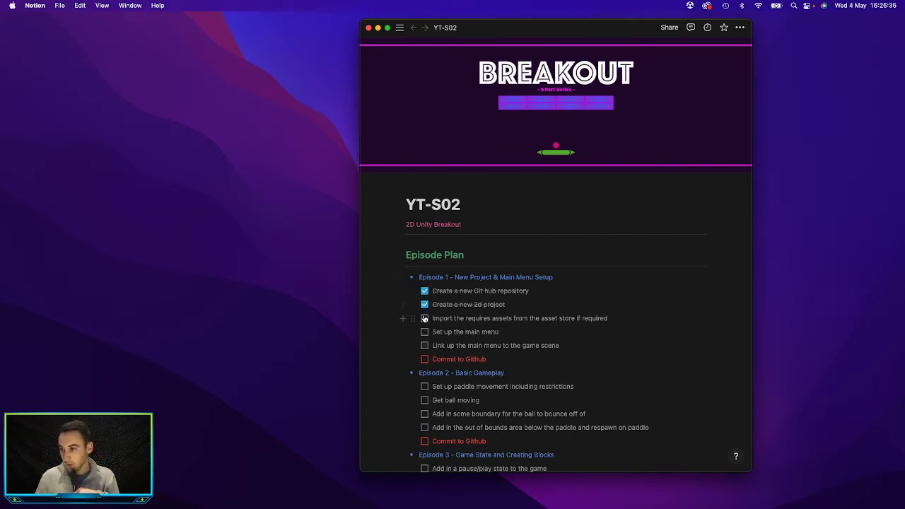
pyautogui.click(424, 318)
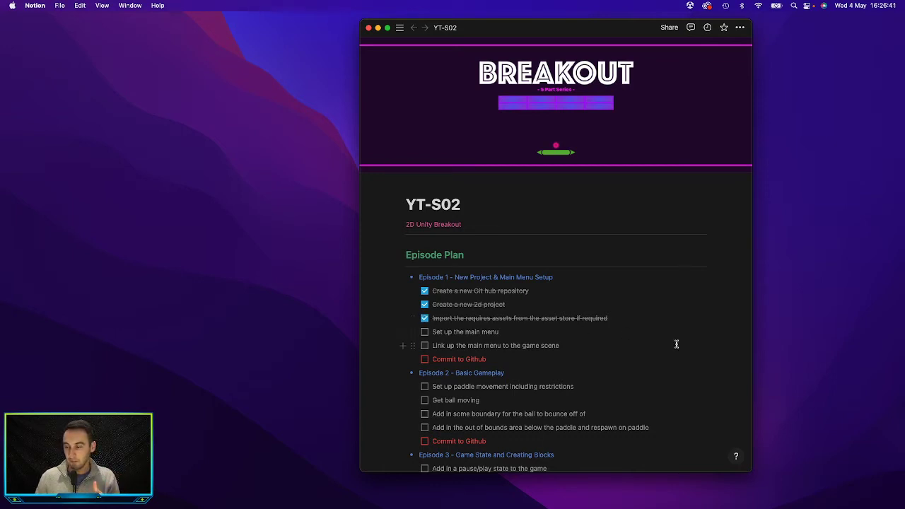
pyautogui.click(425, 332)
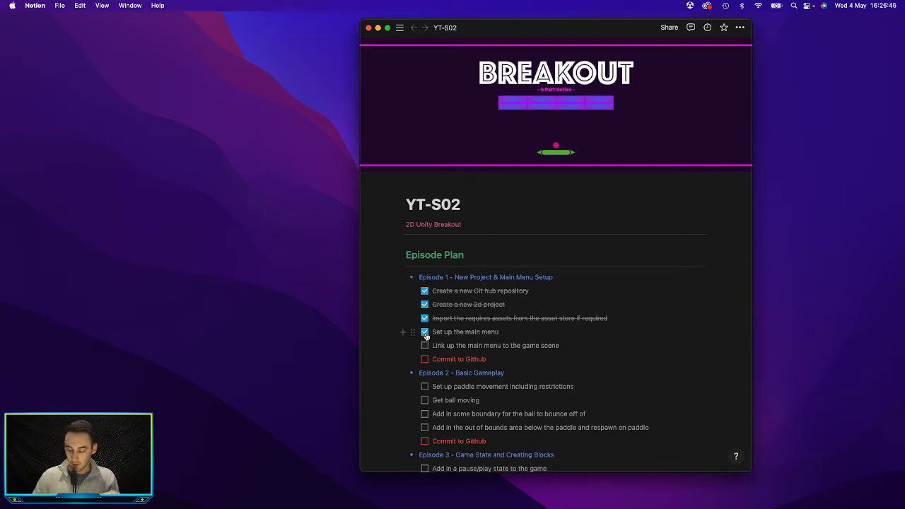
# Switch to Unity and add a UI Text object with its own canvas to SampleScene
pyautogui.hotkey('ctrl', 'Right')
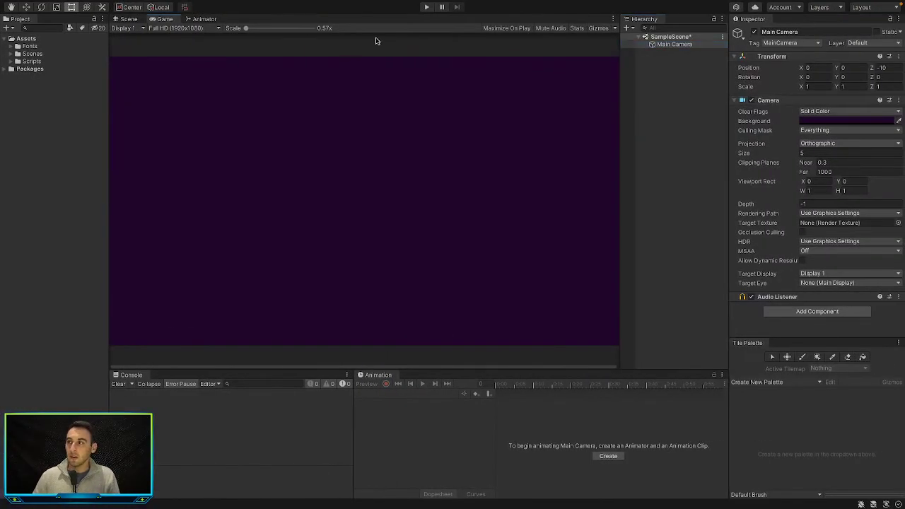
pyautogui.click(685, 54)
pyautogui.rightClick(683, 49)
pyautogui.click(667, 61)
pyautogui.rightClick(668, 61)
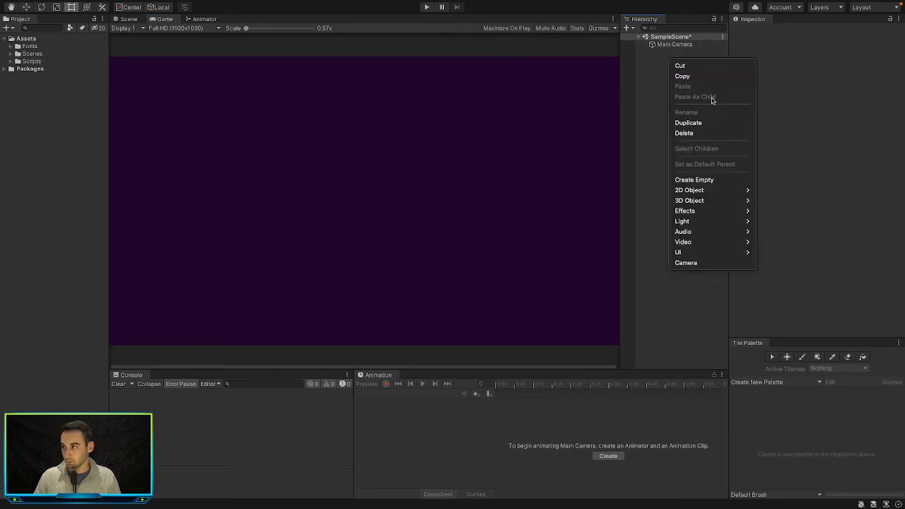
pyautogui.moveTo(711, 252)
pyautogui.click(329, 150)
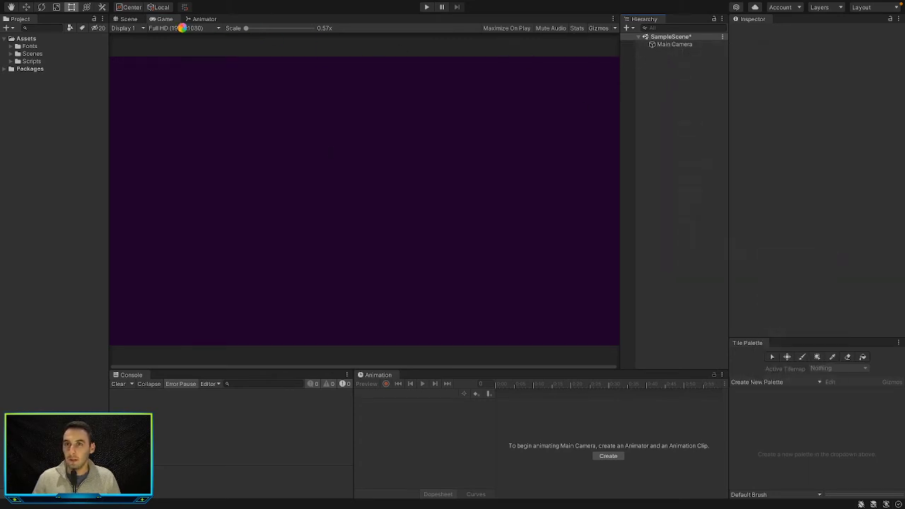
# Enlarge the text box to about 877 by 194 and place it centred in the canvas's upper part at Y 341
pyautogui.click(131, 20)
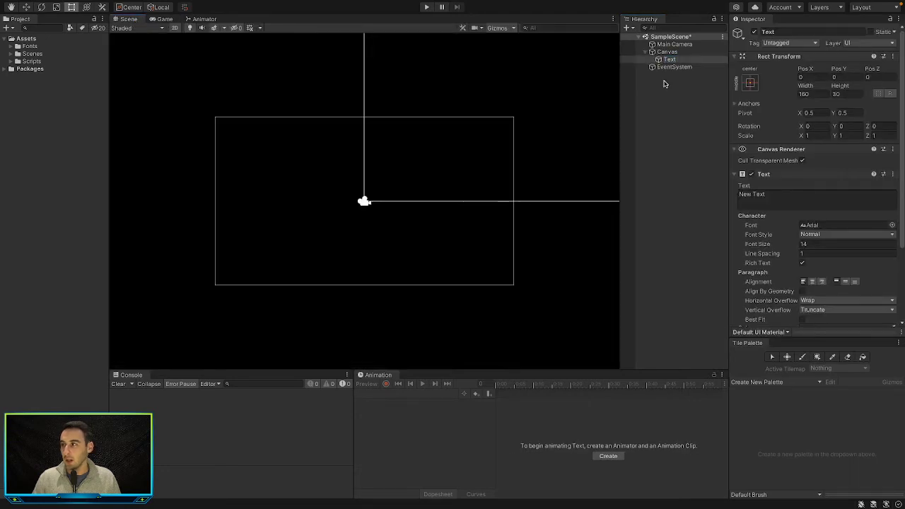
pyautogui.doubleClick(679, 60)
pyautogui.scroll(-8, 333, 225)
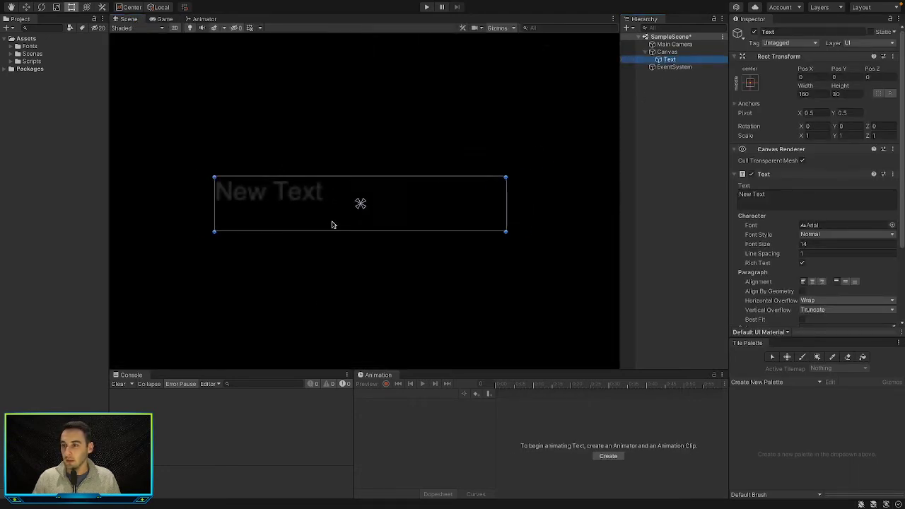
pyautogui.scroll(-3, 336, 220)
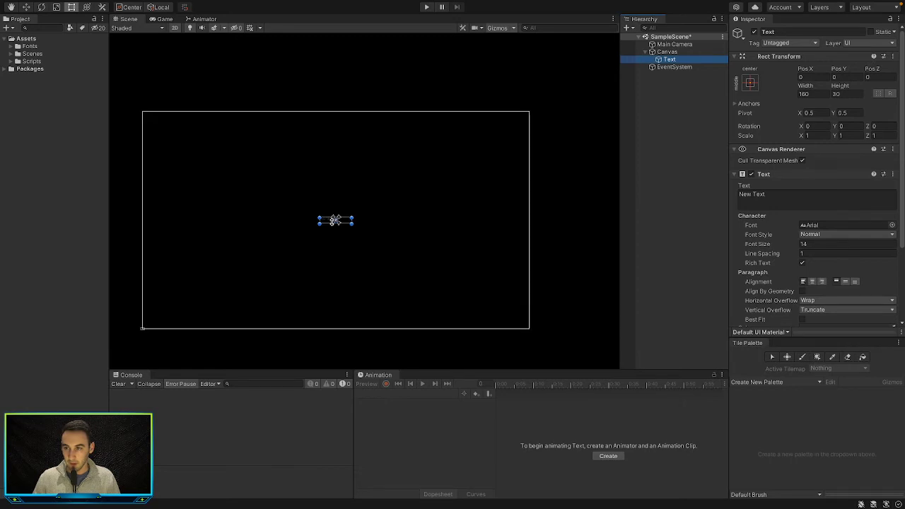
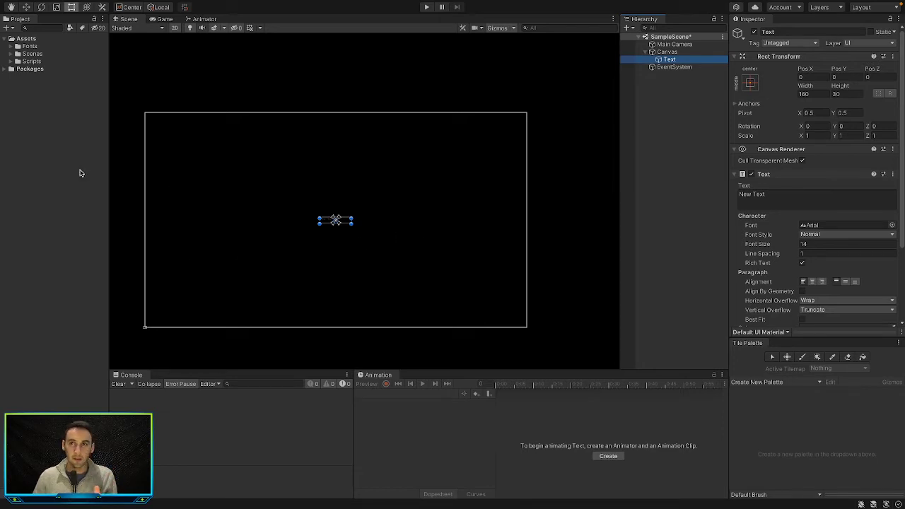
pyautogui.click(164, 19)
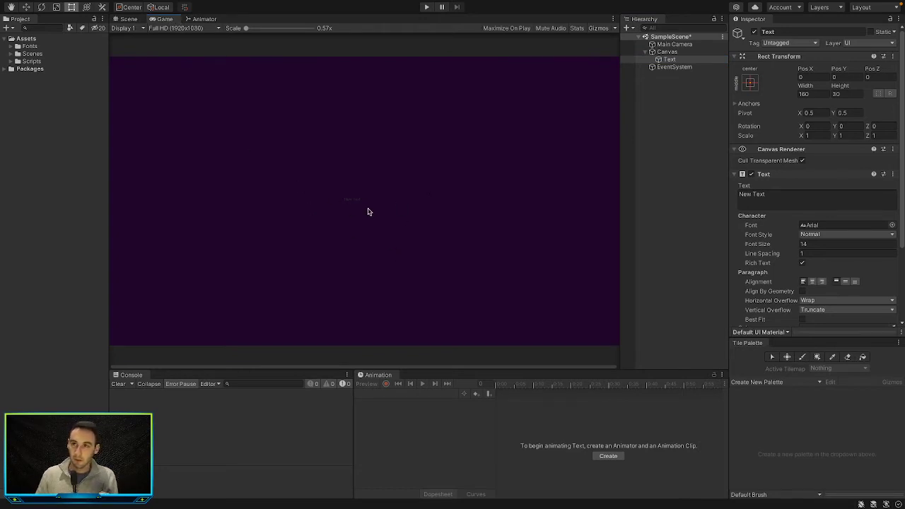
pyautogui.click(128, 20)
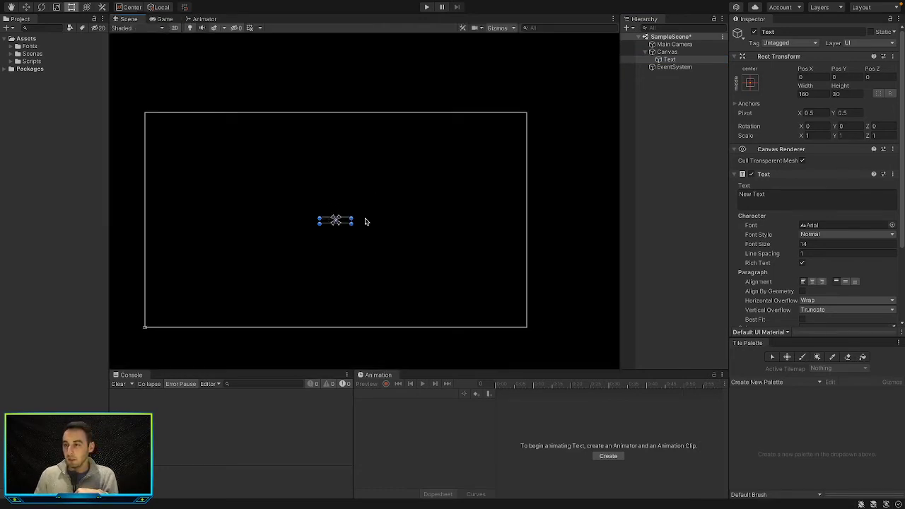
pyautogui.moveTo(351, 219); pyautogui.dragTo(494, 186)
pyautogui.moveTo(428, 201); pyautogui.dragTo(360, 148)
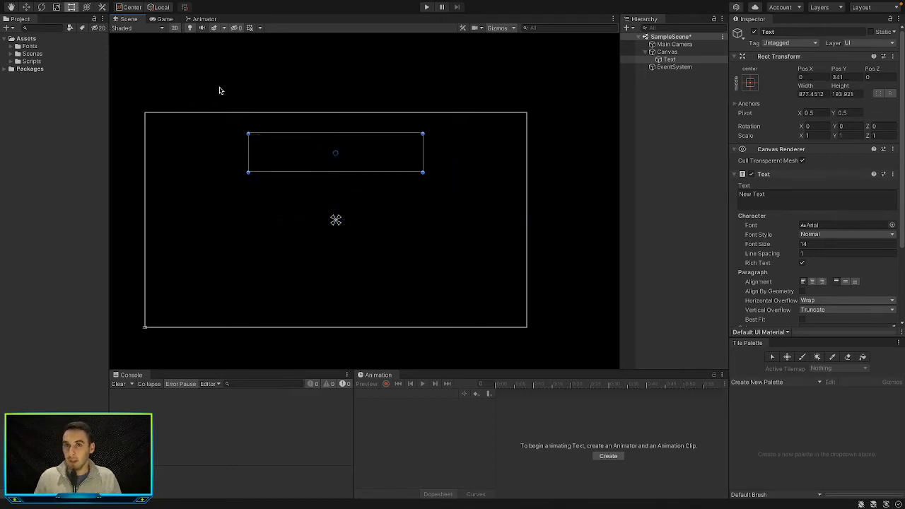
# Format the text with the Phosphate Pro Cond Inline font at size 80, centred horizontally and vertically
pyautogui.click(11, 47)
pyautogui.moveTo(49, 54); pyautogui.dragTo(828, 228)
pyautogui.click(818, 243)
pyautogui.write('50')
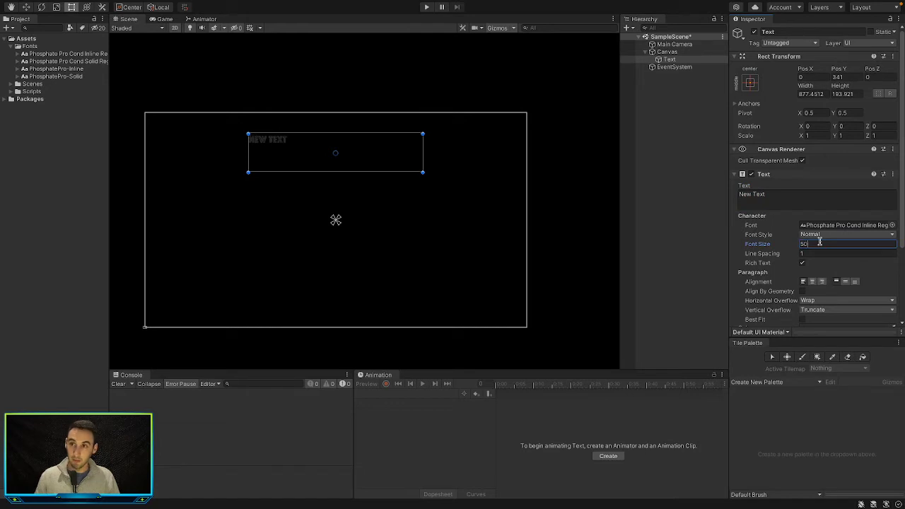
pyautogui.press('BackSpace')
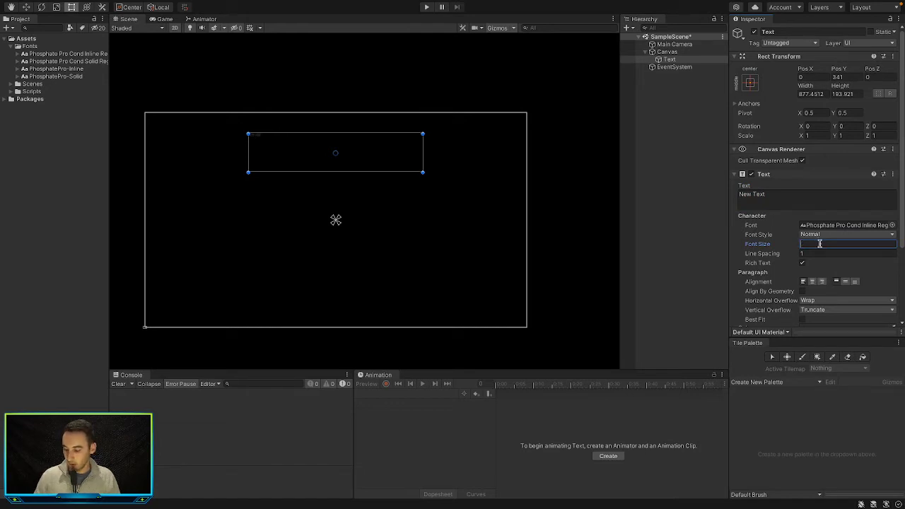
pyautogui.write('80')
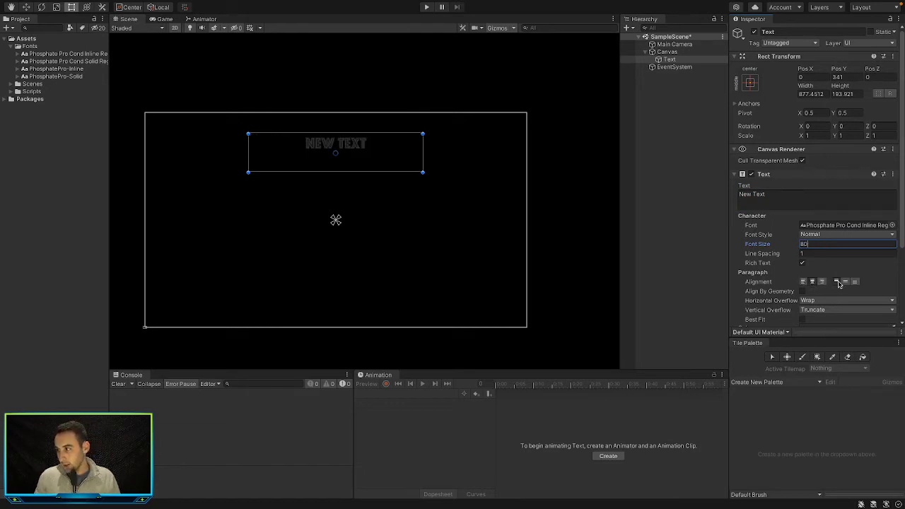
pyautogui.click(845, 282)
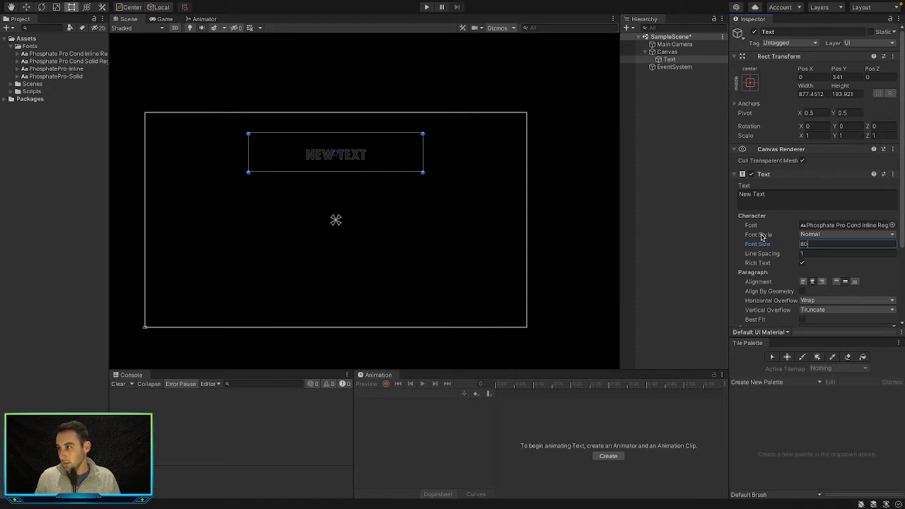
# Change the text content to "Breakout" and set its font size to 180
pyautogui.click(794, 201)
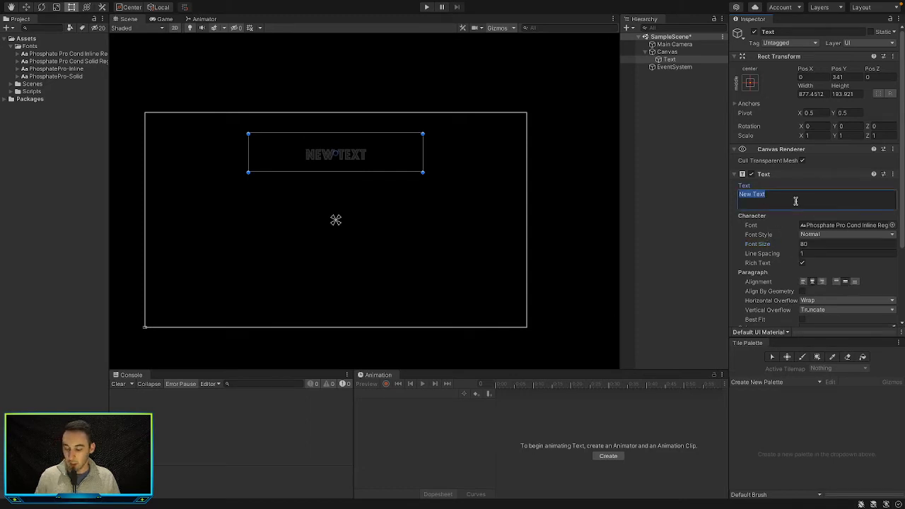
pyautogui.write('B')
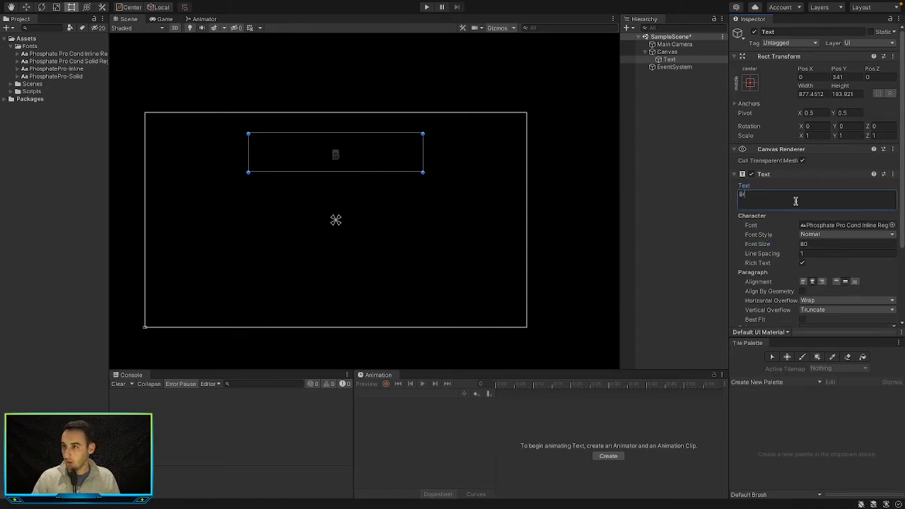
pyautogui.write('reakout')
pyautogui.click(827, 244)
pyautogui.write('113')
pyautogui.moveTo(845, 247); pyautogui.dragTo(847, 247)
pyautogui.write('18')
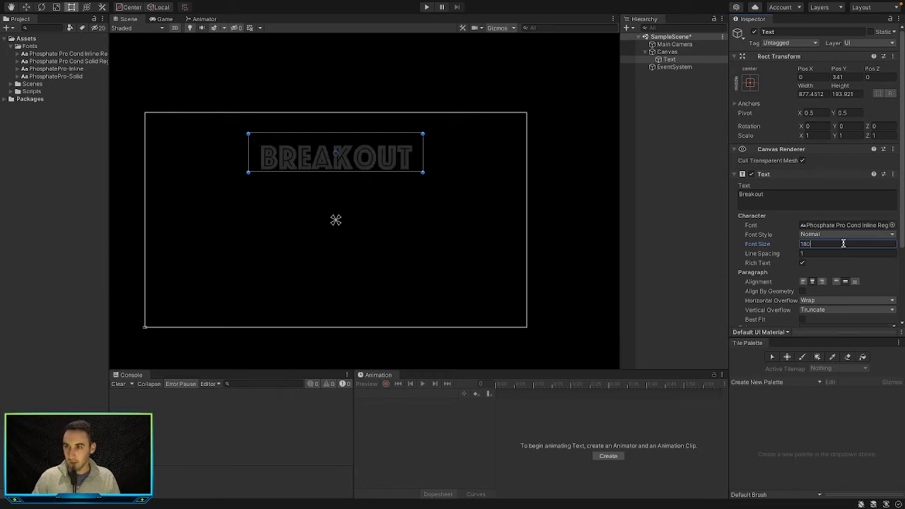
# Move the Breakout title up to Y 379 and check it in the Game view
pyautogui.moveTo(341, 147); pyautogui.dragTo(345, 150)
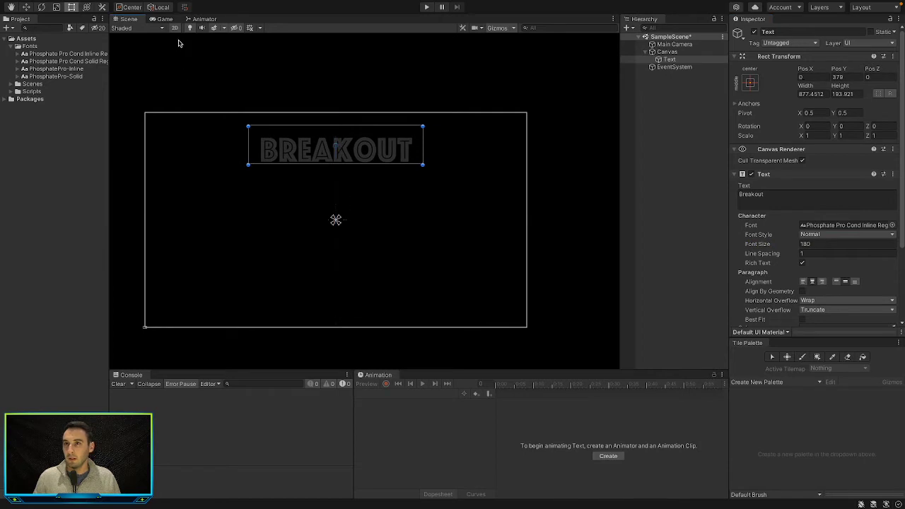
pyautogui.click(166, 20)
pyautogui.click(137, 19)
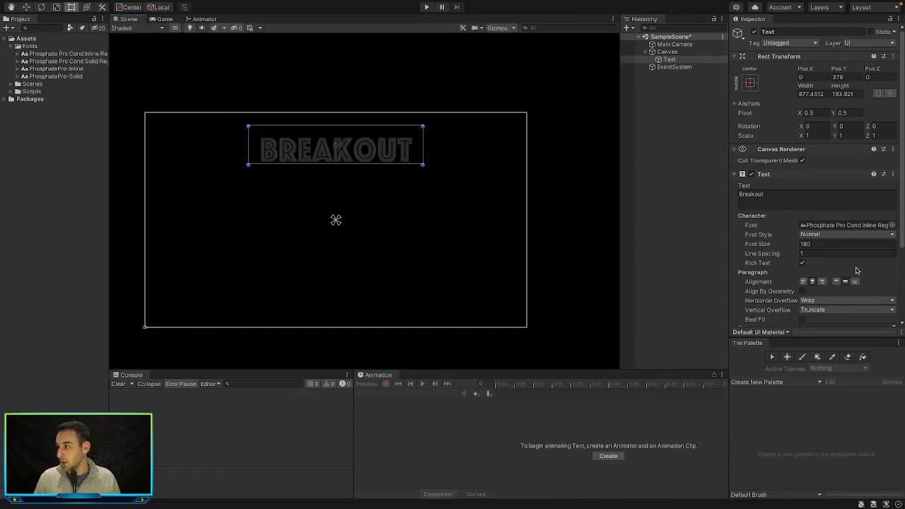
# Set the Breakout title's color to white and preview it in the Game view
pyautogui.scroll(-3, 837, 315)
pyautogui.click(835, 228)
pyautogui.moveTo(864, 299); pyautogui.dragTo(722, 254)
pyautogui.click(166, 20)
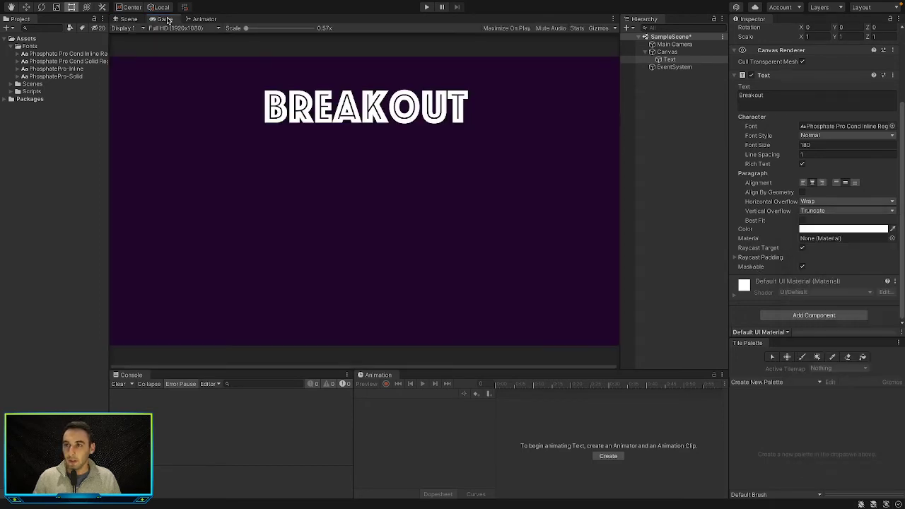
# Duplicate the Breakout title in the scene and place the copy directly below the original, centred on the canvas
pyautogui.click(128, 20)
pyautogui.hotkey('ctrl', 'd')
pyautogui.moveTo(385, 157); pyautogui.dragTo(372, 207)
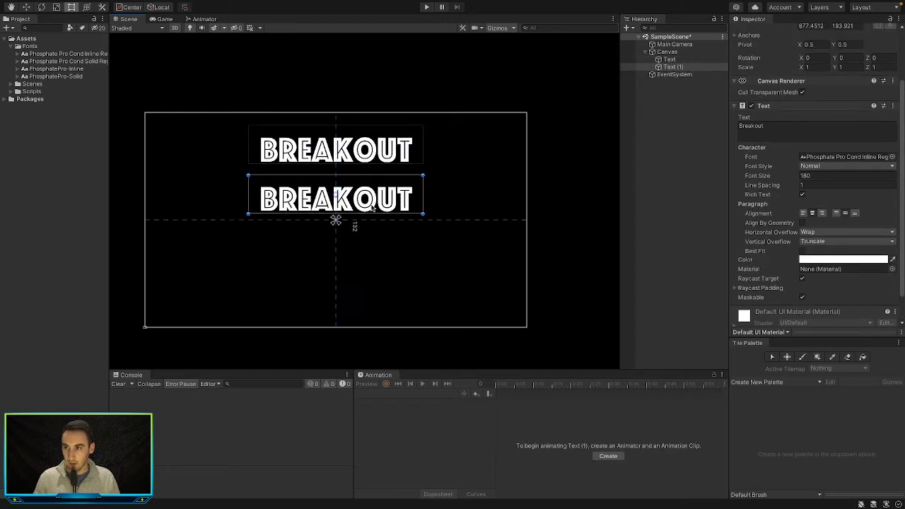
# Set the duplicated Breakout title's color to magenta F50EF1 with alpha 100 and preview it in the Game view
pyautogui.click(870, 262)
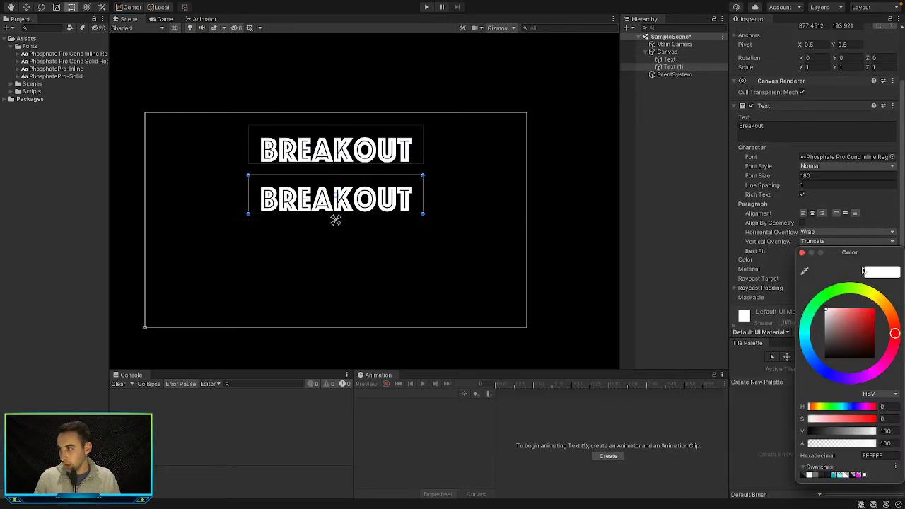
pyautogui.click(858, 474)
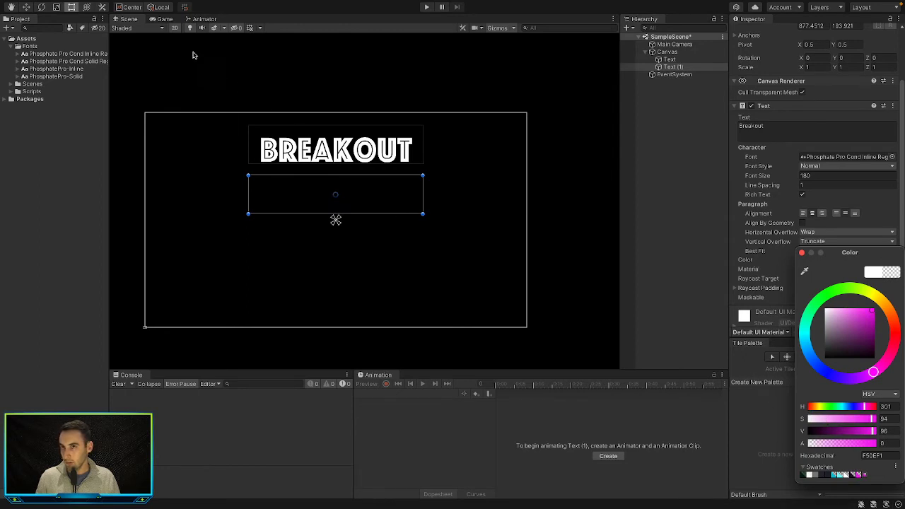
pyautogui.click(165, 20)
pyautogui.click(129, 20)
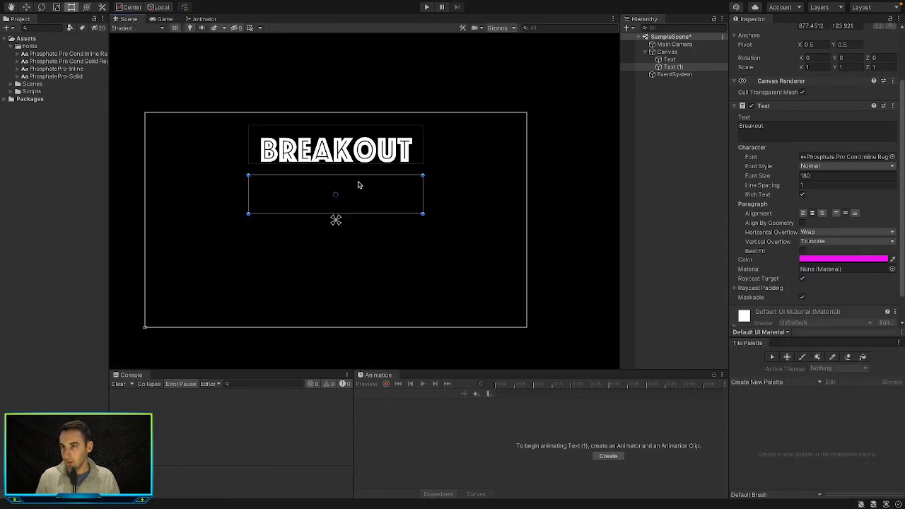
pyautogui.click(832, 261)
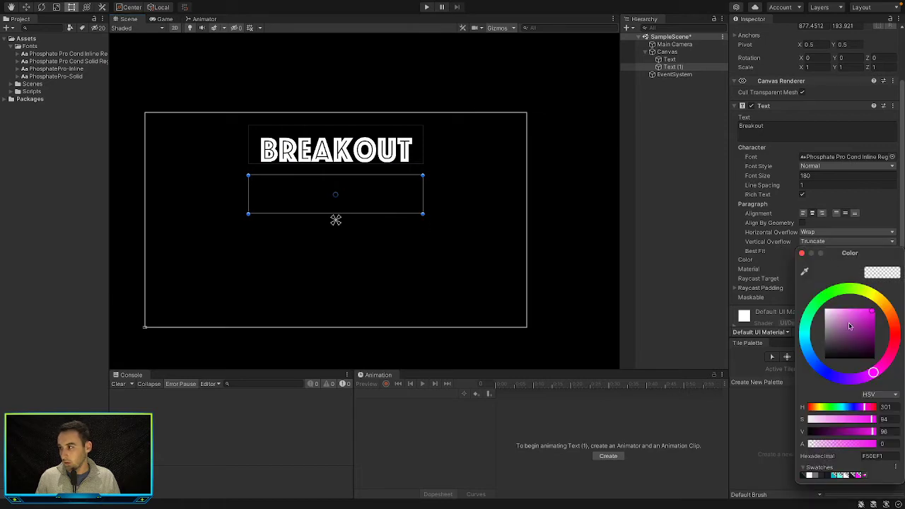
pyautogui.moveTo(839, 445); pyautogui.dragTo(904, 444)
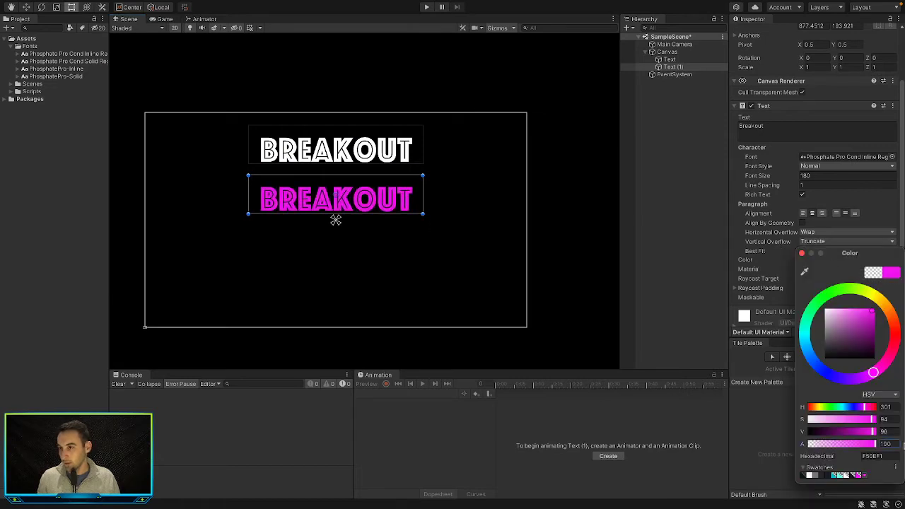
pyautogui.click(159, 20)
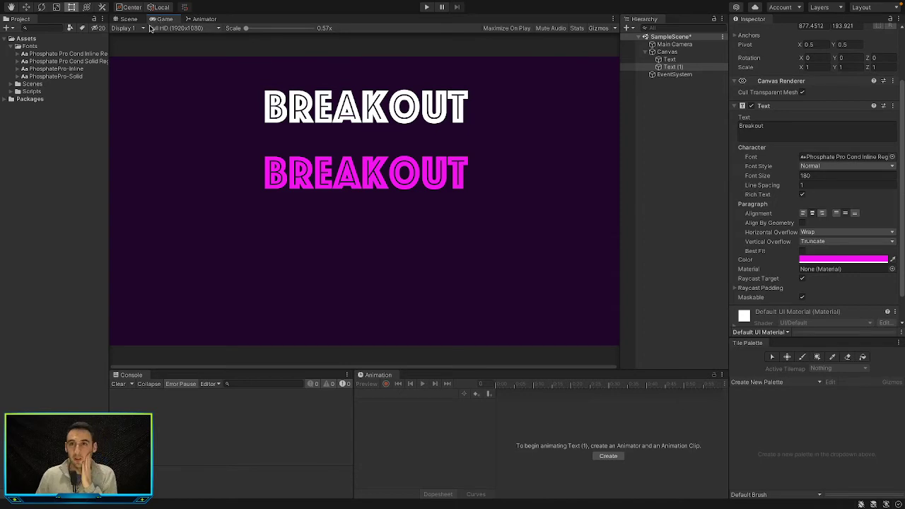
pyautogui.click(137, 20)
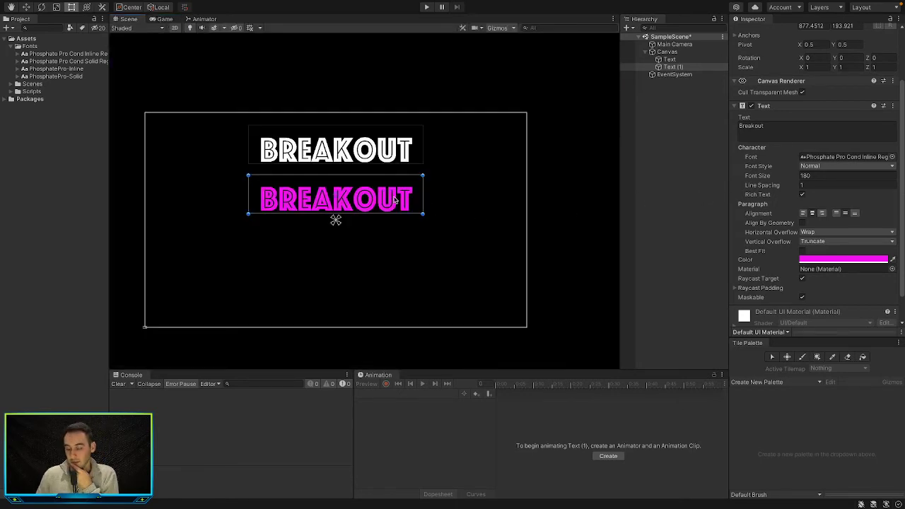
# Delete the duplicated magenta Breakout title from the canvas
pyautogui.click(457, 252)
pyautogui.click(373, 198)
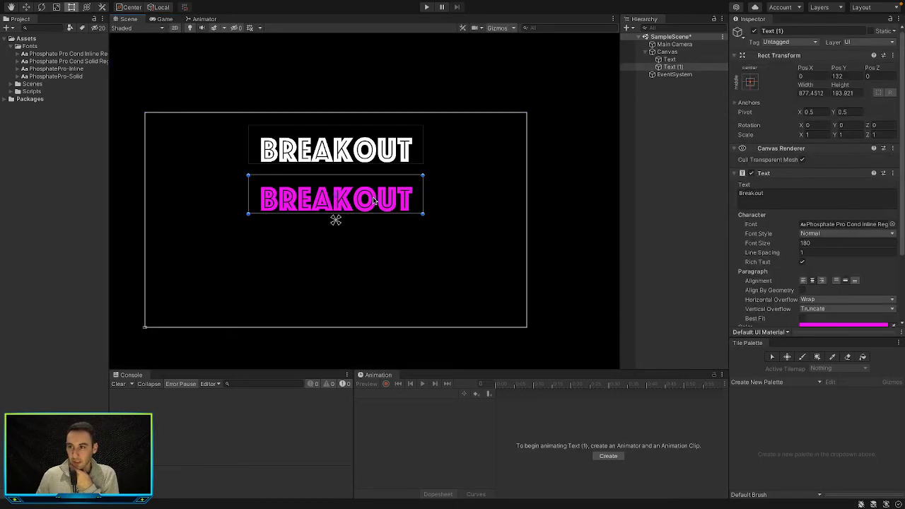
pyautogui.rightClick(691, 68)
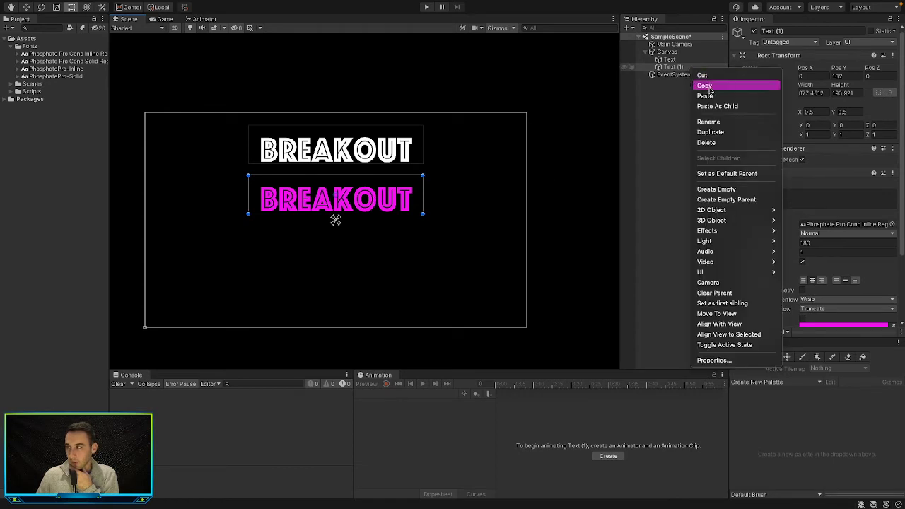
pyautogui.click(719, 143)
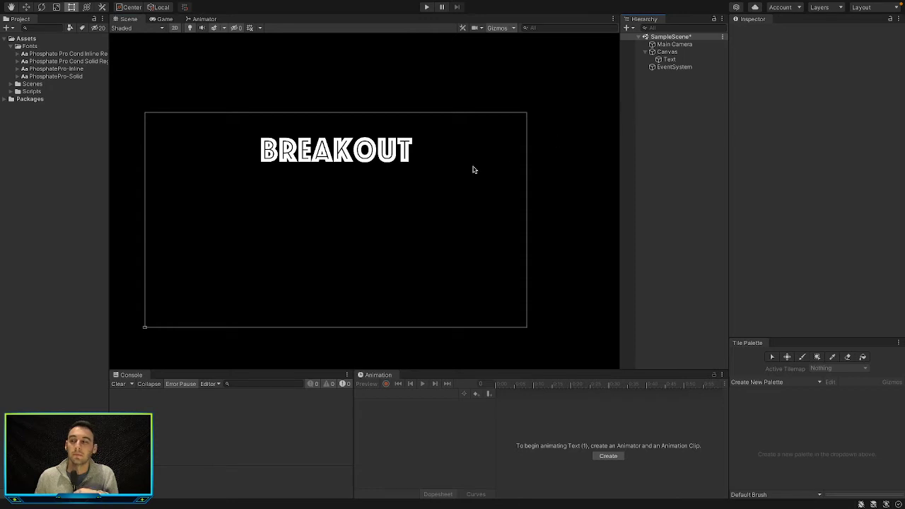
# Add a UI Button to the canvas and enlarge it to about 633 by 94, centred horizontally below the title
pyautogui.click(669, 59)
pyautogui.rightClick(670, 59)
pyautogui.click(675, 56)
pyautogui.rightClick(674, 54)
pyautogui.moveTo(707, 193)
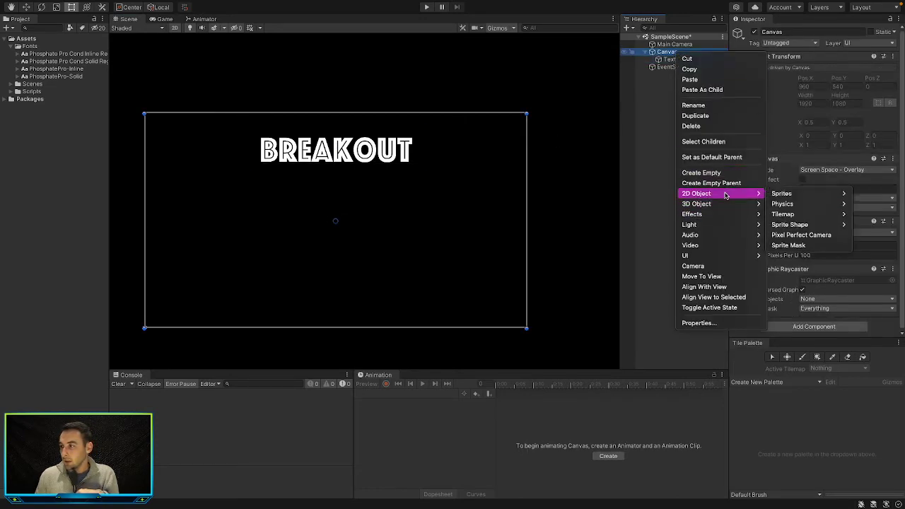
pyautogui.moveTo(785, 193)
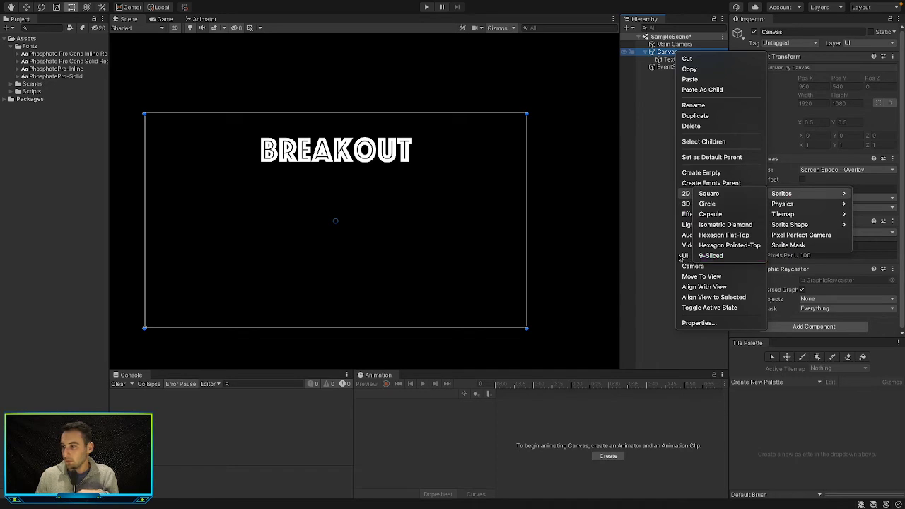
pyautogui.moveTo(728, 256)
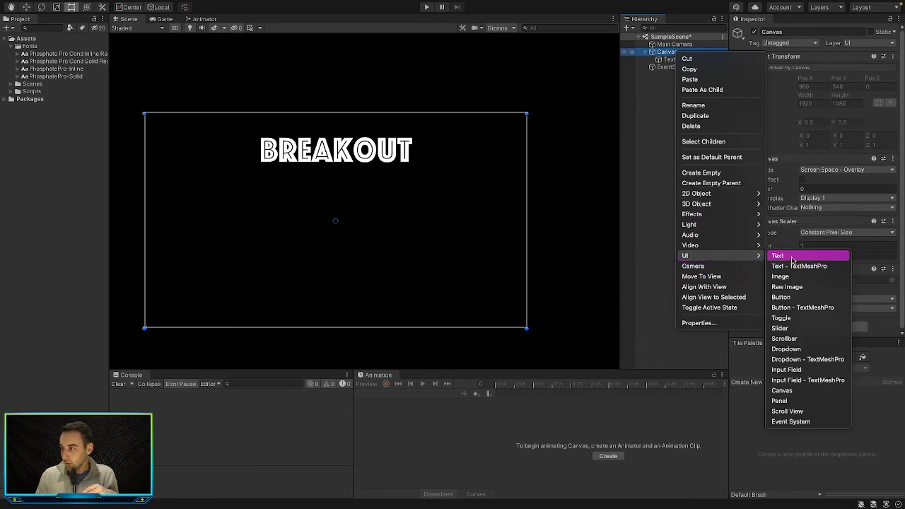
pyautogui.click(802, 298)
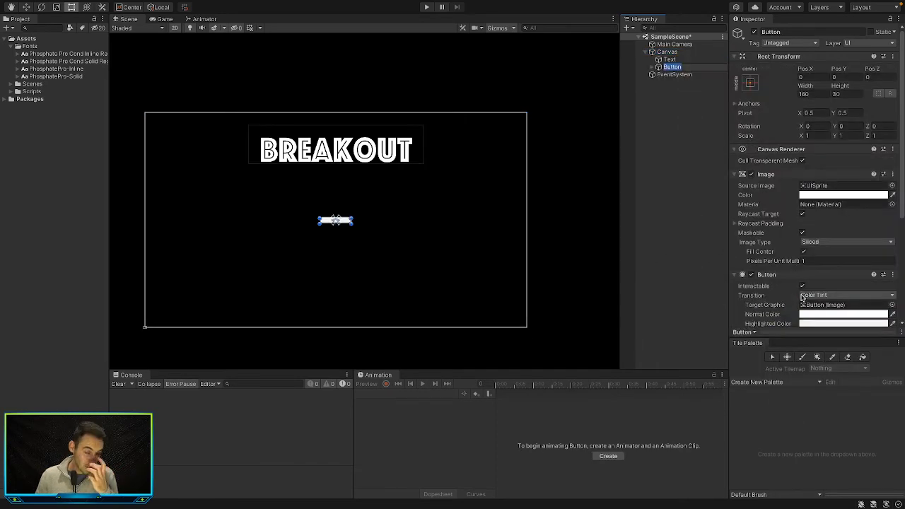
pyautogui.moveTo(353, 217); pyautogui.dragTo(379, 212)
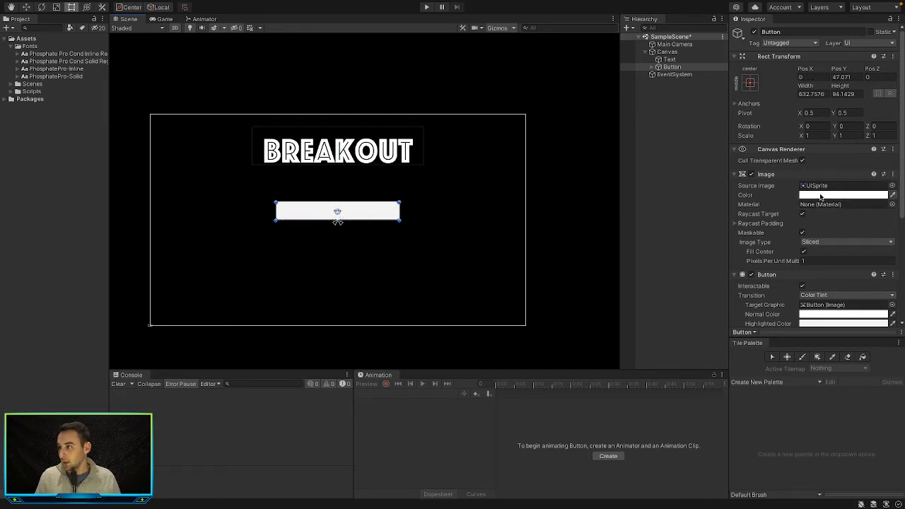
# Set the button's Normal Color to magenta F50EF1 with alpha 100
pyautogui.scroll(-5, 820, 198)
pyautogui.click(817, 138)
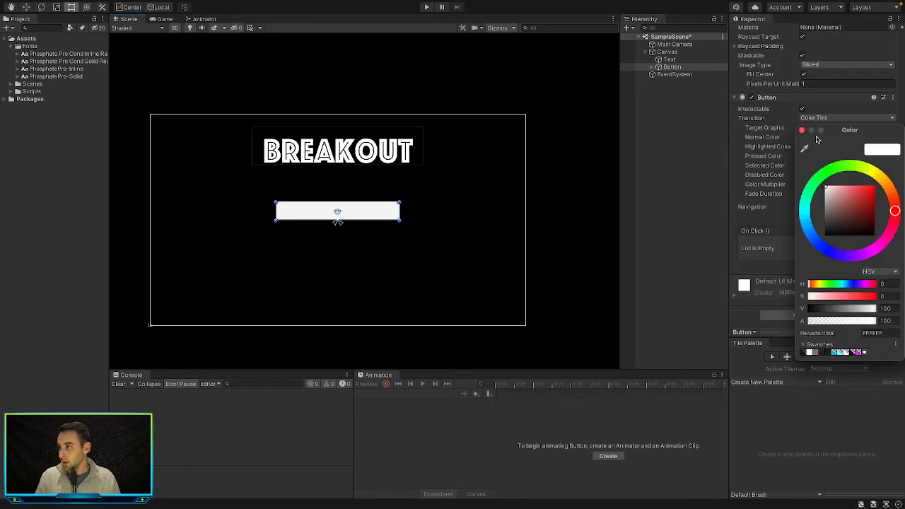
pyautogui.click(860, 352)
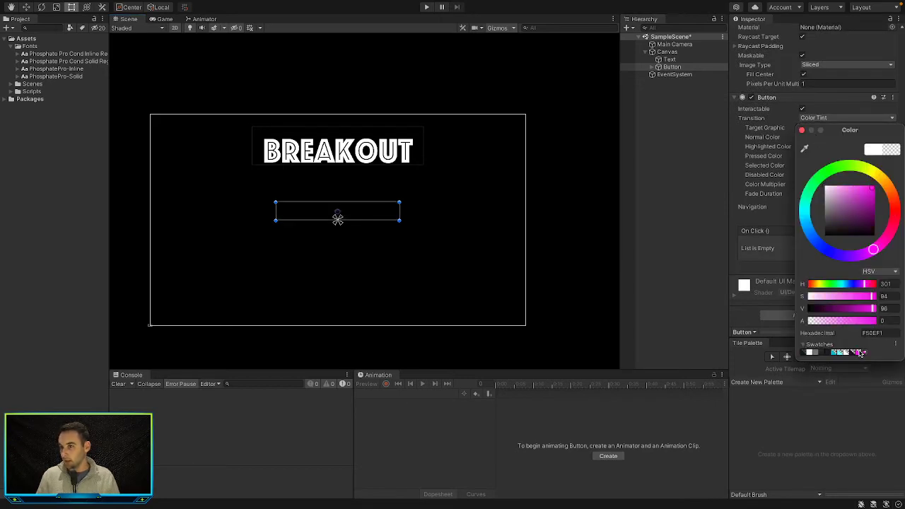
pyautogui.moveTo(859, 324); pyautogui.dragTo(878, 322)
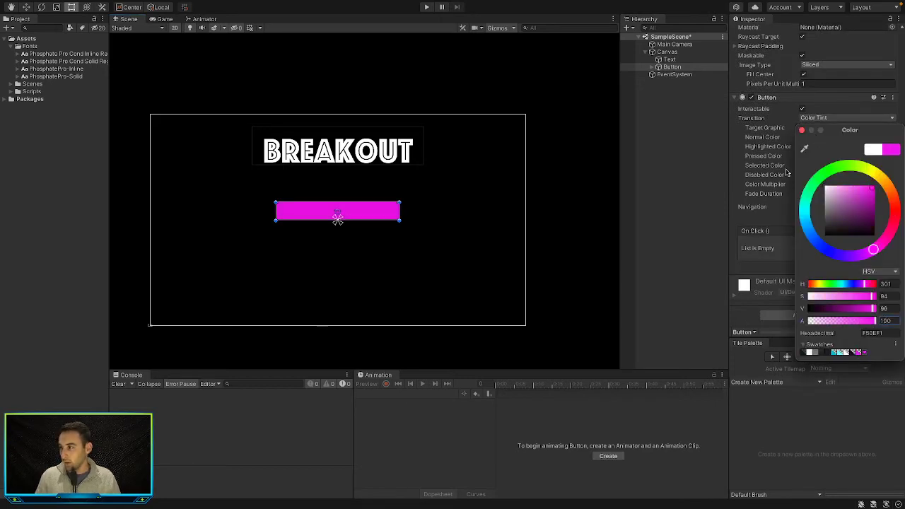
pyautogui.click(802, 131)
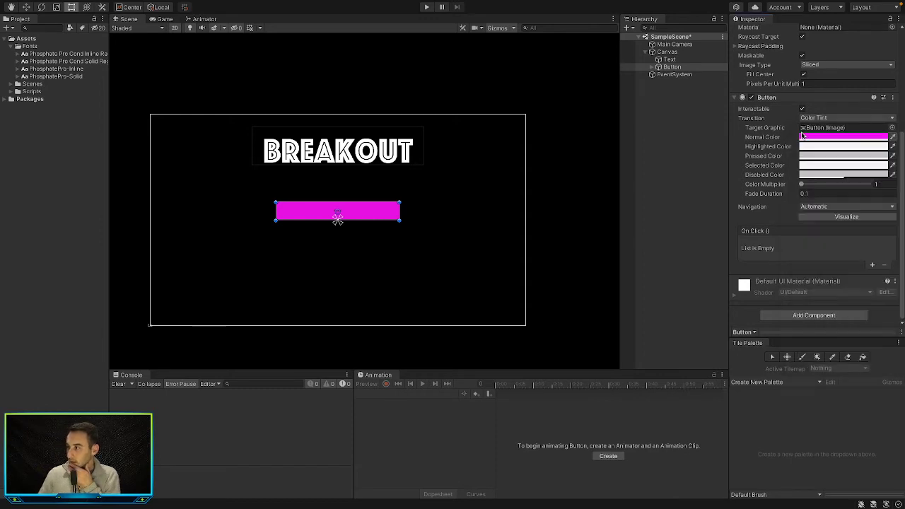
# Set the button's Highlighted Color to the darker magenta C40CC1 with alpha 100 and test the button briefly in play mode
pyautogui.click(816, 147)
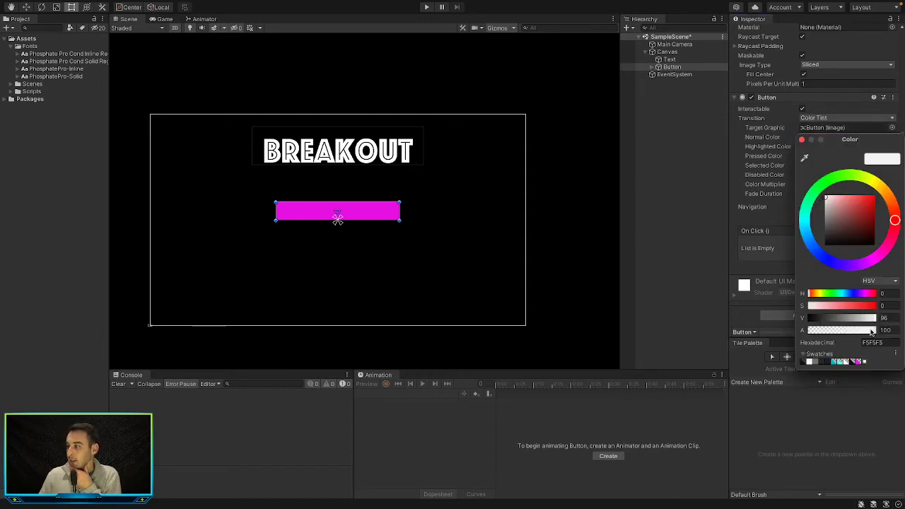
pyautogui.click(859, 364)
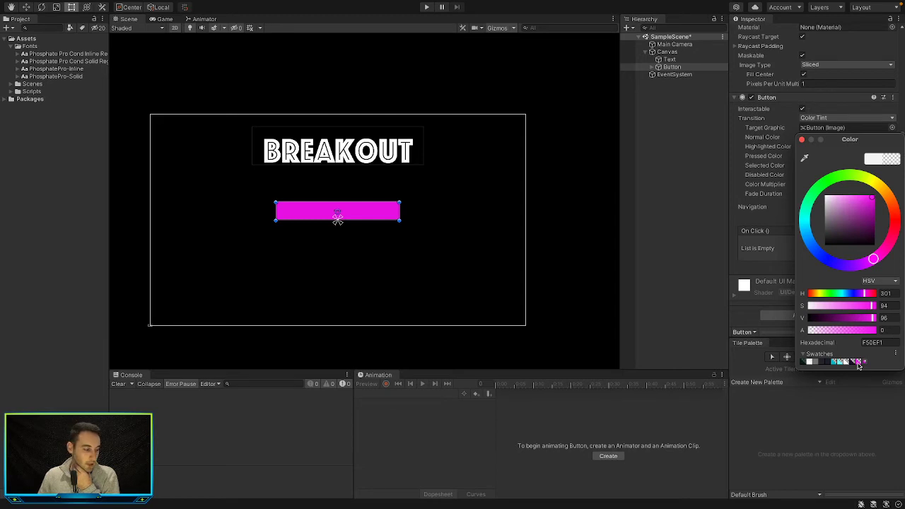
pyautogui.click(861, 321)
pyautogui.moveTo(861, 321); pyautogui.dragTo(888, 327)
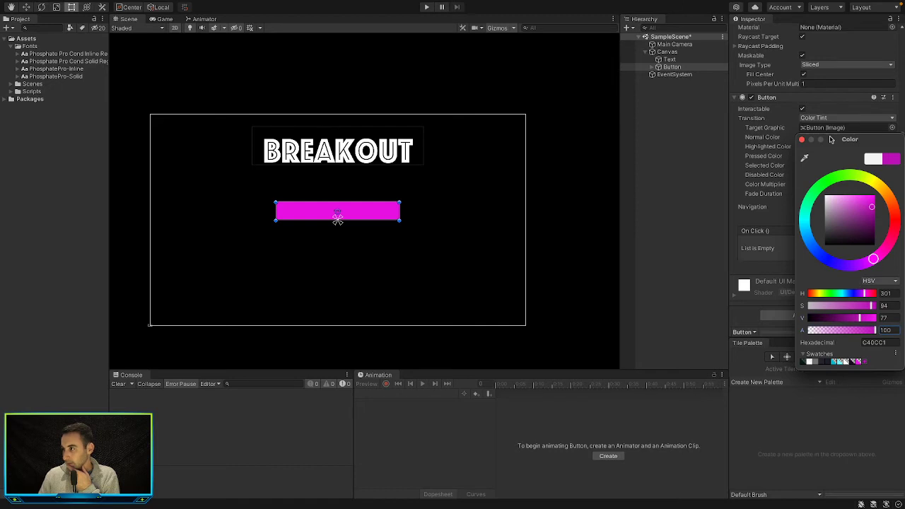
pyautogui.click(802, 140)
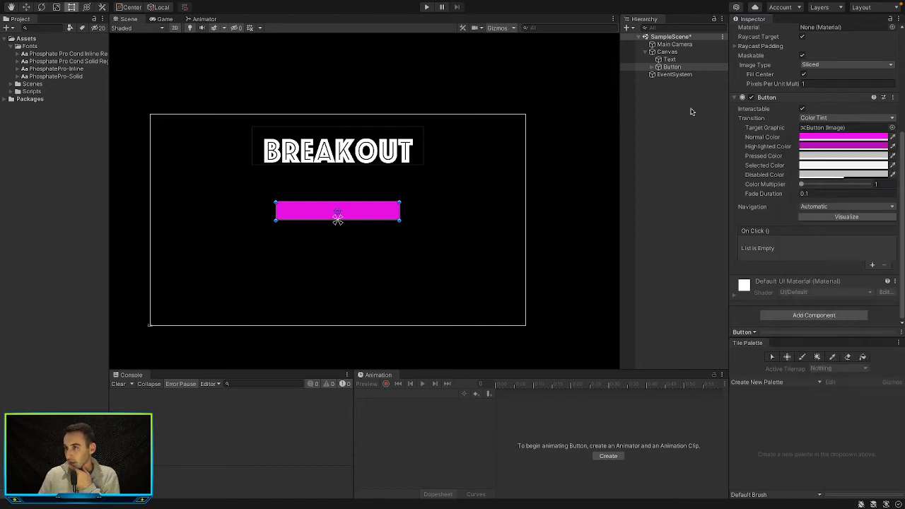
pyautogui.click(427, 7)
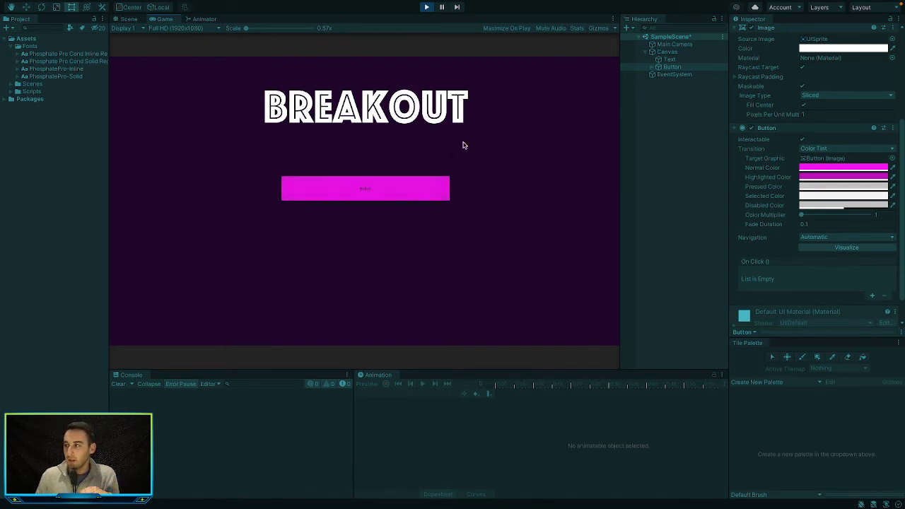
pyautogui.click(426, 6)
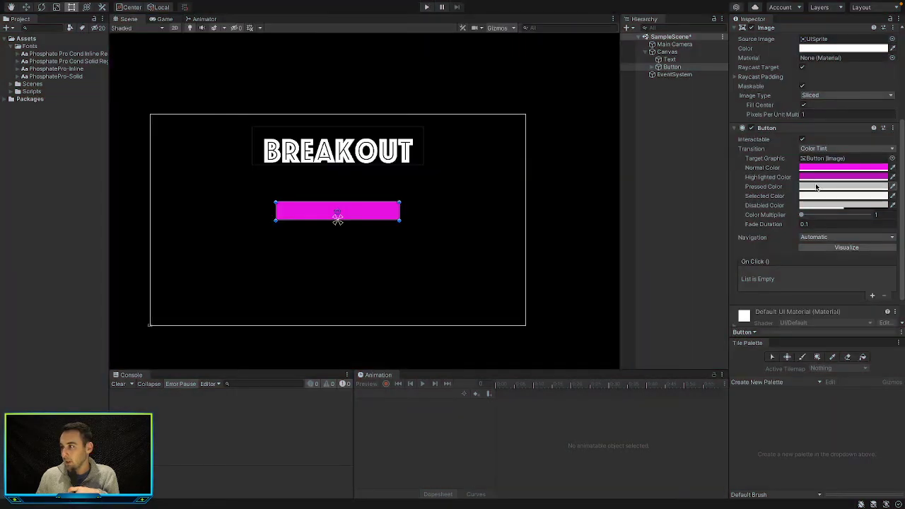
# Set the button's Pressed Color to a dark magenta, darker than the highlighted one, at full opacity
pyautogui.click(816, 187)
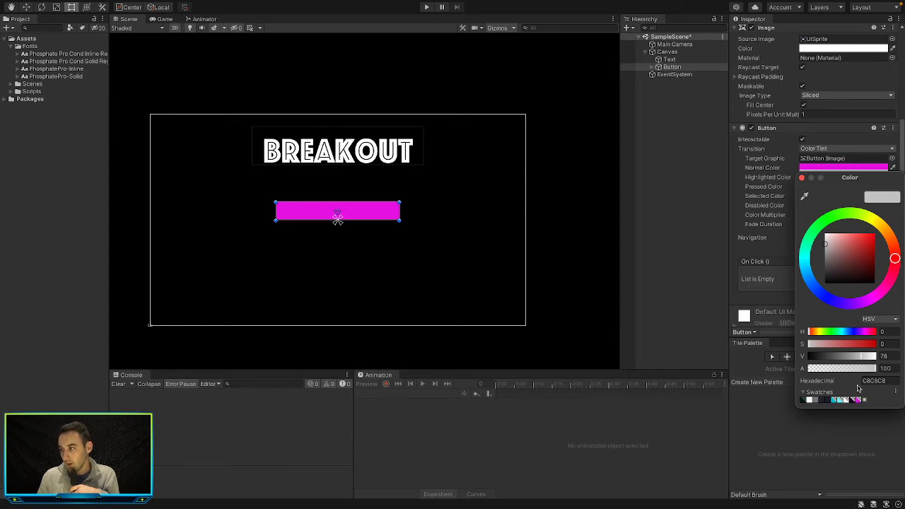
pyautogui.click(858, 400)
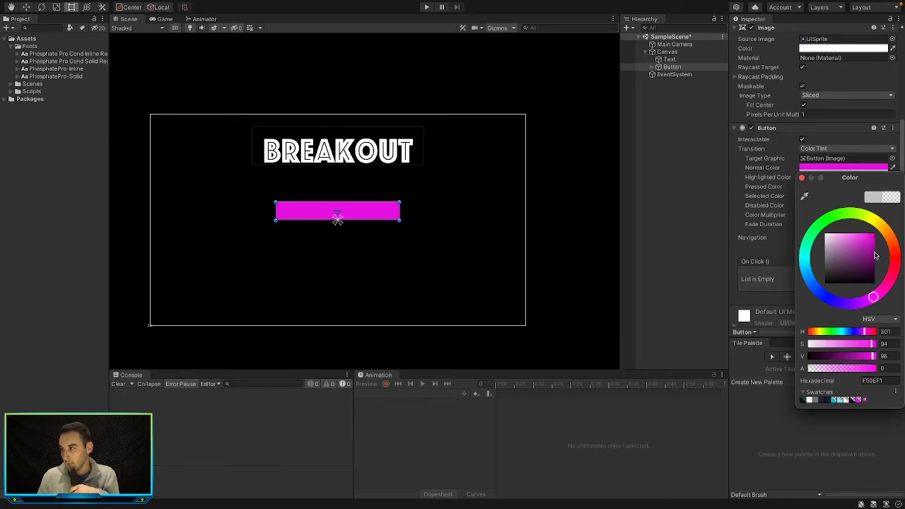
pyautogui.moveTo(875, 256); pyautogui.dragTo(874, 261)
pyautogui.moveTo(867, 369); pyautogui.dragTo(889, 369)
pyautogui.click(802, 178)
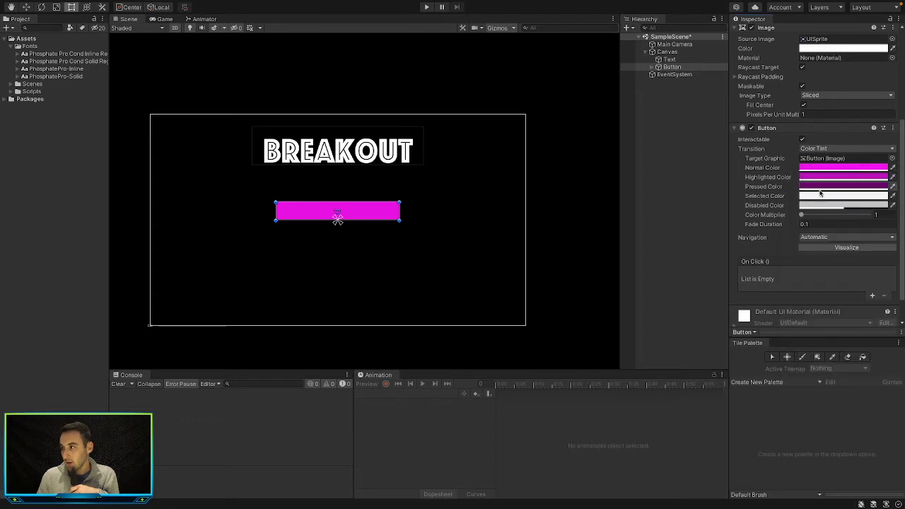
# Set the button's Selected Color to magenta F50EF1 with alpha 100
pyautogui.click(822, 200)
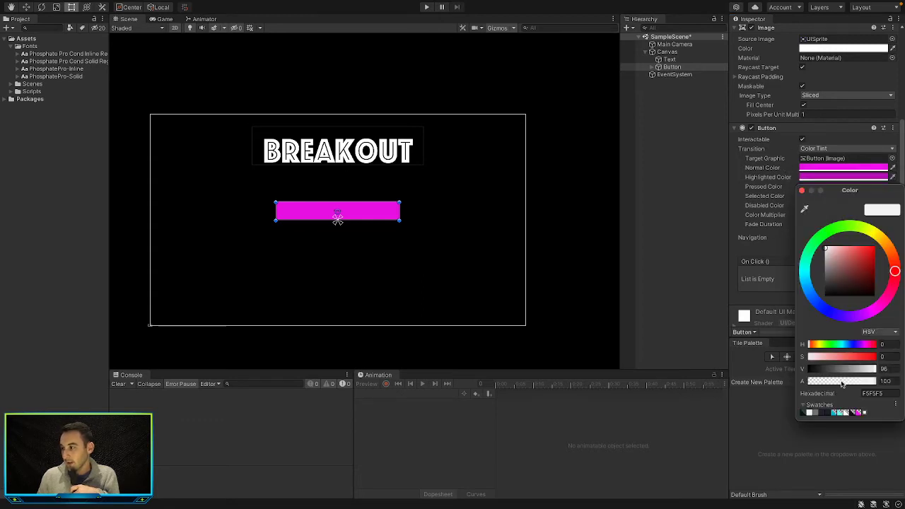
pyautogui.click(860, 413)
pyautogui.moveTo(860, 382); pyautogui.dragTo(880, 381)
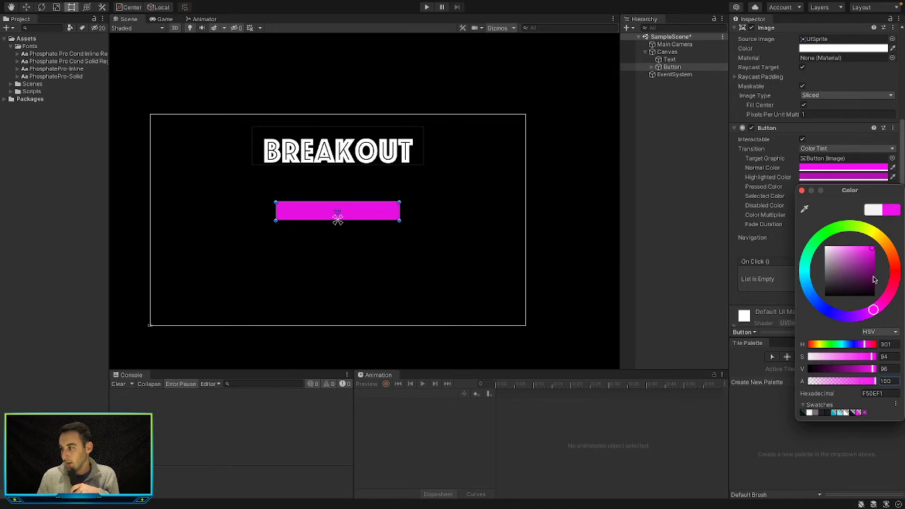
pyautogui.click(833, 128)
pyautogui.click(802, 190)
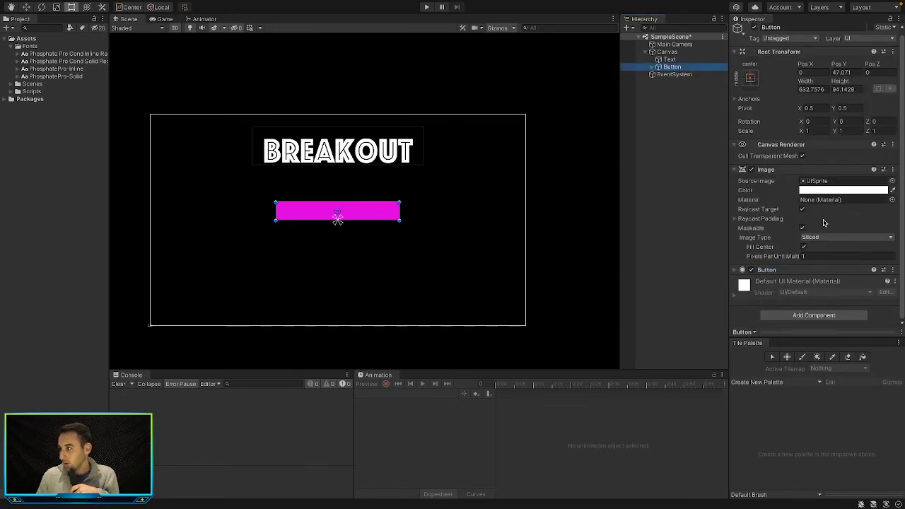
# Set the button's Disabled Color to light red FF6E6E with alpha 100
pyautogui.click(792, 274)
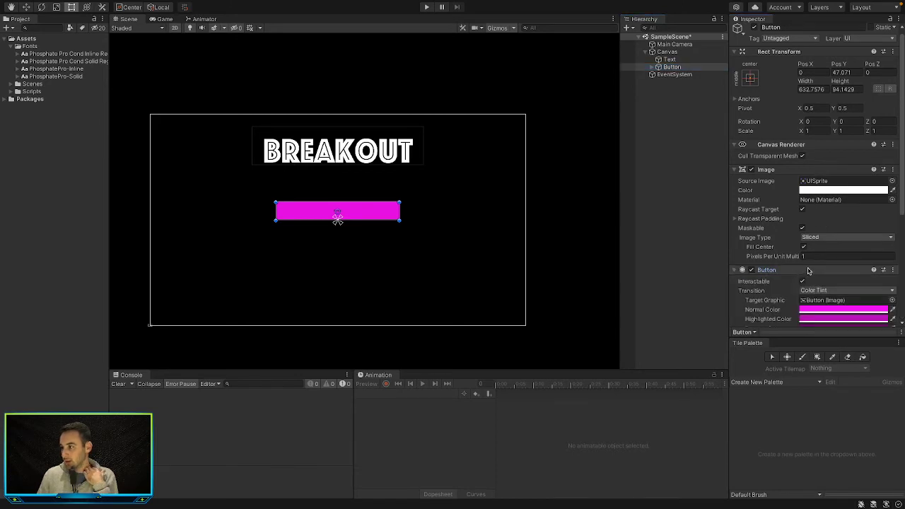
pyautogui.scroll(-5, 809, 269)
pyautogui.click(824, 175)
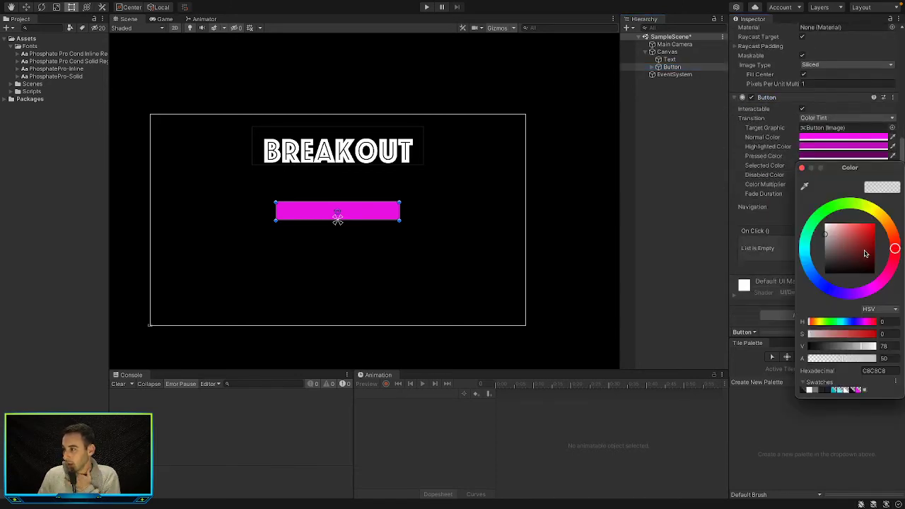
pyautogui.moveTo(859, 232); pyautogui.dragTo(854, 223)
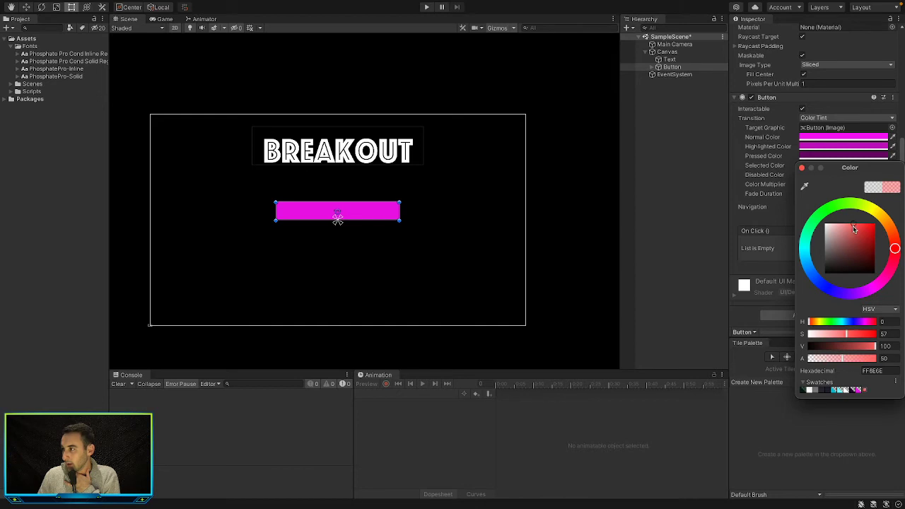
pyautogui.moveTo(855, 361); pyautogui.dragTo(885, 361)
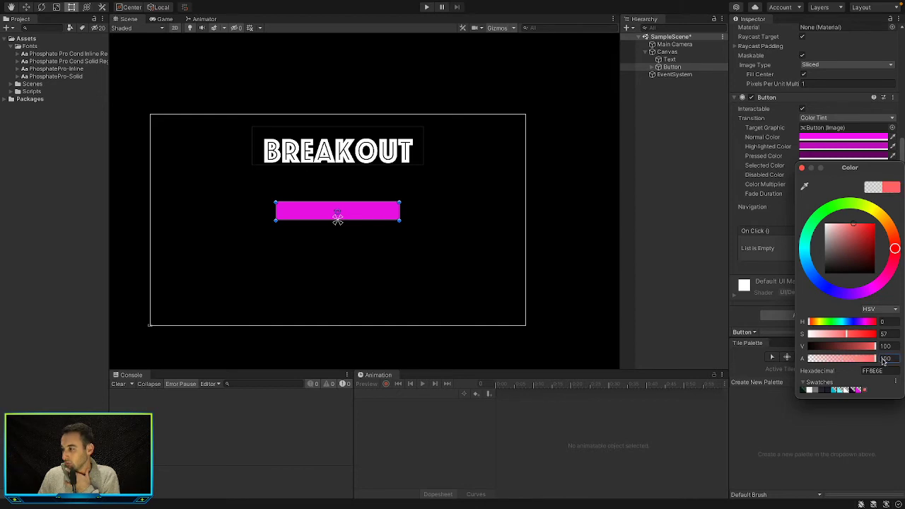
# Test the button's highlighted, pressed and selected colors in play mode, then exit play mode
pyautogui.click(803, 169)
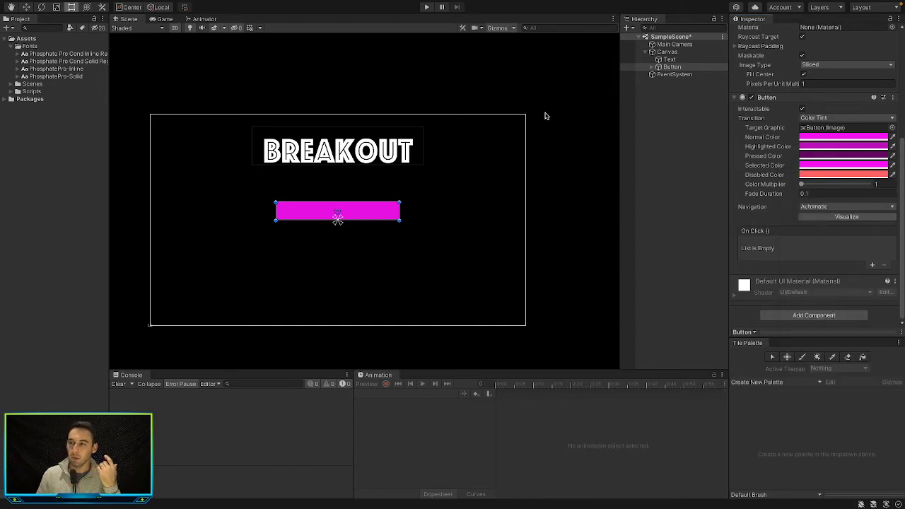
pyautogui.click(427, 8)
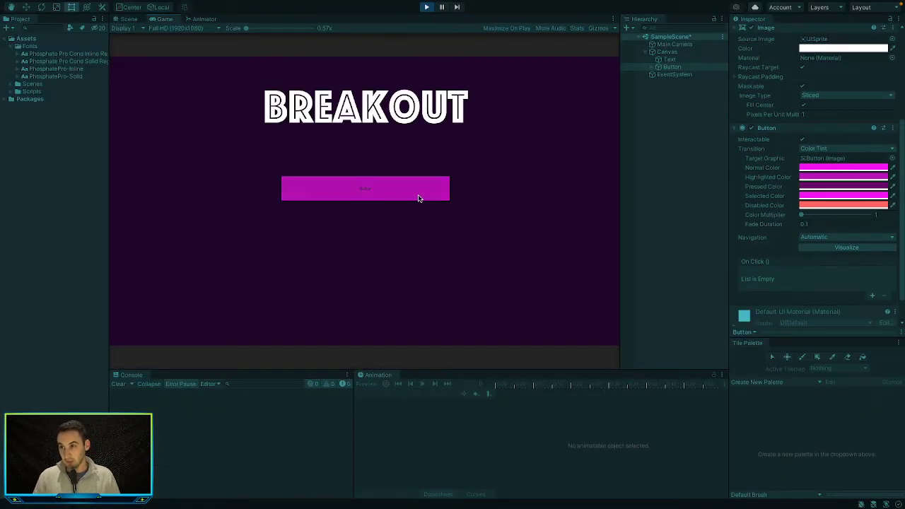
pyautogui.click(423, 196)
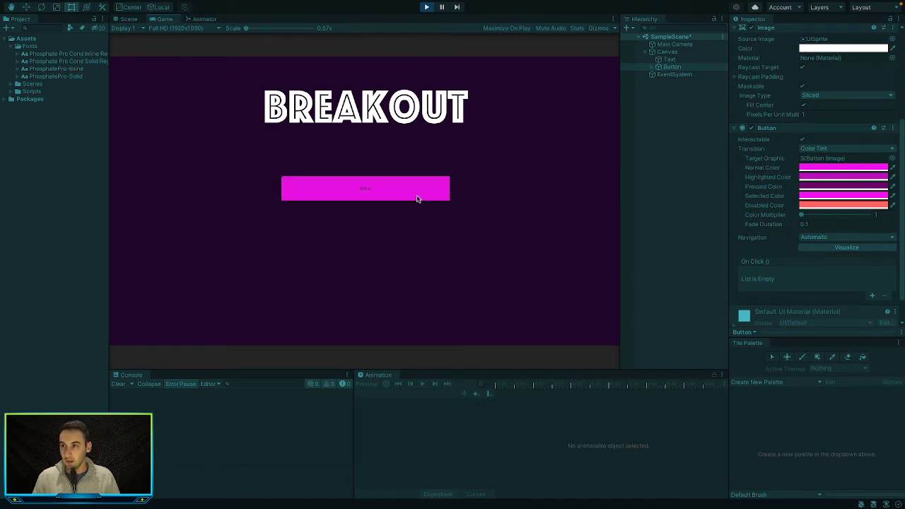
pyautogui.click(418, 197)
pyautogui.click(417, 196)
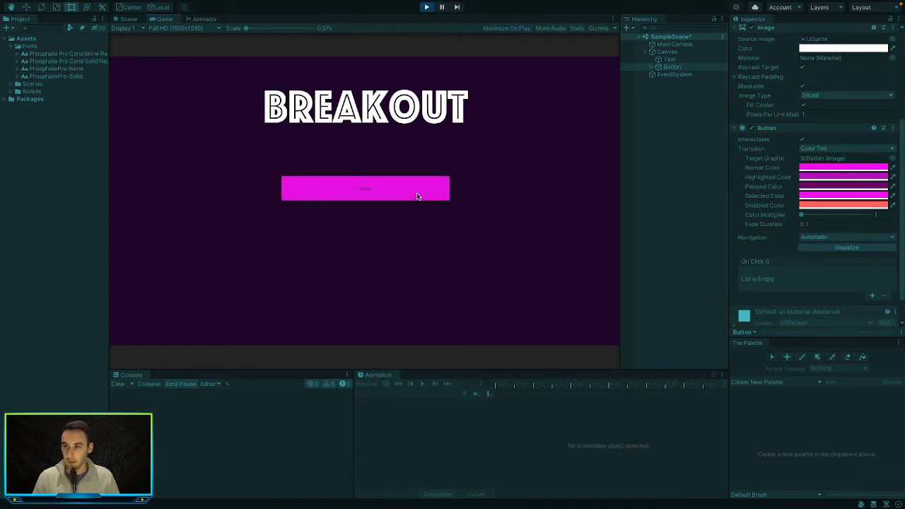
pyautogui.click(426, 7)
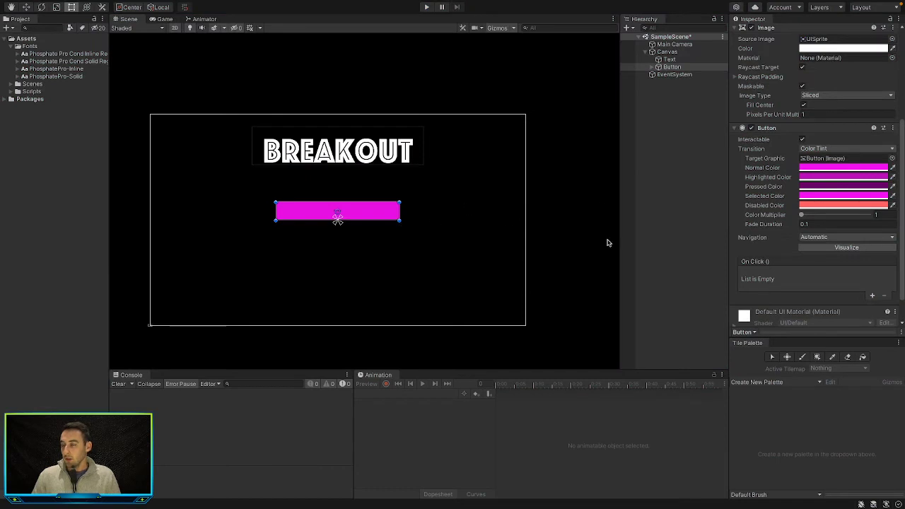
# Assign the Phosphate Pro Cond Inline Reg font to the button's label and change its text to "Play Game"
pyautogui.scroll(5, 761, 213)
pyautogui.click(651, 70)
pyautogui.click(674, 75)
pyautogui.moveTo(71, 53); pyautogui.dragTo(842, 225)
pyautogui.click(802, 202)
pyautogui.write('Pla')
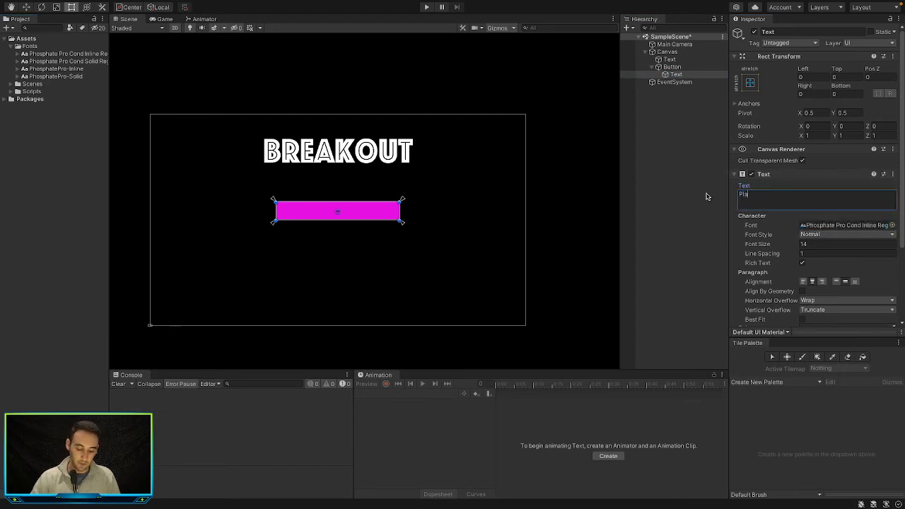
pyautogui.write('y Game')
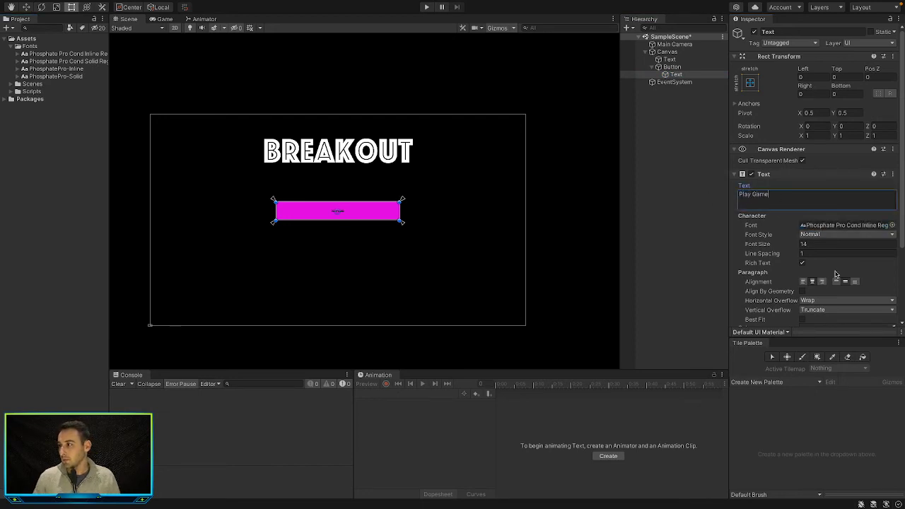
# Set the Play Game label's font size to 50 and its color to white FFFFFF
pyautogui.click(811, 243)
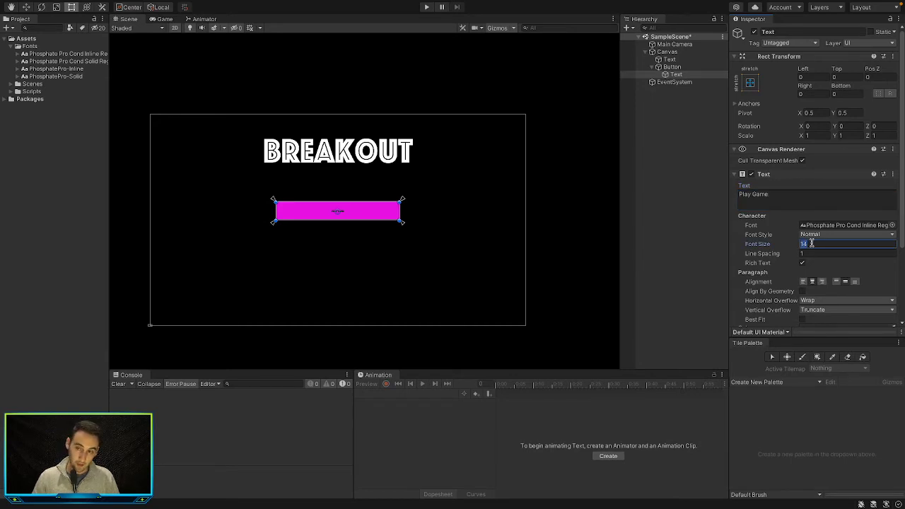
pyautogui.write('50')
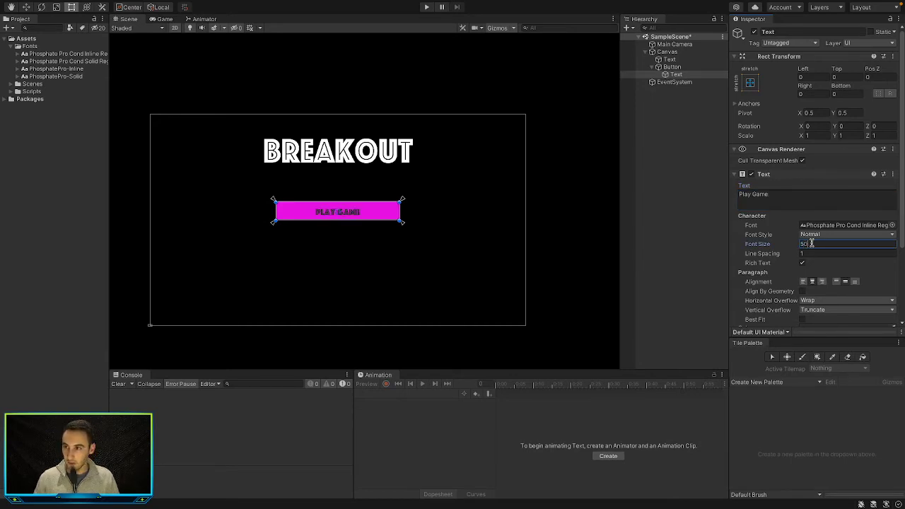
pyautogui.scroll(-3, 820, 240)
pyautogui.click(827, 231)
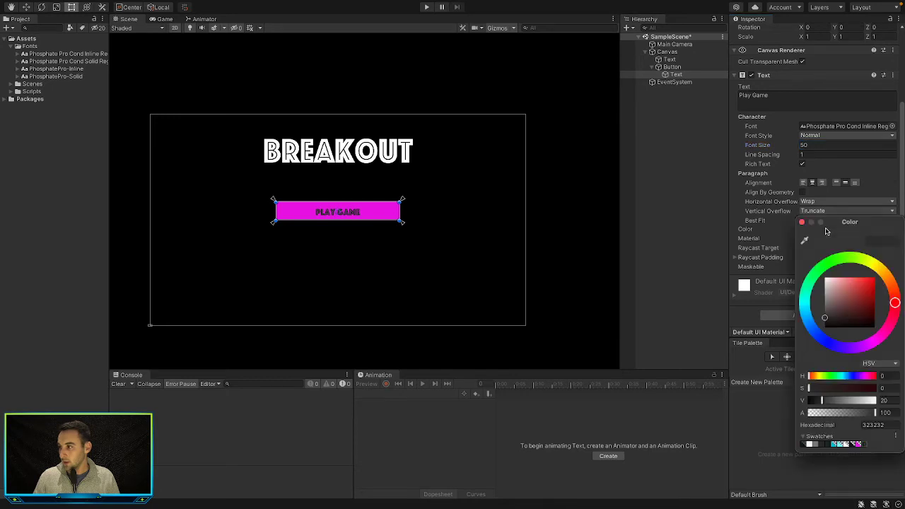
pyautogui.moveTo(845, 297); pyautogui.dragTo(825, 278)
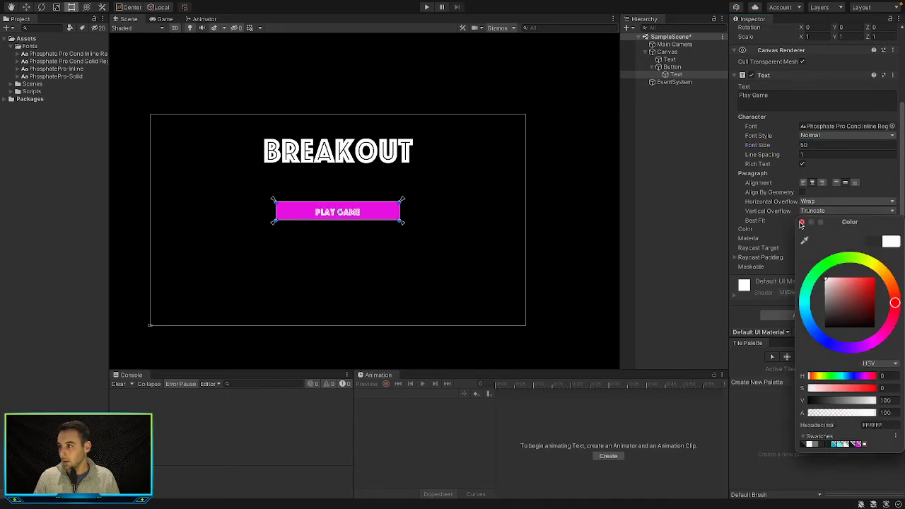
pyautogui.click(801, 222)
# Raise the bottom edge of the Play Game label's rectangle by about 15.4 and check its centering in the Game view
pyautogui.scroll(5, 357, 218)
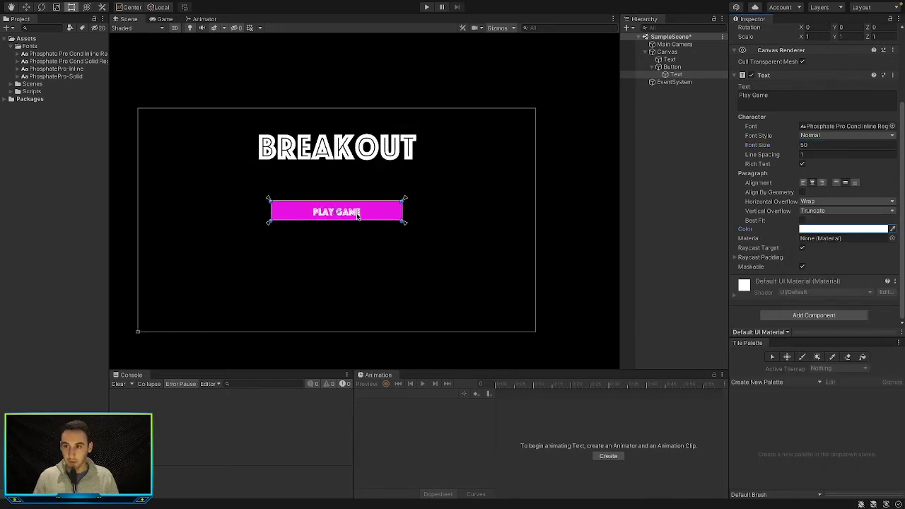
pyautogui.scroll(3, 355, 217)
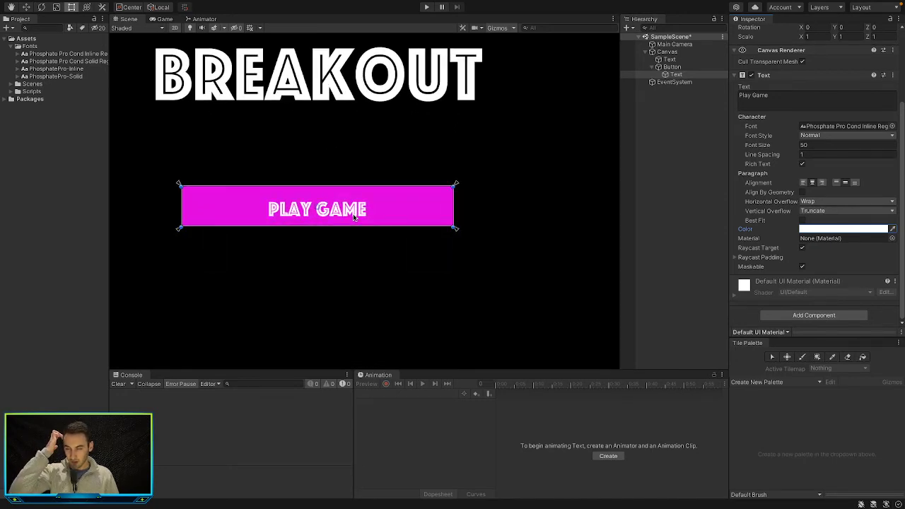
pyautogui.click(676, 74)
pyautogui.moveTo(315, 227); pyautogui.dragTo(316, 221)
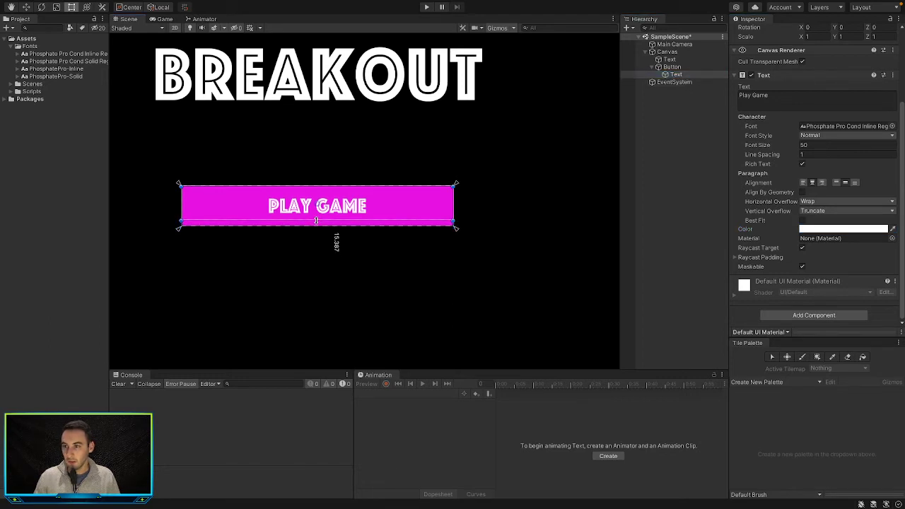
pyautogui.click(166, 20)
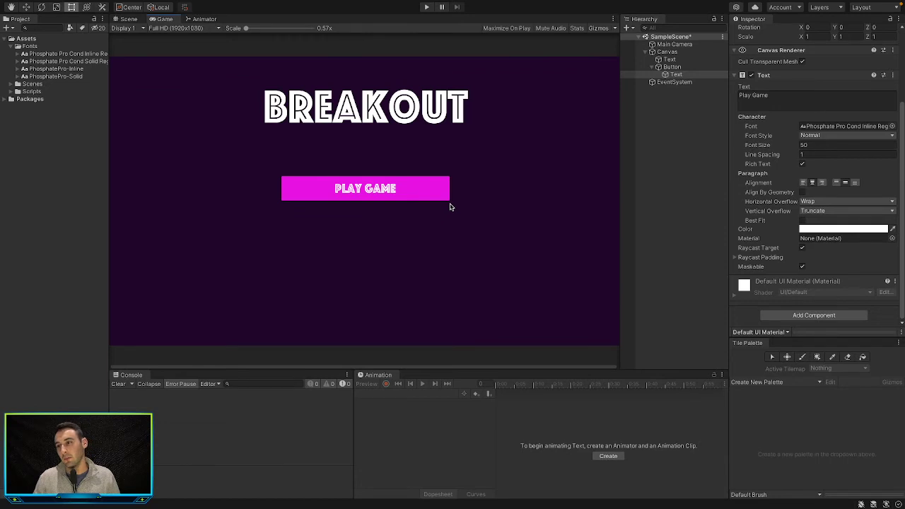
pyautogui.click(132, 19)
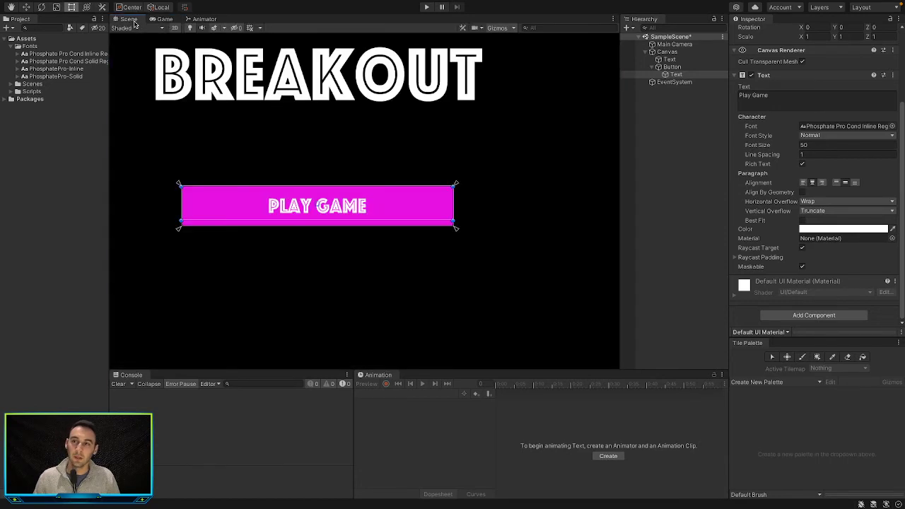
# Anchor the BREAKOUT title to the canvas's top center and snap its position to that anchor
pyautogui.click(369, 301)
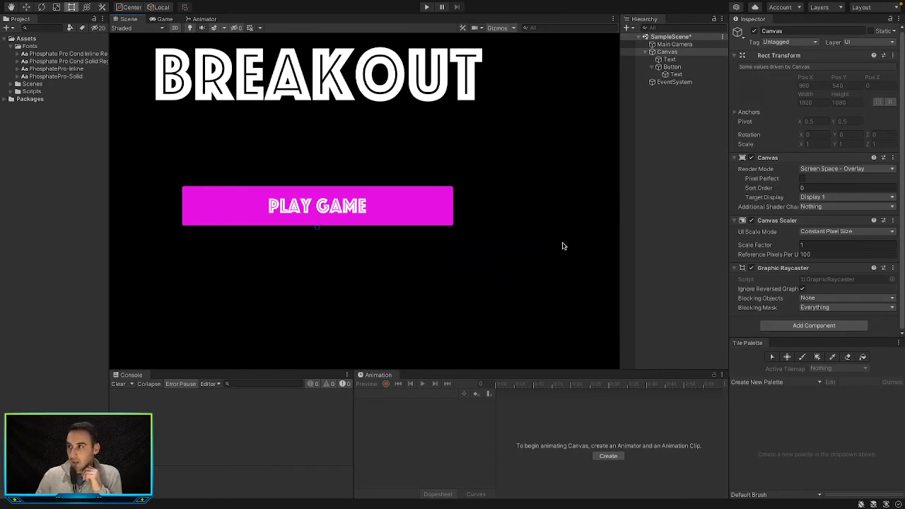
pyautogui.click(670, 59)
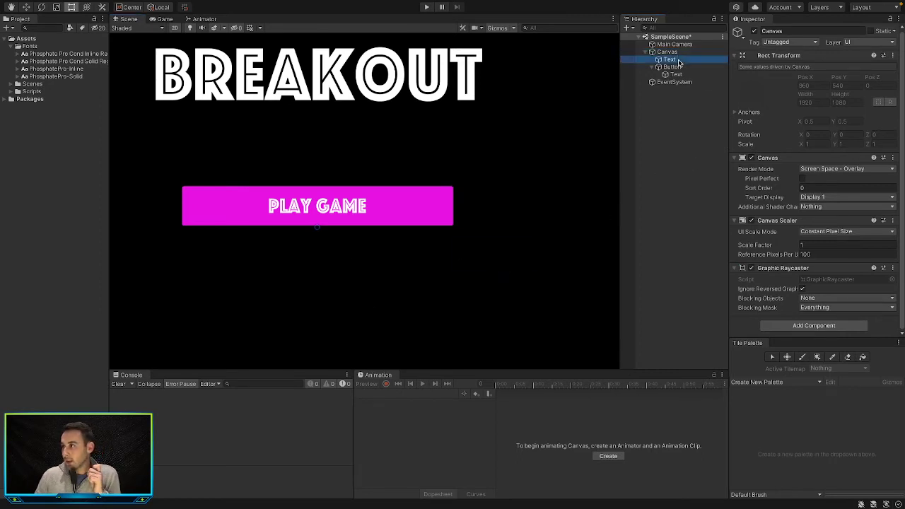
pyautogui.click(750, 82)
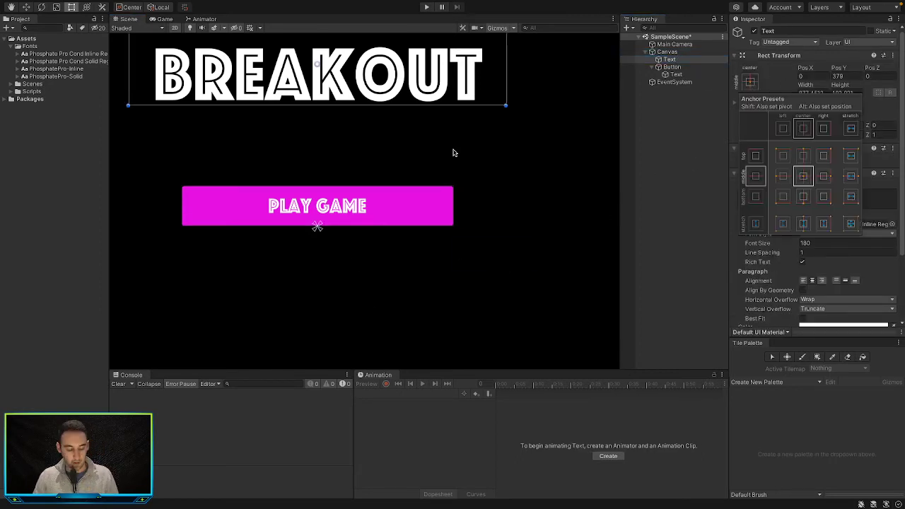
pyautogui.scroll(-4, 455, 156)
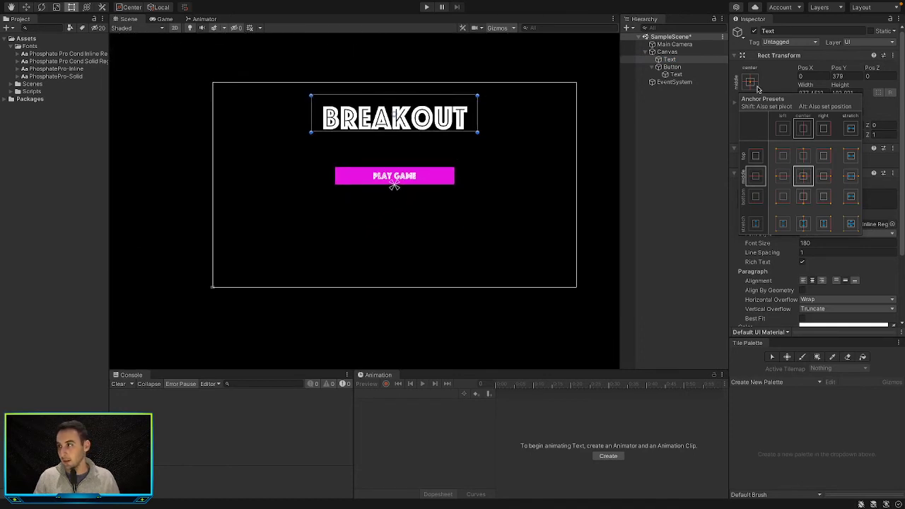
pyautogui.click(809, 155)
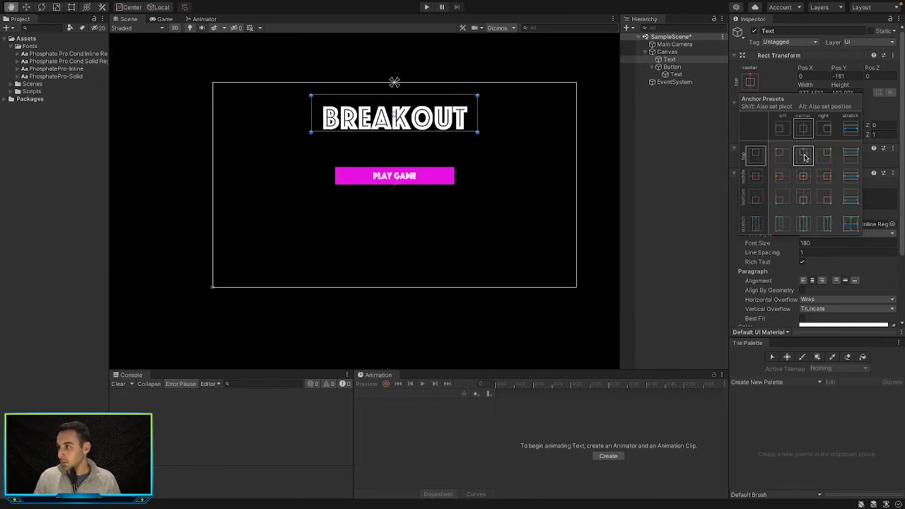
pyautogui.keyDown('alt'); pyautogui.click(805, 157); pyautogui.keyUp('alt')
# Check the Play Game button's anchor preset and rename the button object PlayGameButton
pyautogui.click(447, 178)
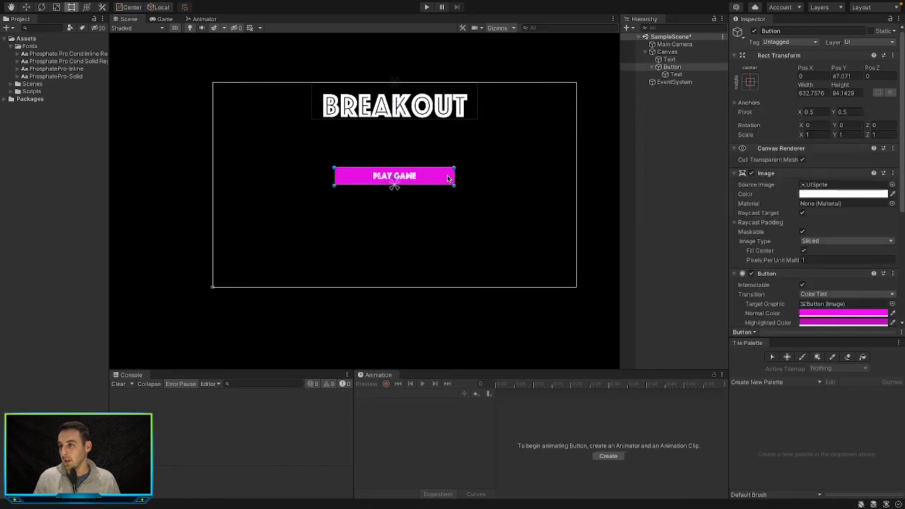
pyautogui.click(751, 82)
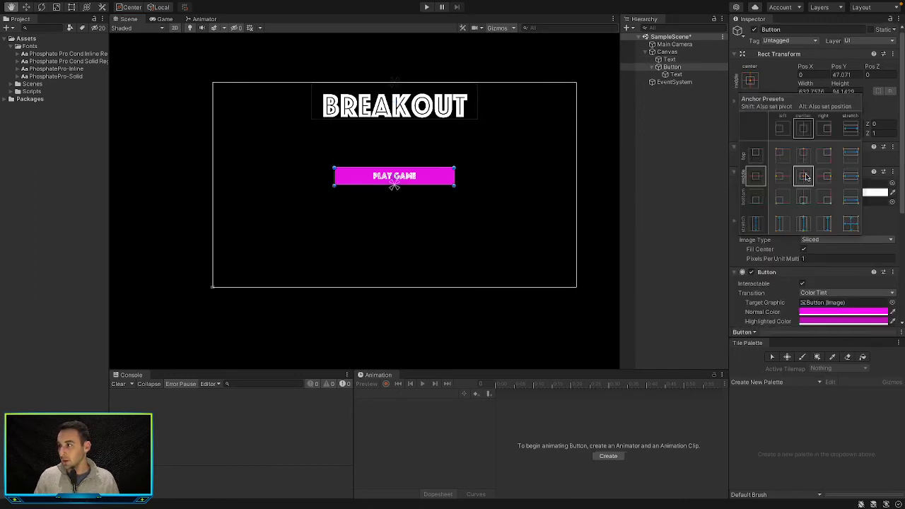
pyautogui.click(673, 68)
pyautogui.press('Home')
pyautogui.write('PlayGame')
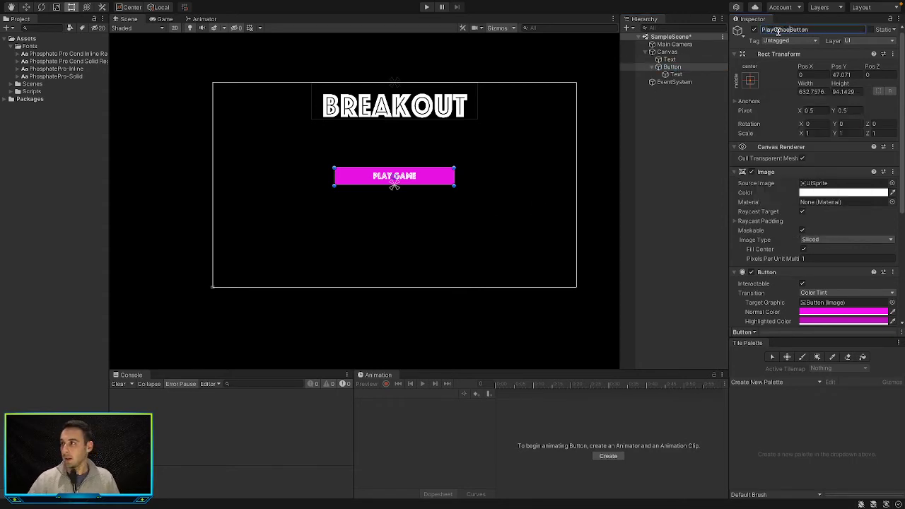
pyautogui.press('BackSpace')
pyautogui.press('BackSpace')
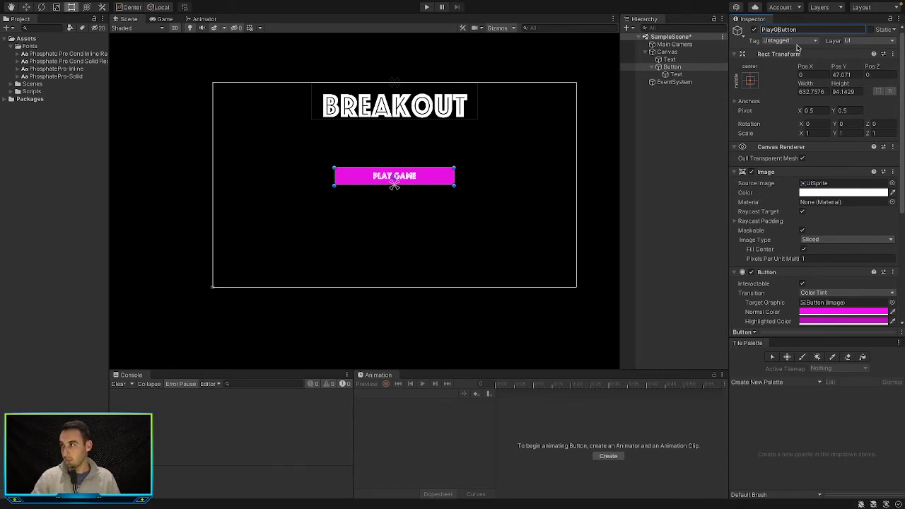
pyautogui.write('me')
pyautogui.press('Return')
# Duplicate PlayGameButton and rename the copy ExitGameButton
pyautogui.click(698, 67)
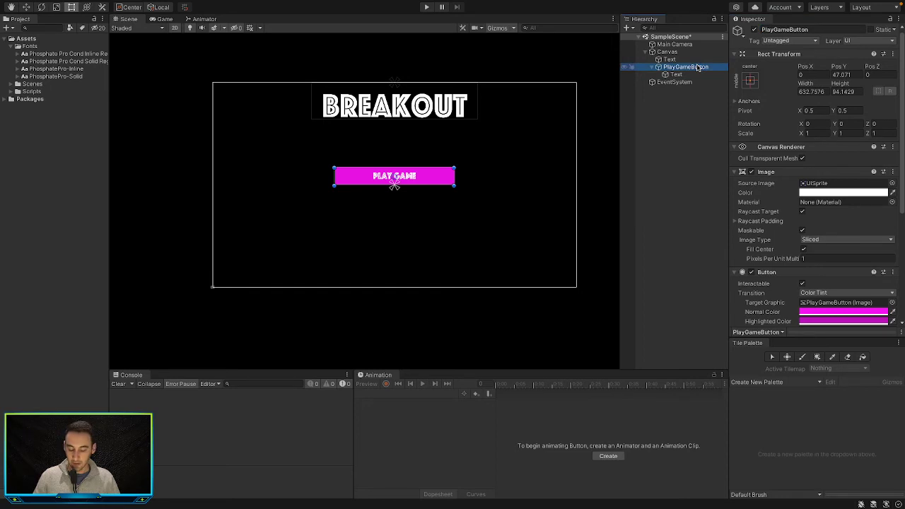
pyautogui.hotkey('ctrl', 'd')
pyautogui.click(824, 31)
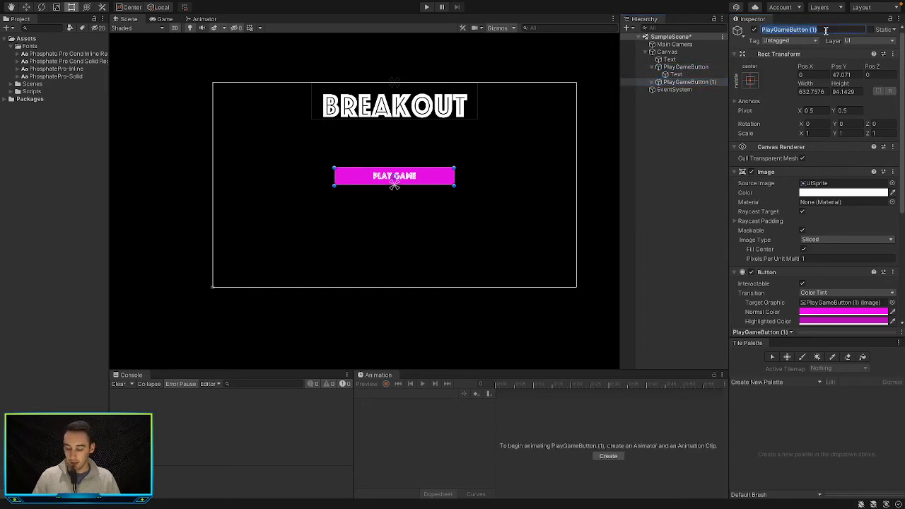
pyautogui.click(825, 30)
pyautogui.press('BackSpace')
pyautogui.press('BackSpace')
pyautogui.press('BackSpace')
pyautogui.press('BackSpace')
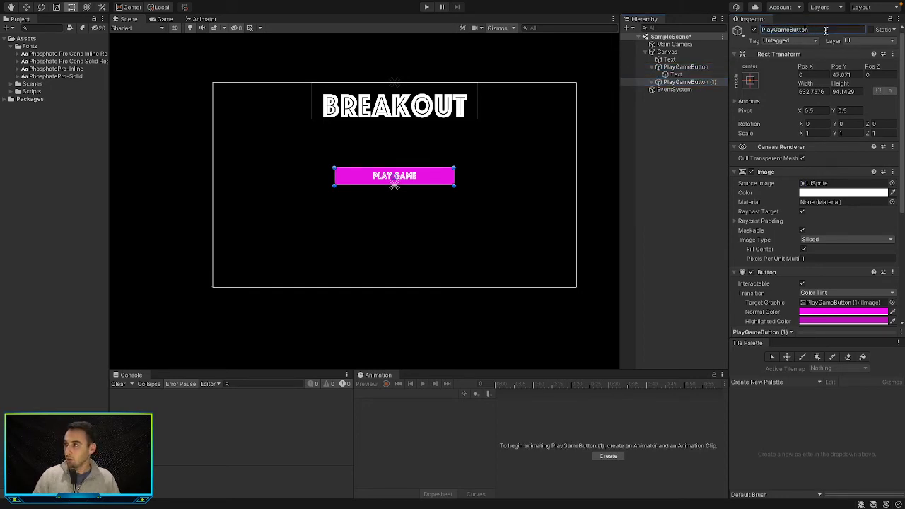
pyautogui.press('BackSpace')
pyautogui.press('BackSpace')
pyautogui.press('BackSpace')
pyautogui.press('BackSpace')
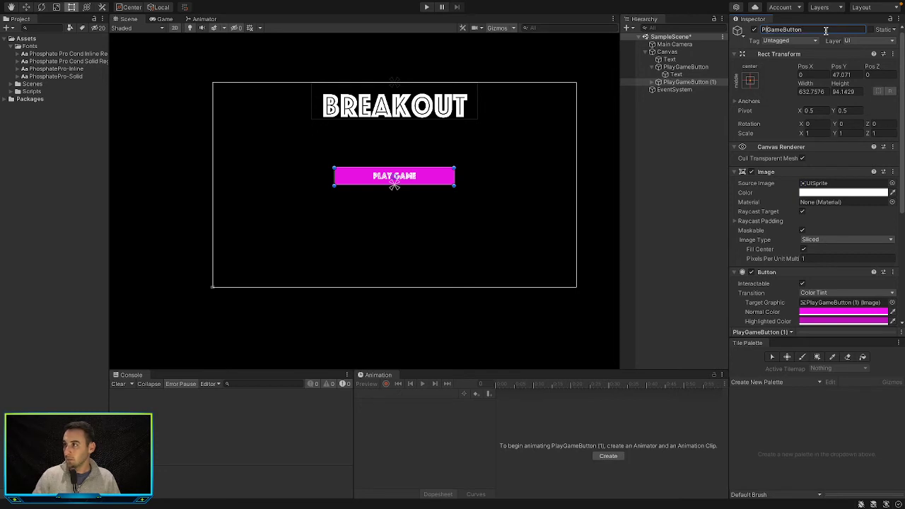
pyautogui.write('Exit')
pyautogui.press('Return')
pyautogui.click(690, 163)
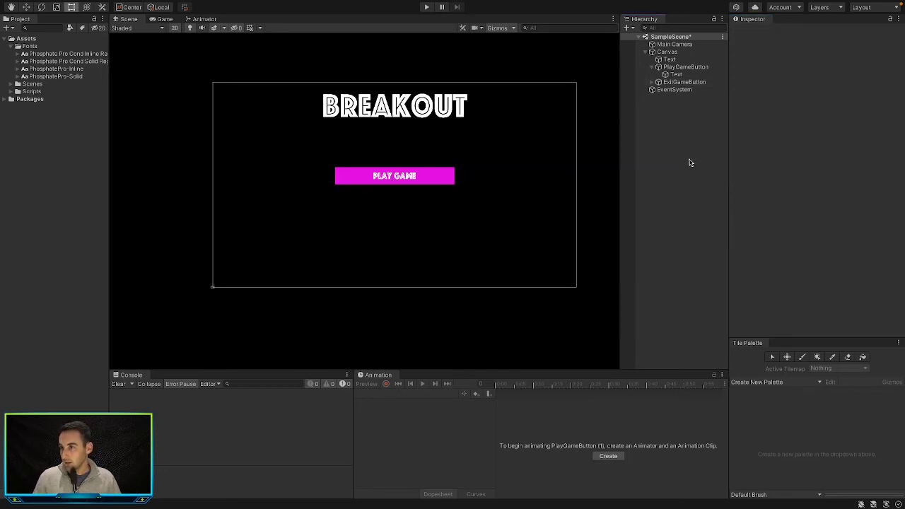
# Change the text of ExitGameButton's label to "Exit Game"
pyautogui.click(437, 180)
pyautogui.click(688, 82)
pyautogui.click(652, 68)
pyautogui.click(652, 74)
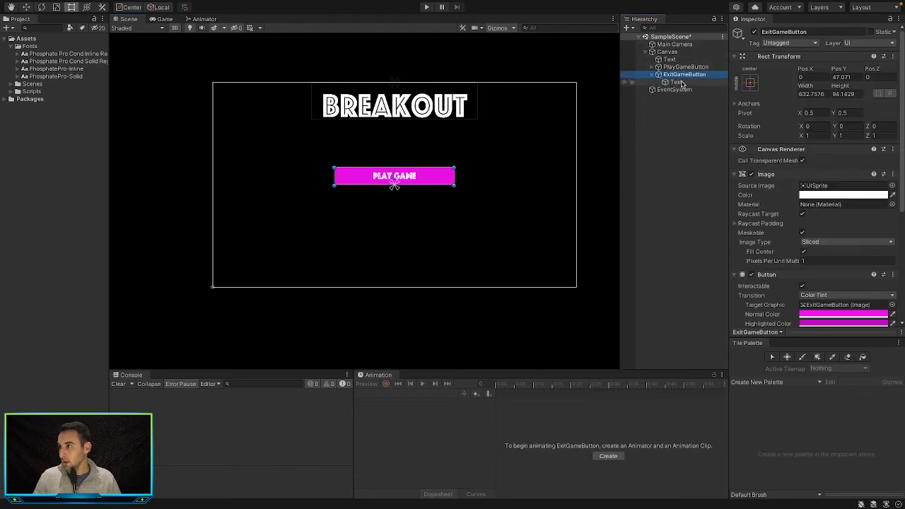
pyautogui.click(676, 82)
pyautogui.moveTo(800, 200); pyautogui.dragTo(676, 200)
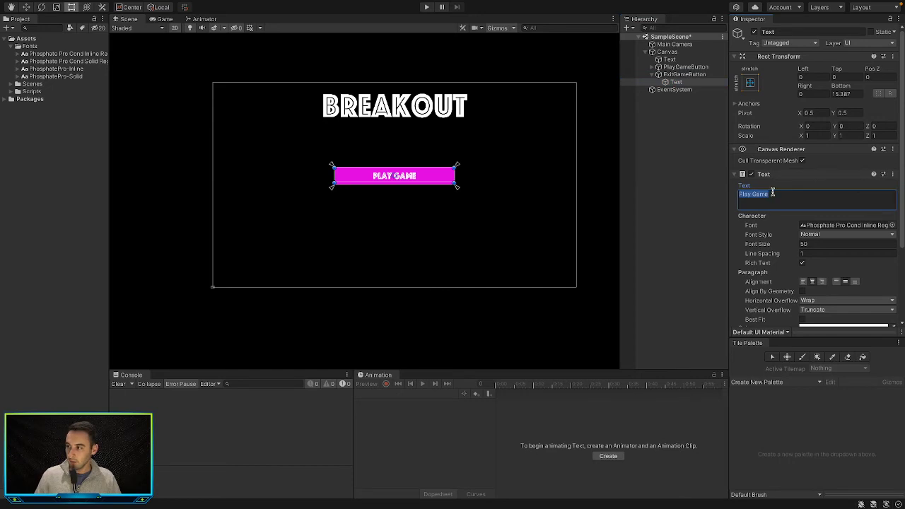
pyautogui.write('Exit Game')
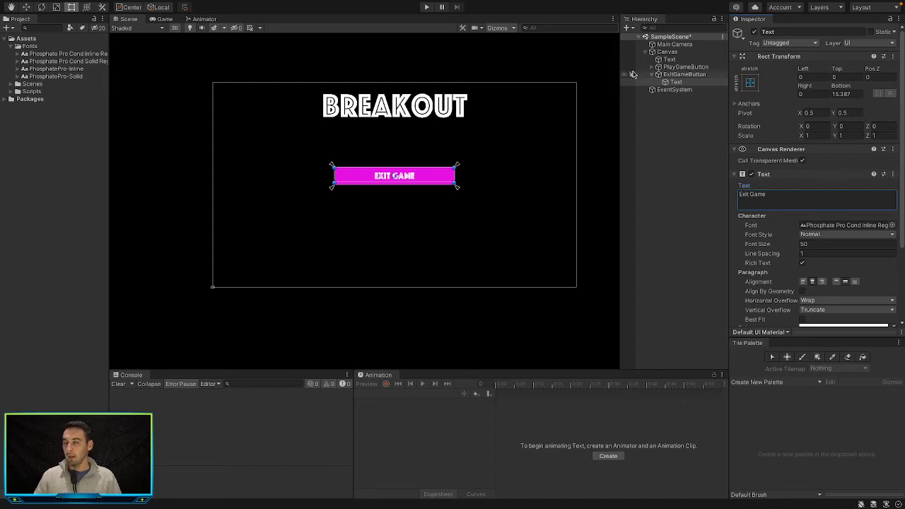
# Move ExitGameButton below PlayGameButton to Pos Y -60 and check the layout in the Game view
pyautogui.click(693, 74)
pyautogui.click(25, 7)
pyautogui.moveTo(395, 139); pyautogui.dragTo(395, 159)
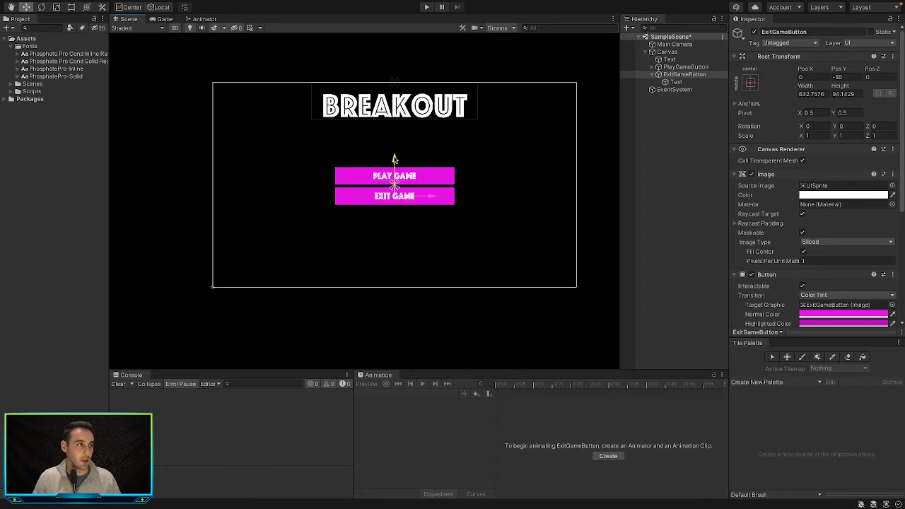
pyautogui.click(166, 19)
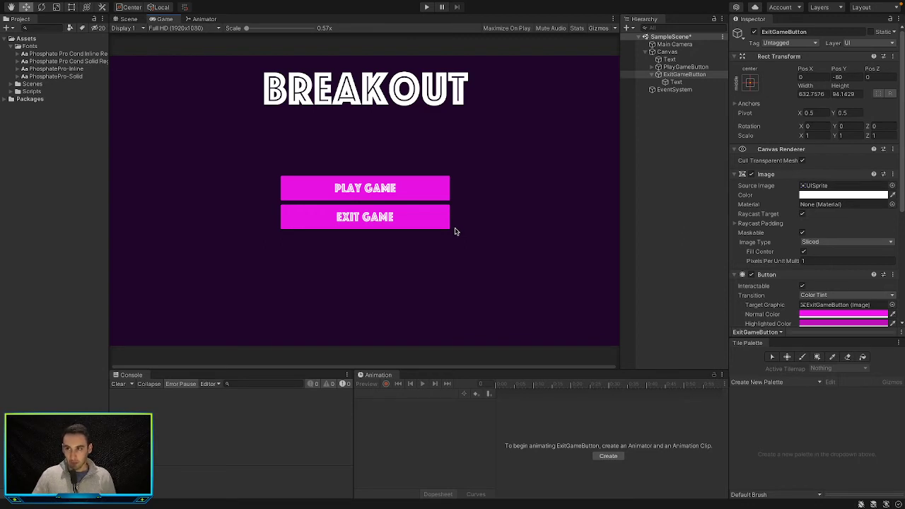
# Move the Breakout title text down to Pos Y -85, checking its spacing above the buttons in the Game view
pyautogui.click(668, 59)
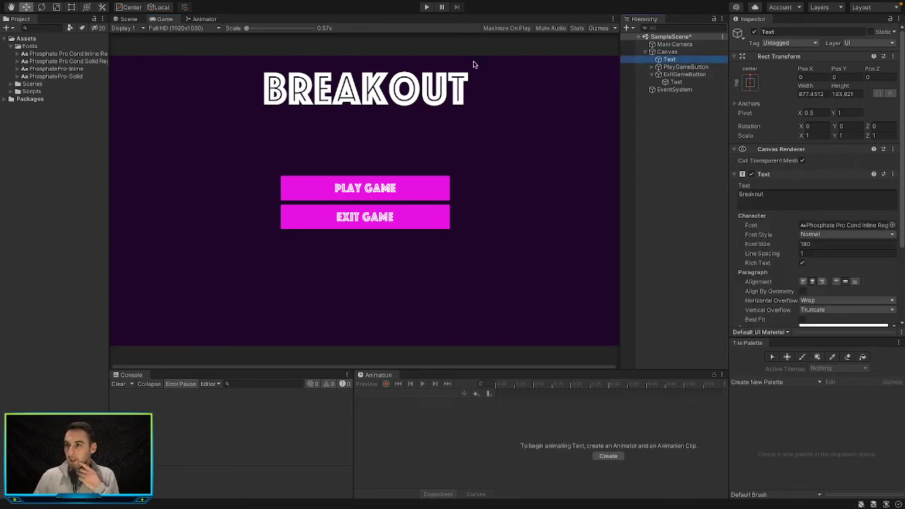
pyautogui.click(130, 19)
pyautogui.moveTo(395, 64); pyautogui.dragTo(395, 69)
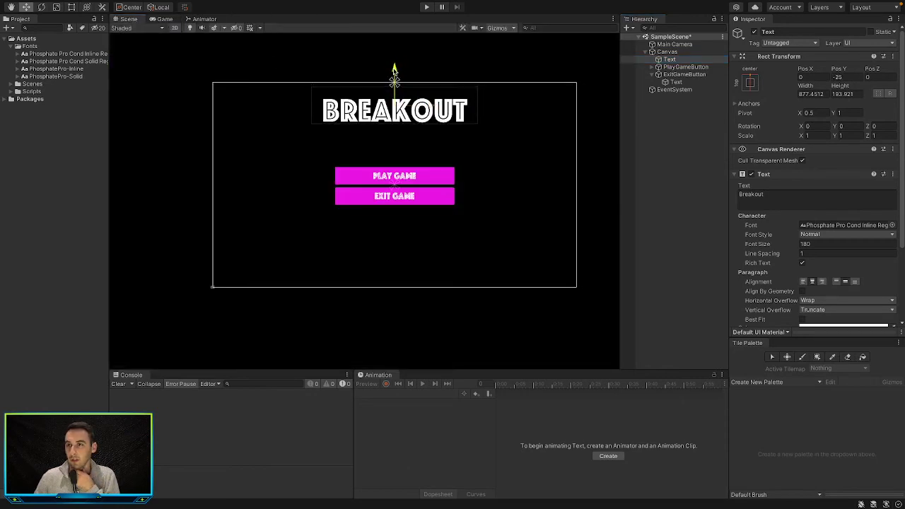
pyautogui.click(161, 19)
pyautogui.click(129, 19)
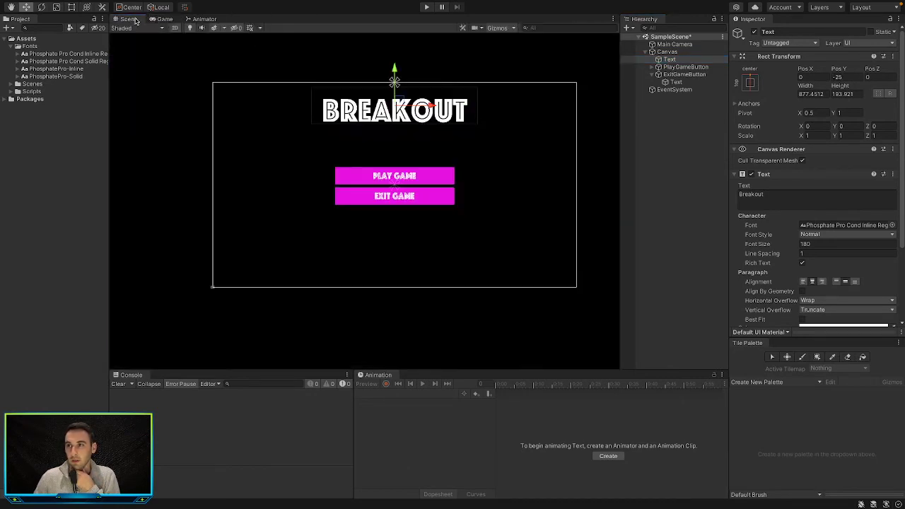
pyautogui.moveTo(397, 68); pyautogui.dragTo(395, 89)
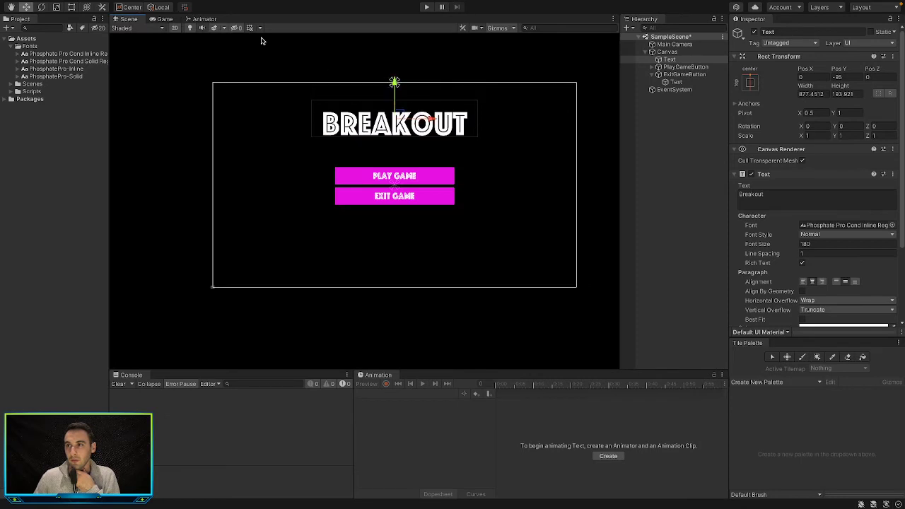
pyautogui.click(162, 19)
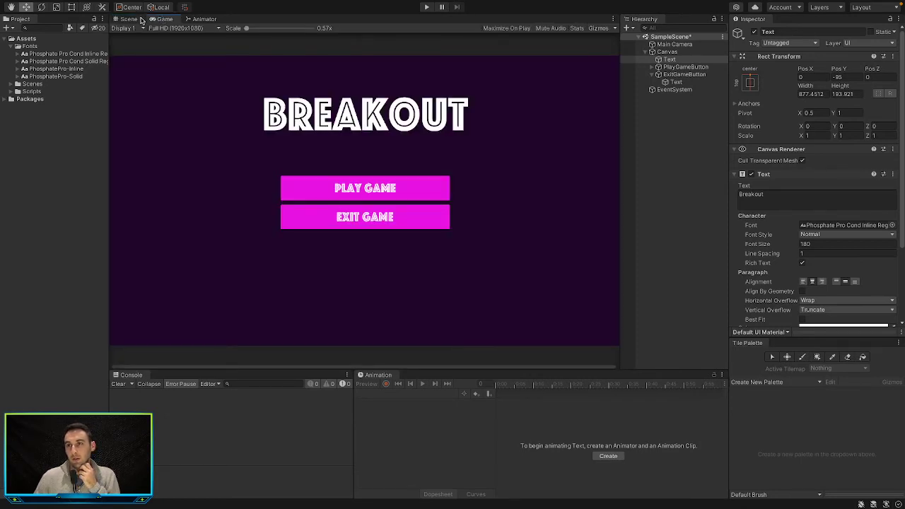
pyautogui.click(142, 19)
pyautogui.moveTo(395, 83); pyautogui.dragTo(394, 77)
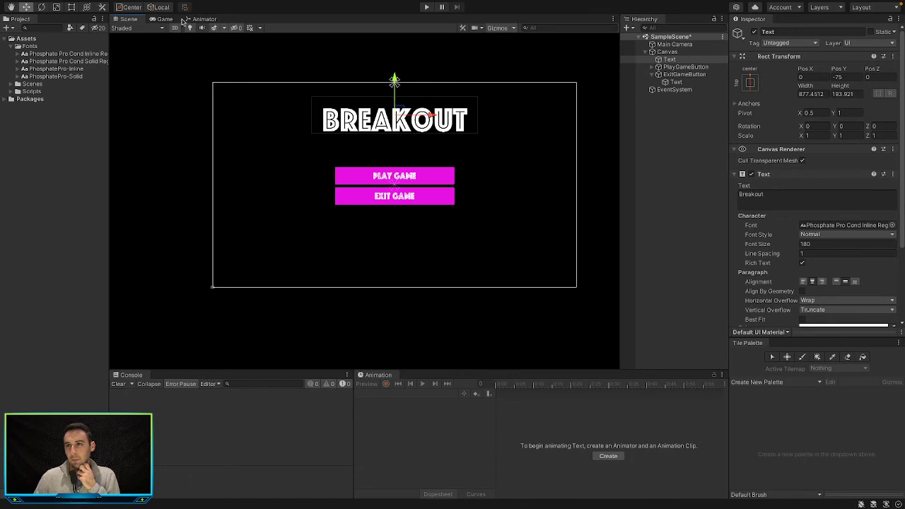
pyautogui.click(164, 19)
pyautogui.click(142, 21)
pyautogui.moveTo(395, 81); pyautogui.dragTo(394, 84)
pyautogui.click(164, 19)
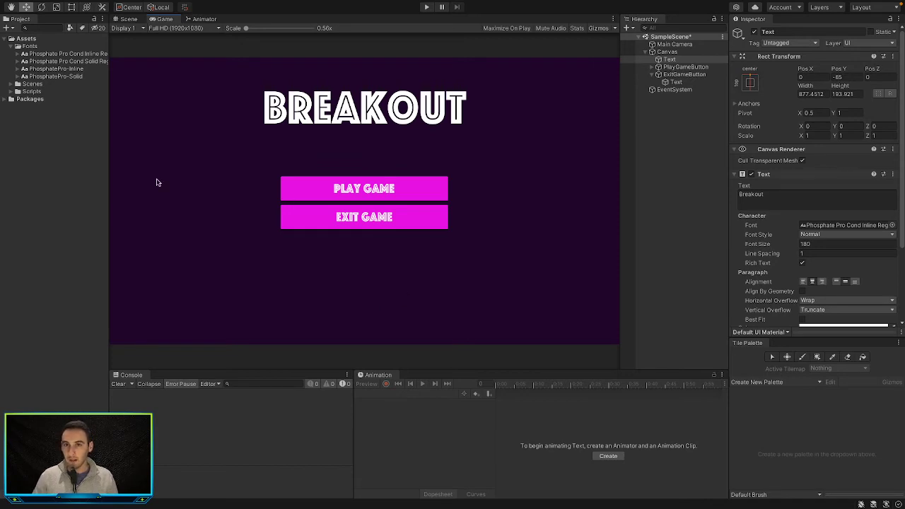
# Collapse the Fonts folder in the project and the Canvas with its children in the scene hierarchy
pyautogui.click(12, 47)
pyautogui.click(61, 107)
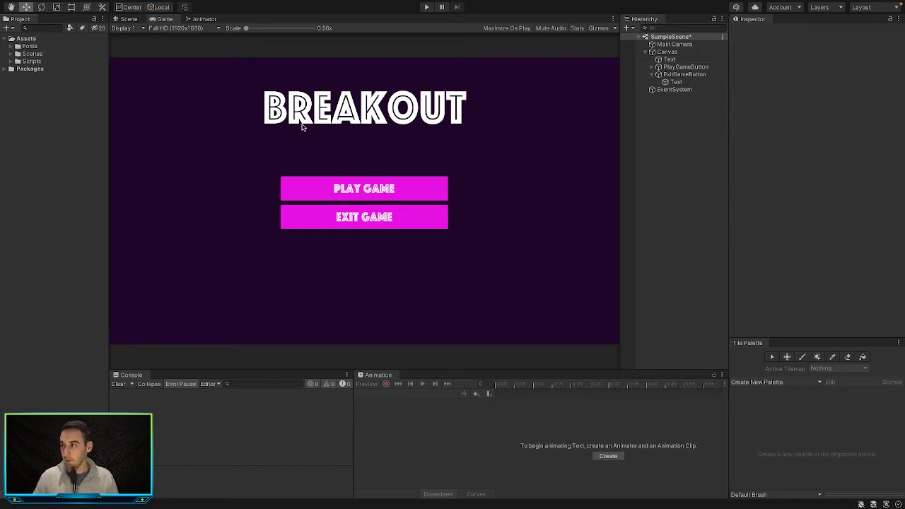
pyautogui.click(650, 74)
pyautogui.rightClick(669, 99)
pyautogui.click(645, 54)
pyautogui.click(646, 54)
# Create an empty game object at the root of the scene and name it GameManager
pyautogui.rightClick(665, 76)
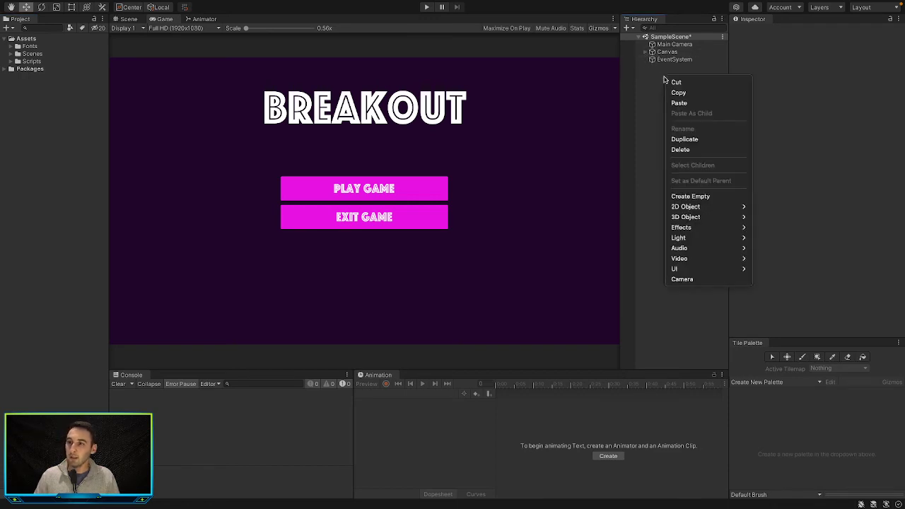
pyautogui.moveTo(713, 219)
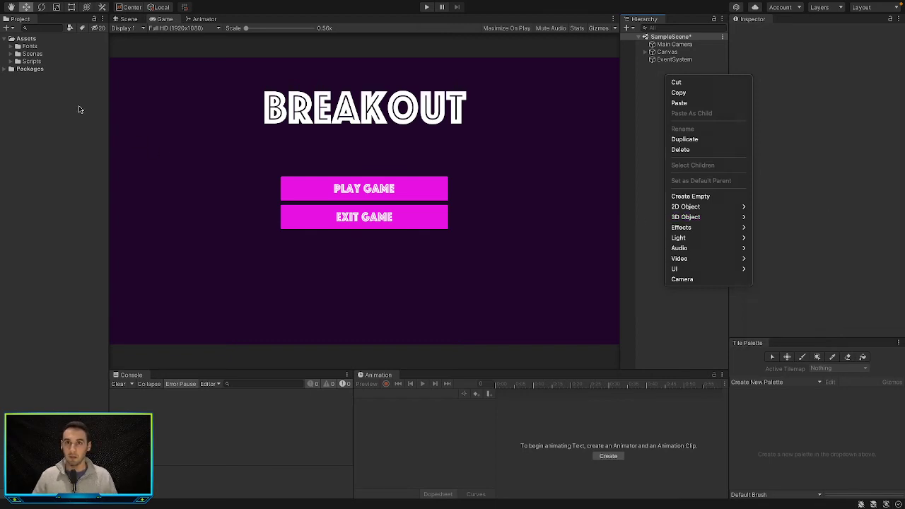
pyautogui.click(165, 118)
pyautogui.rightClick(696, 97)
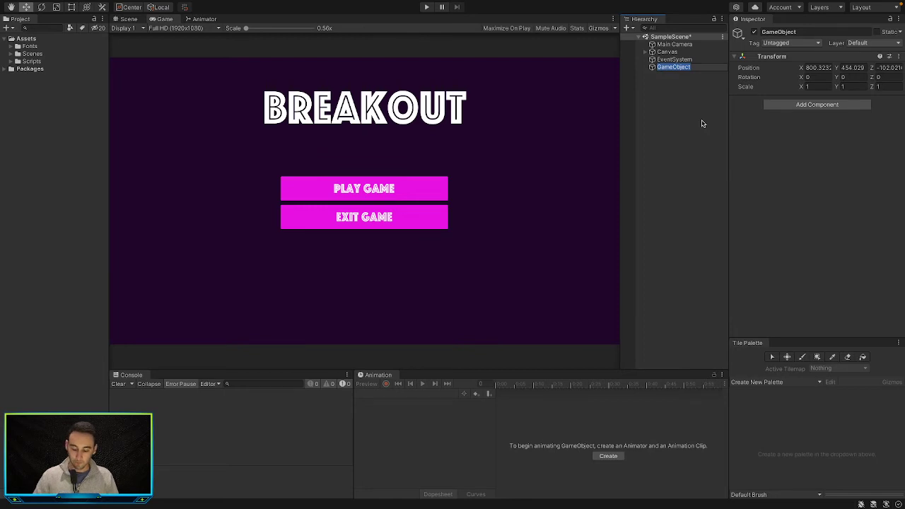
pyautogui.write('Game')
pyautogui.press('BackSpace')
pyautogui.press('BackSpace')
pyautogui.press('BackSpace')
pyautogui.write('ameManager')
pyautogui.press('Return')
# Attach the existing Game Manager script to the GameManager object and open GameManager.cs in the code editor
pyautogui.click(817, 104)
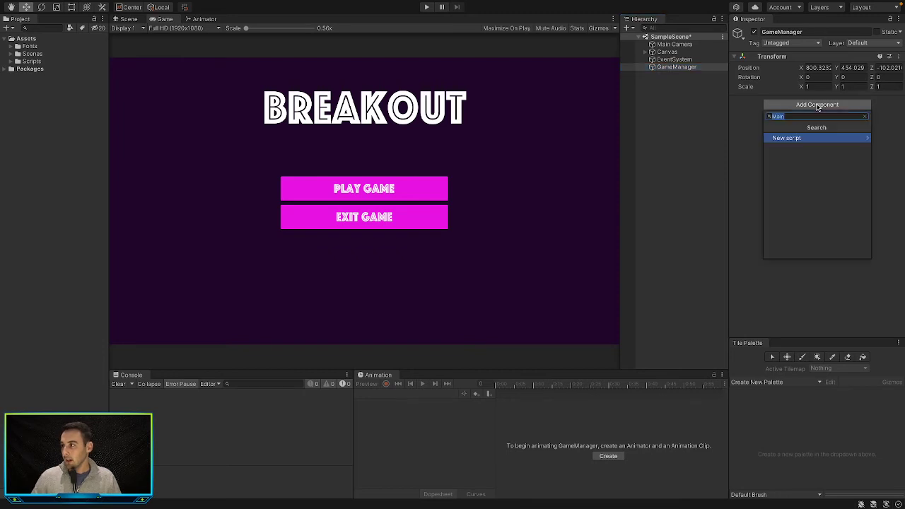
pyautogui.write('Game')
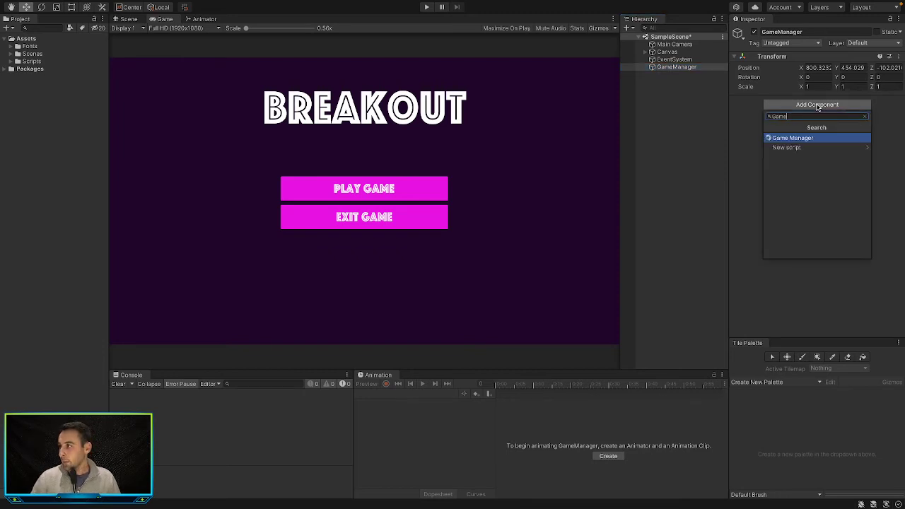
pyautogui.press('Return')
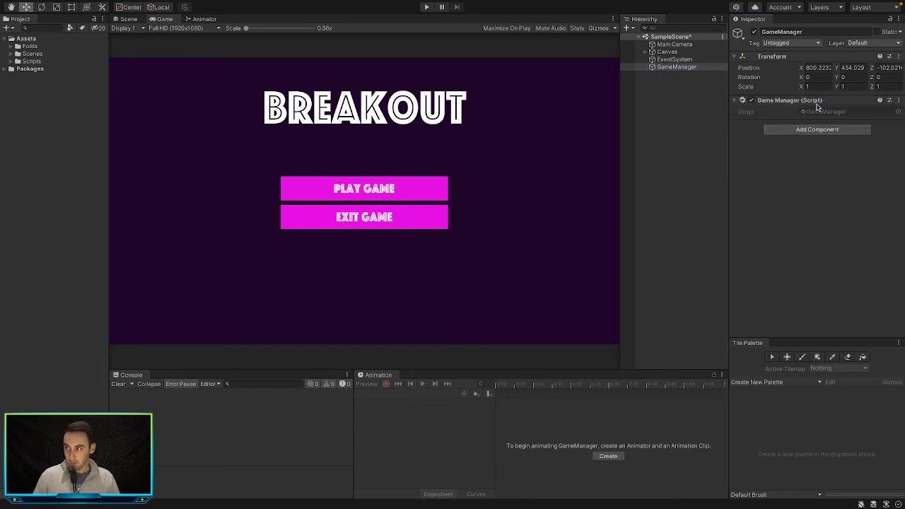
pyautogui.click(737, 101)
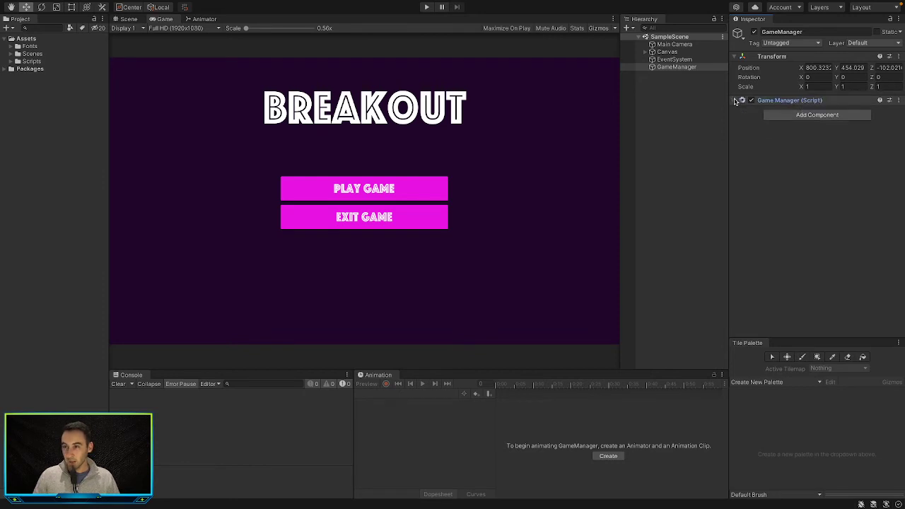
pyautogui.click(670, 67)
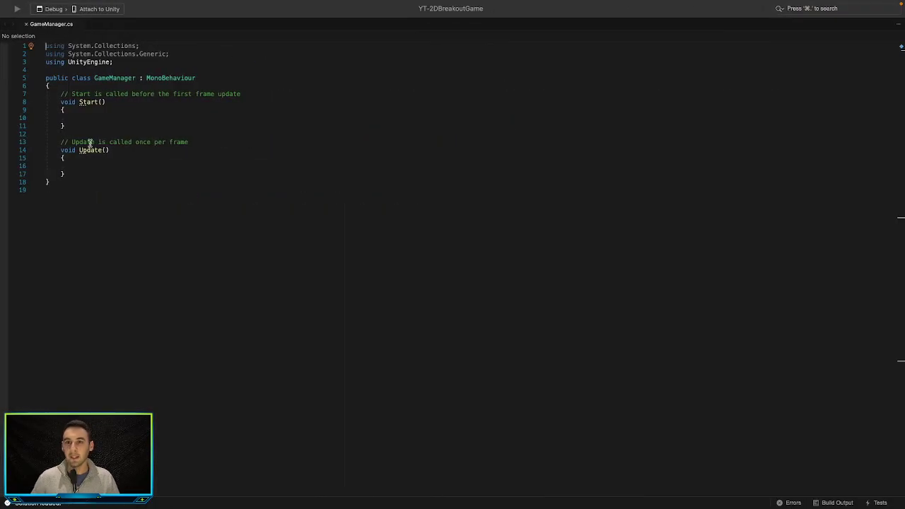
# Delete the Start and Update methods with their comments from the GameManager class, leaving blank lines in its body
pyautogui.moveTo(73, 175); pyautogui.dragTo(40, 100)
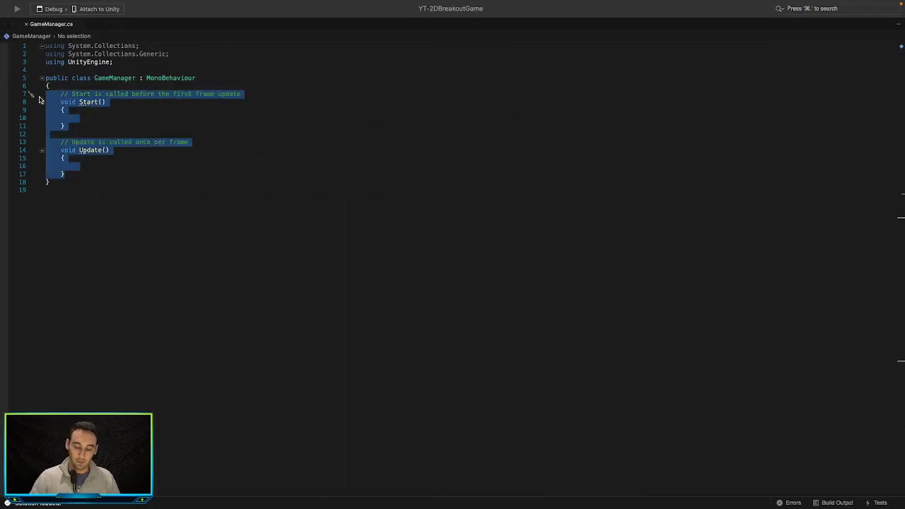
pyautogui.press('BackSpace')
pyautogui.press('BackSpace')
pyautogui.press('Return')
pyautogui.press('Return')
pyautogui.press('Return')
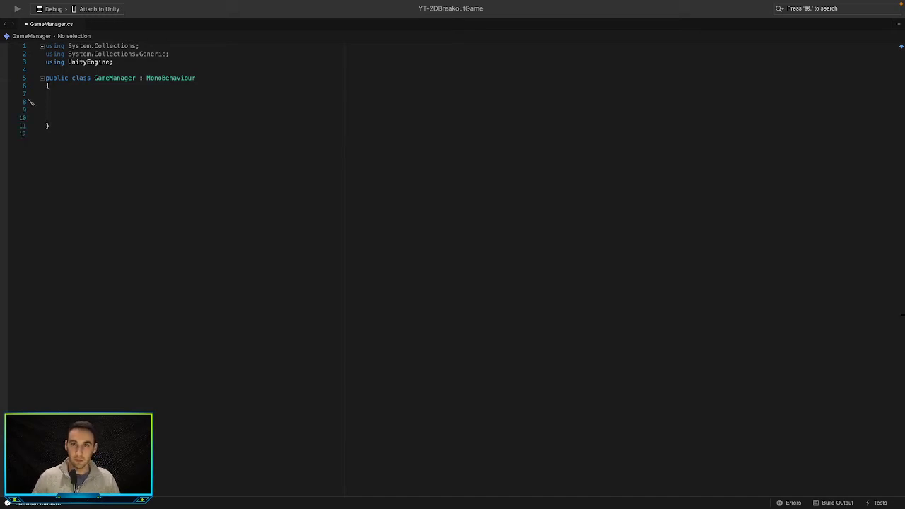
# Add the directive "using UnityEngine.SceneManagement;" below the UnityEngine one by duplicating and extending that line
pyautogui.tripleClick(127, 62)
pyautogui.press('super+c')
pyautogui.press('Right')
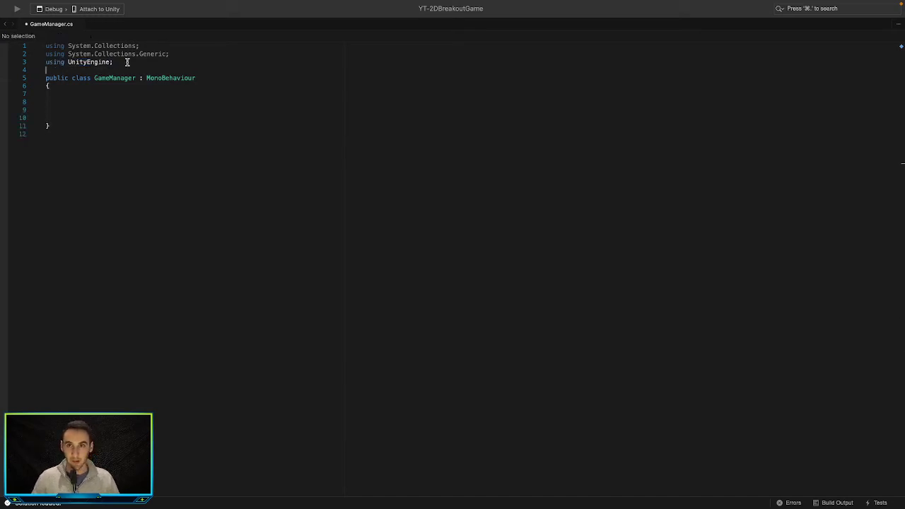
pyautogui.press('super+v')
pyautogui.click(110, 70)
pyautogui.write('.SceneManagement')
pyautogui.click(191, 75)
# Declare a public void PlayGame() method with an empty body in the GameManager class
pyautogui.click(108, 111)
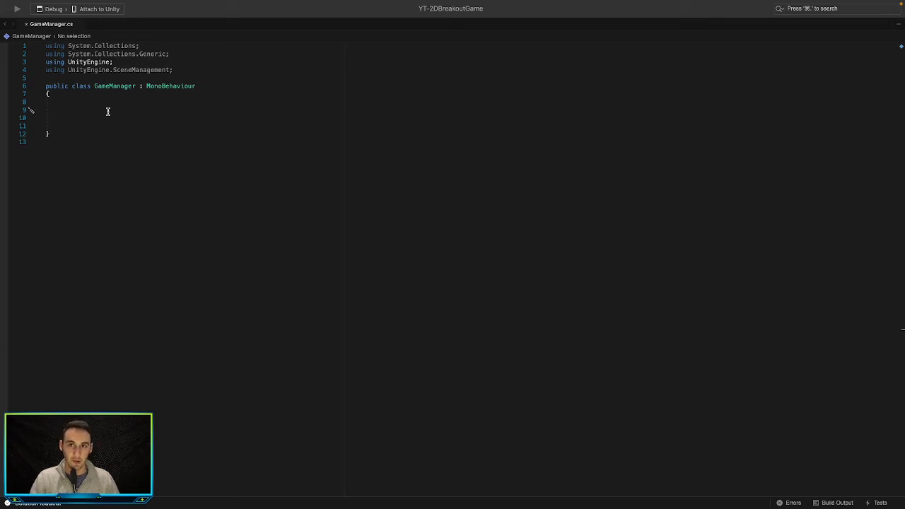
pyautogui.write('public\\')
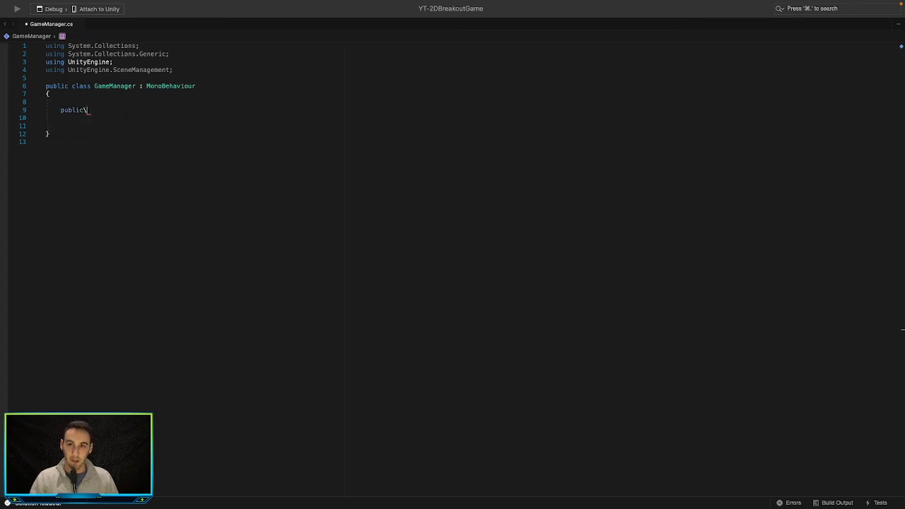
pyautogui.press('BackSpace')
pyautogui.write('void')
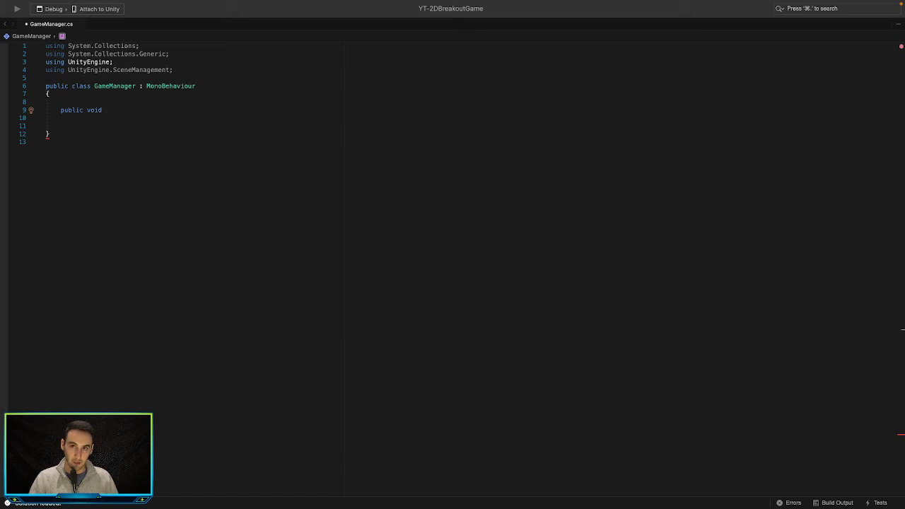
pyautogui.write(' PlayGam')
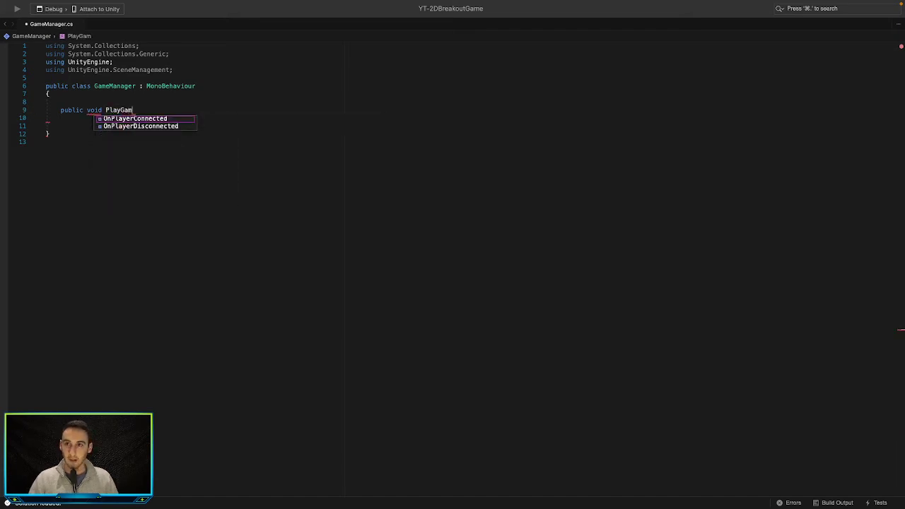
pyautogui.write('e() {')
pyautogui.press('Return')
# Write the statement SceneManager.LoadScene(gameScene); inside the PlayGame method
pyautogui.write('SceneManager.Lo')
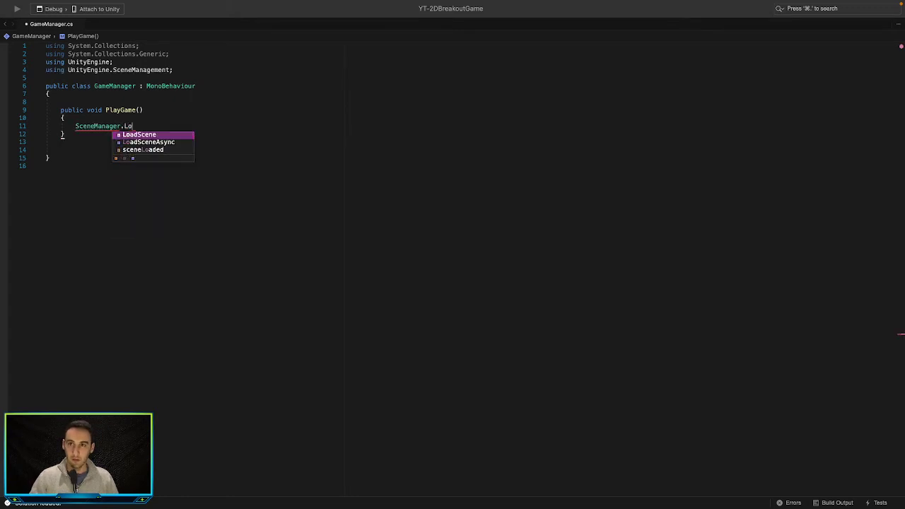
pyautogui.press('Tab')
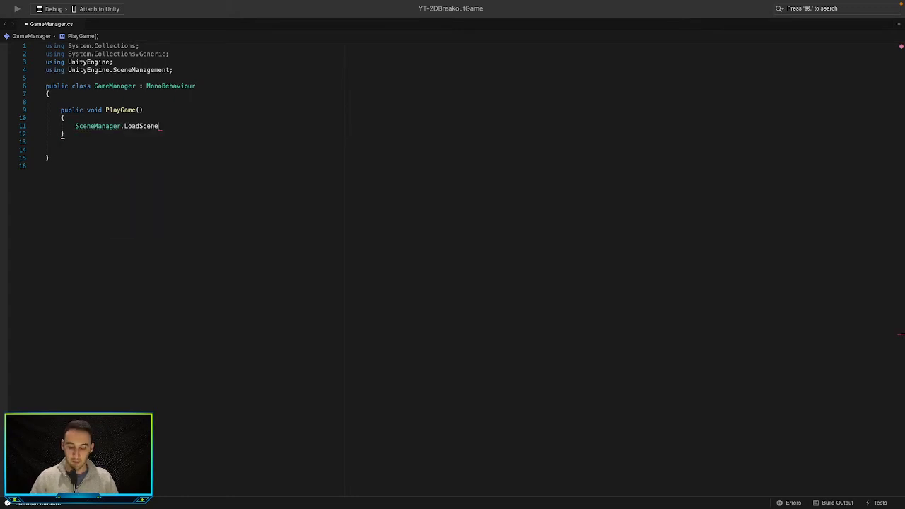
pyautogui.write('(')
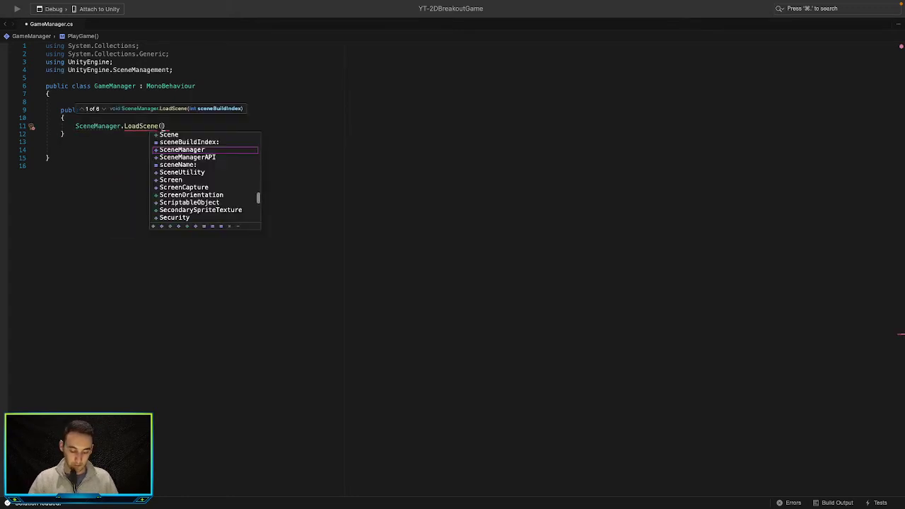
pyautogui.write('gameScene0')
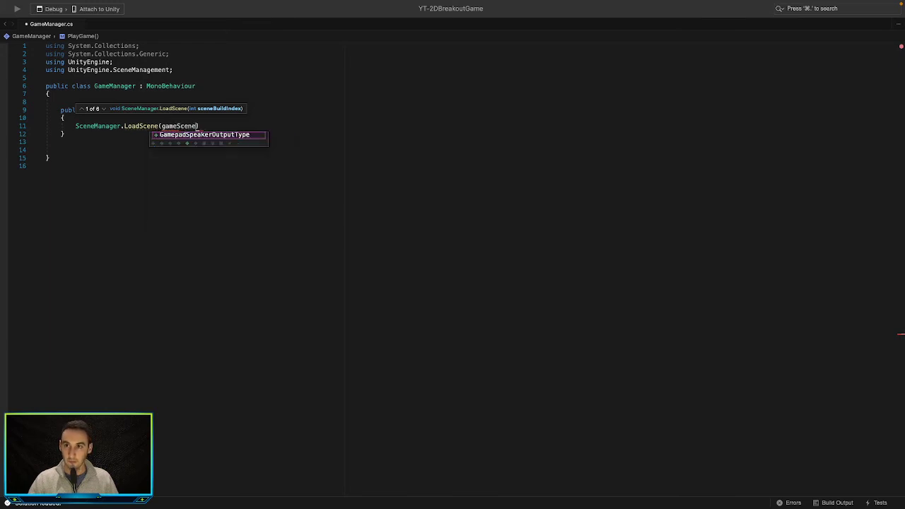
pyautogui.press('BackSpace')
pyautogui.write(');')
# Add an empty public void MainMenu() method below PlayGame
pyautogui.press('Down')
pyautogui.press('Return')
pyautogui.press('Return')
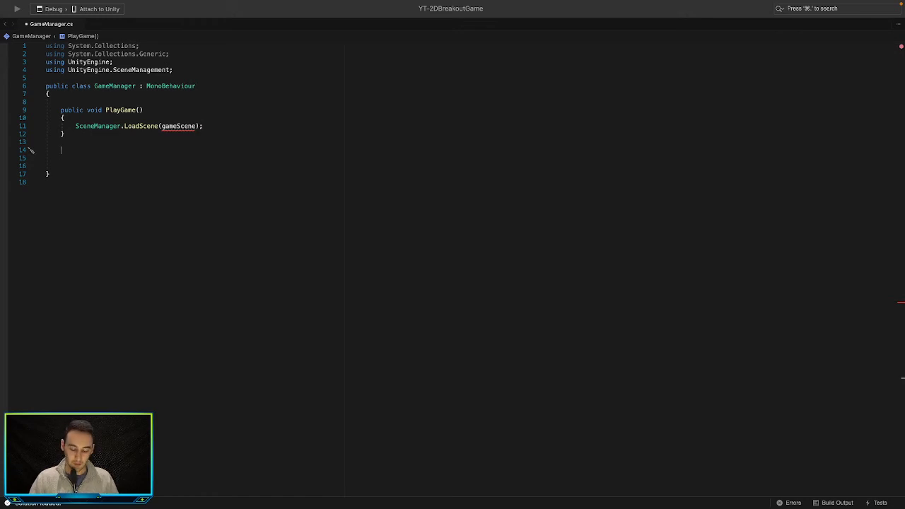
pyautogui.write('publcic')
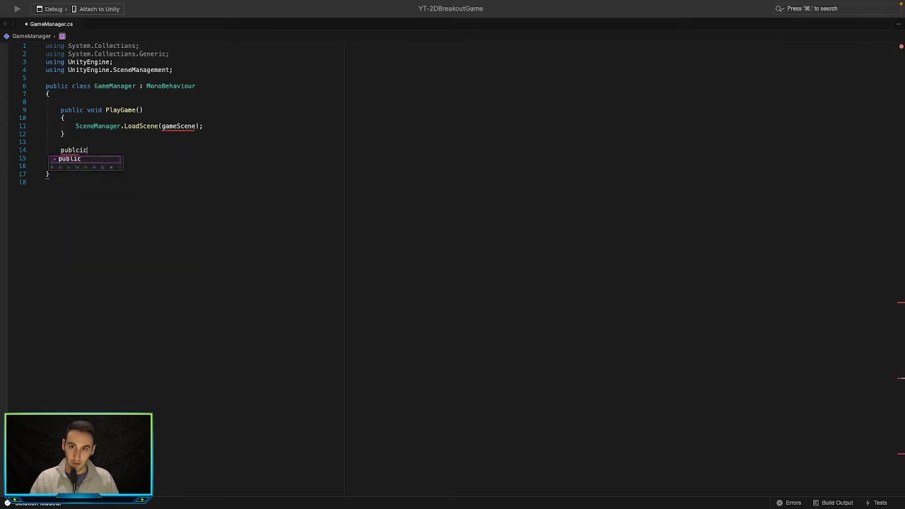
pyautogui.press('BackSpace')
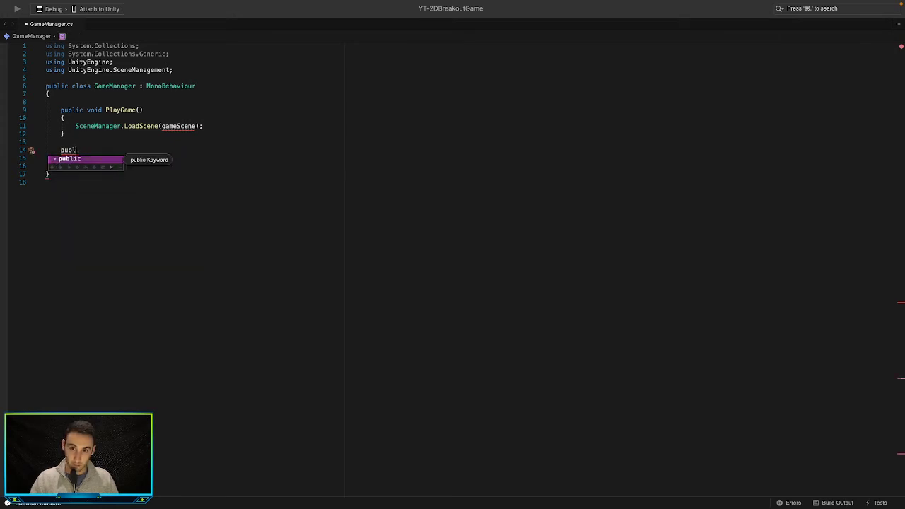
pyautogui.write('ic voi')
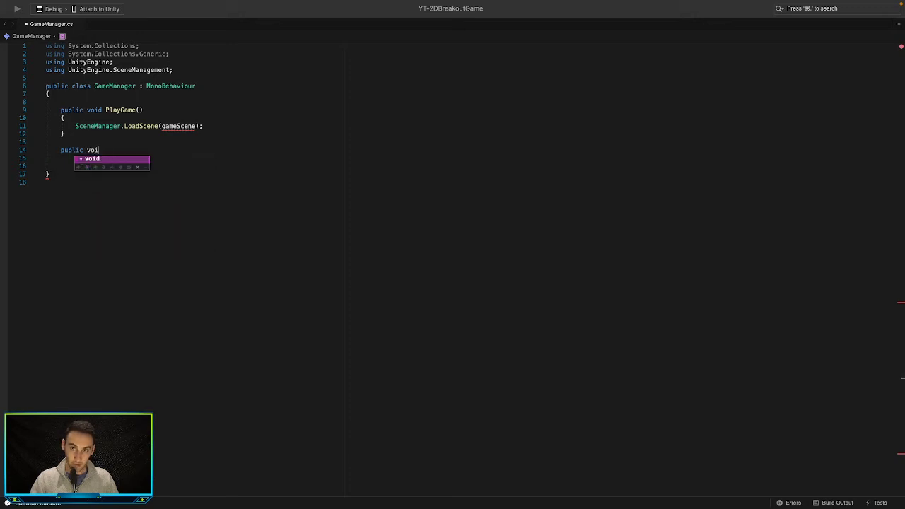
pyautogui.write('d MainM')
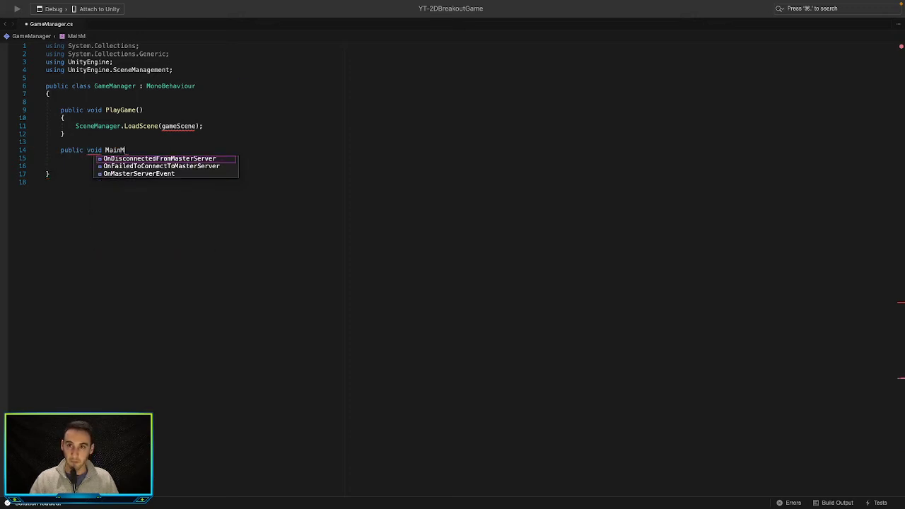
pyautogui.write('enu() {')
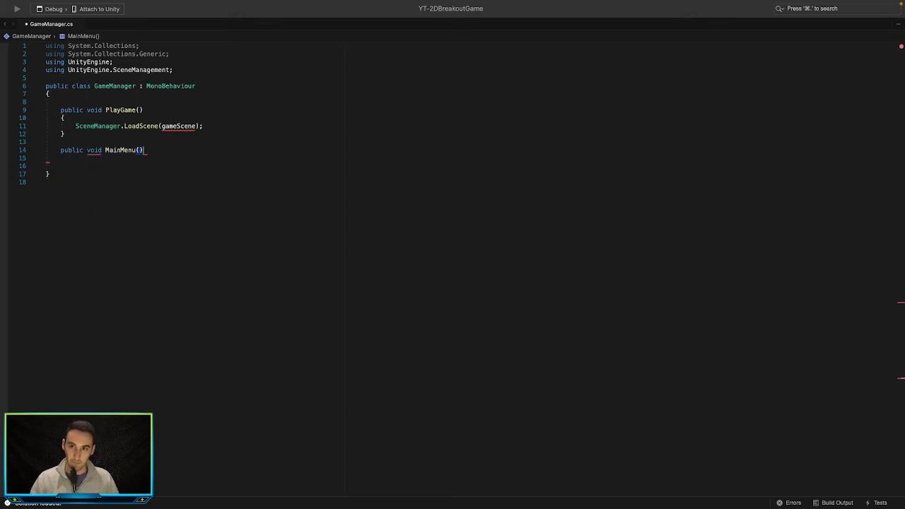
pyautogui.press('Return')
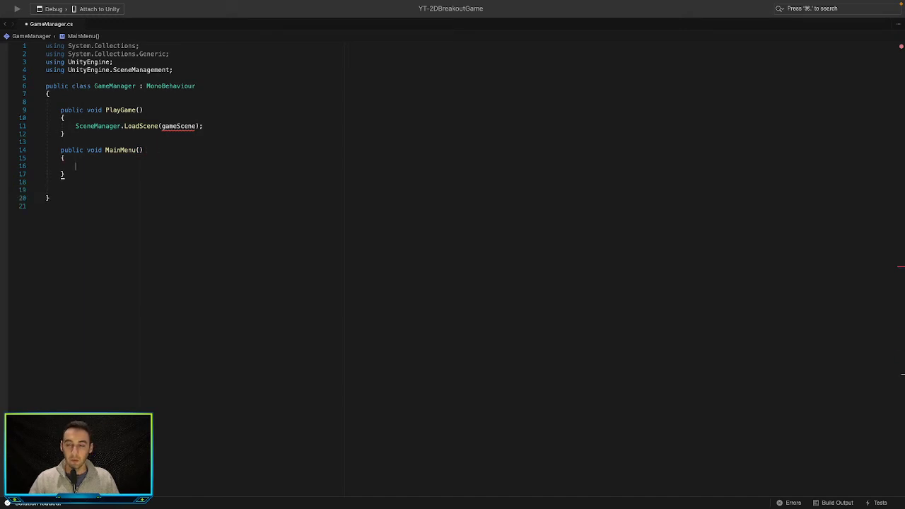
# Copy the SceneManager.LoadScene(gameScene); statement from PlayGame into the body of the MainMenu method
pyautogui.click(132, 126)
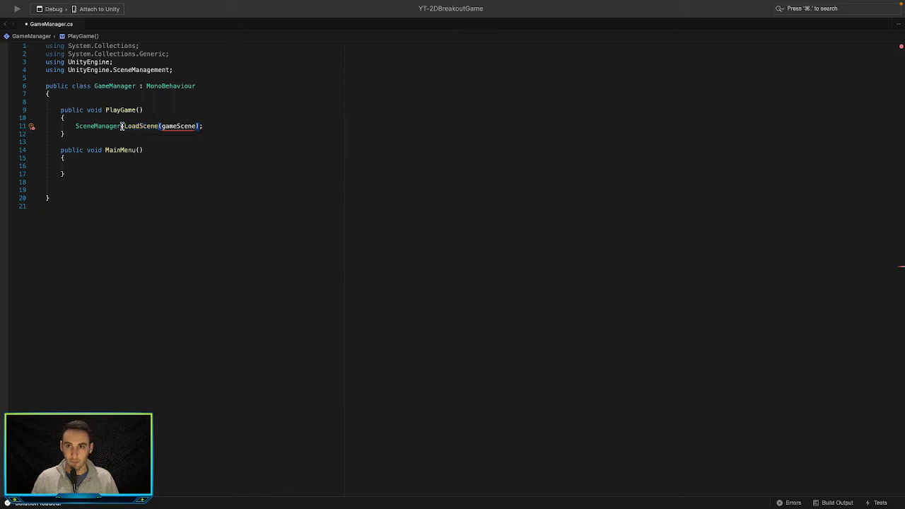
pyautogui.tripleClick(126, 126)
pyautogui.press('super+c')
pyautogui.click(117, 165)
pyautogui.press('super+v')
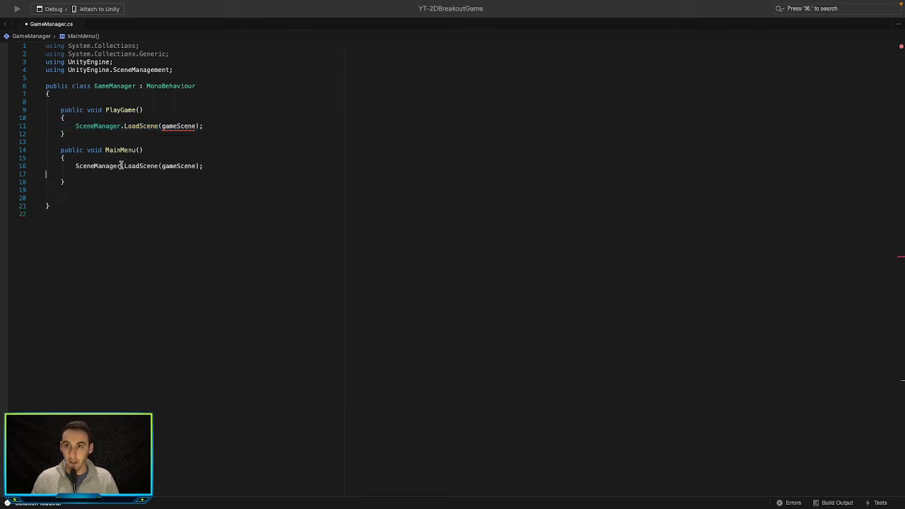
# Change the LoadScene argument inside MainMenu to MenuScene and remove the extra blank line beneath the statement
pyautogui.press('Left')
pyautogui.press('Left')
pyautogui.press('Left')
pyautogui.press('Left')
pyautogui.press('Left')
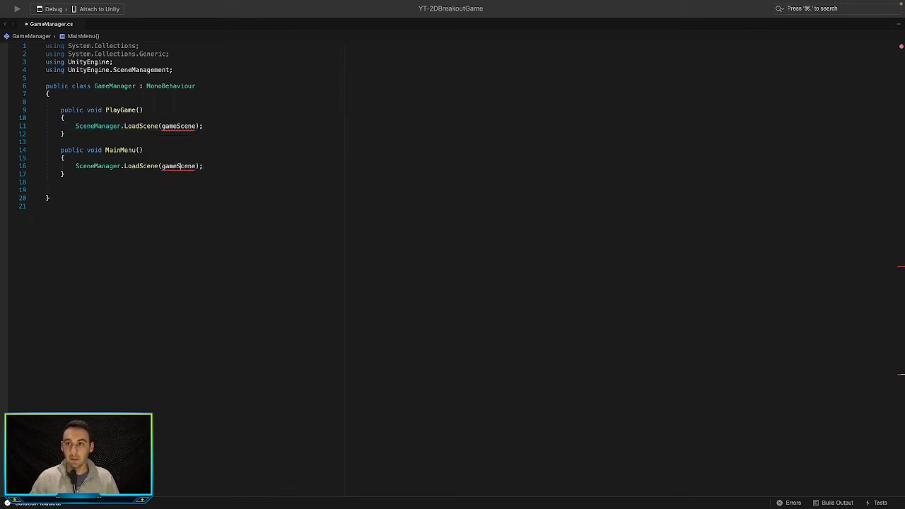
pyautogui.press('BackSpace')
pyautogui.press('BackSpace')
pyautogui.press('BackSpace')
pyautogui.press('BackSpace')
pyautogui.write('Menu')
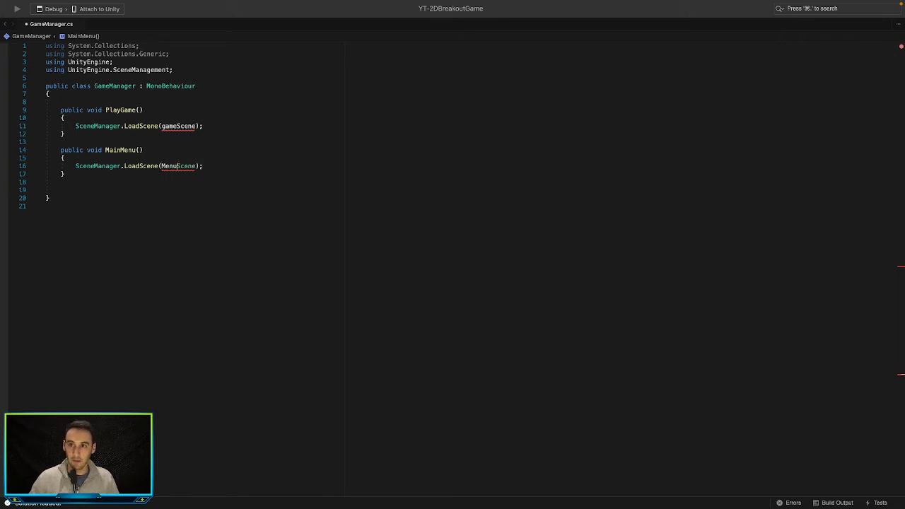
# Duplicate the whole MainMenu method below itself and rename the copy to ExitGame
pyautogui.doubleClick(108, 151)
pyautogui.moveTo(109, 150); pyautogui.dragTo(106, 172)
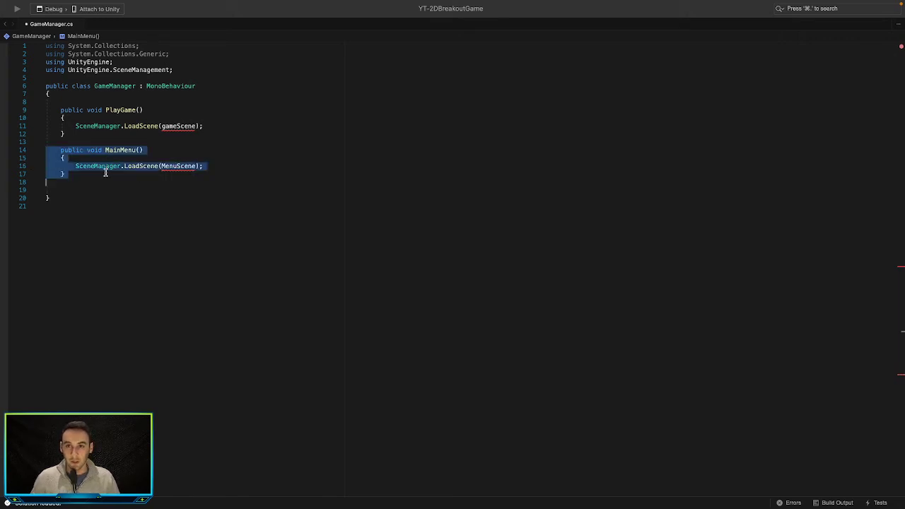
pyautogui.press('super+c')
pyautogui.click(97, 191)
pyautogui.press('super+v')
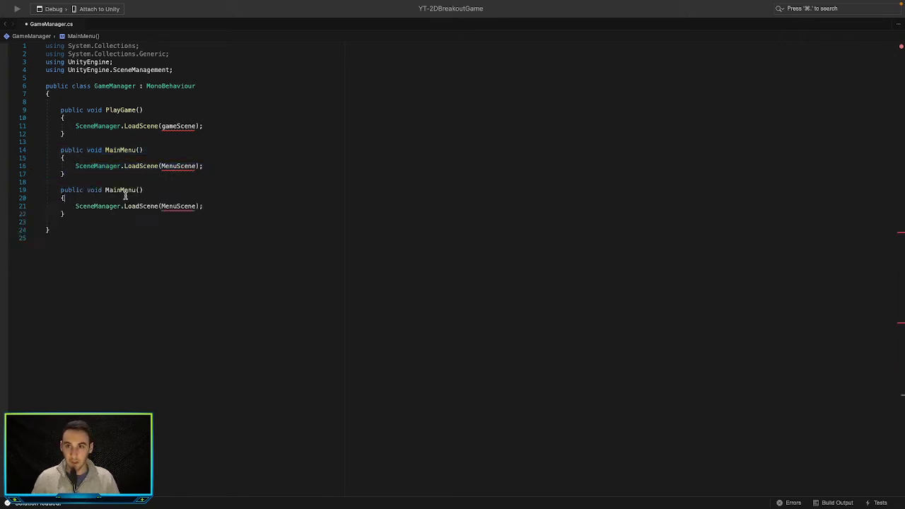
pyautogui.doubleClick(124, 191)
pyautogui.write('ExitG')
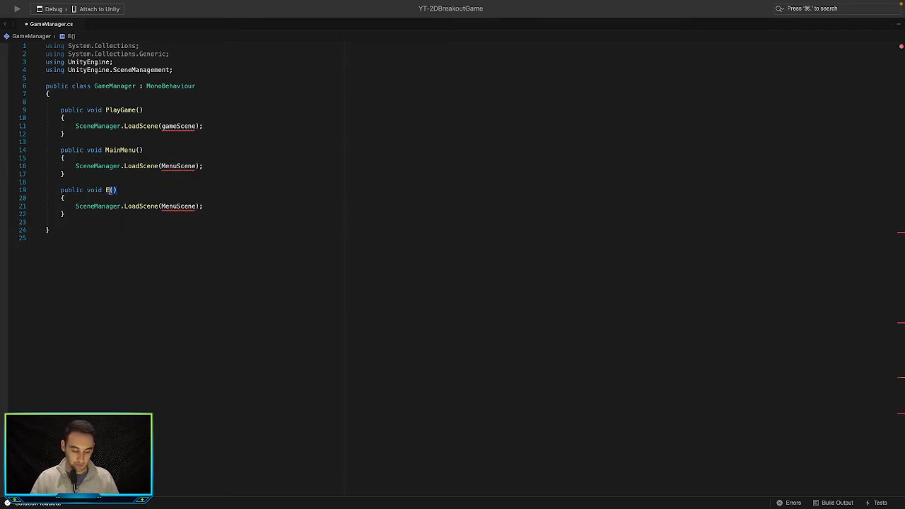
pyautogui.write('ame')
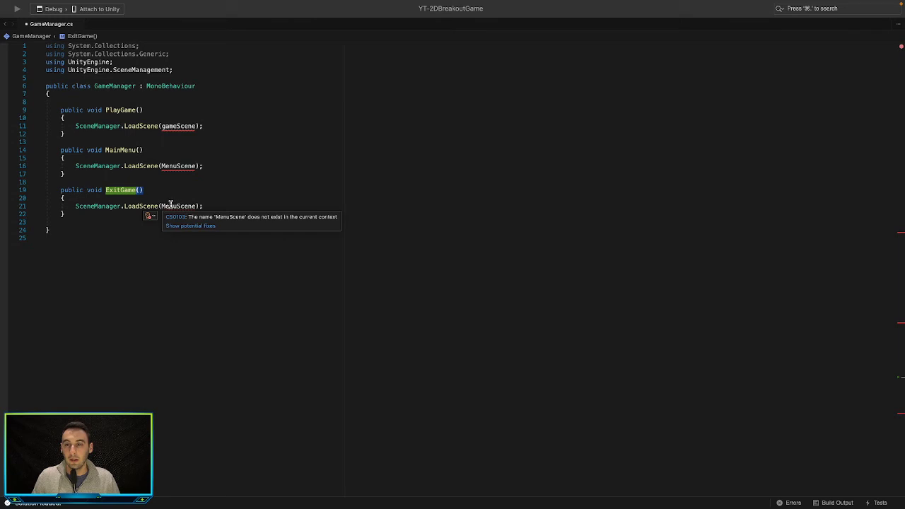
# Replace the body of ExitGame with Application.Quit(); and remove the blank line before the class's closing brace
pyautogui.moveTo(197, 207); pyautogui.dragTo(75, 206)
pyautogui.press('BackSpace')
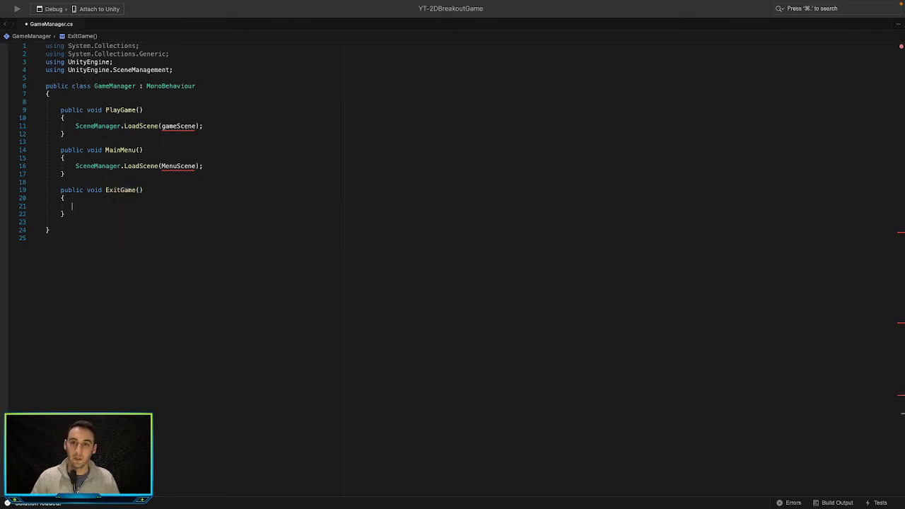
pyautogui.write('Apl')
pyautogui.press('Return')
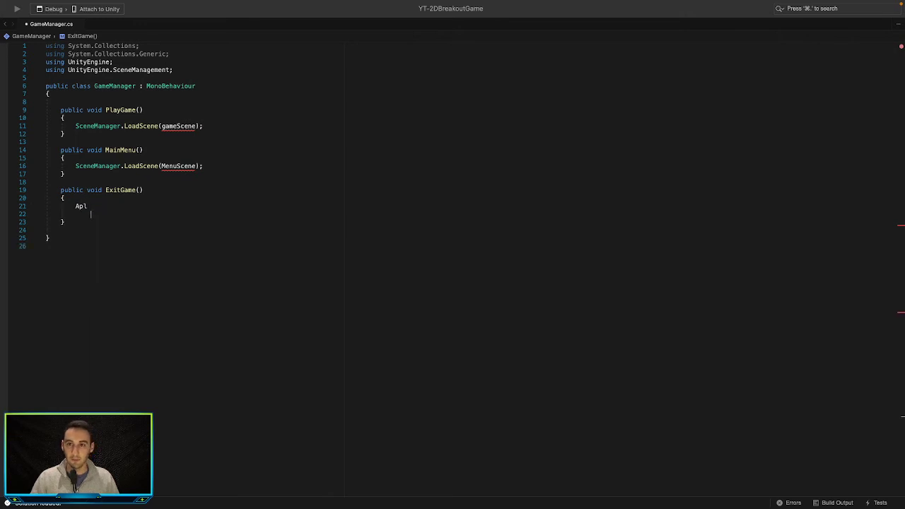
pyautogui.press('BackSpace')
pyautogui.press('BackSpace')
pyautogui.press('BackSpace')
pyautogui.write('Ap')
pyautogui.press('Tab')
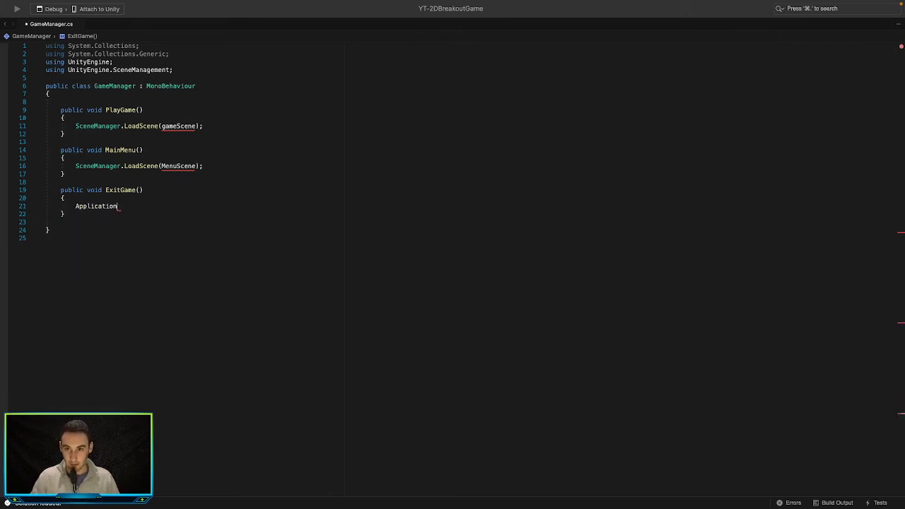
pyautogui.write('.Qu')
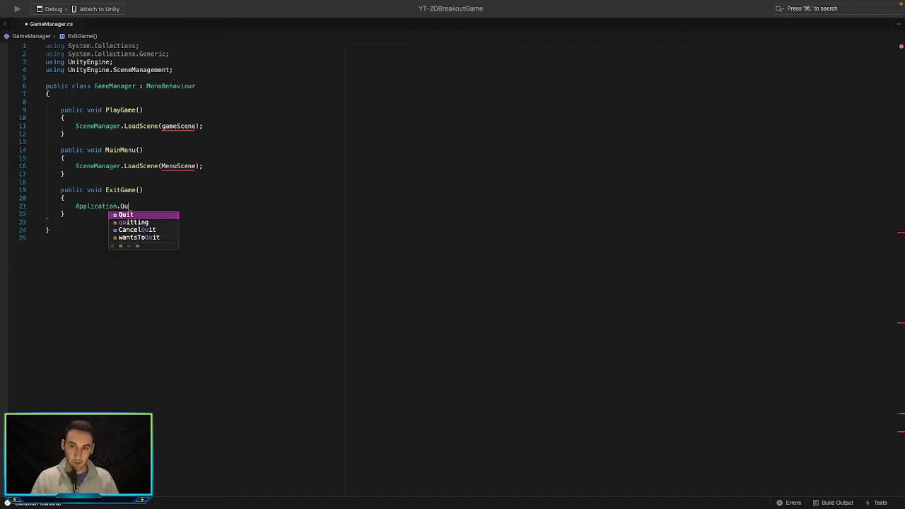
pyautogui.write('it();')
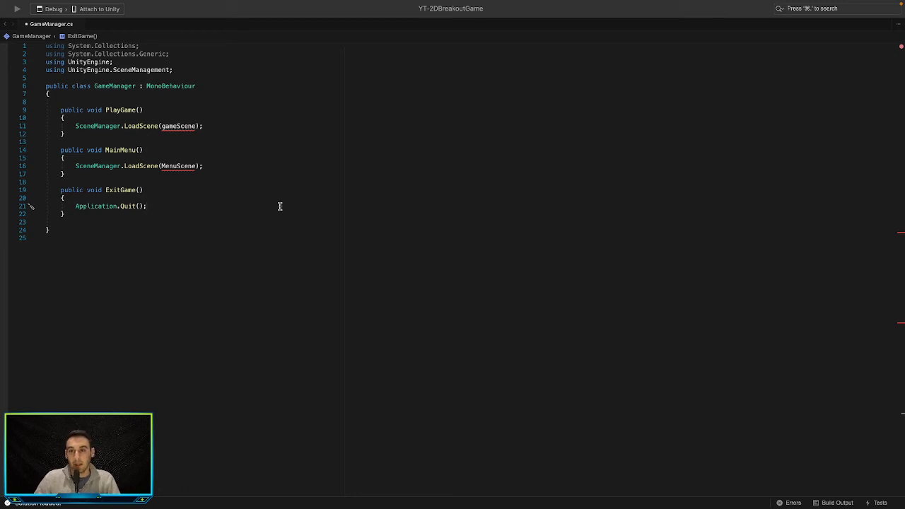
pyautogui.click(81, 222)
pyautogui.press('BackSpace')
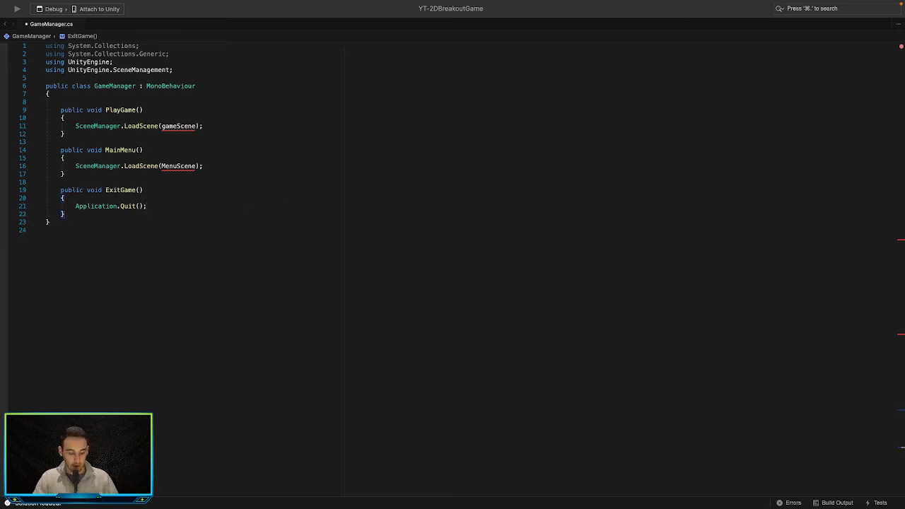
# Declare the field readonly string gameScene = "GameScene"; at the start of the GameManager class, above PlayGame
pyautogui.click(104, 100)
pyautogui.press('Return')
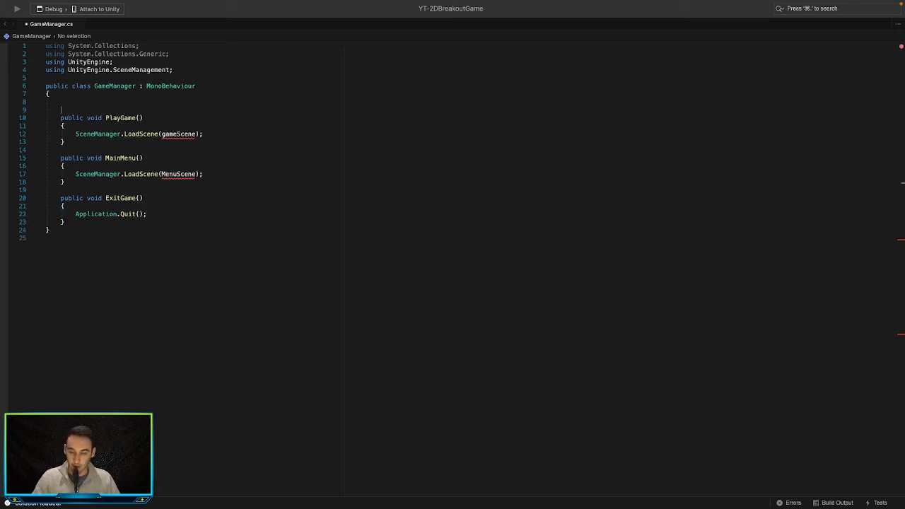
pyautogui.press('Return')
pyautogui.press('Up')
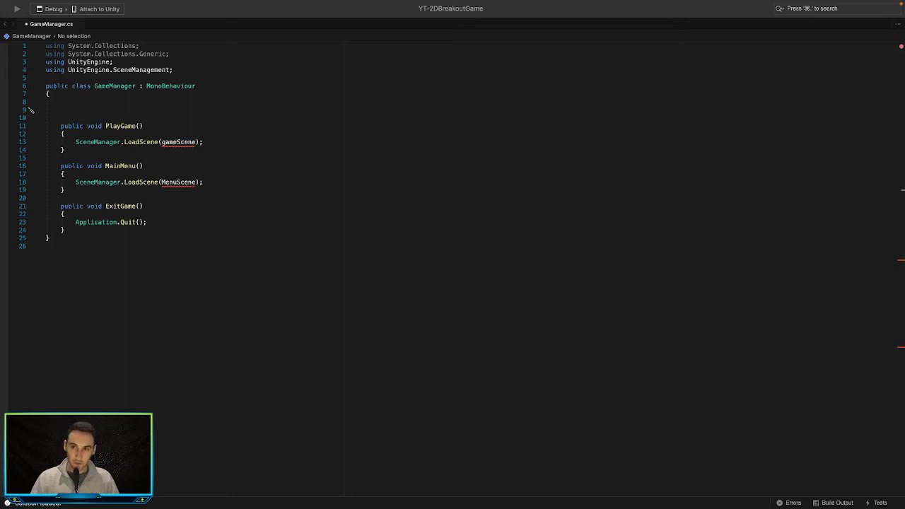
pyautogui.write('readonly')
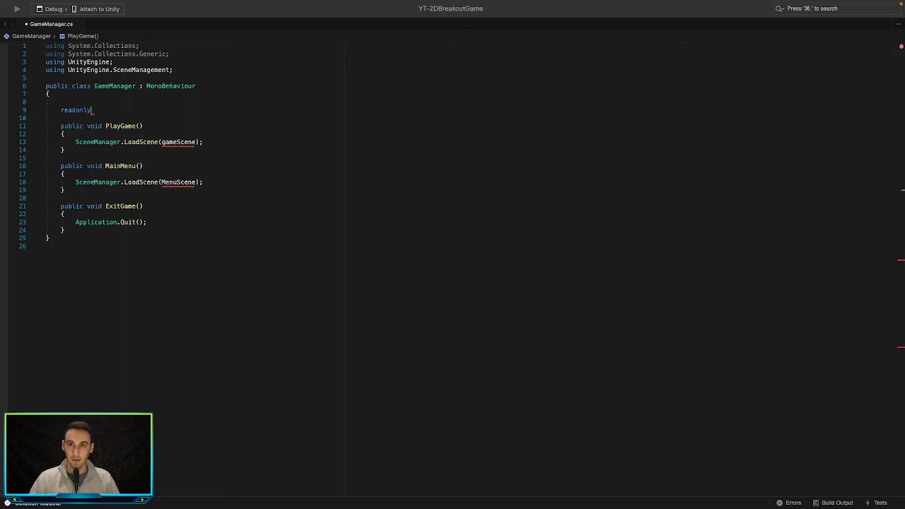
pyautogui.write(' string ')
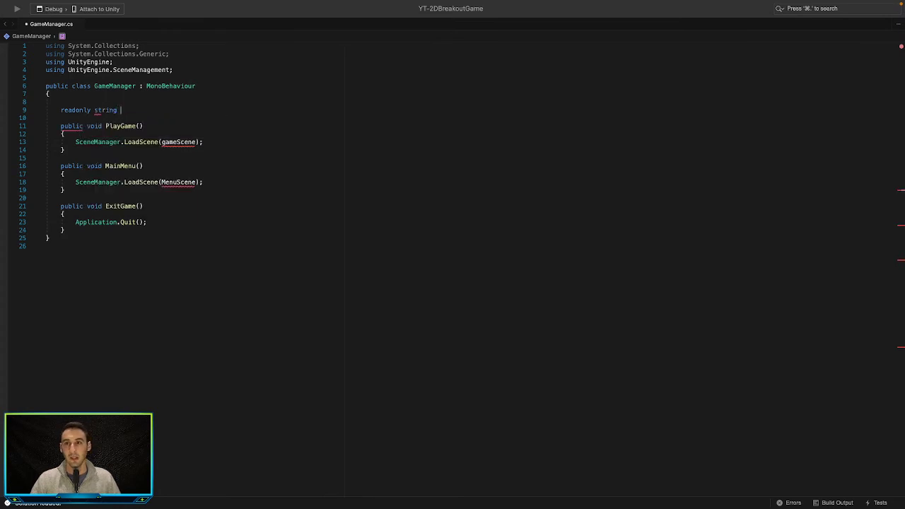
pyautogui.write('gaem')
pyautogui.press('BackSpace')
pyautogui.press('BackSpace')
pyautogui.press('BackSpace')
pyautogui.write('ameScene ')
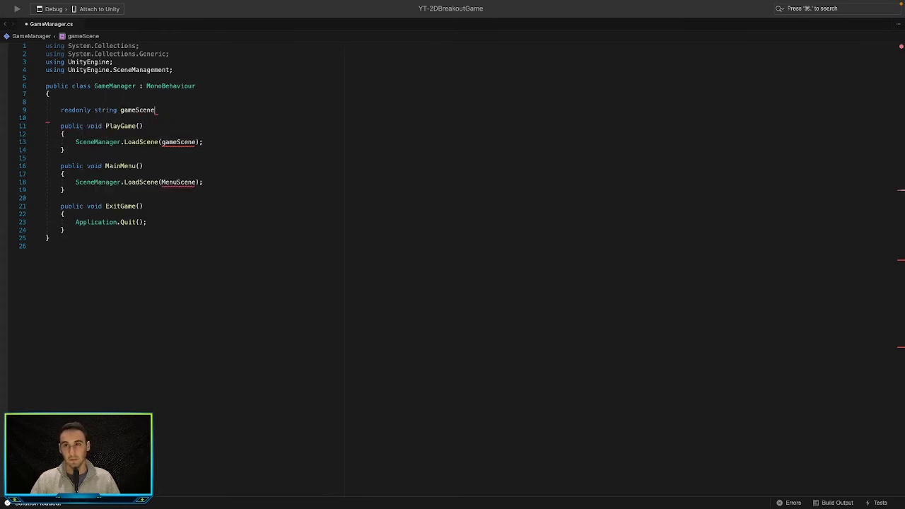
pyautogui.write('= "')
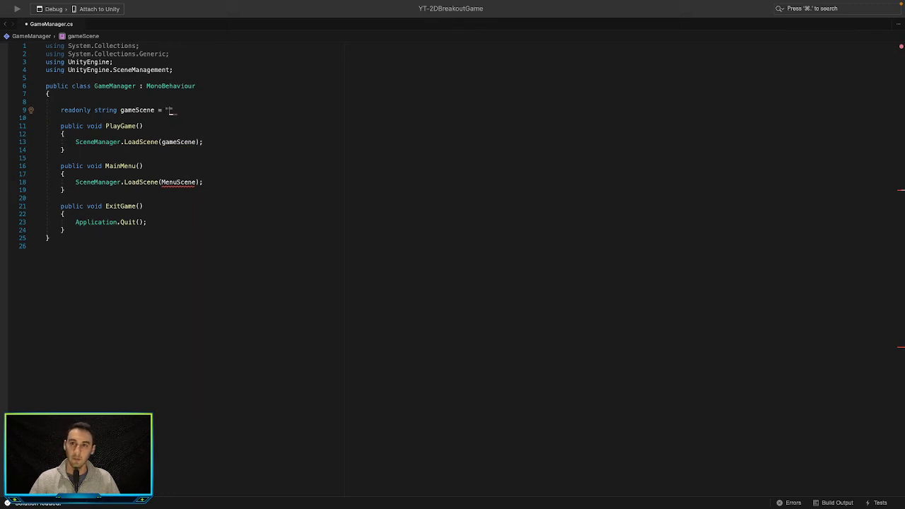
pyautogui.write('";')
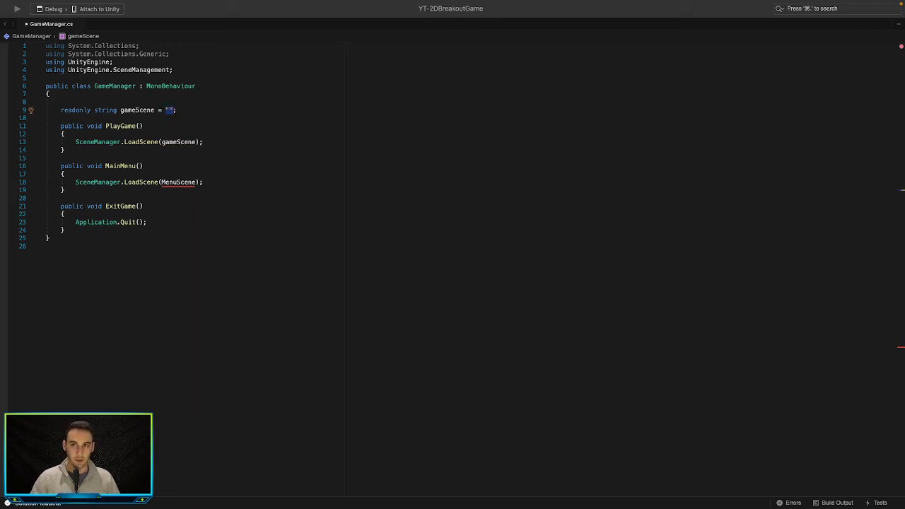
pyautogui.write('GameScene')
pyautogui.press('Return')
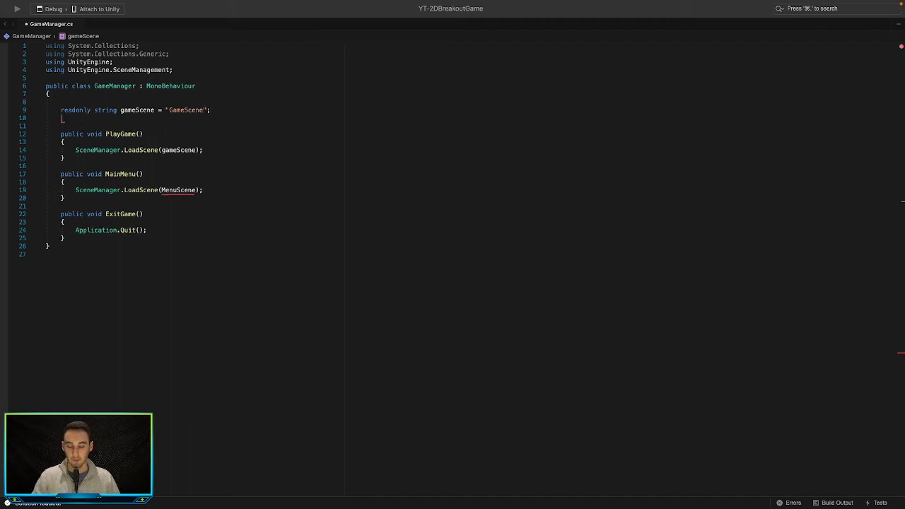
# Begin a second readonly string declaration on the line below the gameScene field
pyautogui.write('readonly\\')
pyautogui.press('Return')
pyautogui.press('BackSpace')
pyautogui.press('BackSpace')
pyautogui.press('BackSpace')
pyautogui.write('string')
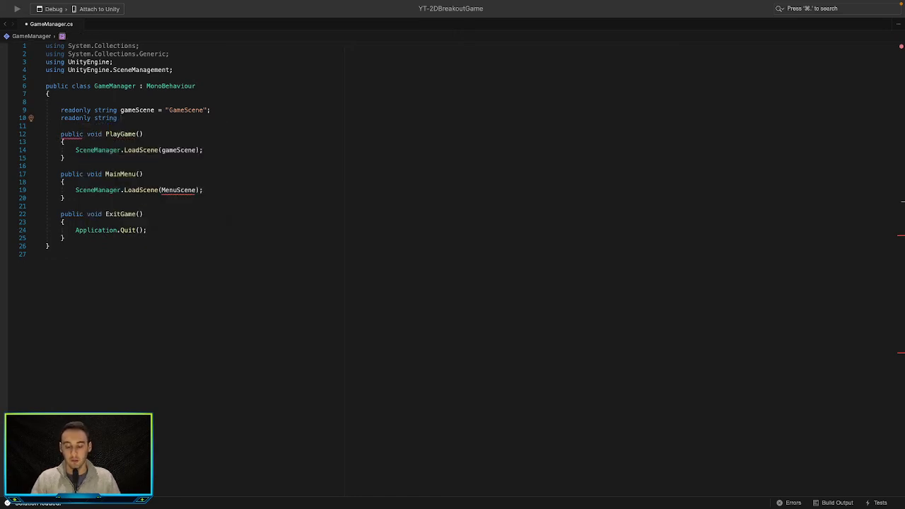
# Lowercase the first letter of the LoadScene argument in MainMenu so it reads menuScene
pyautogui.click(165, 189)
pyautogui.press('BackSpace')
pyautogui.write(',')
pyautogui.press('BackSpace')
pyautogui.write('m')
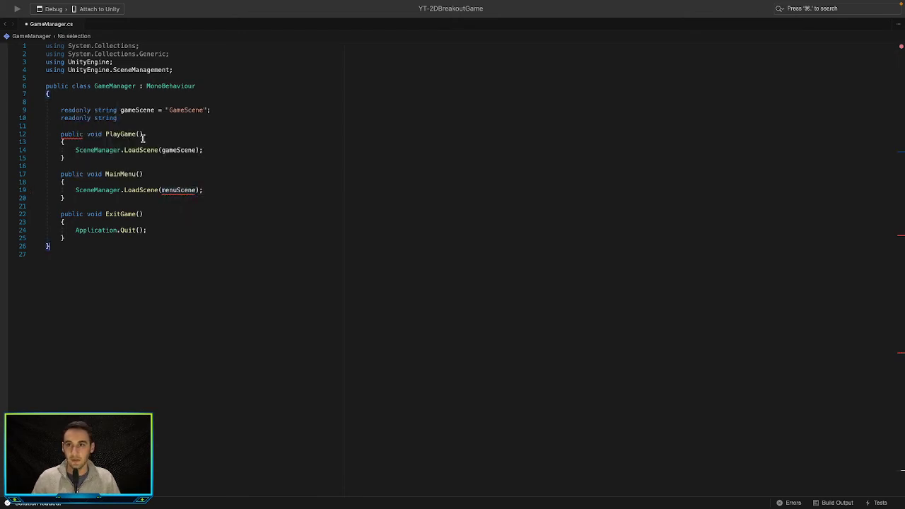
# Complete the second readonly string declaration as menuScene = "MenuScene"; and save the script
pyautogui.click(127, 118)
pyautogui.write('menuScene ')
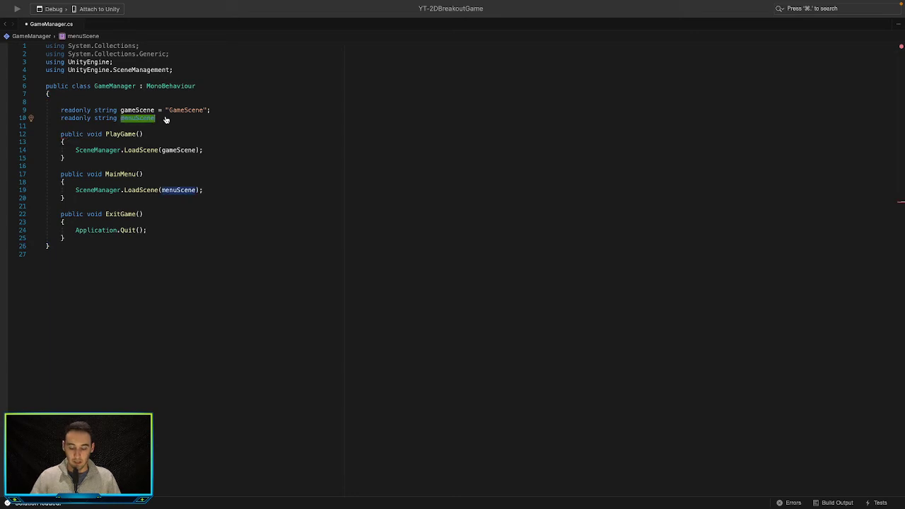
pyautogui.write('=')
pyautogui.press('BackSpace')
pyautogui.write('= "')
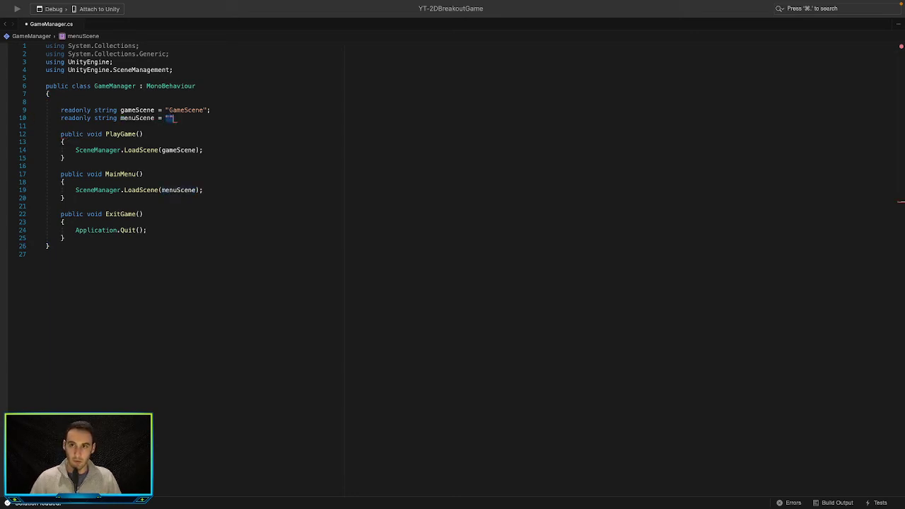
pyautogui.press('Left')
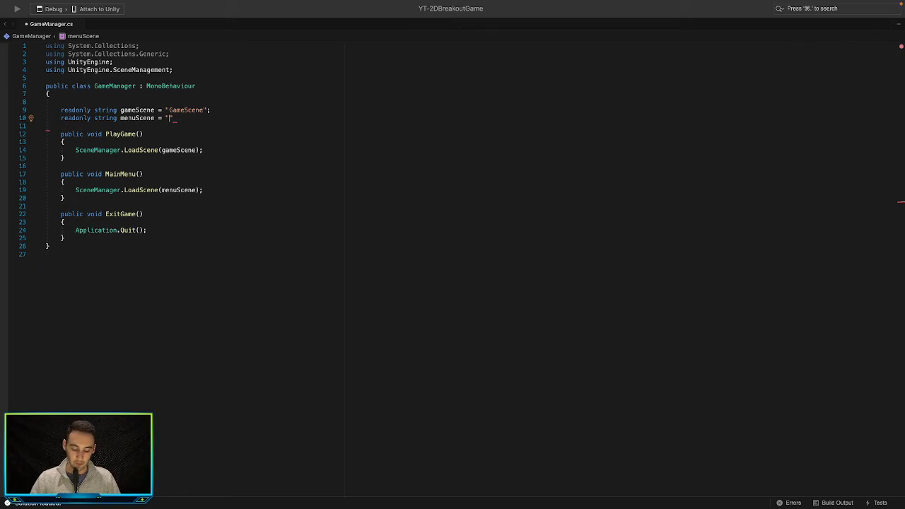
pyautogui.write('Menu')
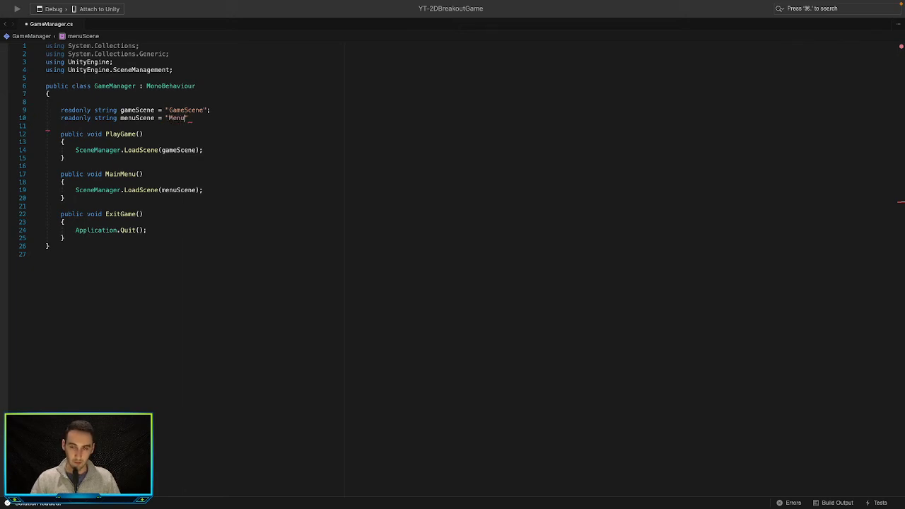
pyautogui.write('Scene')
pyautogui.press('Right')
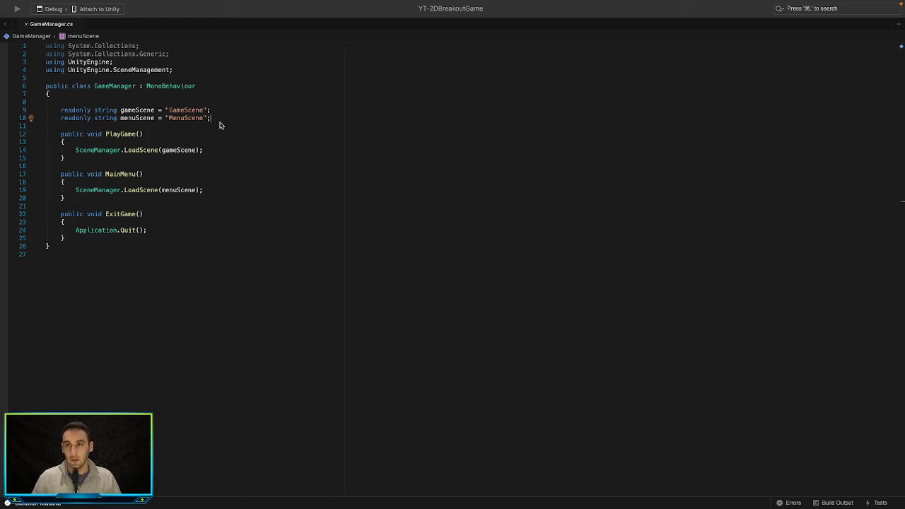
# Switch to Unity and rename the SampleScene asset in the Scenes folder to MenuScene
pyautogui.doubleClick(182, 119)
pyautogui.hotkey('ctrl', 'Left')
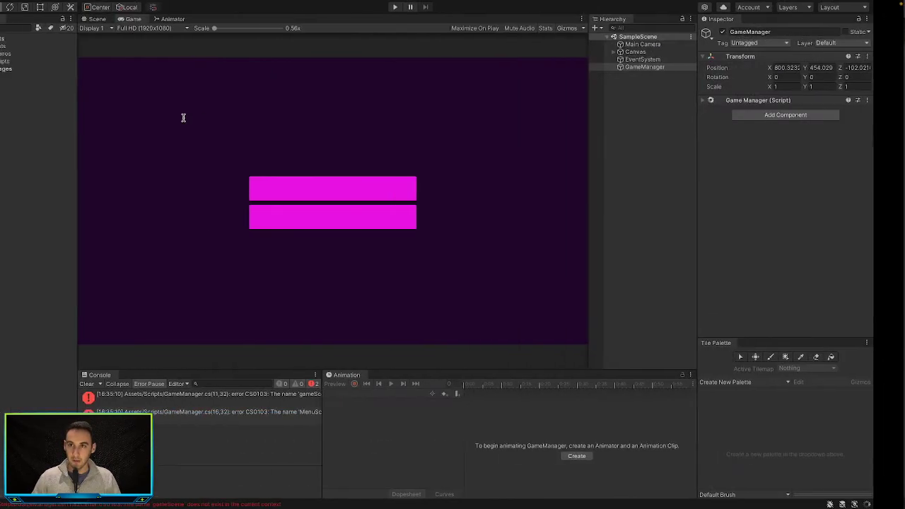
pyautogui.click(12, 55)
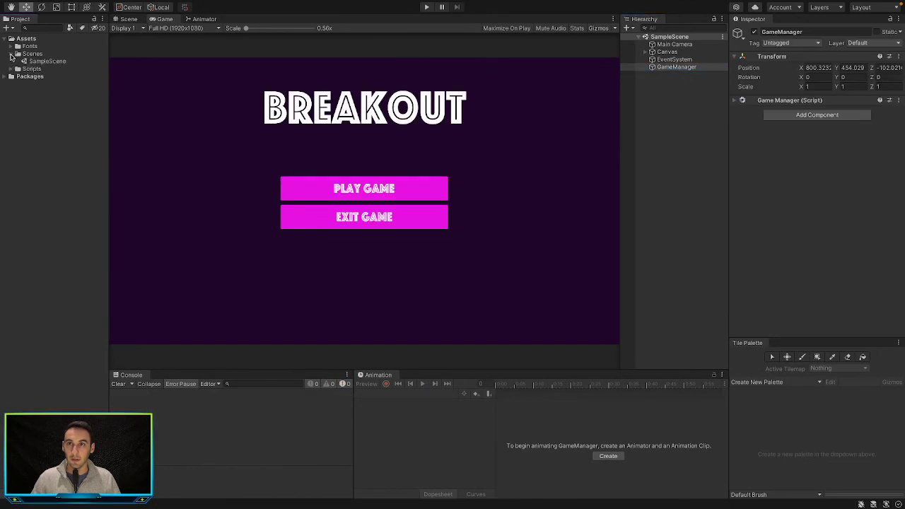
pyautogui.click(51, 62)
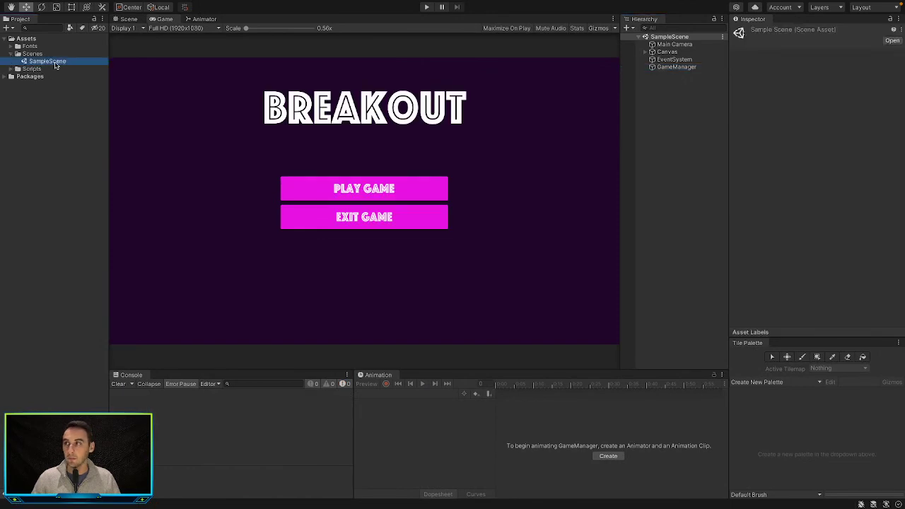
pyautogui.click(61, 64)
pyautogui.write('MenuScene')
pyautogui.press('Return')
pyautogui.click(485, 215)
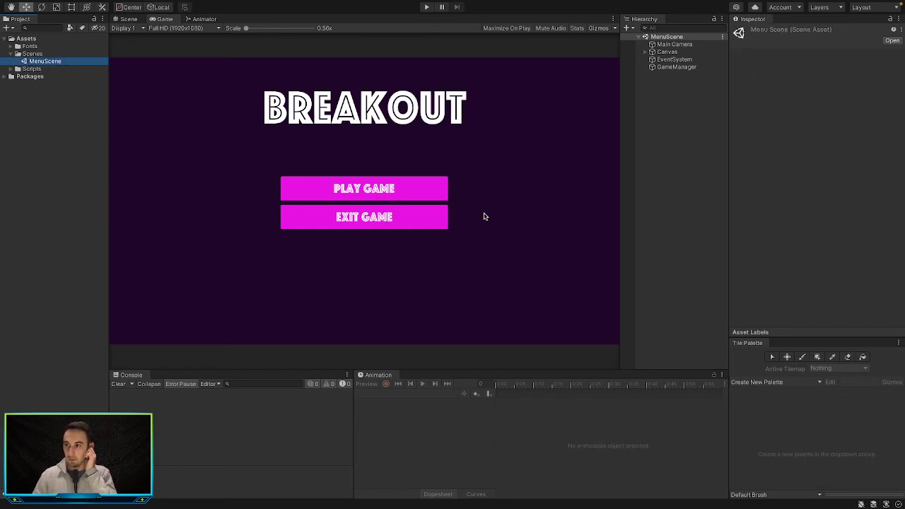
# Create a new scene asset named GameScene inside the Scenes folder
pyautogui.click(43, 103)
pyautogui.click(32, 54)
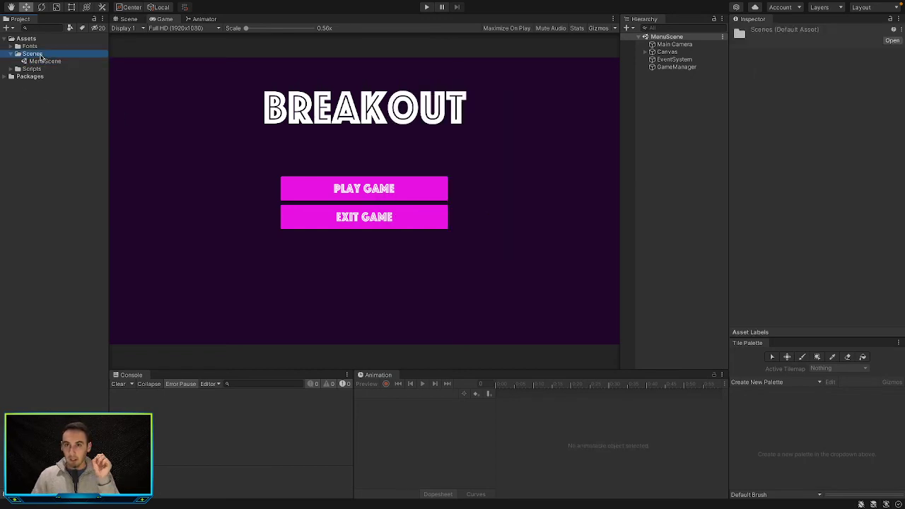
pyautogui.rightClick(41, 56)
pyautogui.moveTo(85, 60)
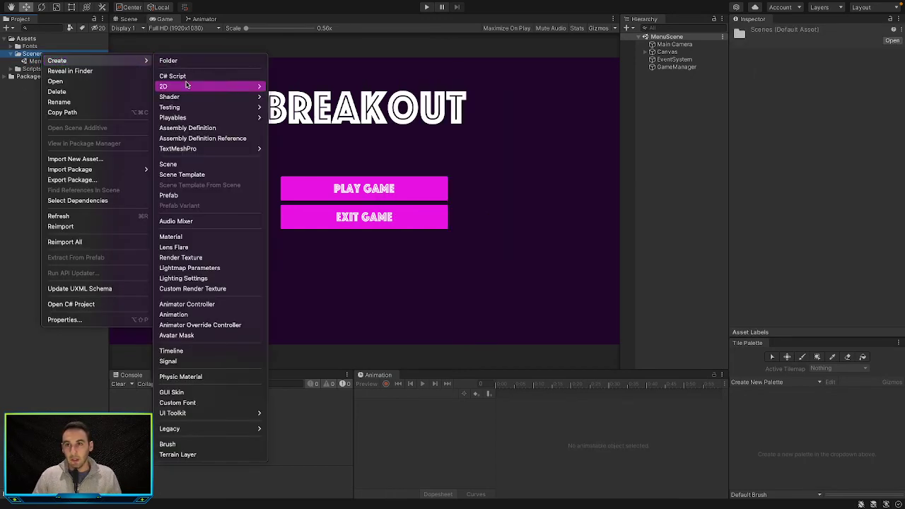
pyautogui.click(201, 167)
pyautogui.write('GameScene')
pyautogui.press('Return')
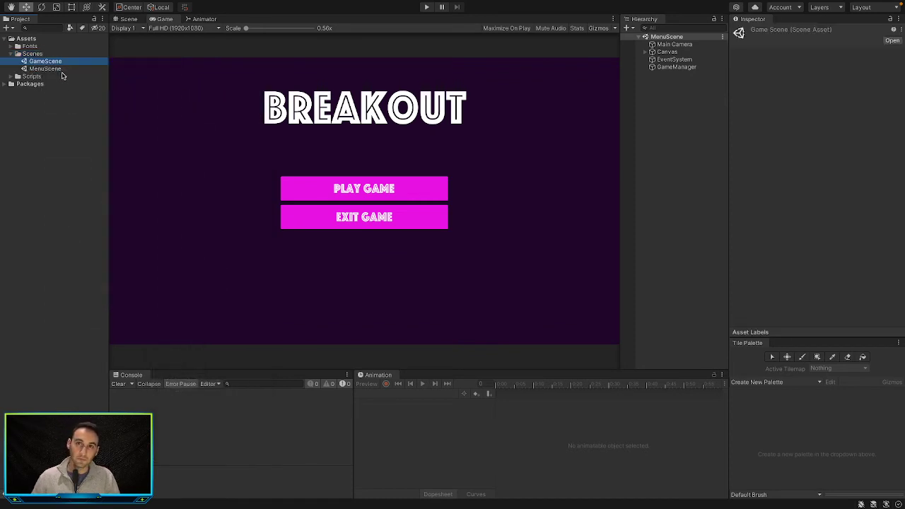
# Open GameScene and add it to the scenes in the build settings, after MenuScene
pyautogui.doubleClick(65, 62)
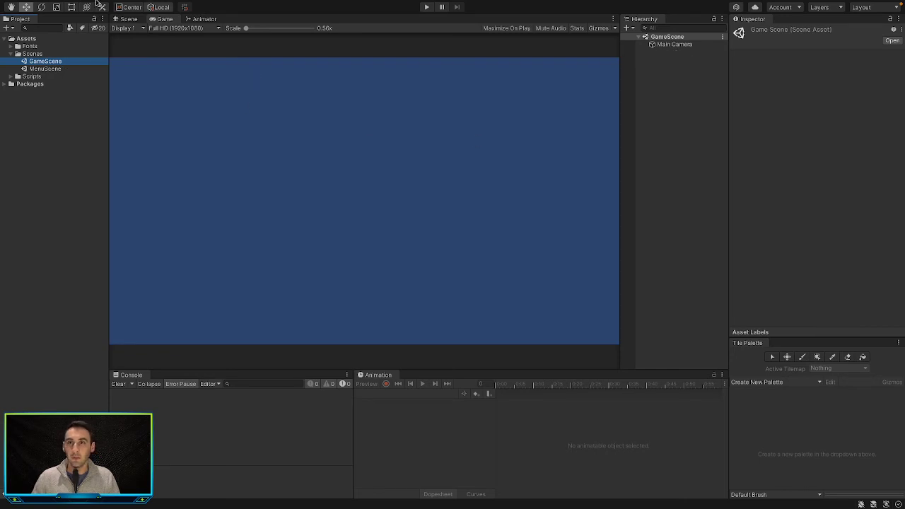
pyautogui.click(56, 5)
pyautogui.click(75, 129)
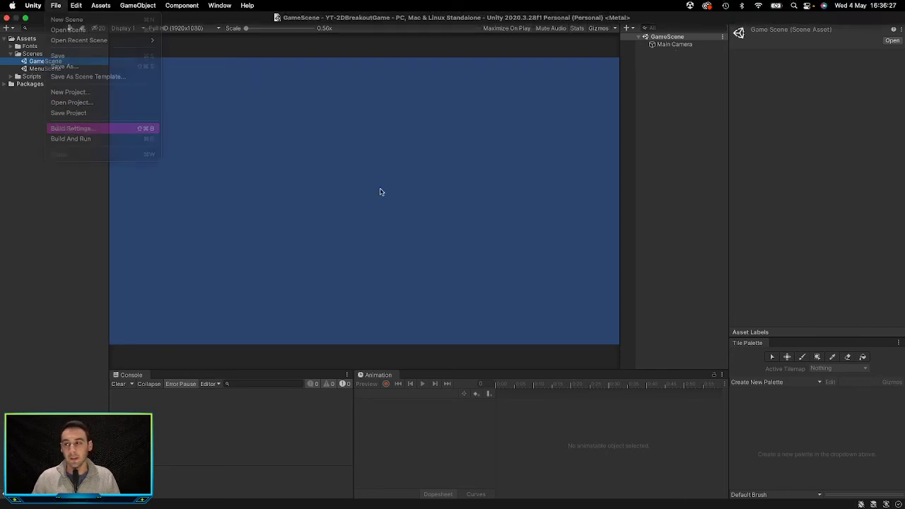
pyautogui.click(506, 169)
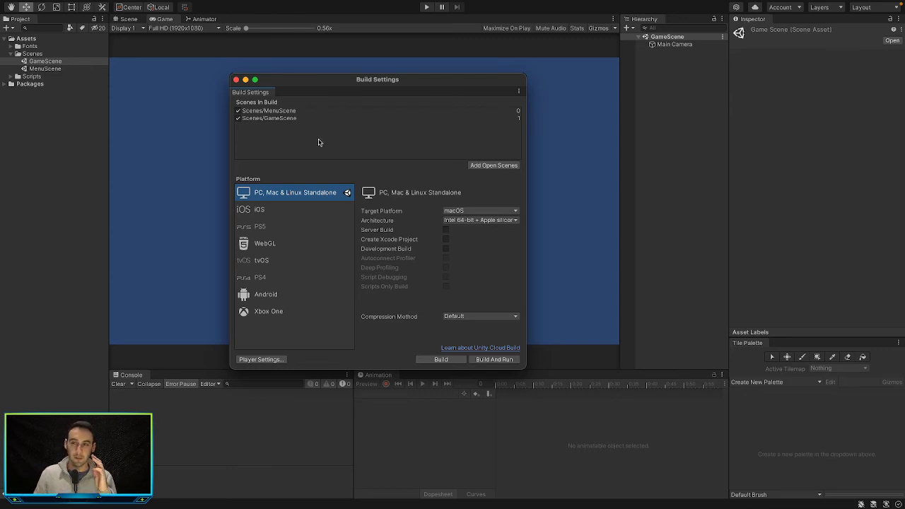
pyautogui.click(237, 80)
pyautogui.click(34, 110)
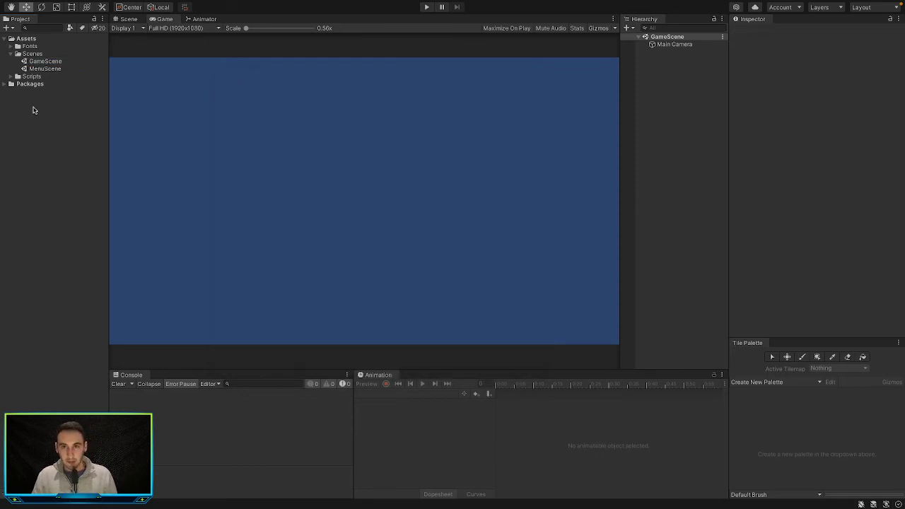
# Set the background colour of GameScene's Main Camera to black (000000)
pyautogui.click(48, 62)
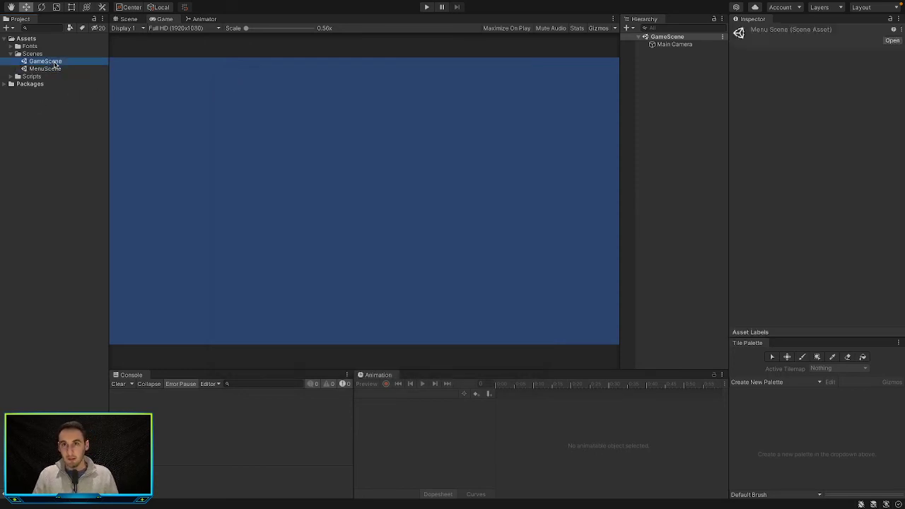
pyautogui.click(673, 45)
pyautogui.click(844, 121)
pyautogui.moveTo(855, 196); pyautogui.dragTo(802, 240)
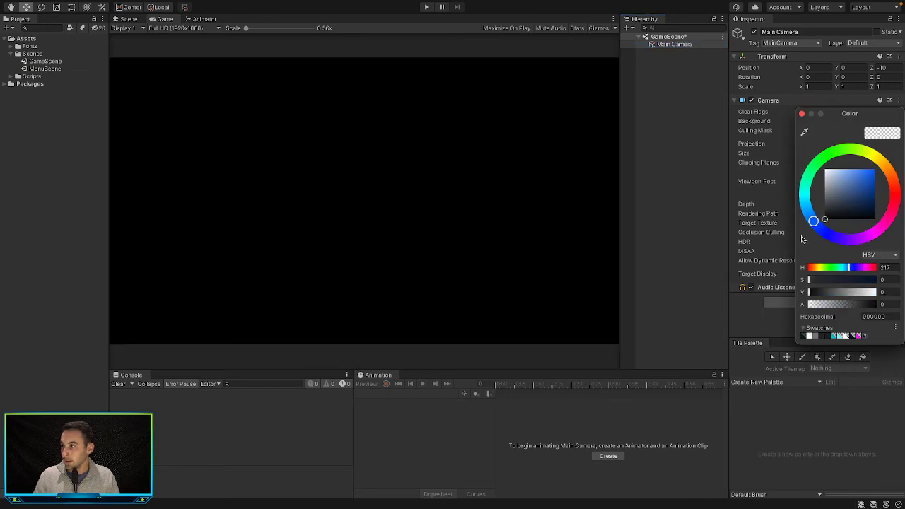
pyautogui.click(802, 114)
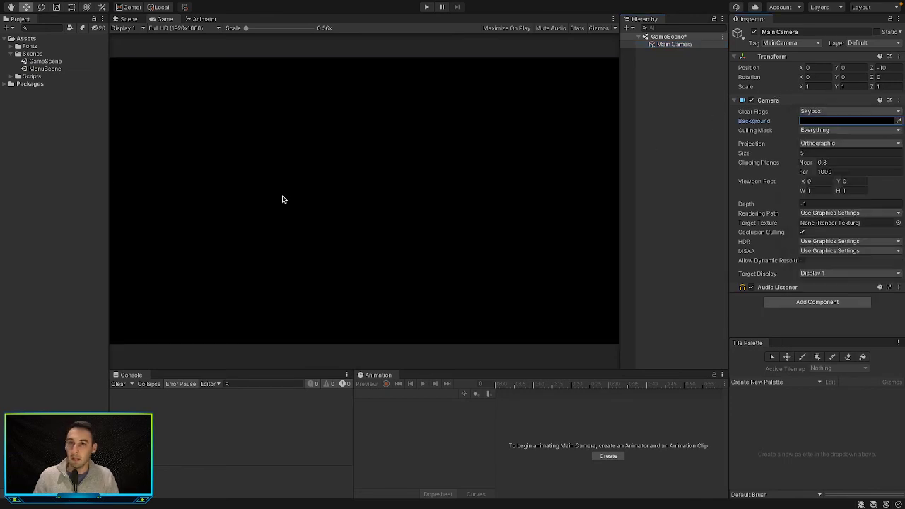
pyautogui.click(46, 160)
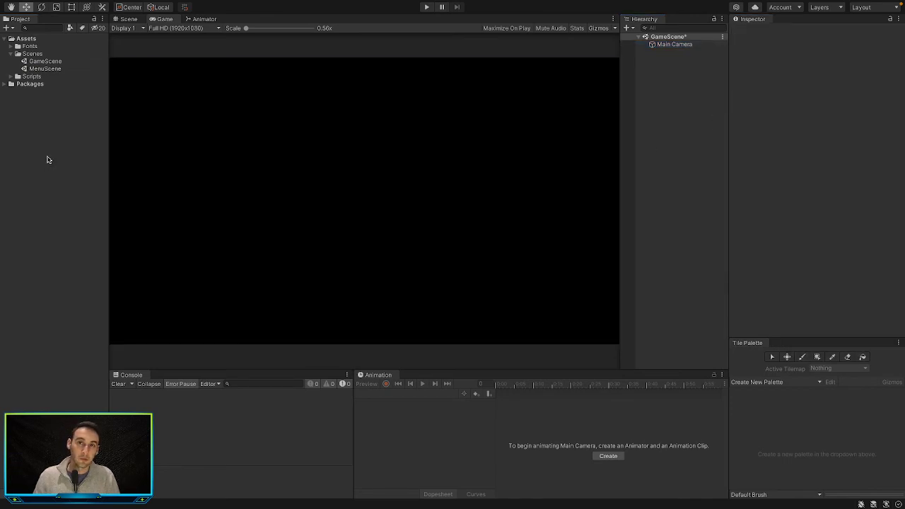
# Open MenuScene from the Scenes folder
pyautogui.click(69, 69)
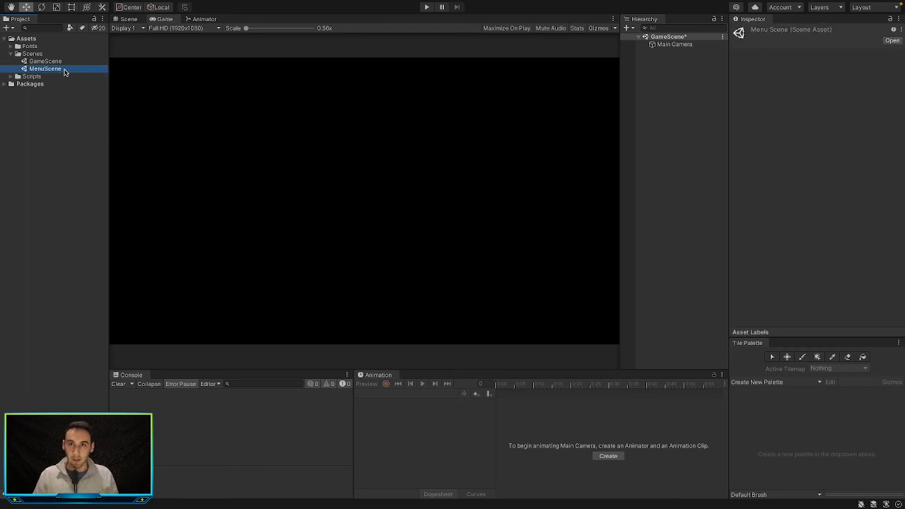
pyautogui.doubleClick(64, 71)
pyautogui.click(445, 204)
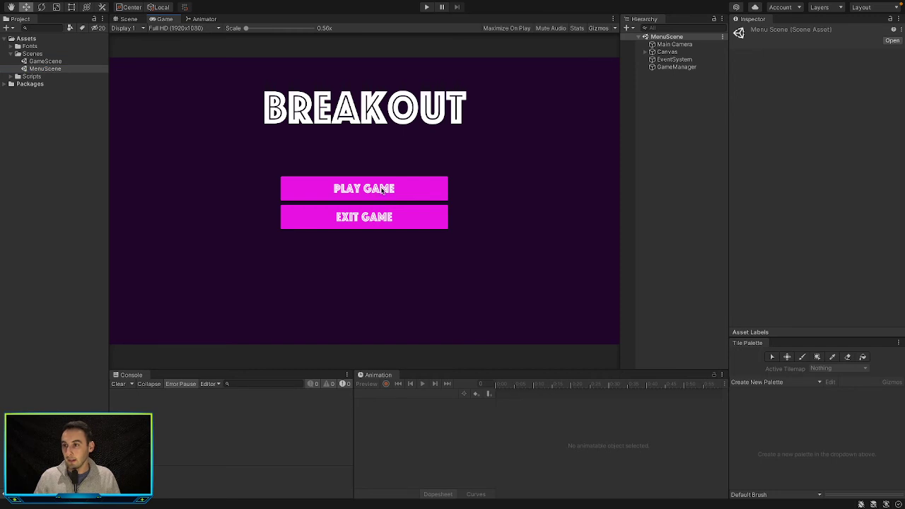
# Add an On Click event to PlayGameButton that calls GameManager.PlayGame on the GameManager object, and save the scene
pyautogui.click(128, 20)
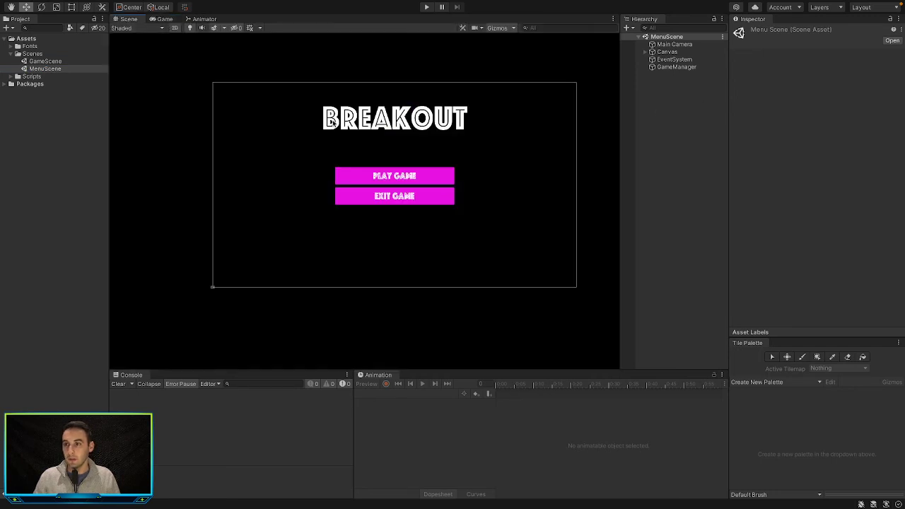
pyautogui.click(441, 179)
pyautogui.scroll(-5, 841, 249)
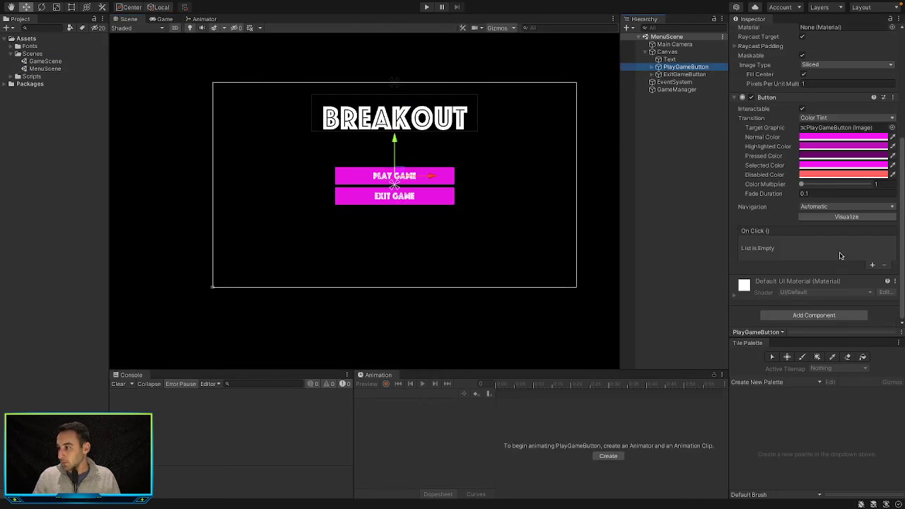
pyautogui.click(872, 266)
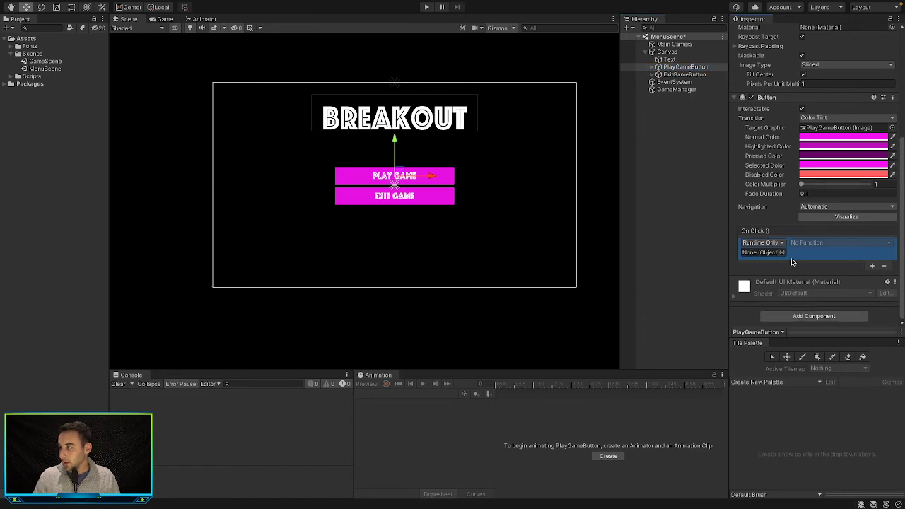
pyautogui.click(661, 91)
pyautogui.moveTo(661, 93); pyautogui.dragTo(761, 251)
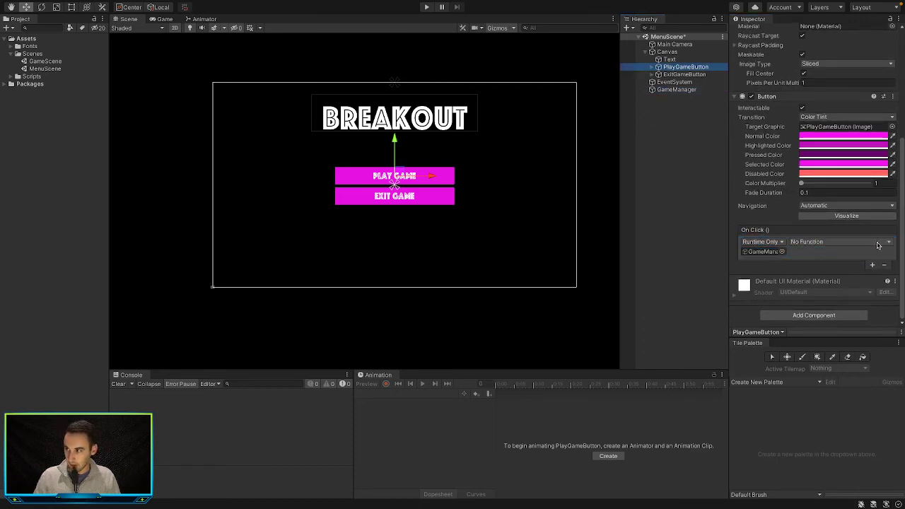
pyautogui.click(878, 244)
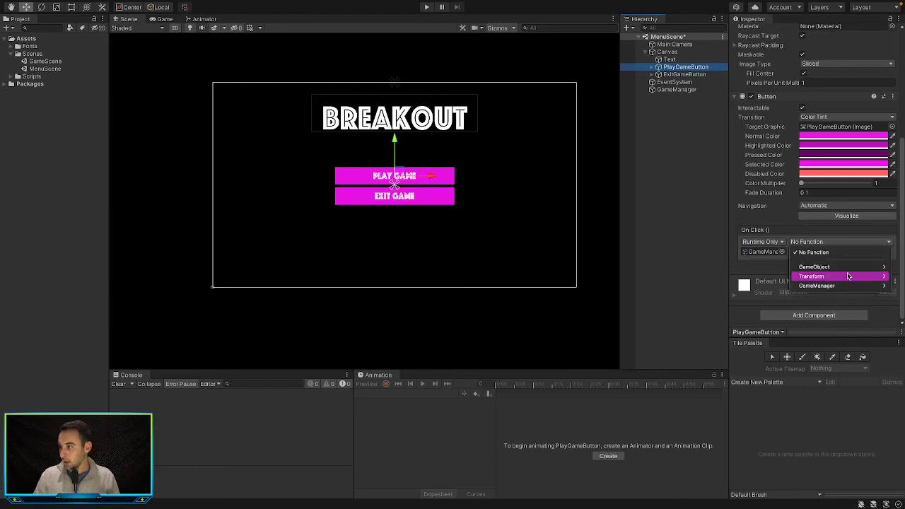
pyautogui.moveTo(824, 286)
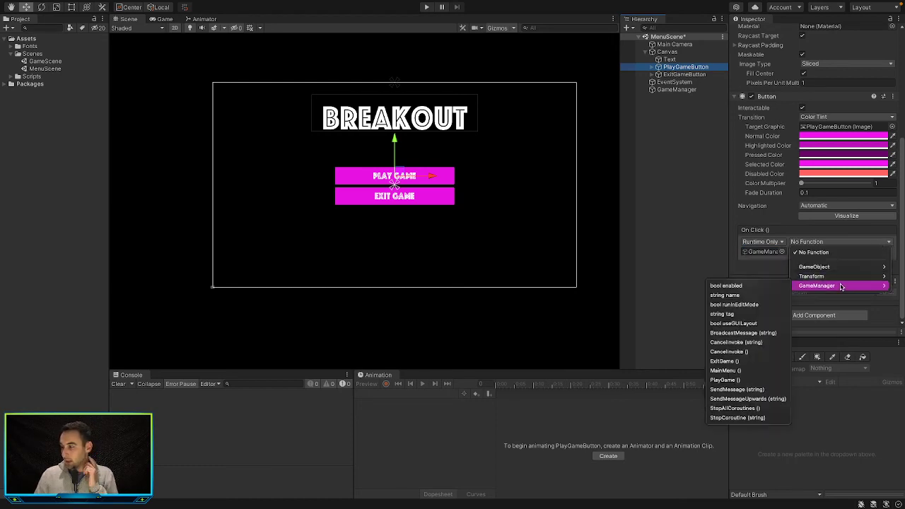
pyautogui.click(725, 380)
# Add an On Click event to ExitGameButton that calls GameManager.ExitGame on the GameManager object, and save the scene
pyautogui.click(676, 74)
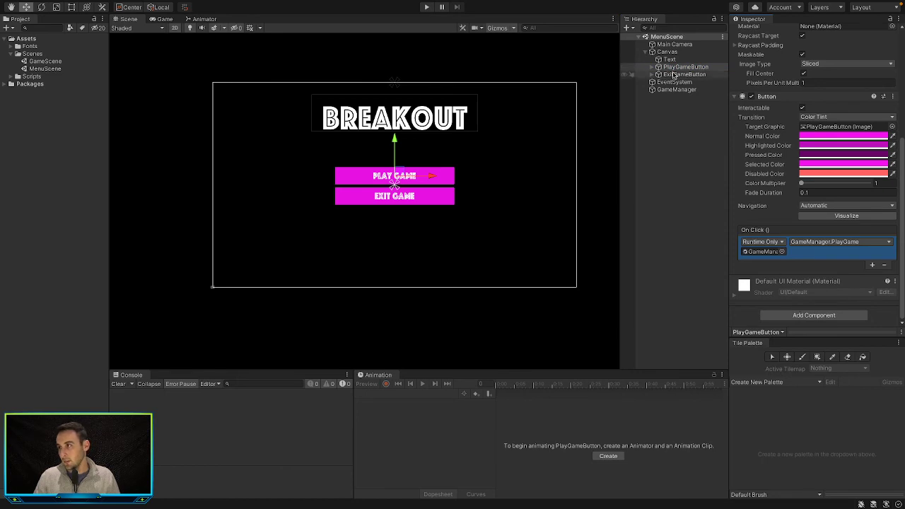
pyautogui.click(872, 265)
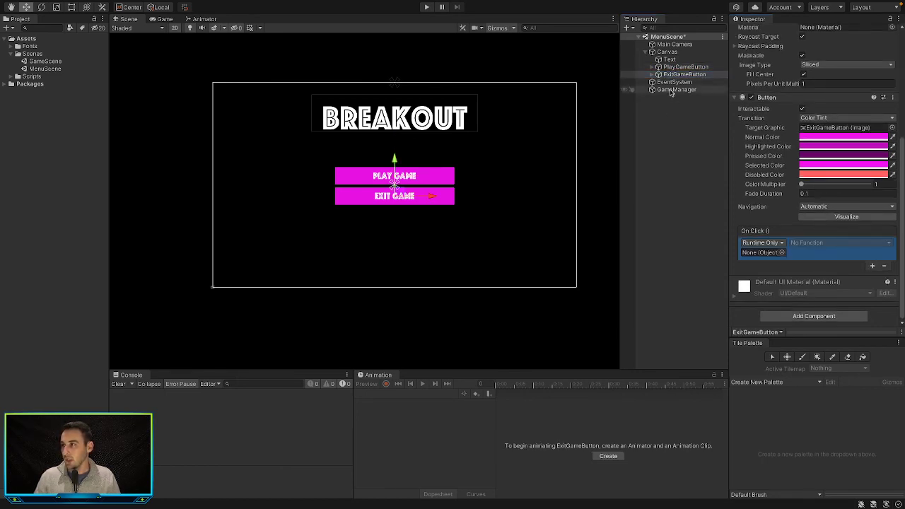
pyautogui.moveTo(668, 91); pyautogui.dragTo(762, 252)
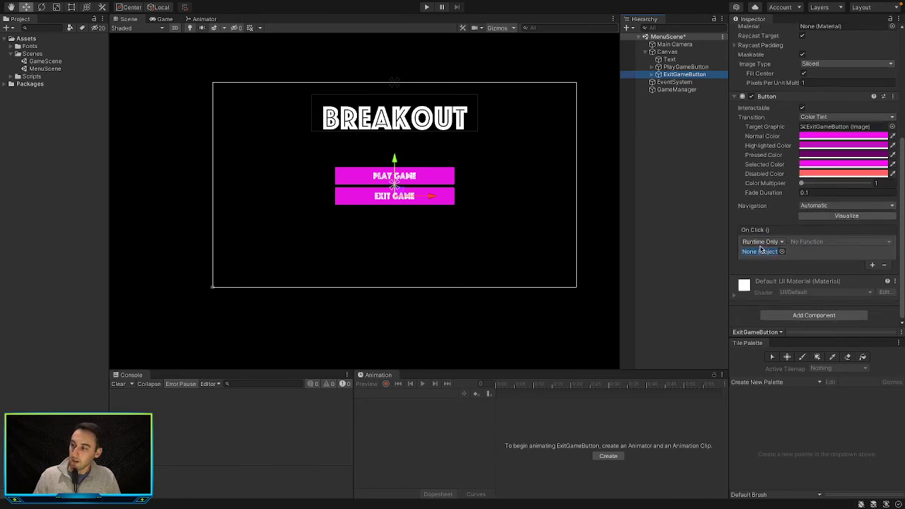
pyautogui.click(844, 243)
pyautogui.moveTo(836, 288)
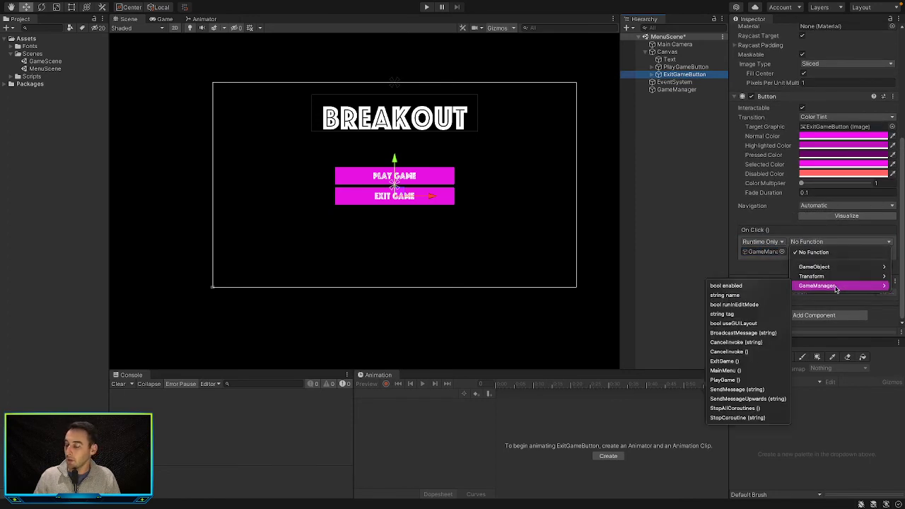
pyautogui.click(725, 361)
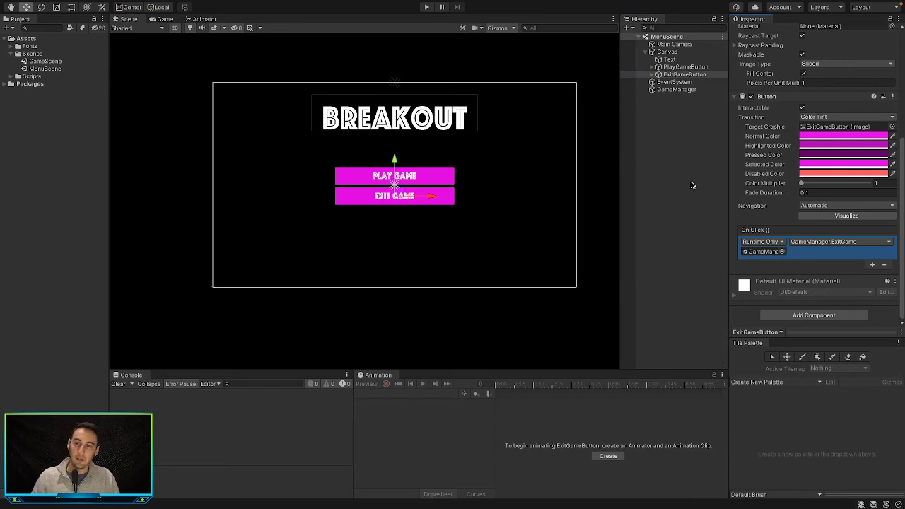
# Switch to the code editor, add Debug.Log("Exit game"); above Application.Quit() in the ExitGame method, and return to Unity
pyautogui.hotkey('ctrl', 'Right')
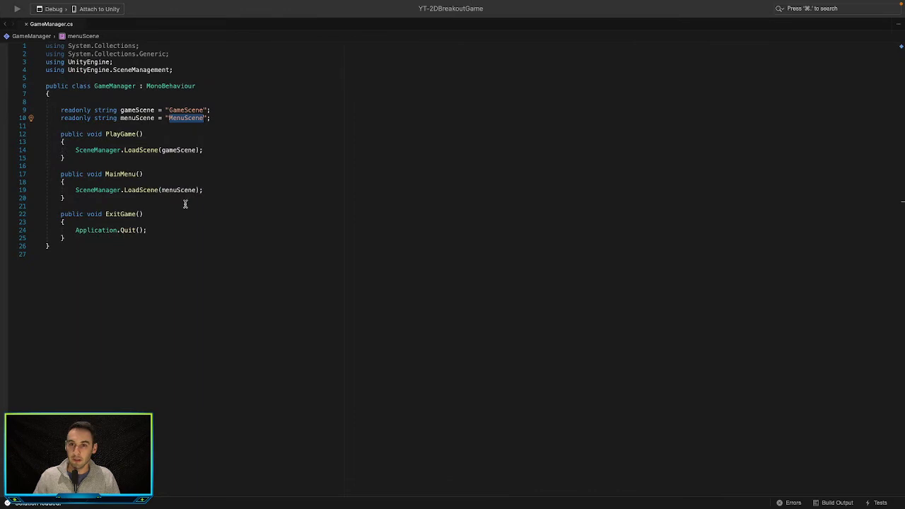
pyautogui.click(180, 230)
pyautogui.click(169, 220)
pyautogui.press('Return')
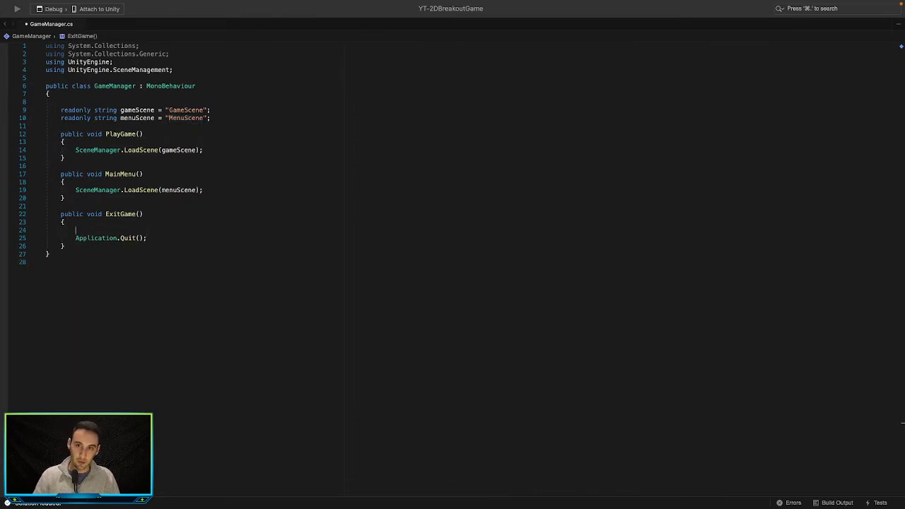
pyautogui.write('B')
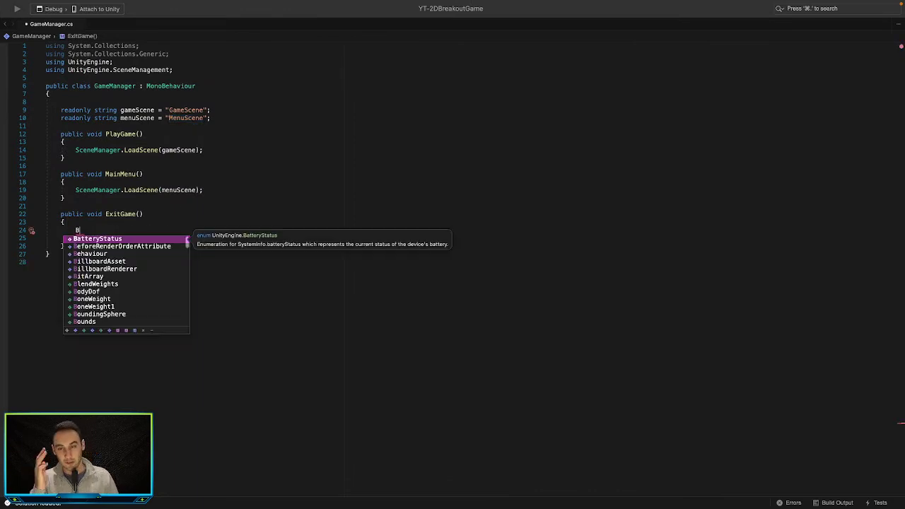
pyautogui.press('BackSpace')
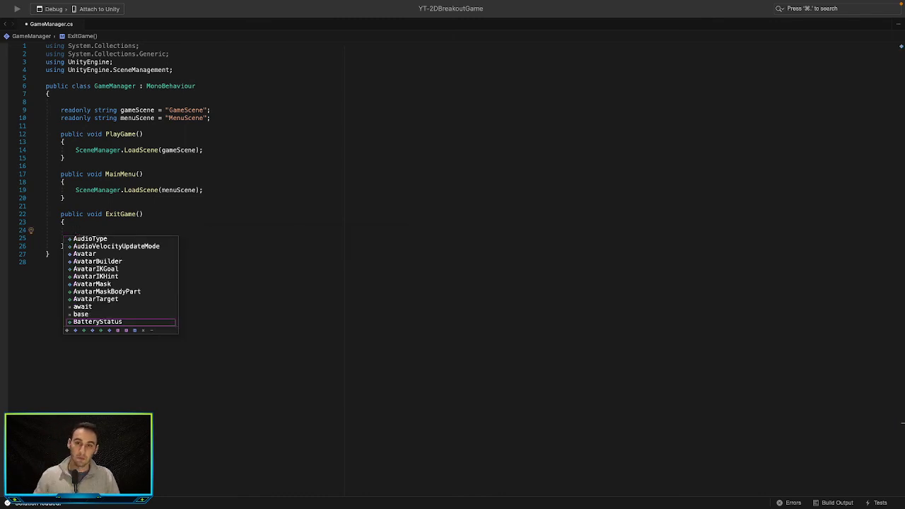
pyautogui.click(241, 240)
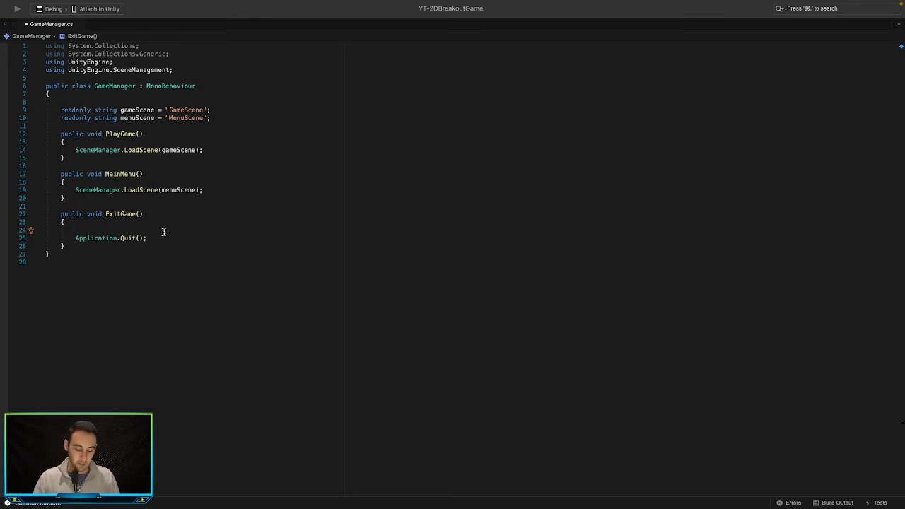
pyautogui.write('De')
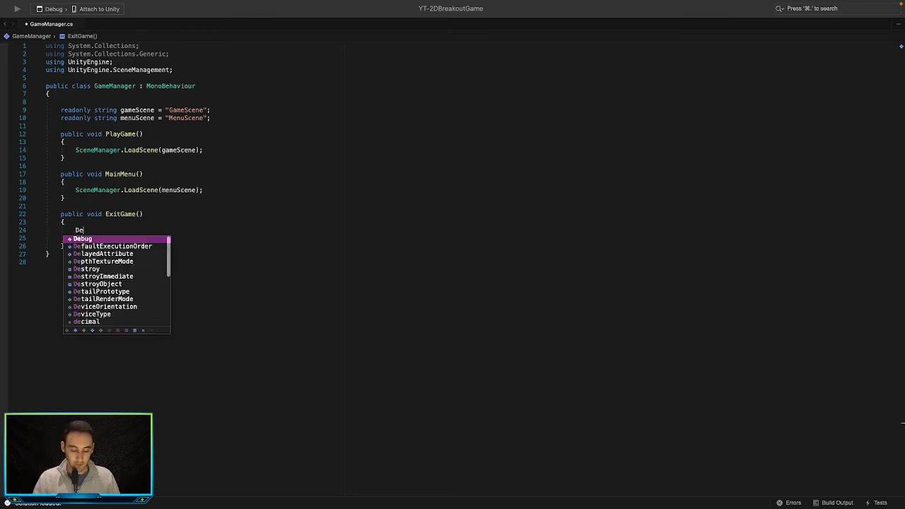
pyautogui.write('bug.Log')
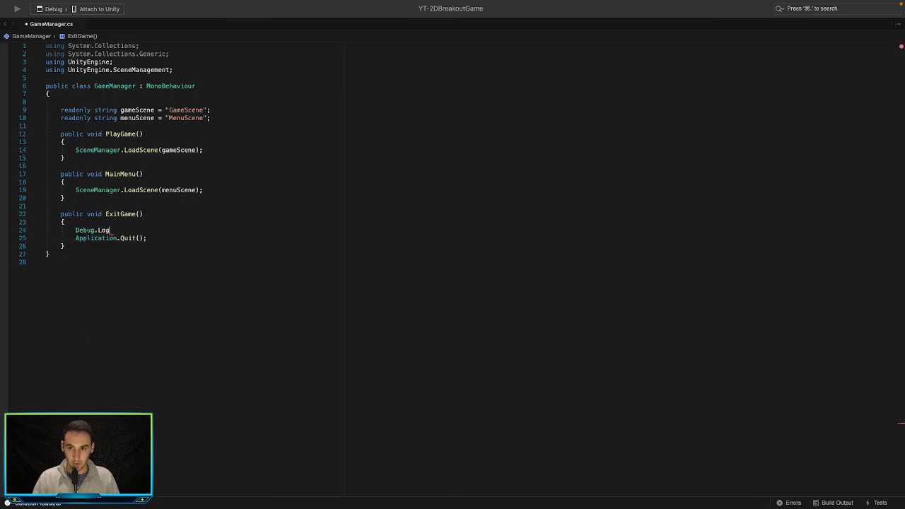
pyautogui.write('("Ex')
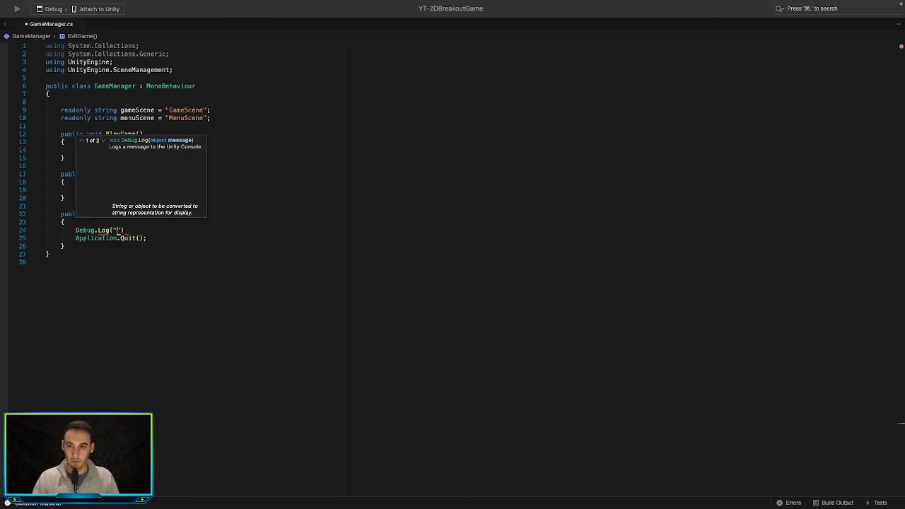
pyautogui.write('it game")')
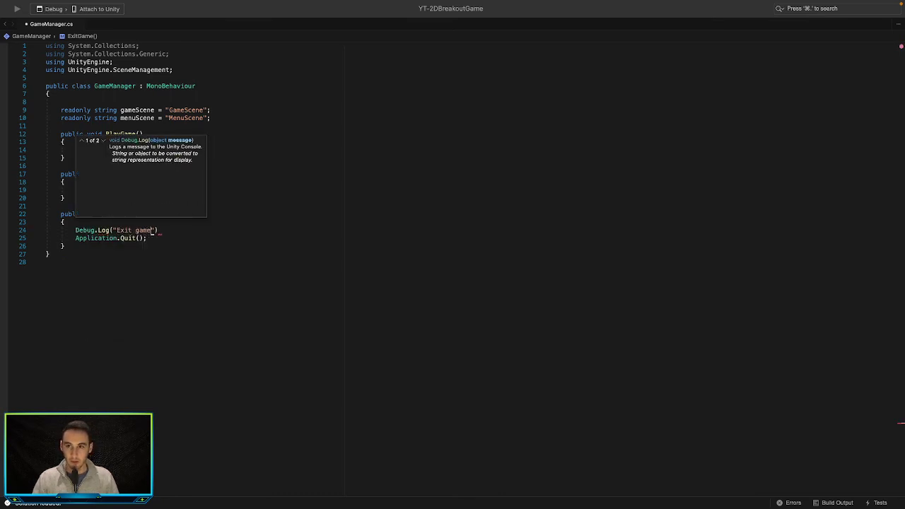
pyautogui.write(';')
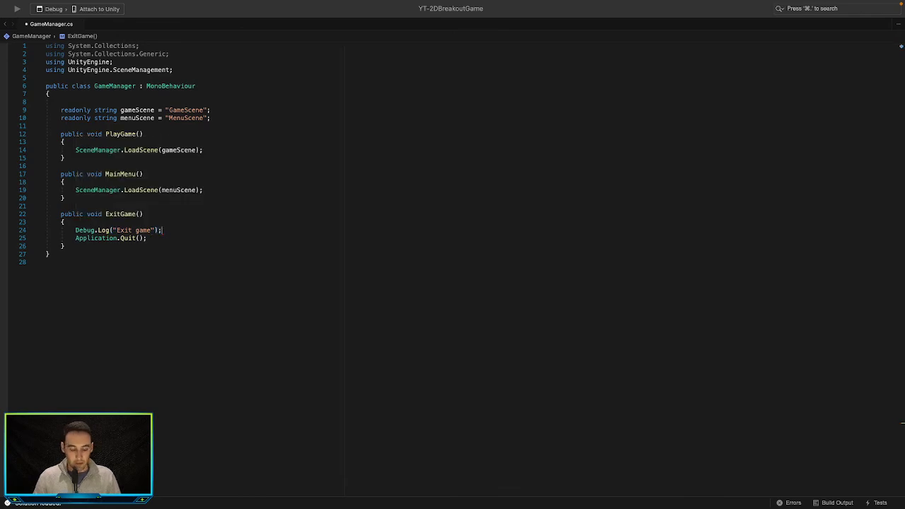
pyautogui.hotkey('ctrl', 'Left')
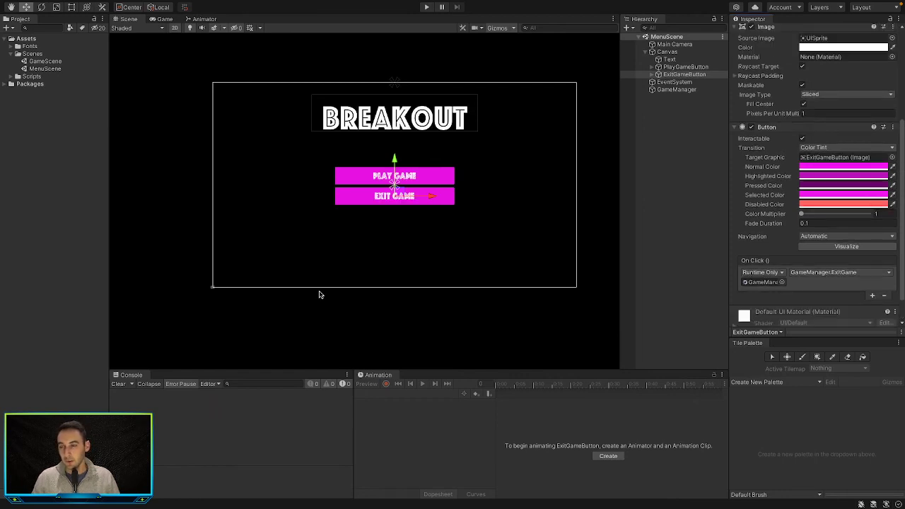
# Test the menu in play mode by using the Play Game button, restarting the run, and using the Exit Game button
pyautogui.click(426, 8)
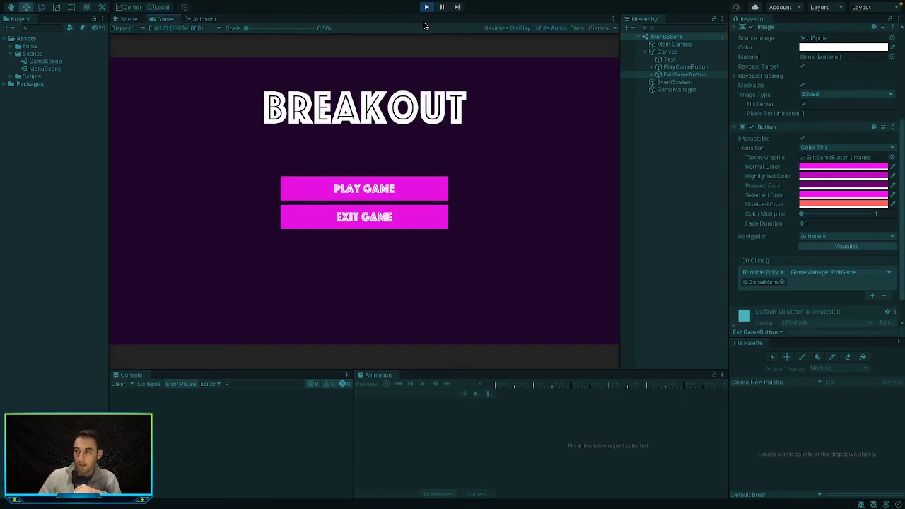
pyautogui.click(407, 192)
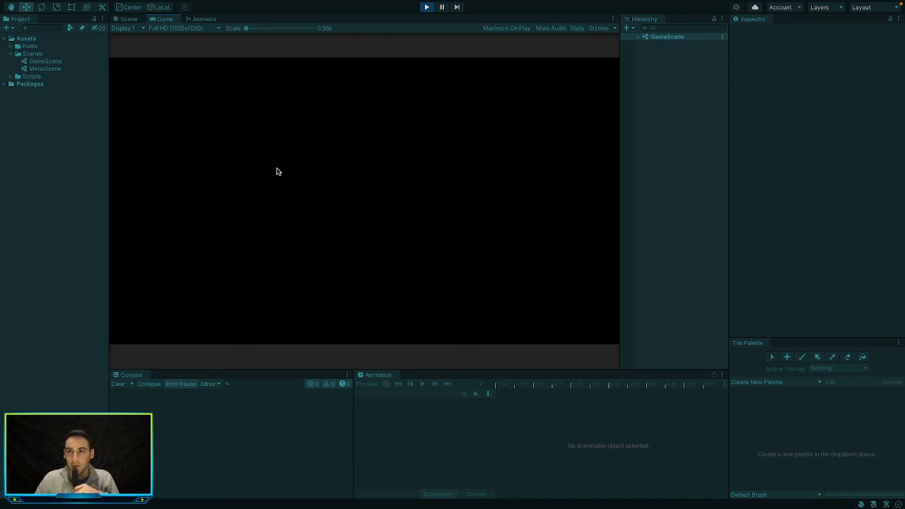
pyautogui.click(426, 7)
pyautogui.click(427, 7)
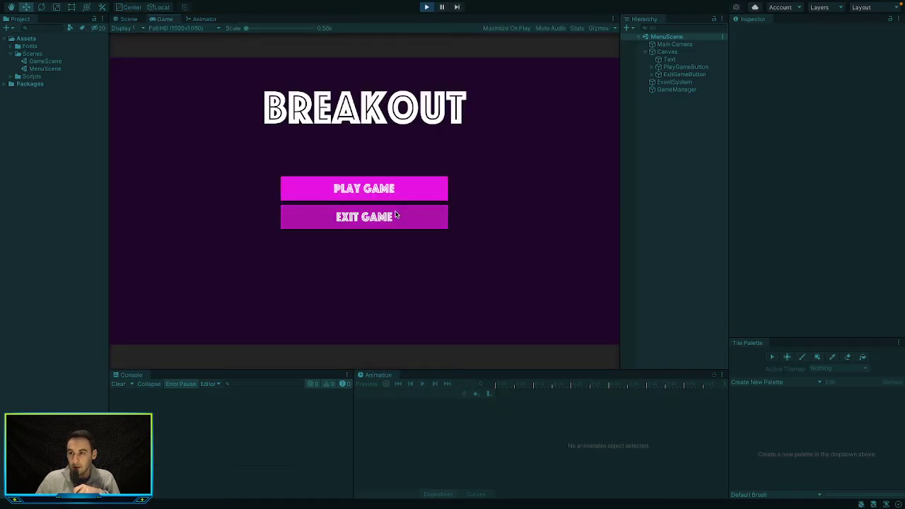
pyautogui.click(396, 216)
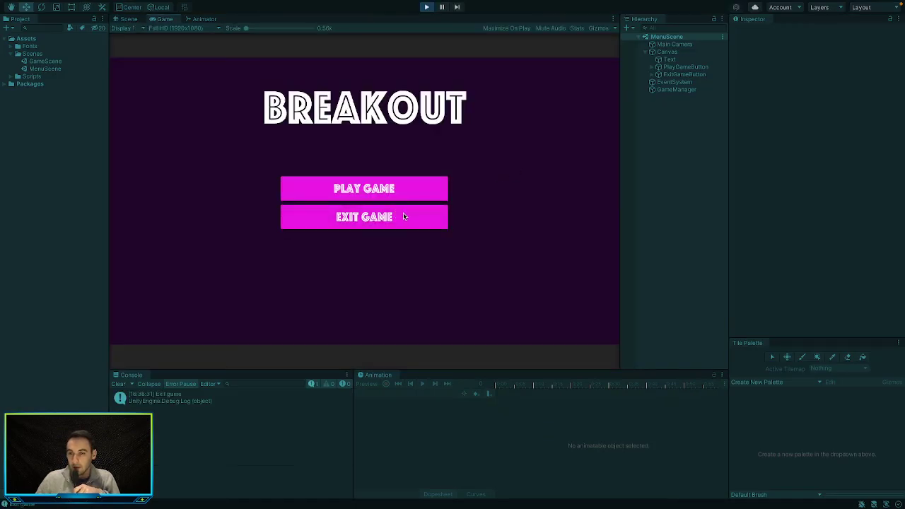
# Open the script behind the "Exit game" log entry, delete the Debug.Log("Exit game"); line from ExitGame, and return to Unity to stop play mode
pyautogui.click(192, 403)
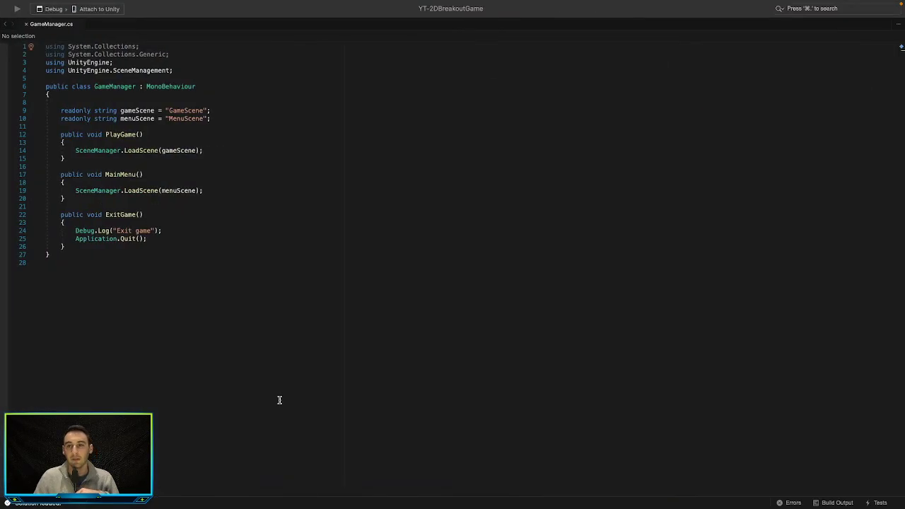
pyautogui.tripleClick(187, 231)
pyautogui.press('BackSpace')
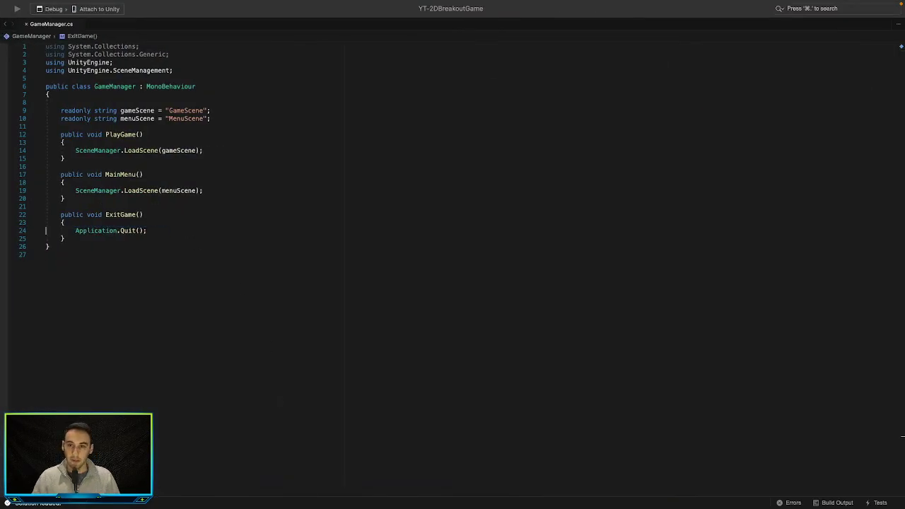
pyautogui.press('super+Tab')
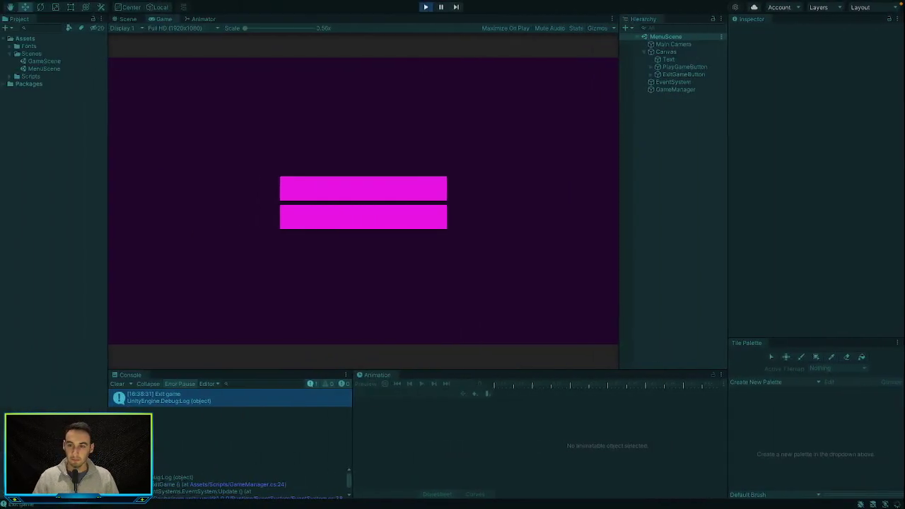
pyautogui.click(427, 7)
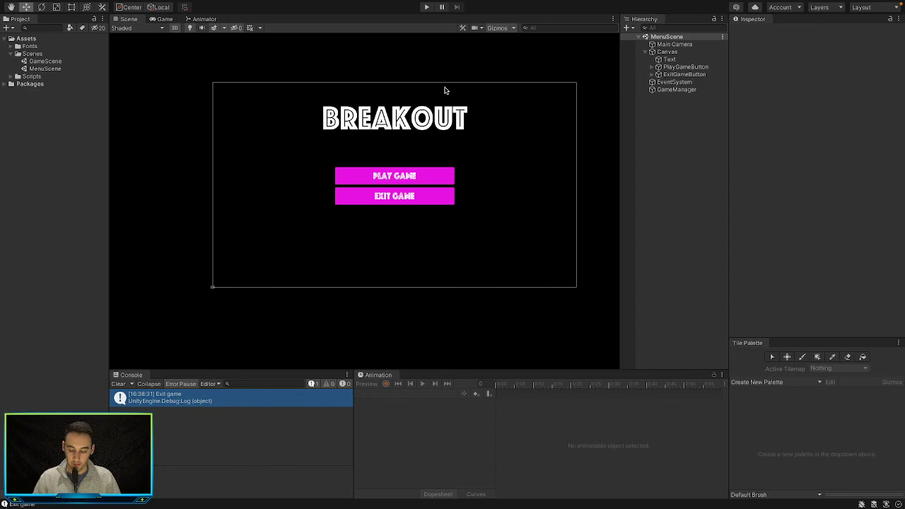
# Switch to the Notion episode plan and check off "Link up the main menu to the game scene" and "Commit to Github" under Episode 1
pyautogui.press('super+Tab')
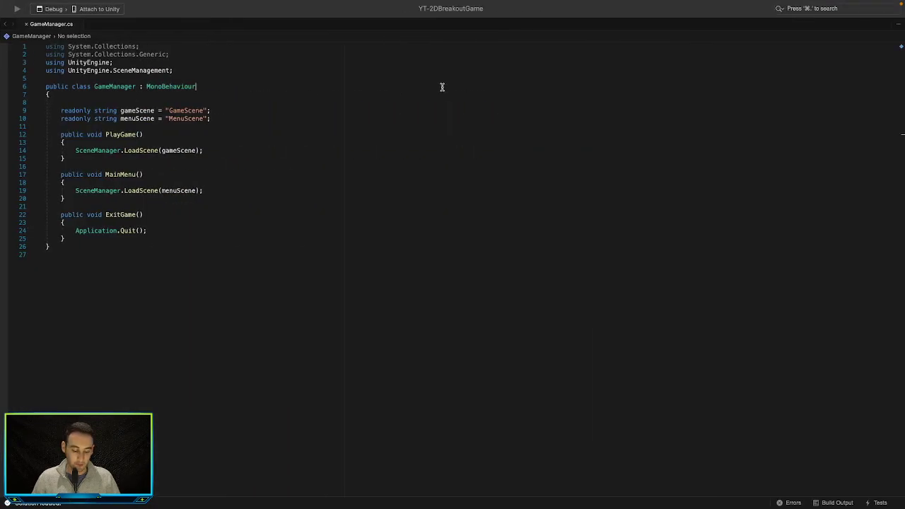
pyautogui.hotkey('ctrl', 'Left')
pyautogui.hotkey('ctrl', 'Left')
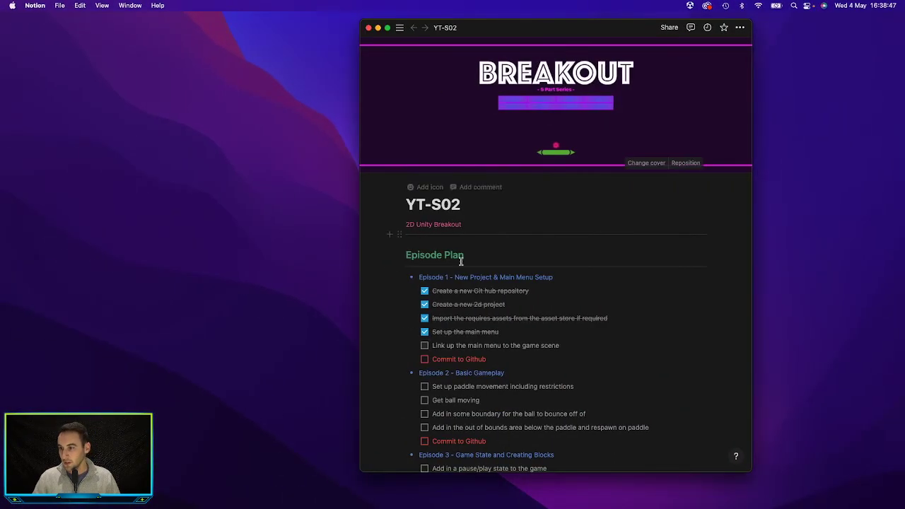
pyautogui.scroll(-2, 459, 262)
pyautogui.click(425, 290)
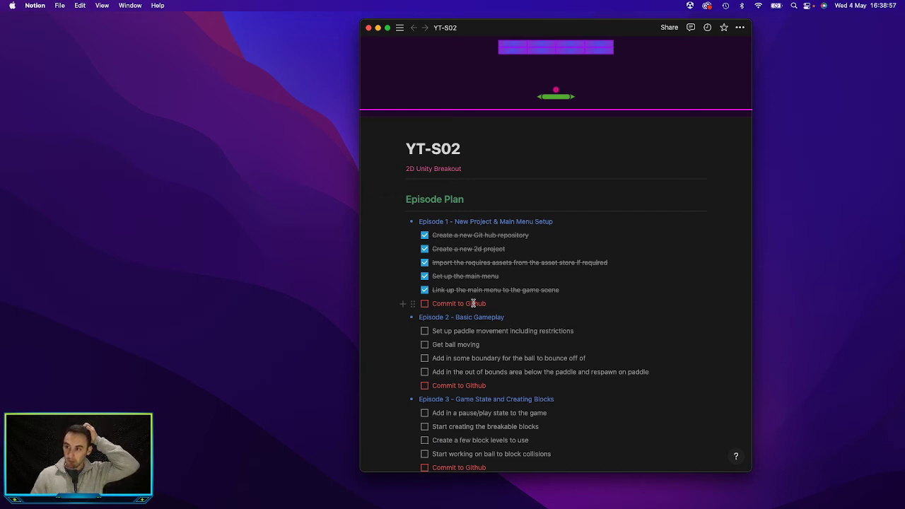
pyautogui.click(424, 303)
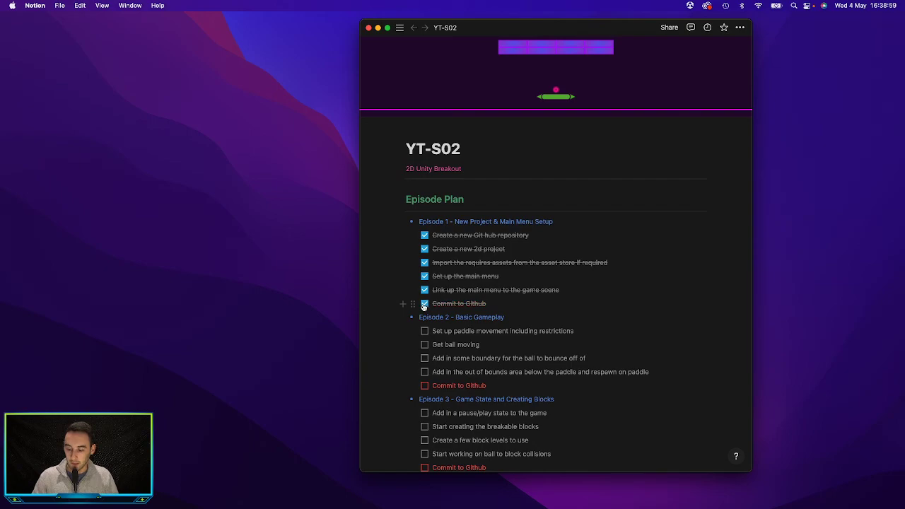
pyautogui.hotkey('ctrl', 'Right')
pyautogui.hotkey('ctrl', 'Right')
pyautogui.hotkey('ctrl', 'Right')
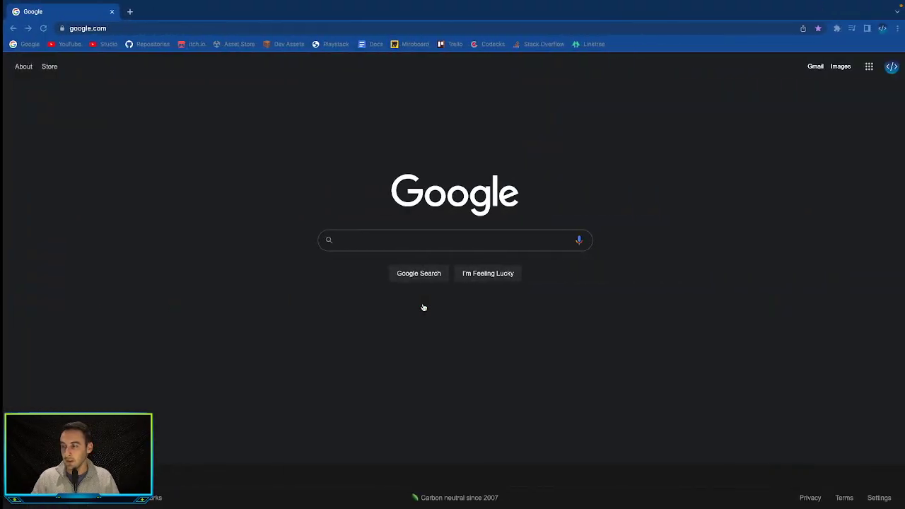
pyautogui.hotkey('ctrl', 'Left')
pyautogui.hotkey('ctrl', 'Left')
pyautogui.hotkey('ctrl', 'Left')
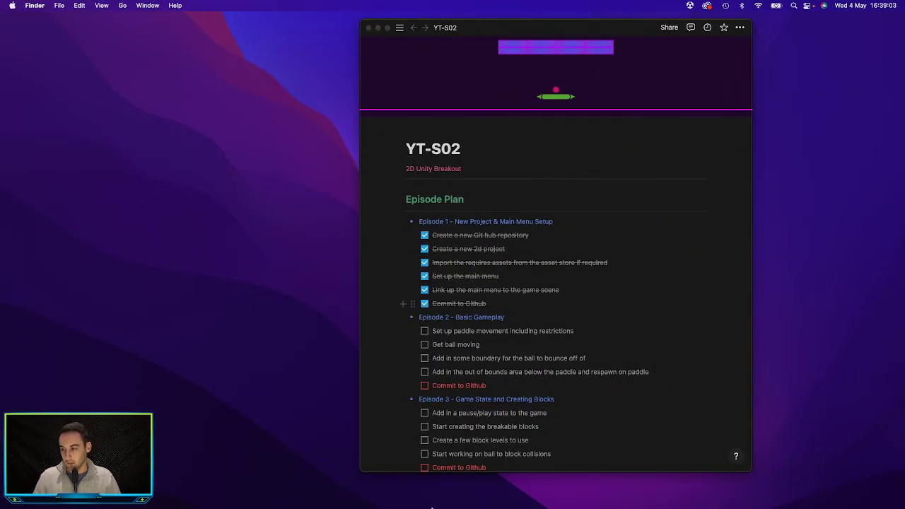
# Switch to GitHub Desktop and commit all changed files to main with the prepared "Created Project" summary
pyautogui.click(661, 495)
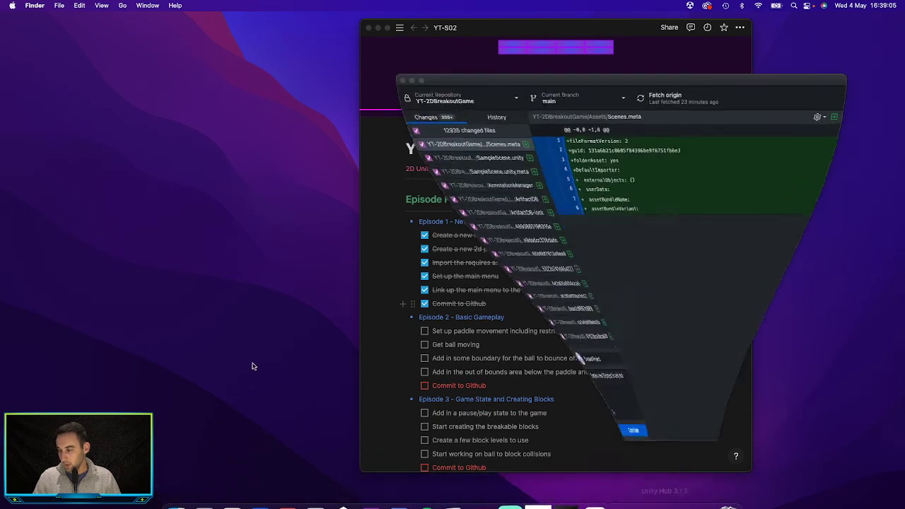
pyautogui.moveTo(462, 68); pyautogui.dragTo(244, 36)
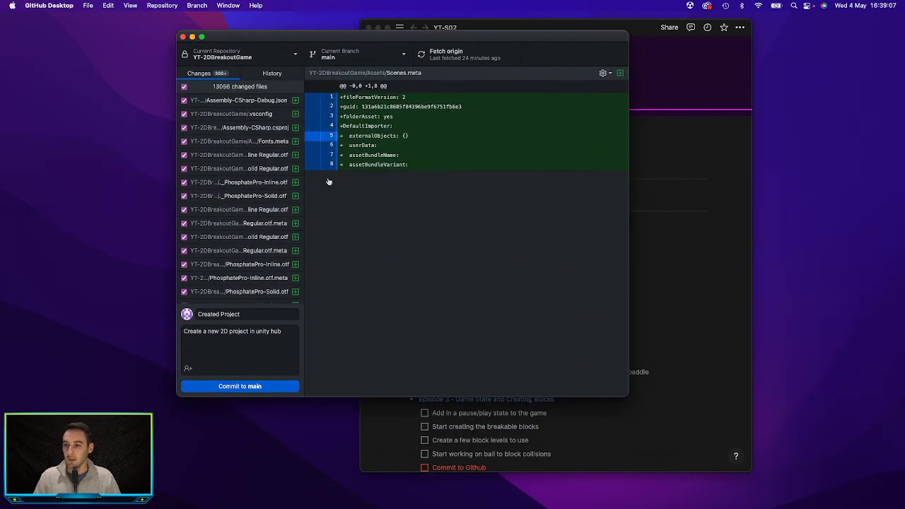
pyautogui.click(255, 388)
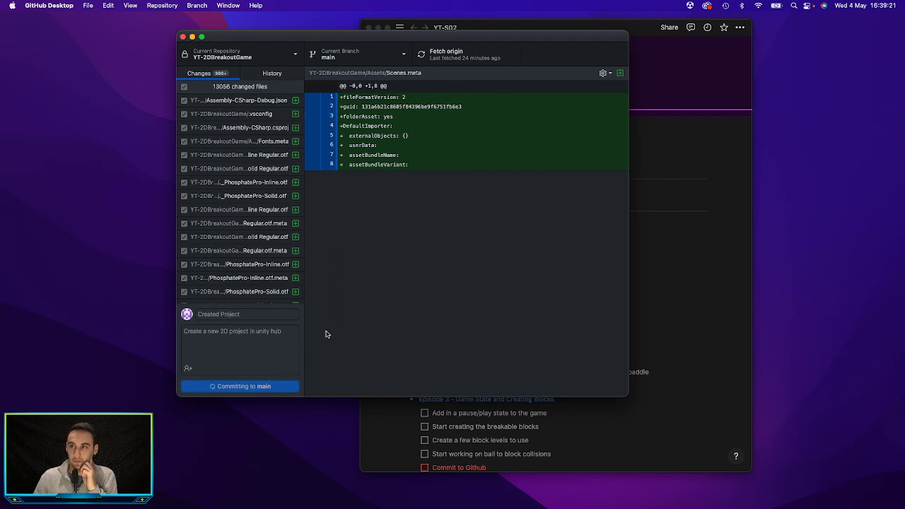
pyautogui.click(757, 5)
pyautogui.click(757, 6)
pyautogui.click(757, 6)
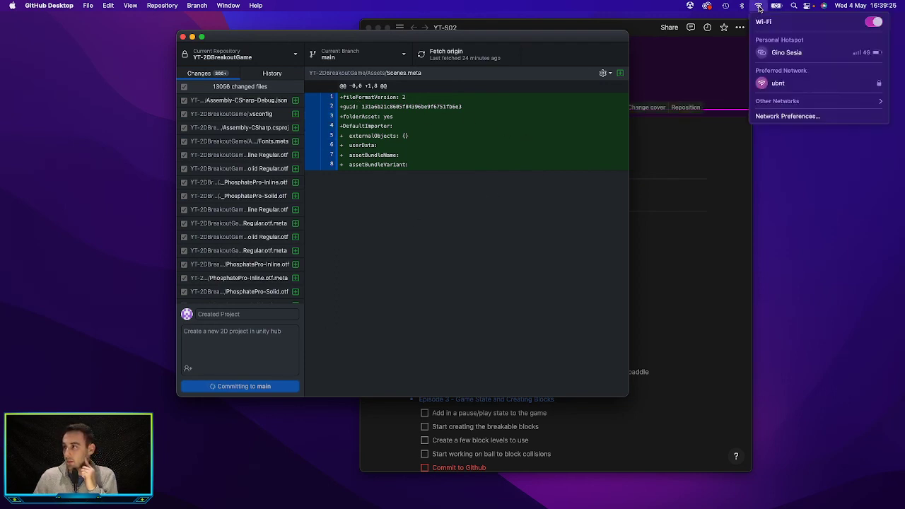
pyautogui.click(624, 4)
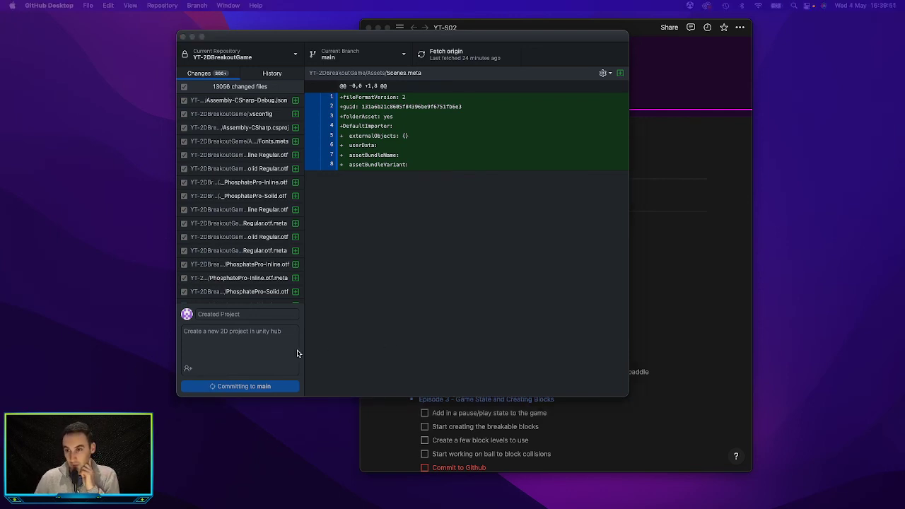
# Copy the text "New Project & Main Menu Setup" from the Episode 1 heading in the Notion plan
pyautogui.click(719, 301)
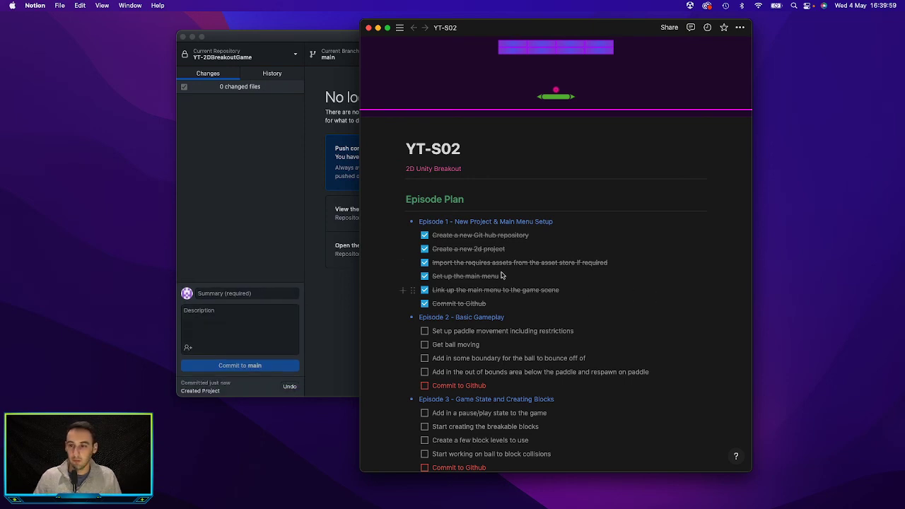
pyautogui.click(283, 293)
pyautogui.click(749, 264)
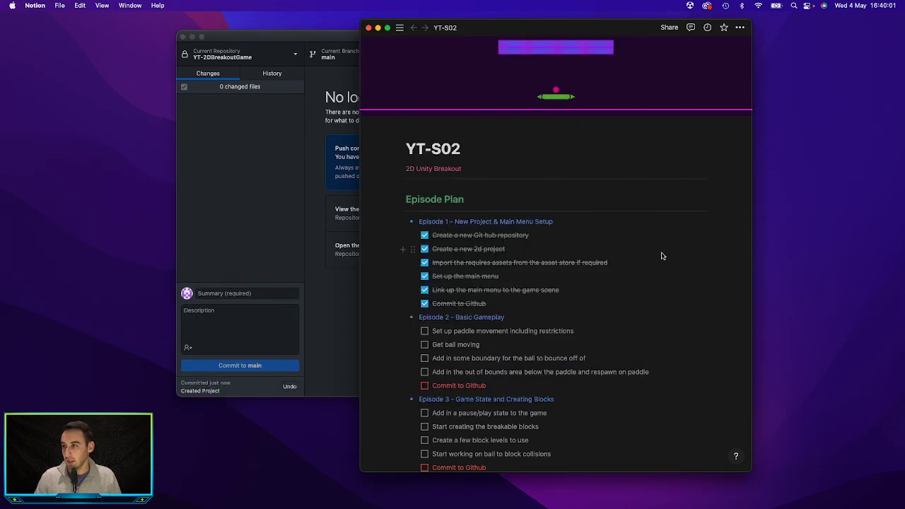
pyautogui.moveTo(464, 225)
pyautogui.mouseDown()
pyautogui.moveTo(542, 225)
pyautogui.moveTo(443, 221)
pyautogui.moveTo(464, 222)
pyautogui.mouseUp()
pyautogui.moveTo(555, 225); pyautogui.dragTo(456, 223)
pyautogui.click(563, 225)
pyautogui.press('super+c')
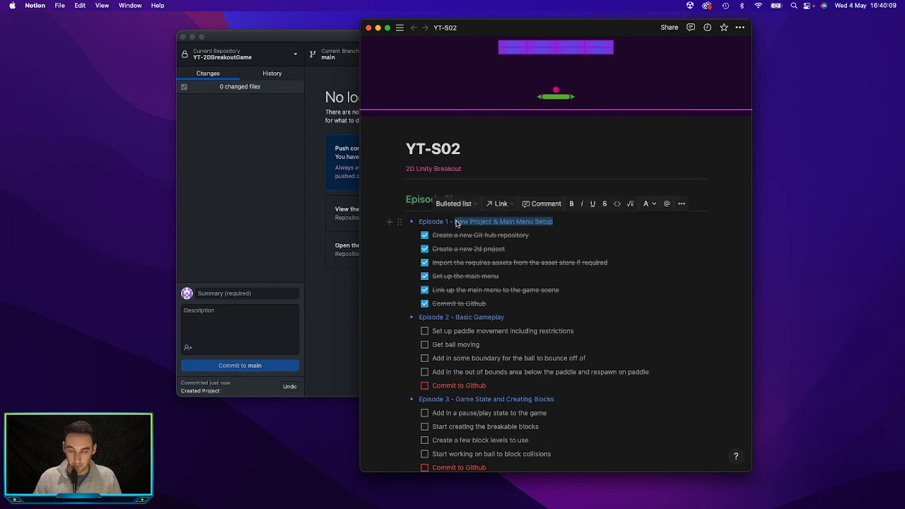
# Paste the copied title as the commit summary in GitHub Desktop and shorten it to "Main Menu Setup"
pyautogui.click(252, 293)
pyautogui.press('super+v')
pyautogui.click(243, 322)
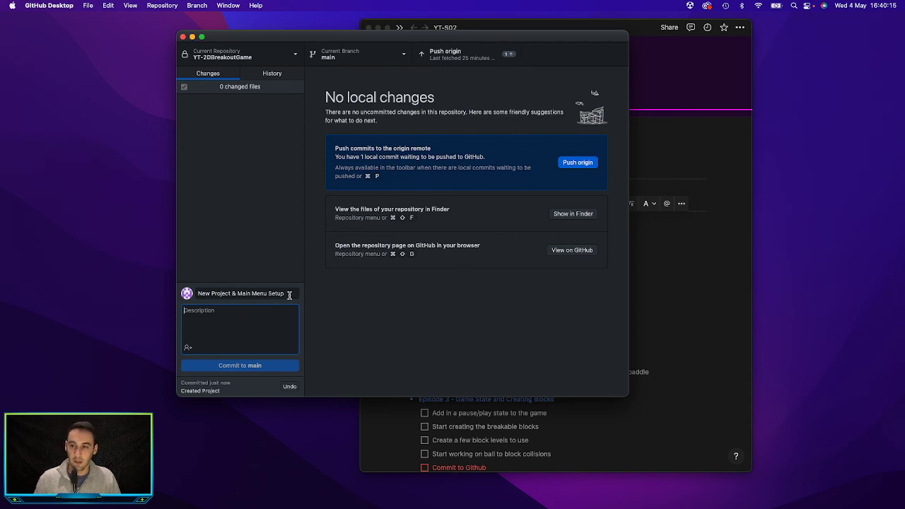
pyautogui.moveTo(237, 294); pyautogui.dragTo(186, 296)
pyautogui.press('BackSpace')
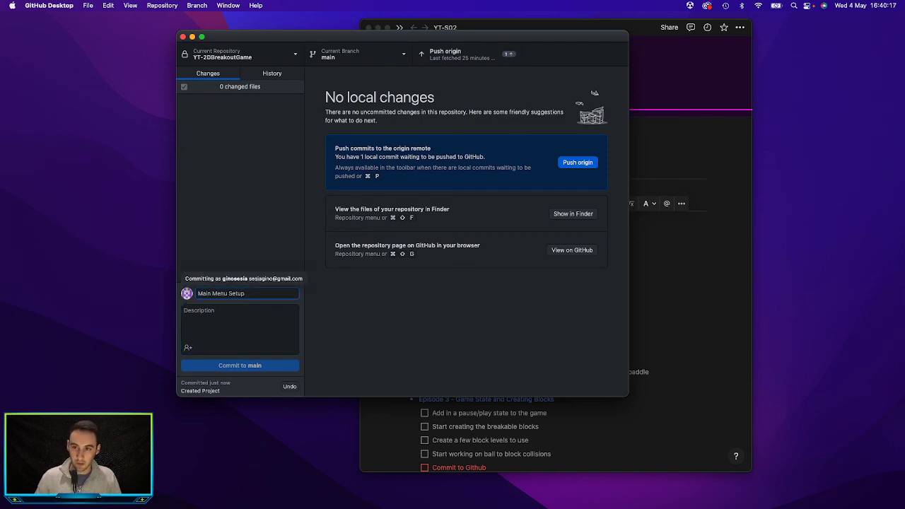
# Enter the commit description "Set up the main menu and linked the main menu scene to the game scene"
pyautogui.click(214, 312)
pyautogui.write('Set up')
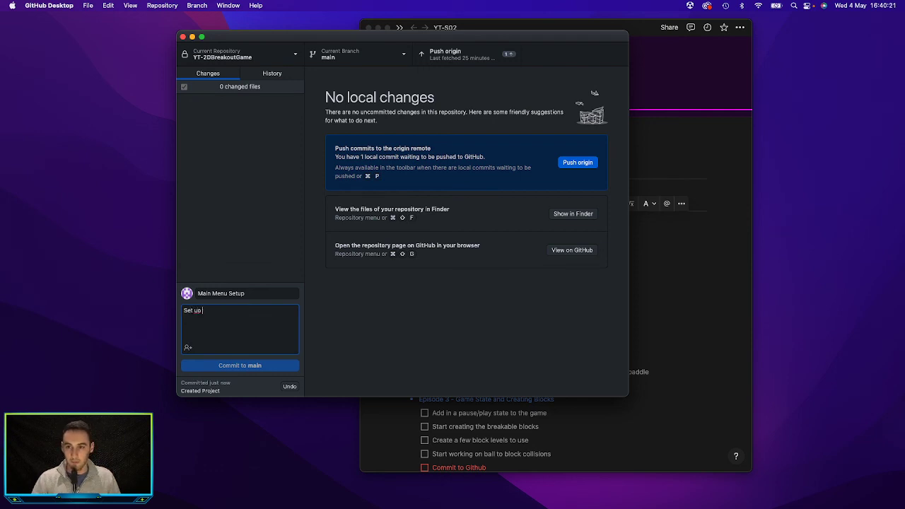
pyautogui.write(' the main menu and ')
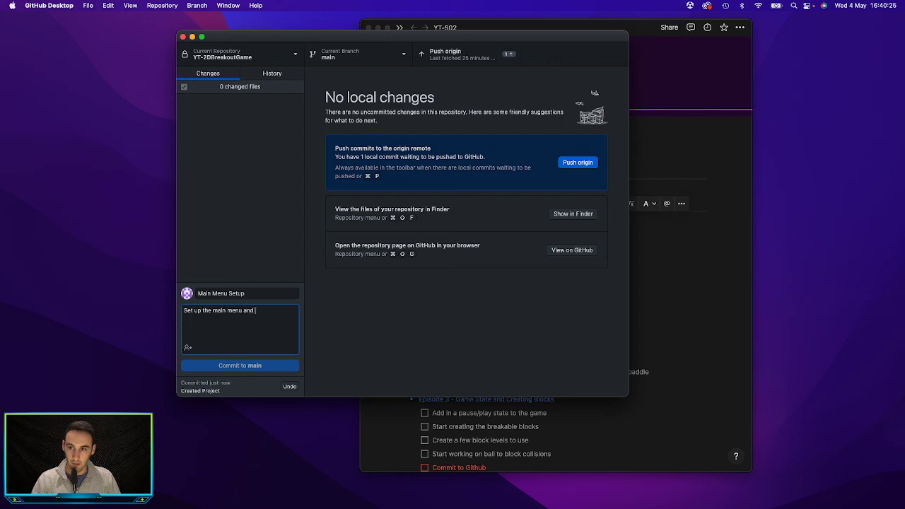
pyautogui.write('linke')
pyautogui.press('BackSpace')
pyautogui.write('d the main menu scene to the game scene')
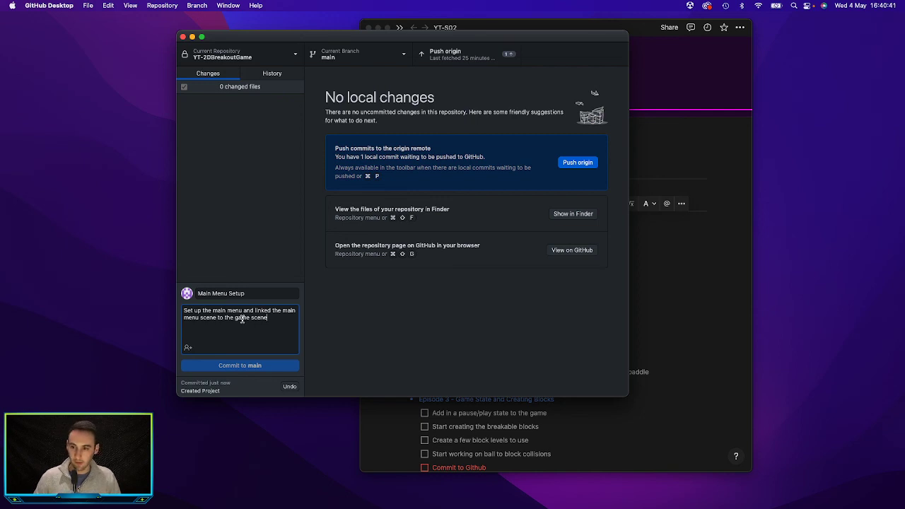
# Push the local commit to origin, minimize GitHub Desktop, and shift the Notion window slightly
pyautogui.click(572, 163)
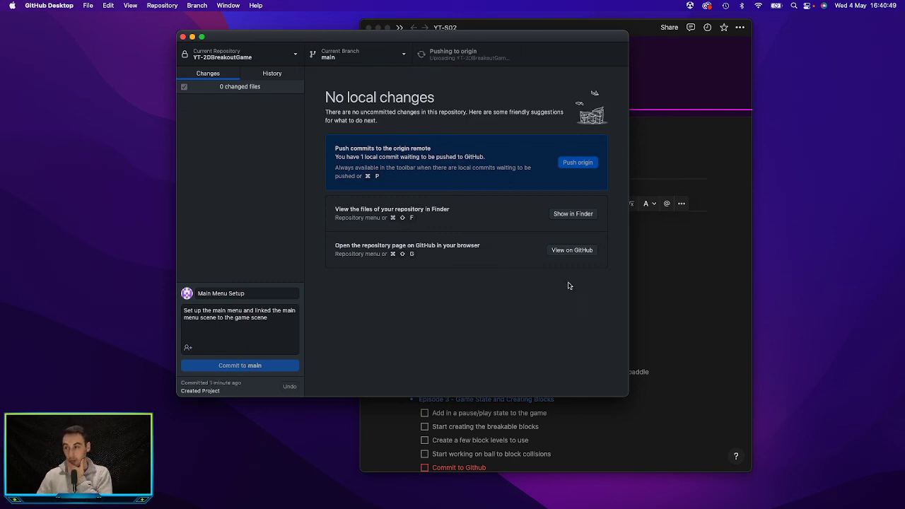
pyautogui.click(192, 37)
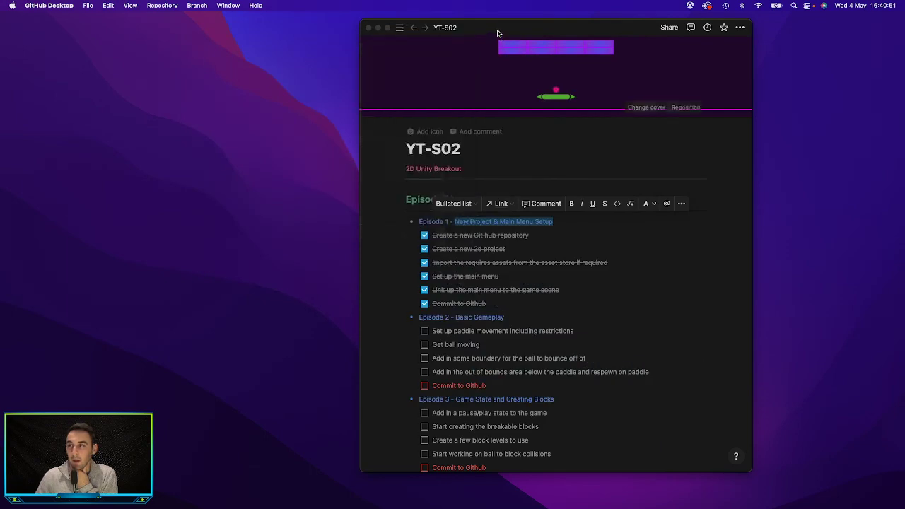
pyautogui.moveTo(498, 29); pyautogui.dragTo(472, 28)
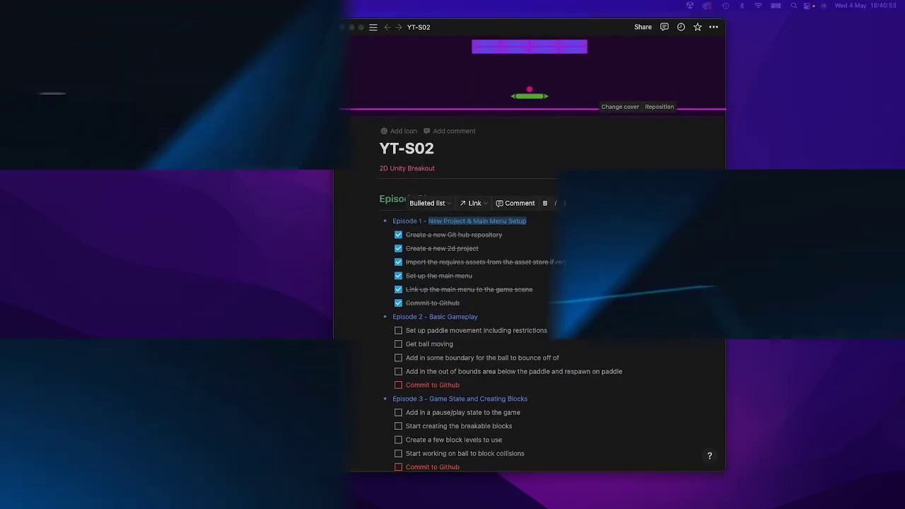